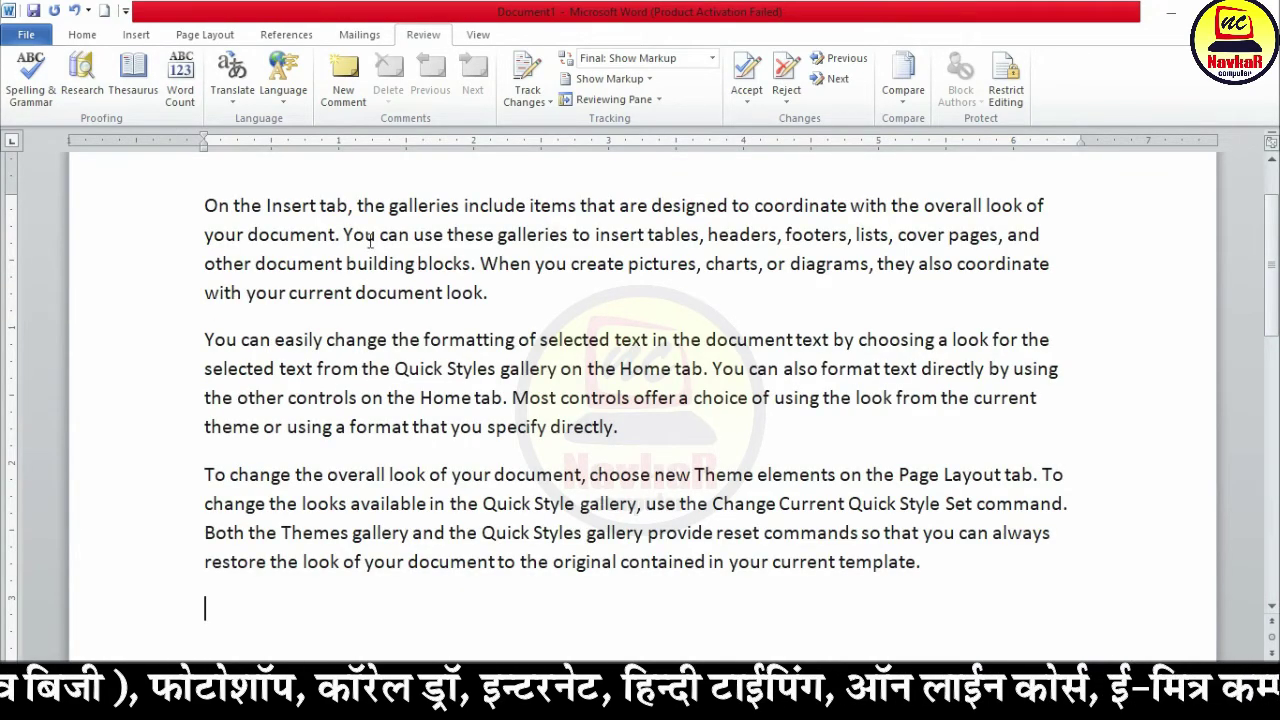
# Step: Misspell 'create' as 'creete' in the first paragraph
pyautogui.keyDown('ctrl'); pyautogui.scroll(3, 652, 298); pyautogui.keyUp('ctrl')
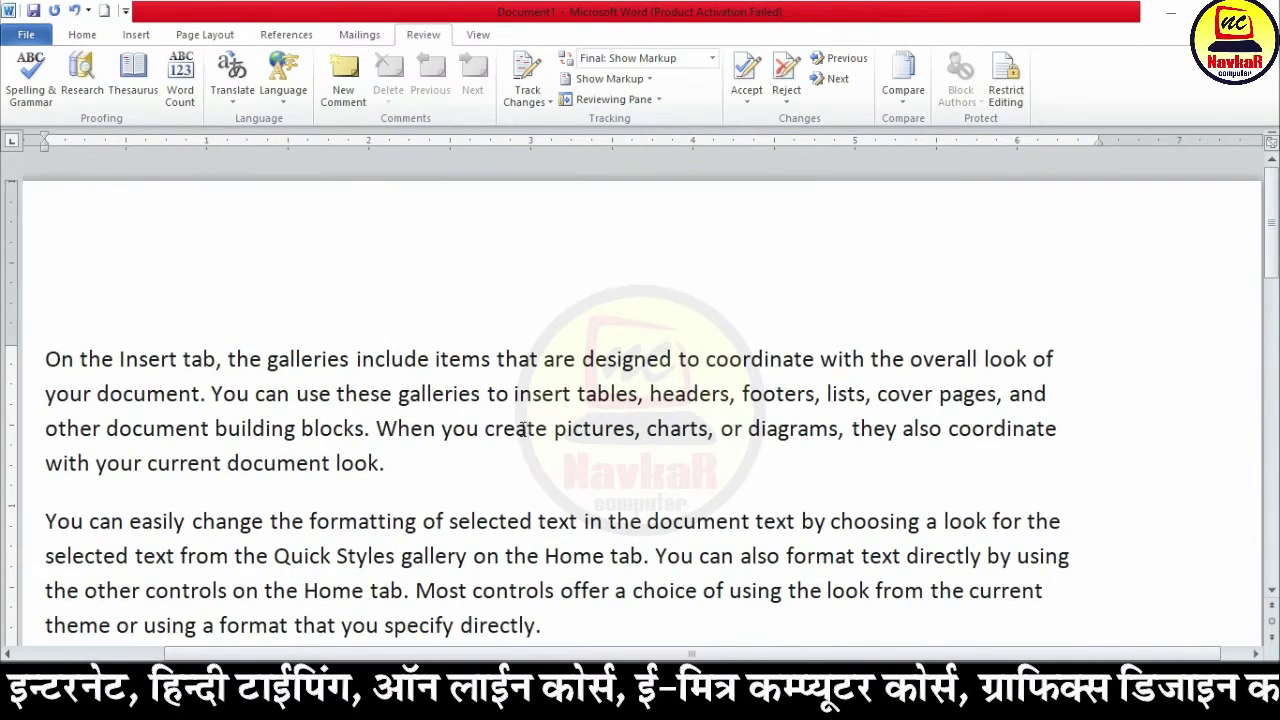
pyautogui.doubleClick(516, 430)
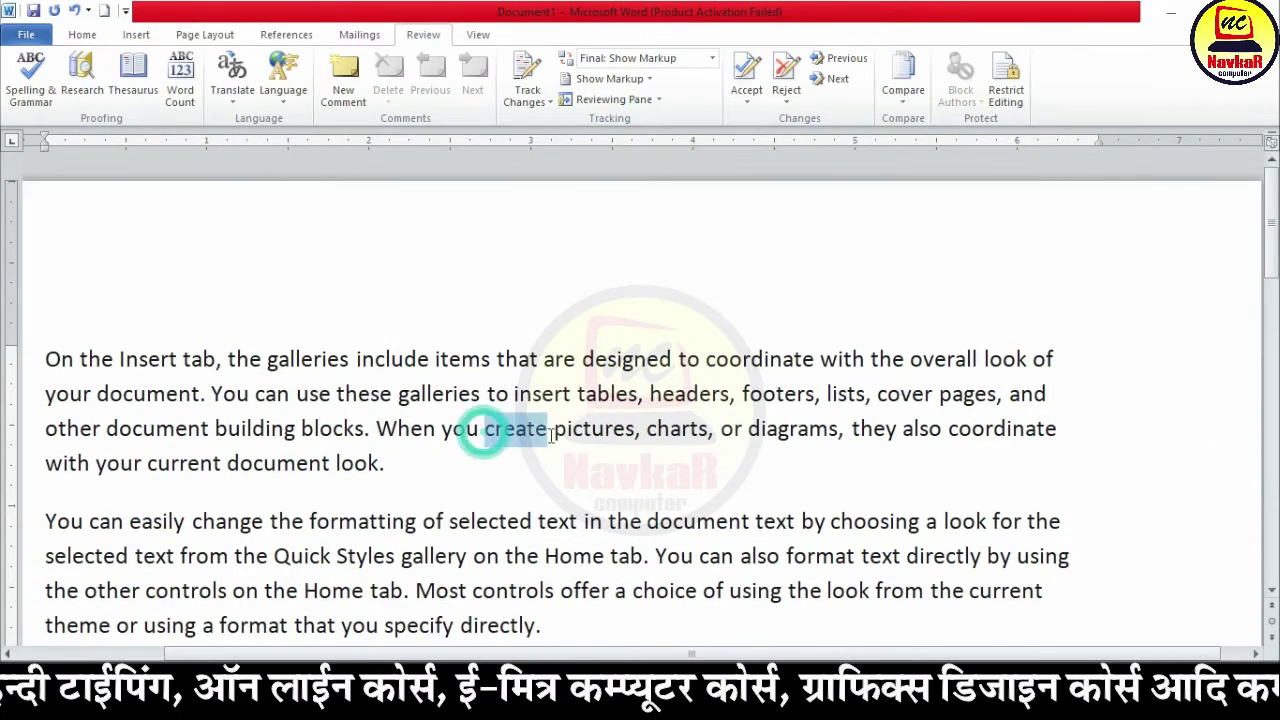
pyautogui.click(516, 430)
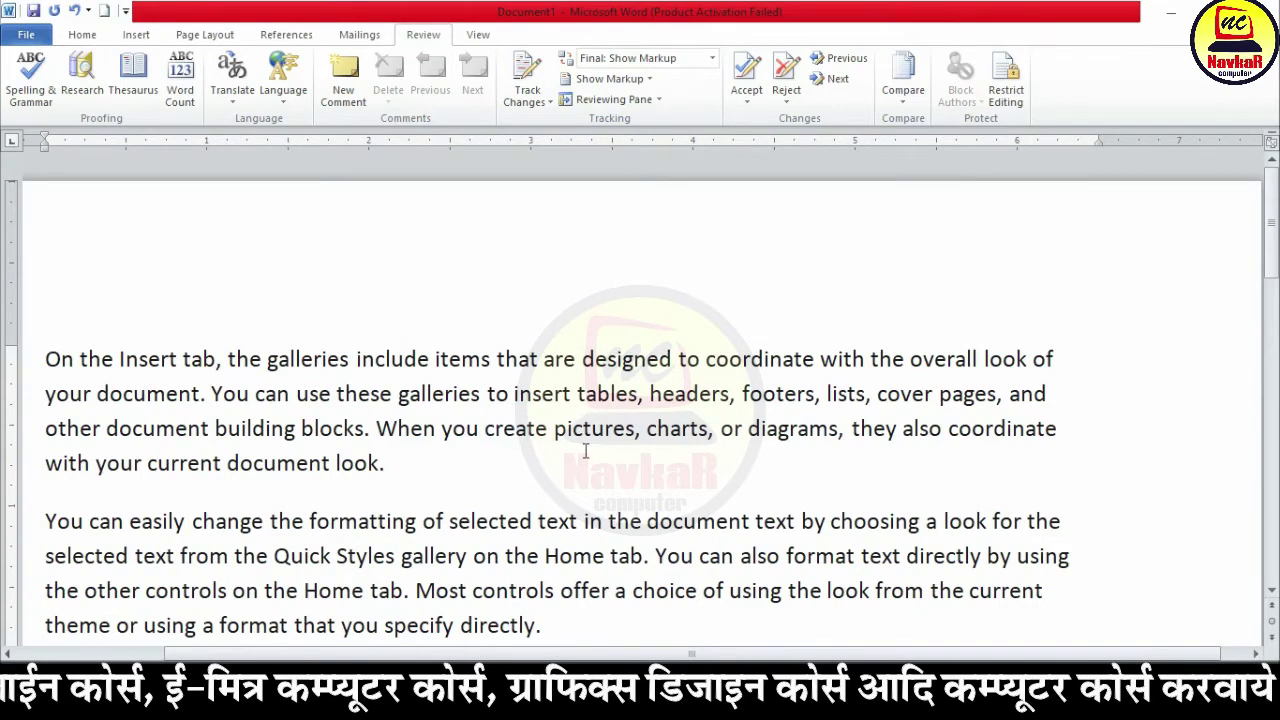
pyautogui.press('BackSpace')
pyautogui.write('e')
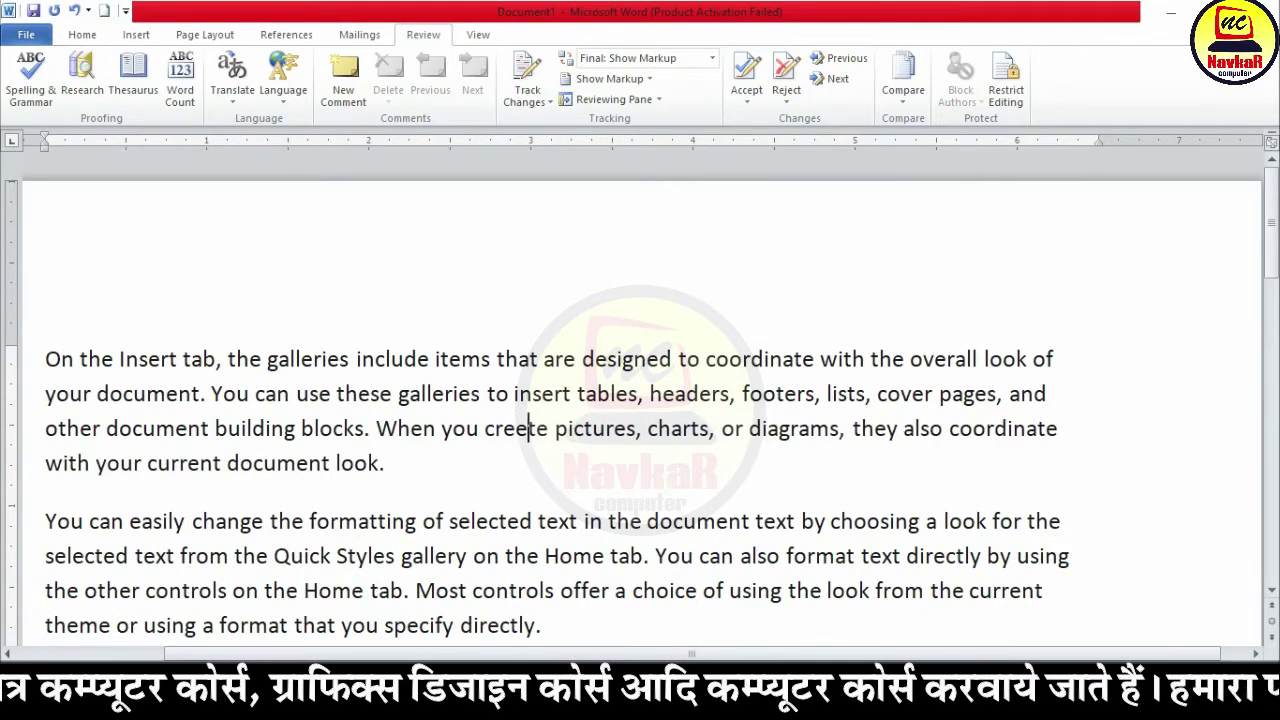
pyautogui.click(650, 424)
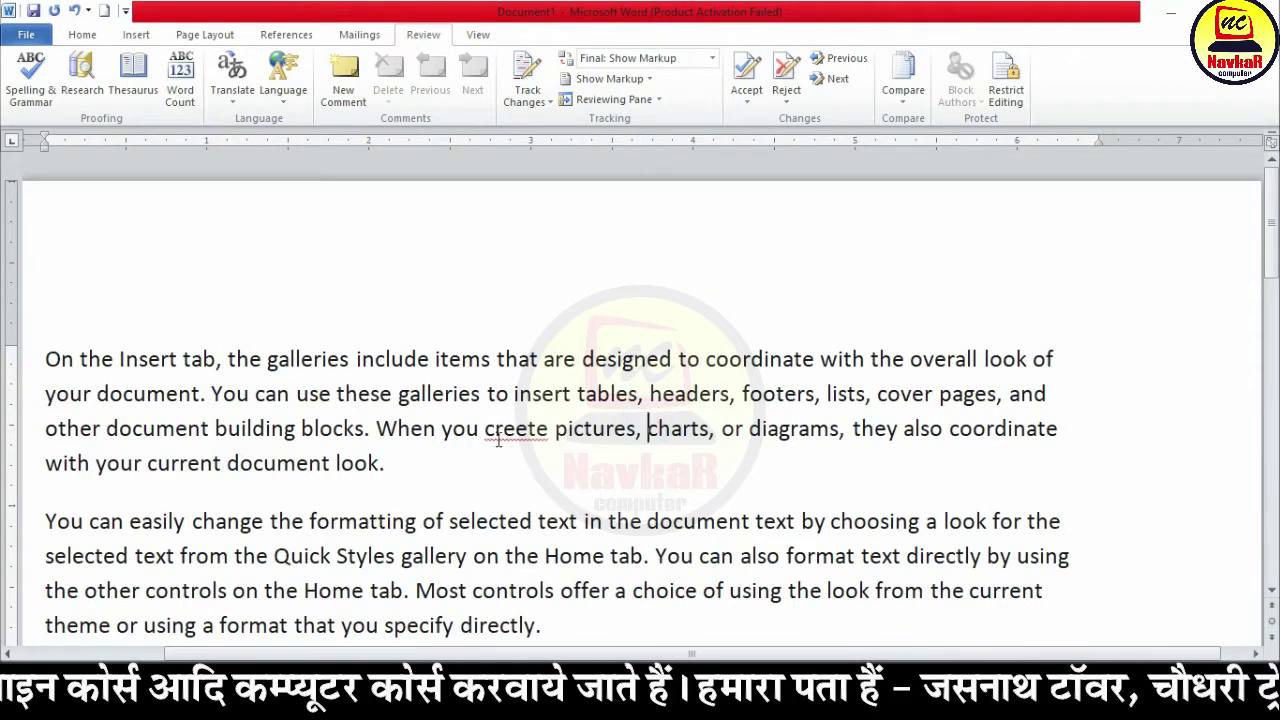
pyautogui.moveTo(487, 430); pyautogui.dragTo(546, 432)
pyautogui.click(606, 428)
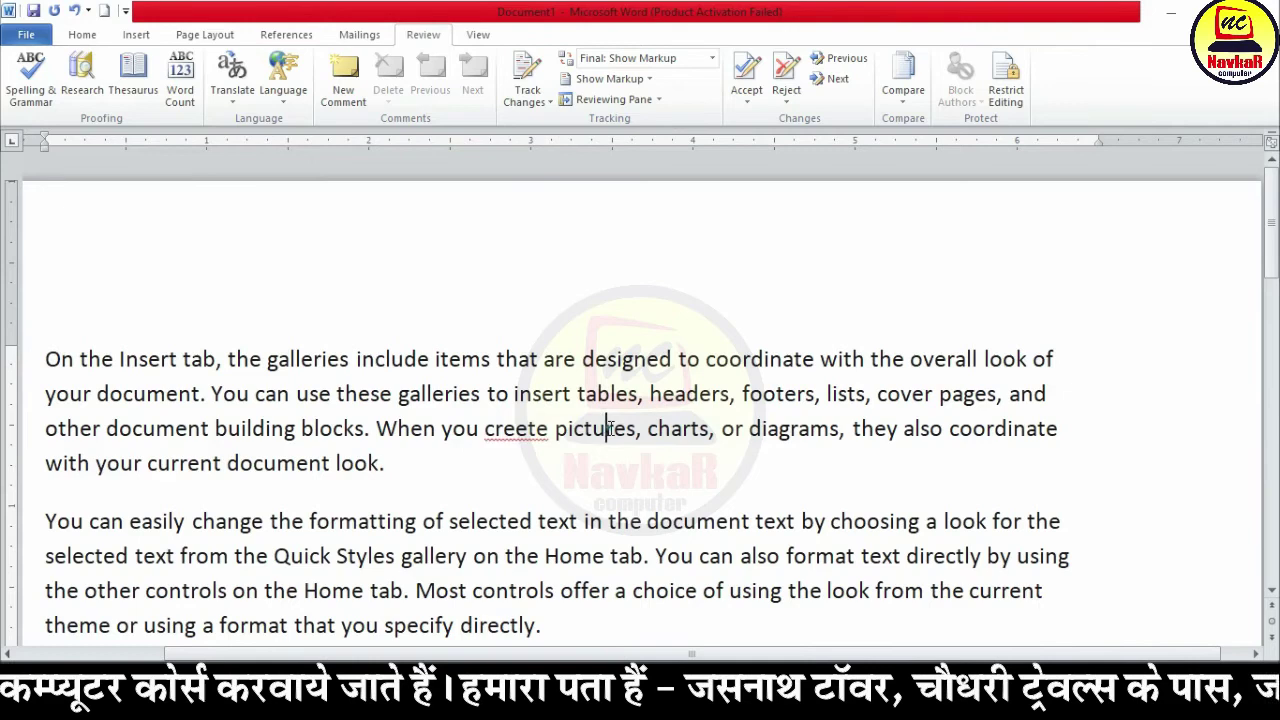
# Step: Misspell 'document' as 'docoment' by replacing its 'u' with 'o'
pyautogui.keyDown('ctrl'); pyautogui.scroll(3, 546, 452); pyautogui.keyUp('ctrl')
pyautogui.scroll(-1, 755, 396)
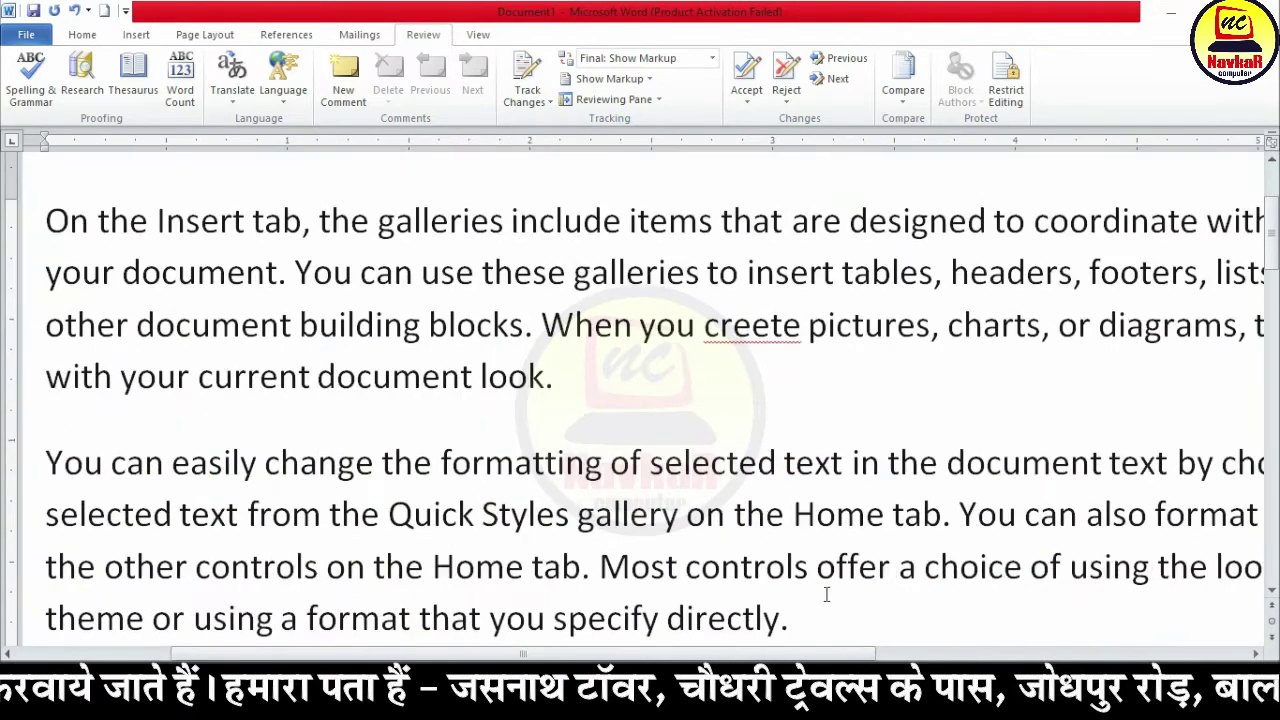
pyautogui.click(383, 378)
pyautogui.press('BackSpace')
pyautogui.write('o')
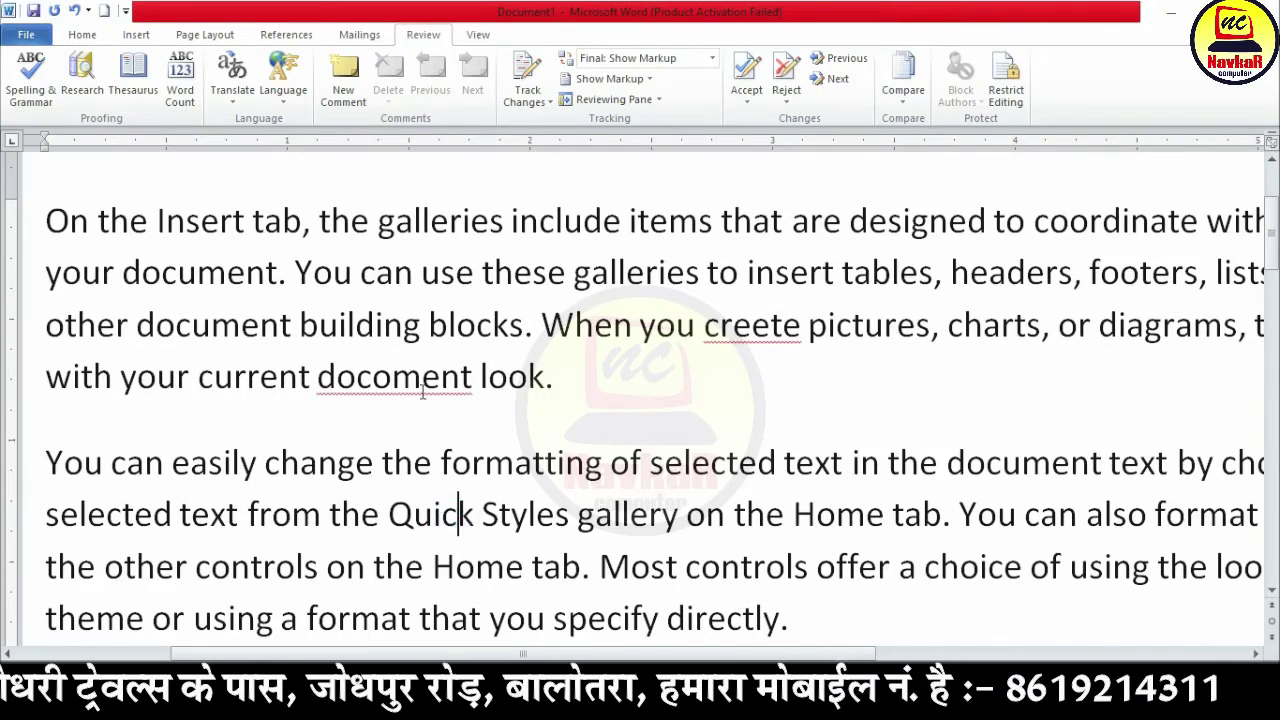
pyautogui.scroll(-3, 606, 434)
pyautogui.scroll(2, 603, 484)
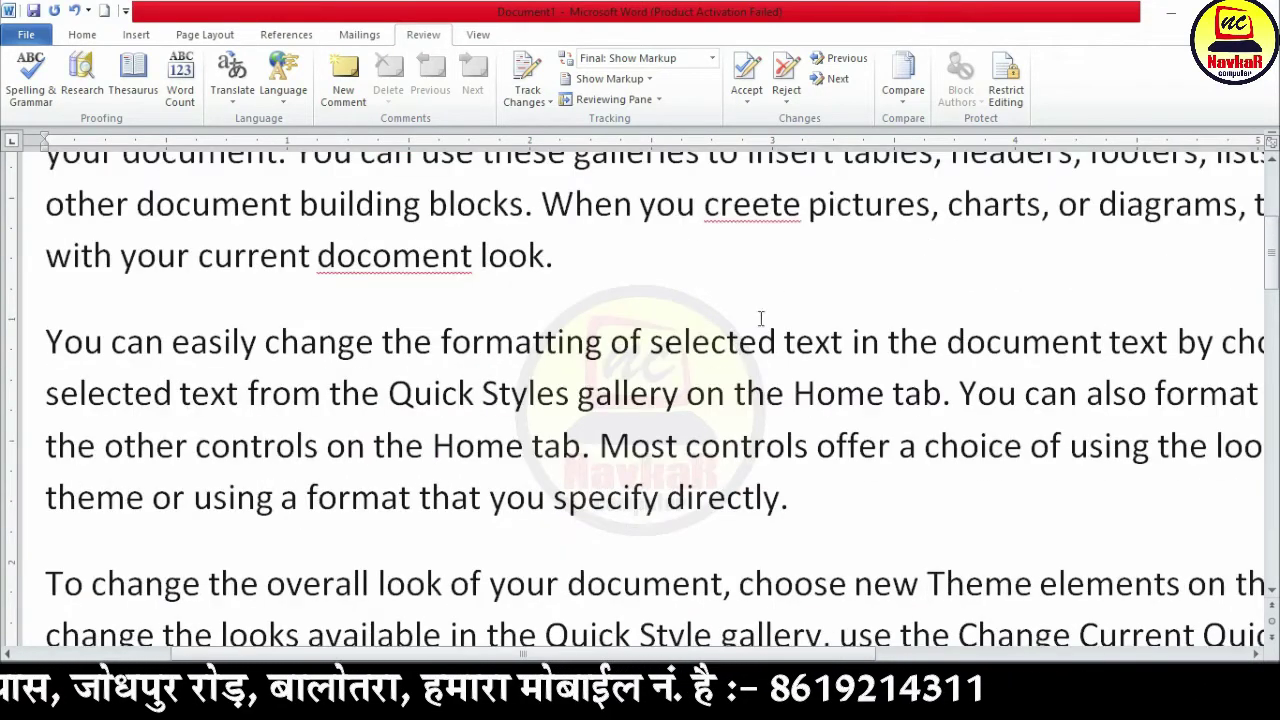
# Step: Append 'balotra jasol pachpadra' after 'directly.' at the end of the second paragraph
pyautogui.click(830, 498)
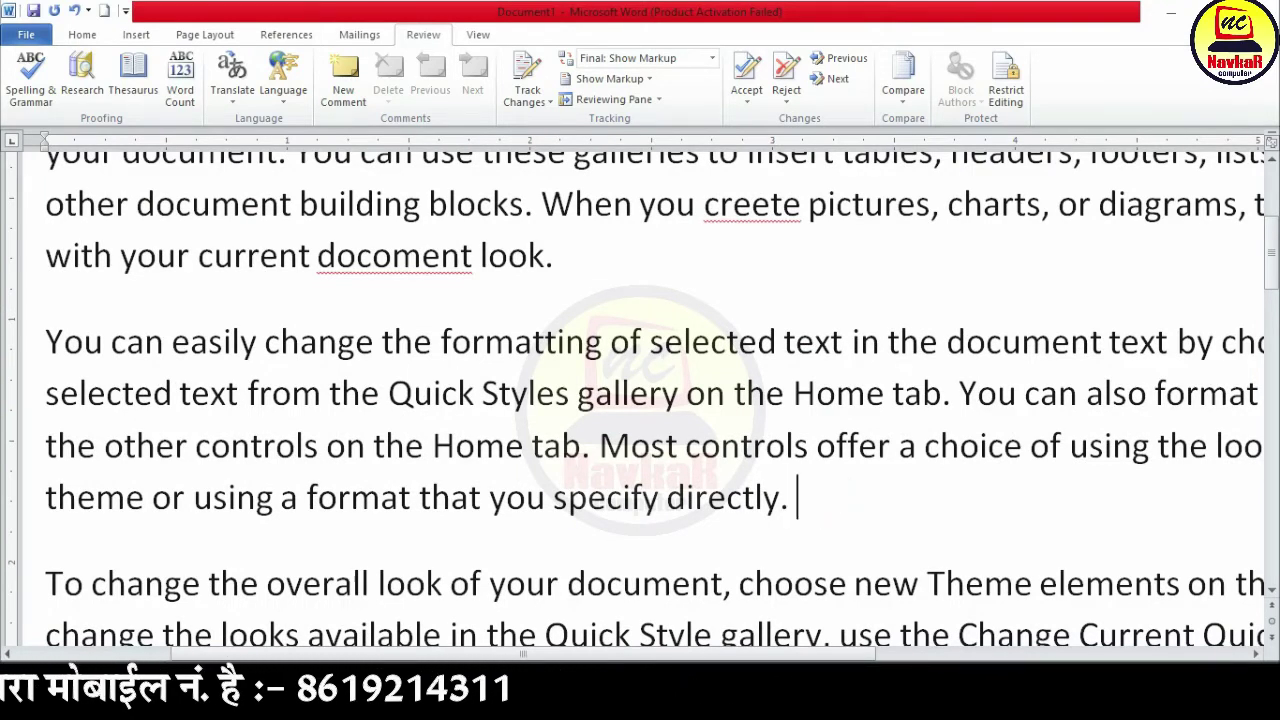
pyautogui.write('balotra ')
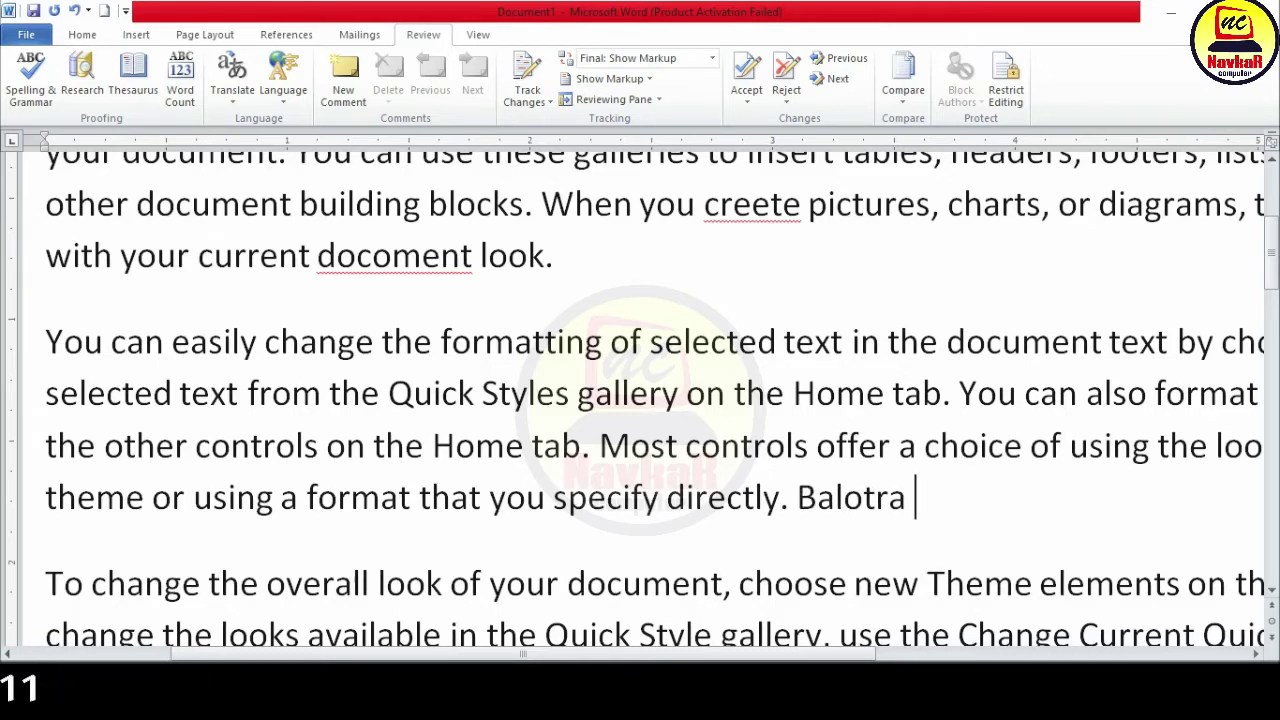
pyautogui.write('jasol pachpadra')
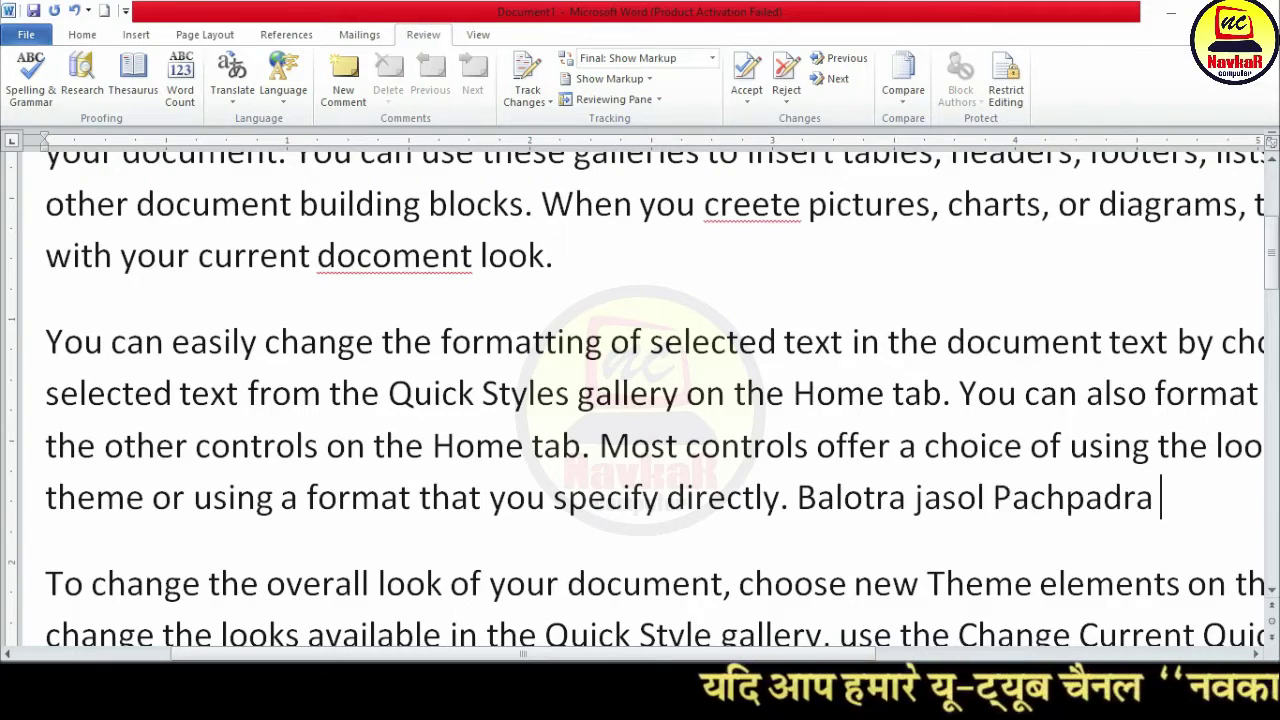
pyautogui.hotkey('ctrl', 'shift', 'End')
pyautogui.press('Delete')
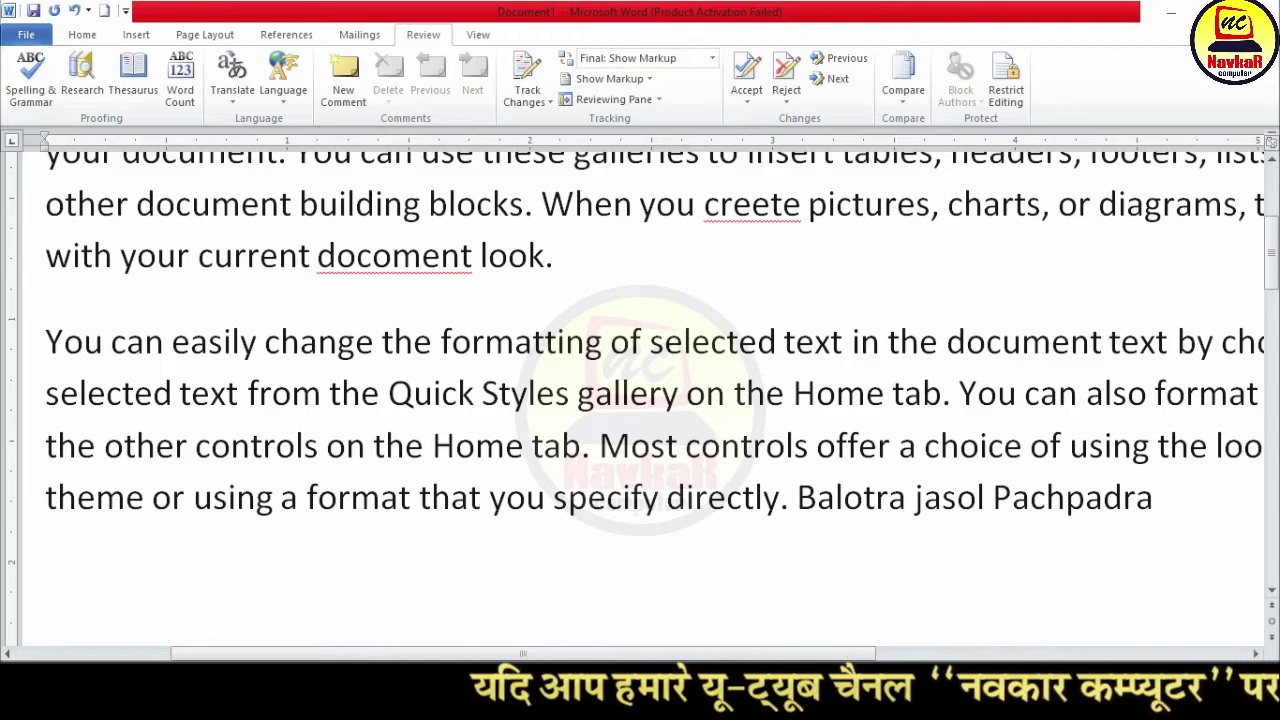
# Step: Add the name lines 'samdari', 'jethalal' and 'kachori devi' below the paragraph
pyautogui.write('samdari')
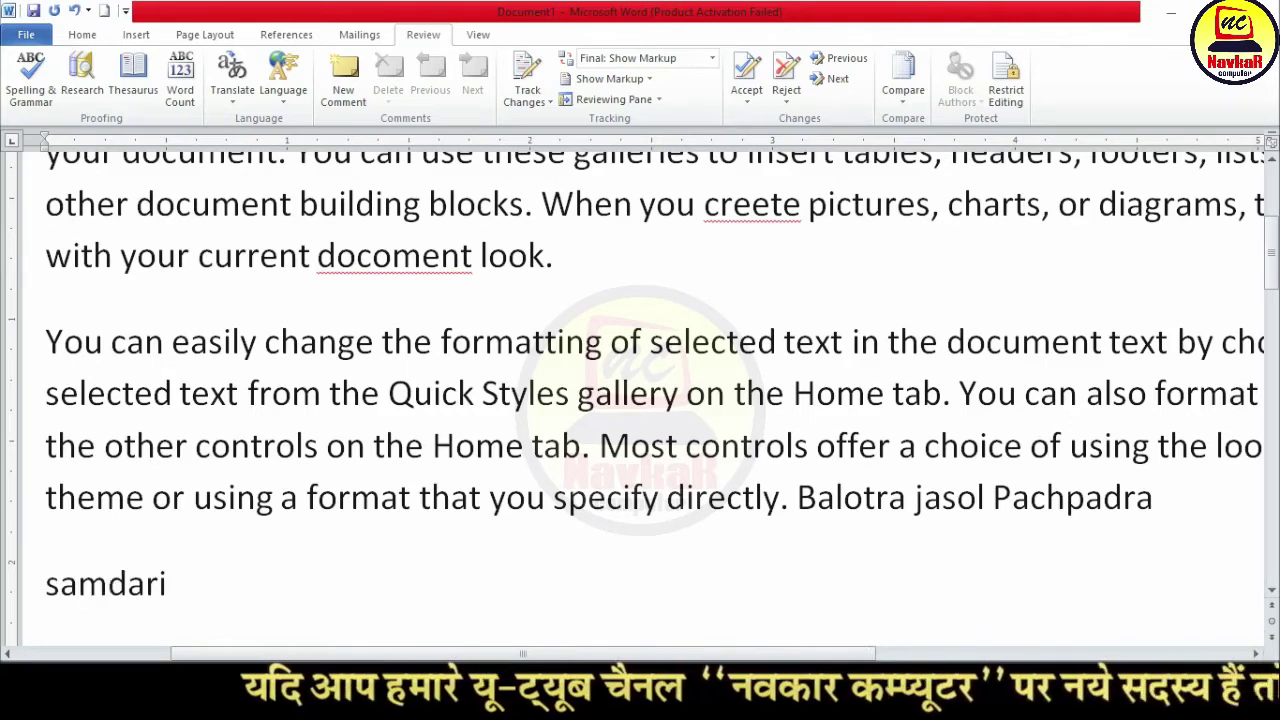
pyautogui.scroll(-2, 302, 478)
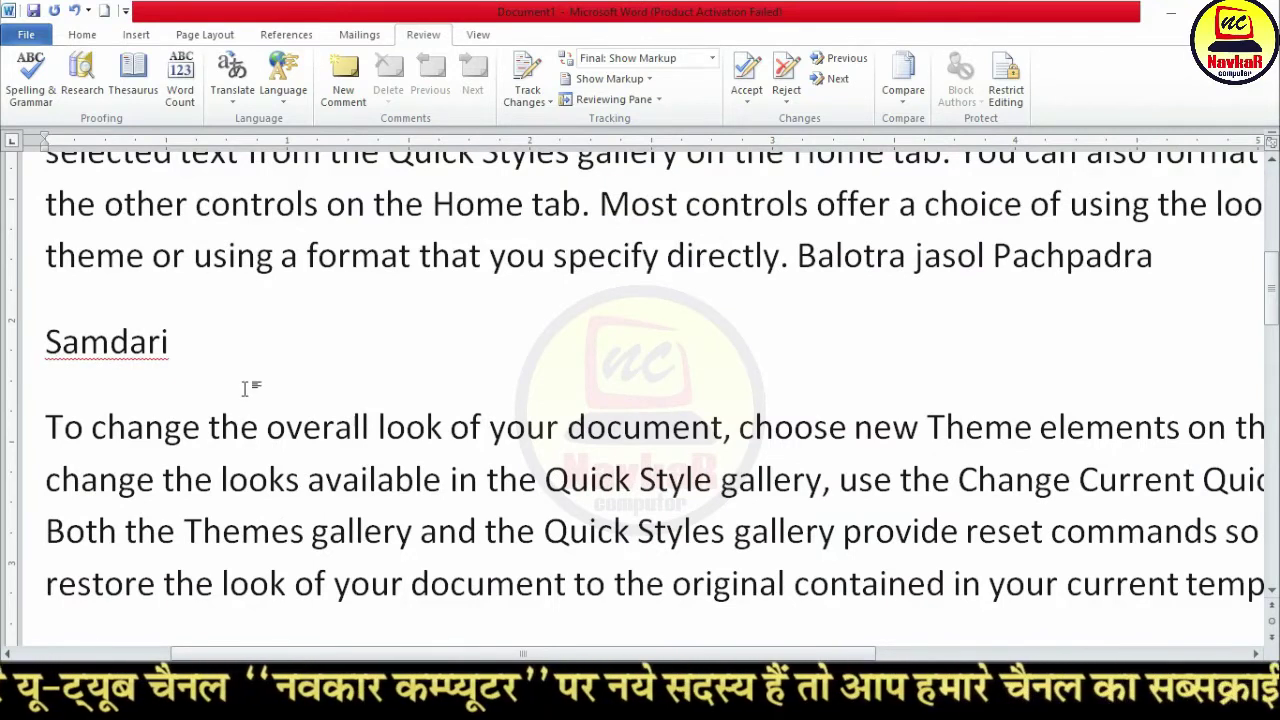
pyautogui.press('Return')
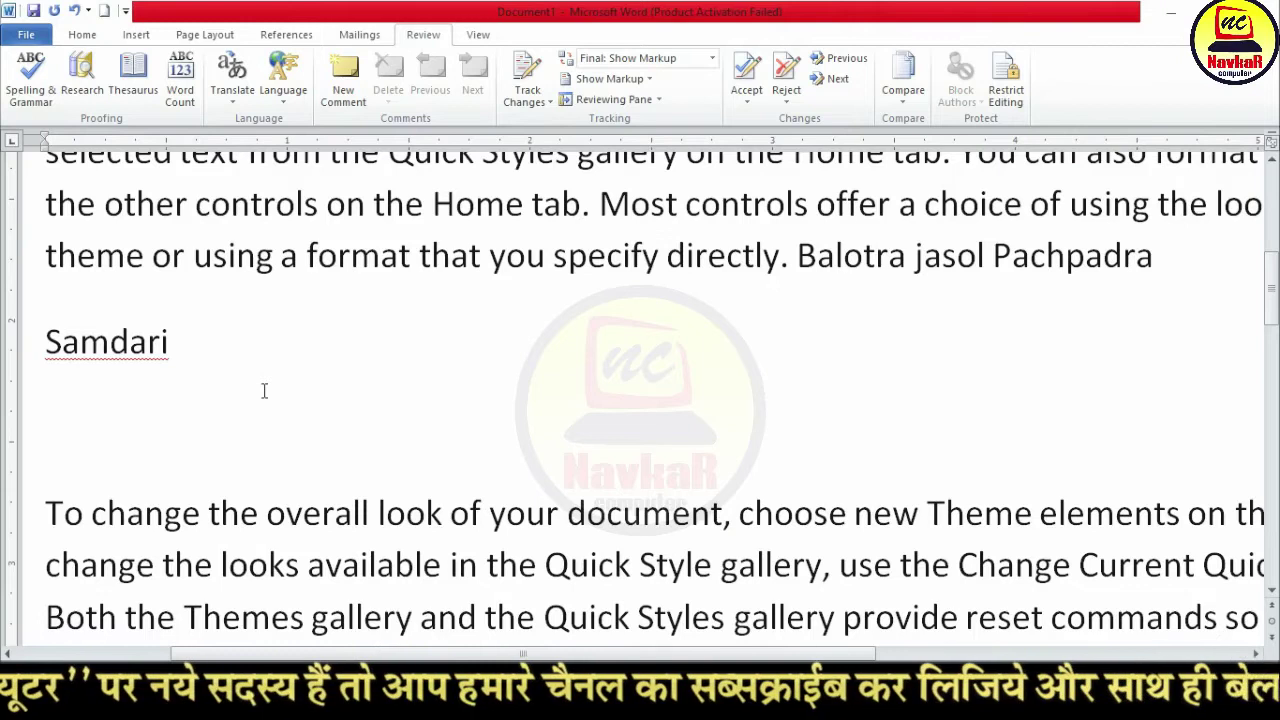
pyautogui.write('jethalal')
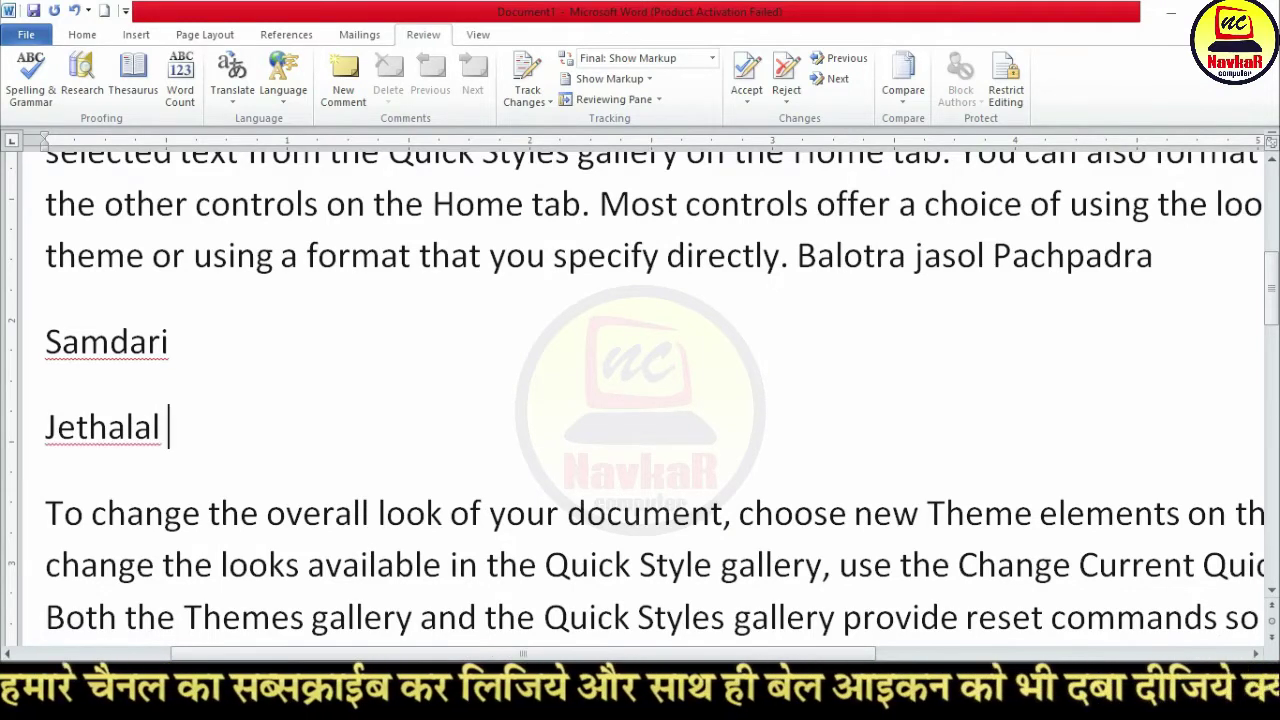
pyautogui.press('Return')
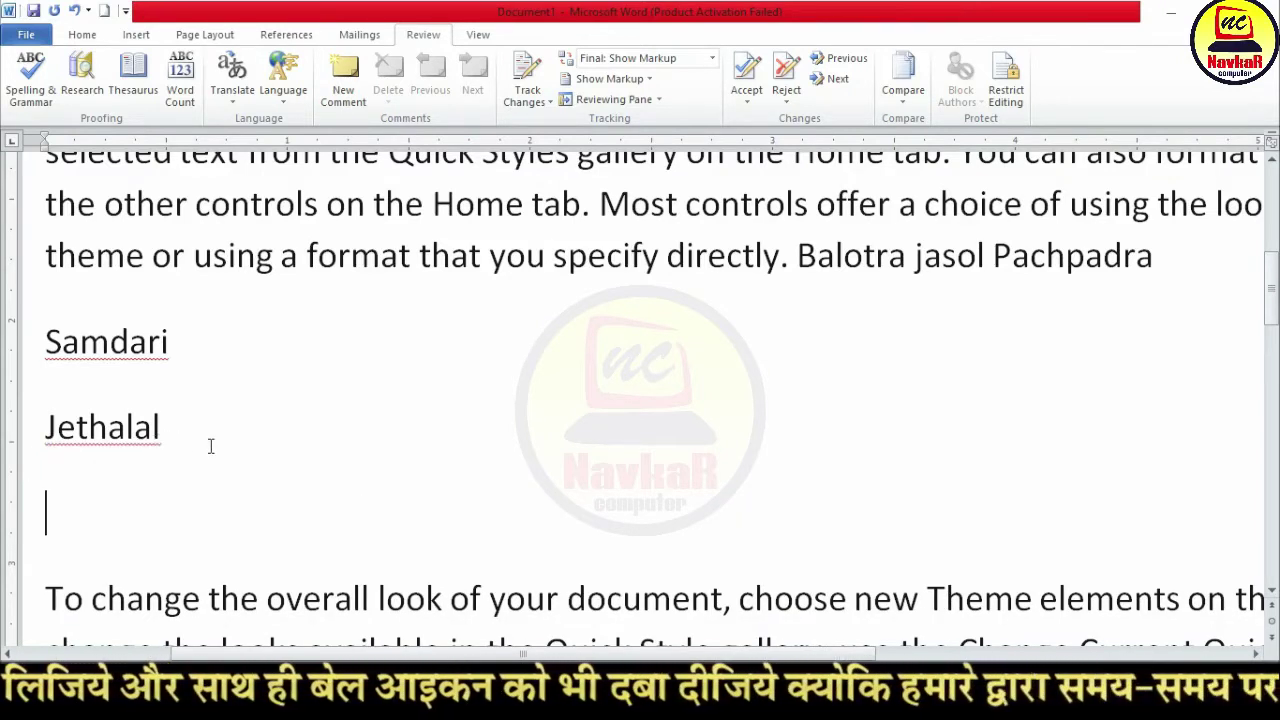
pyautogui.write('kah')
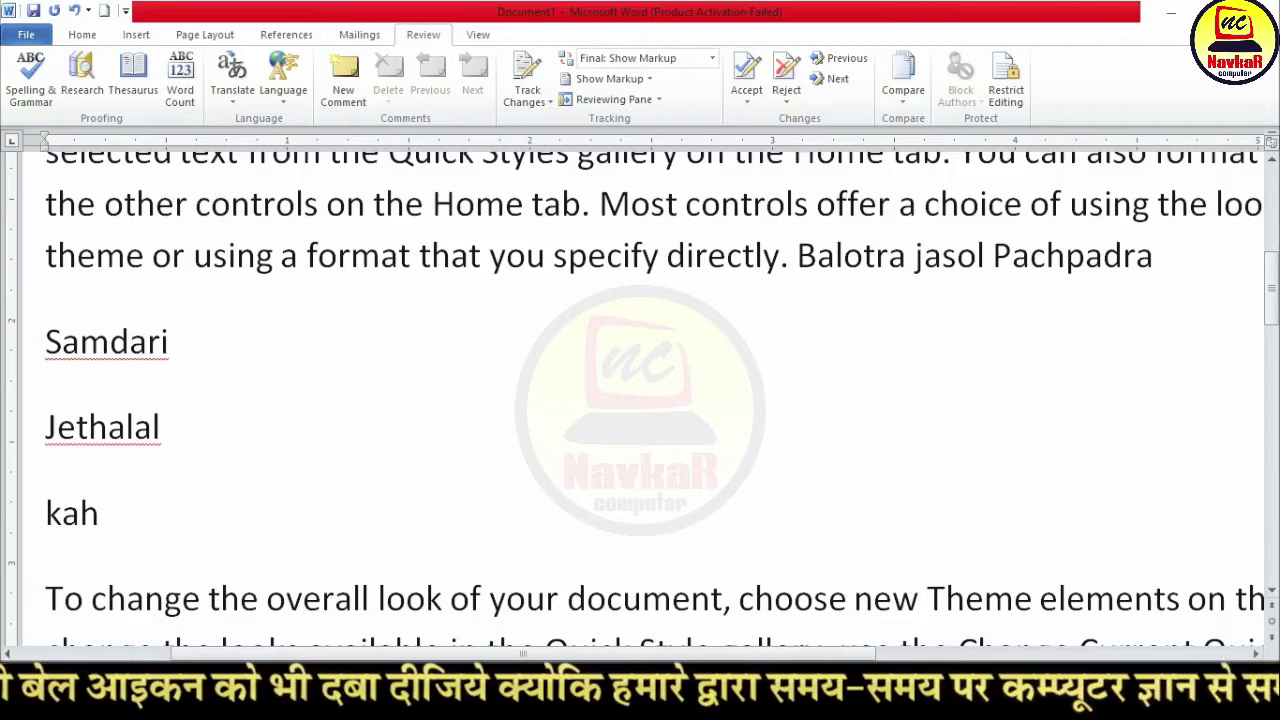
pyautogui.press('BackSpace')
pyautogui.write('chori devi')
pyautogui.press('Return')
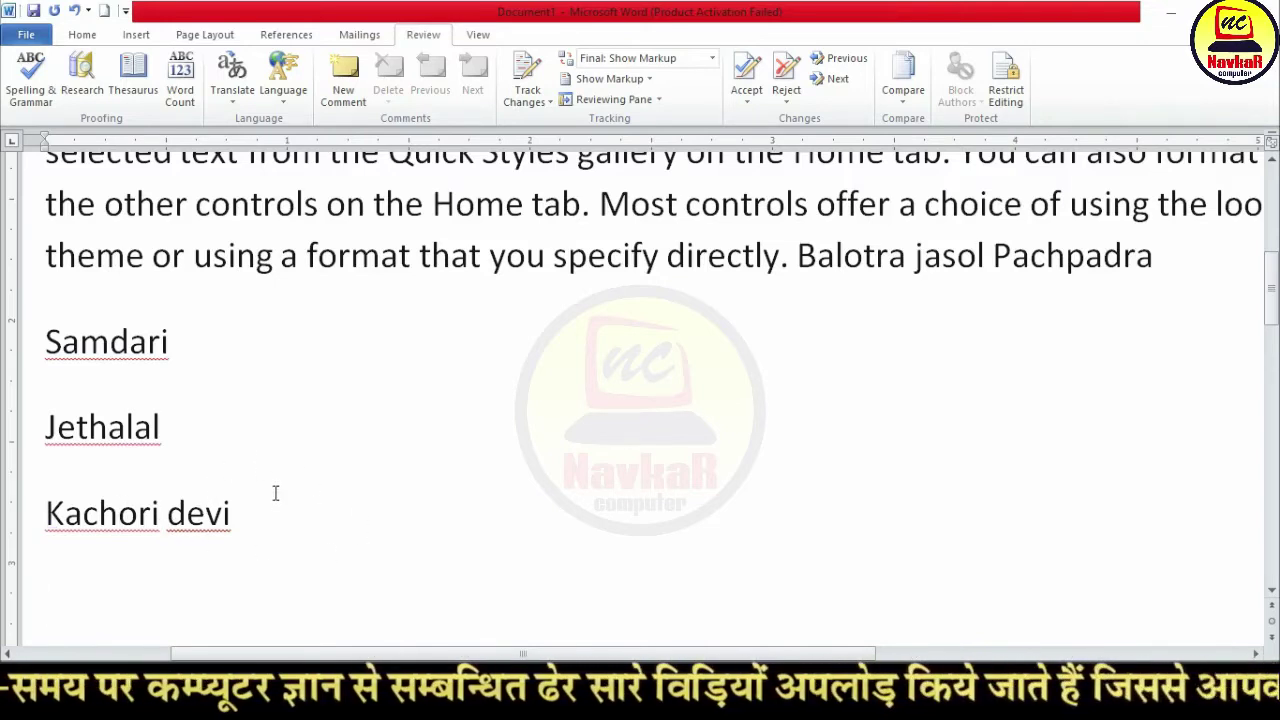
pyautogui.scroll(-1, 271, 443)
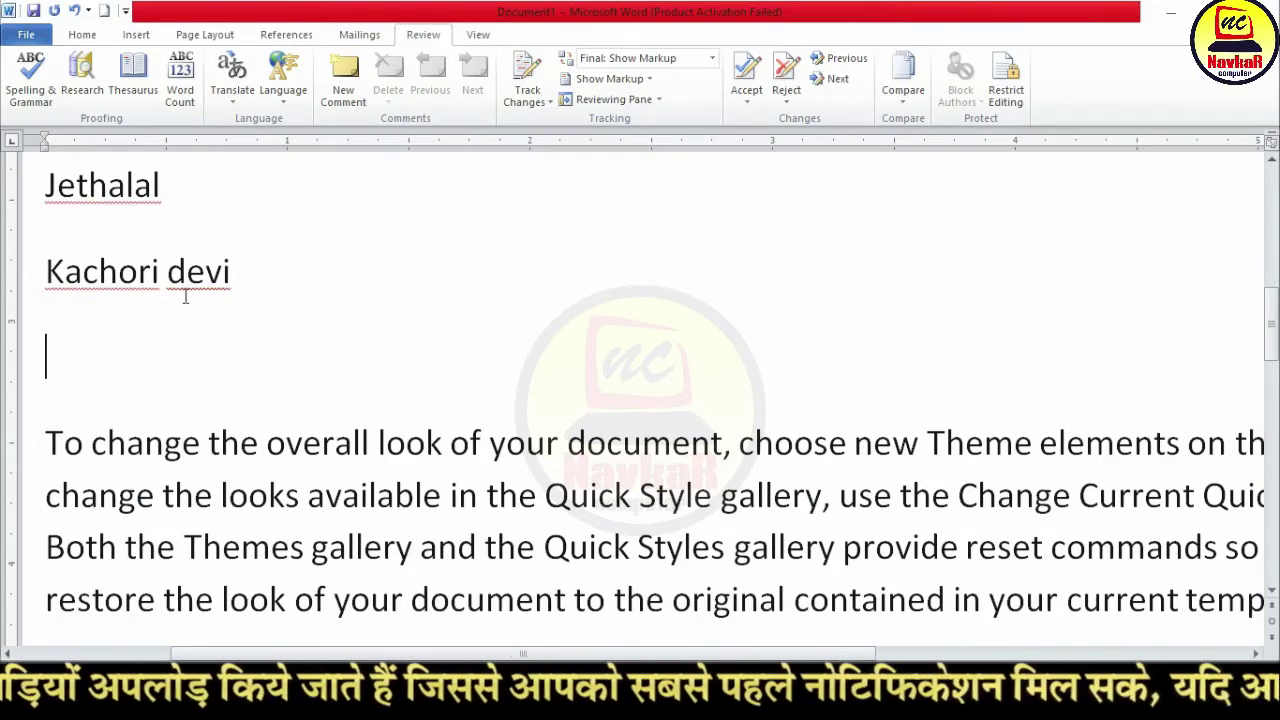
pyautogui.scroll(-3, 309, 351)
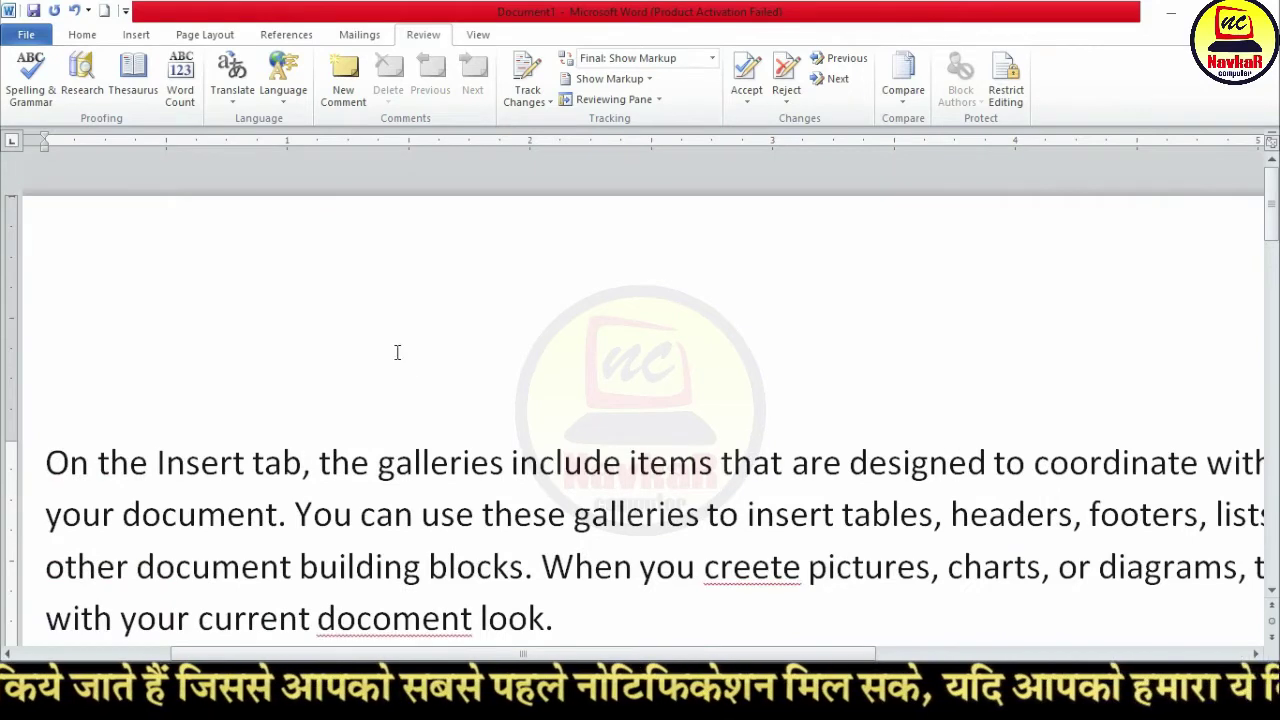
# Step: Run Spelling & Grammar, changing 'creete' to 'create' and 'docoment' to 'document'
pyautogui.keyDown('ctrl'); pyautogui.scroll(-5, 397, 352); pyautogui.keyUp('ctrl')
pyautogui.click(433, 457)
pyautogui.click(254, 346)
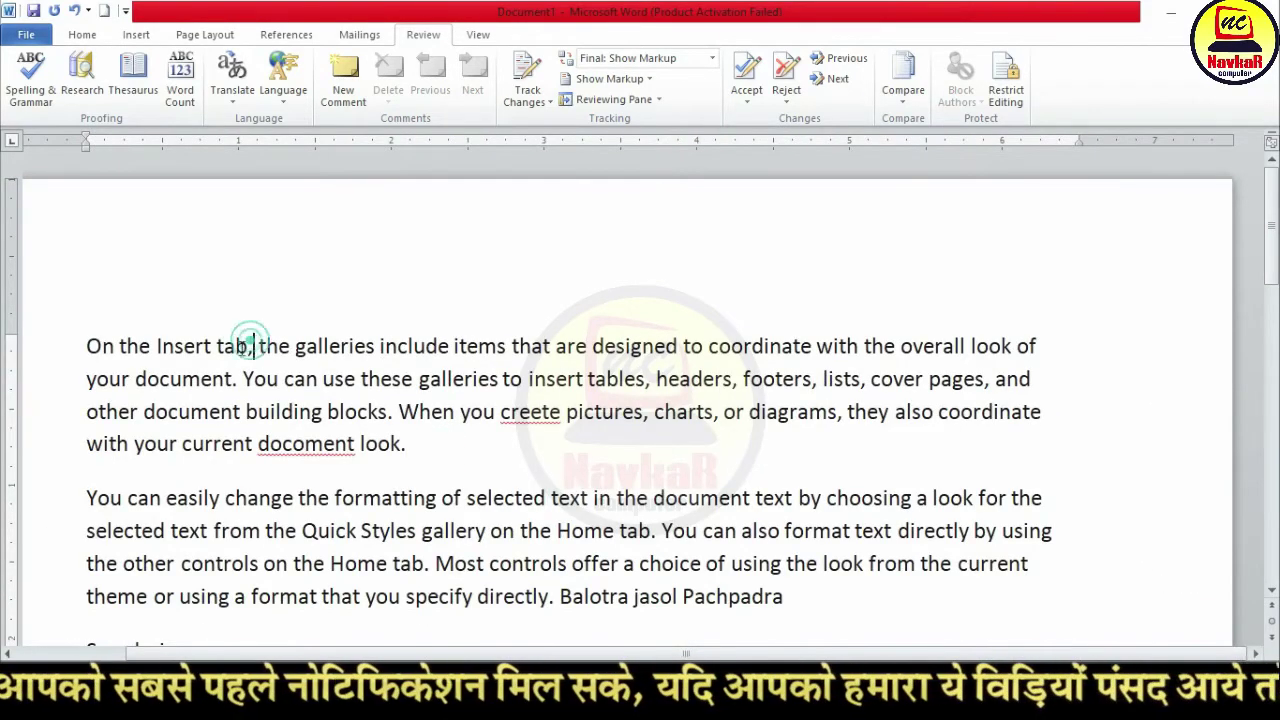
pyautogui.click(40, 97)
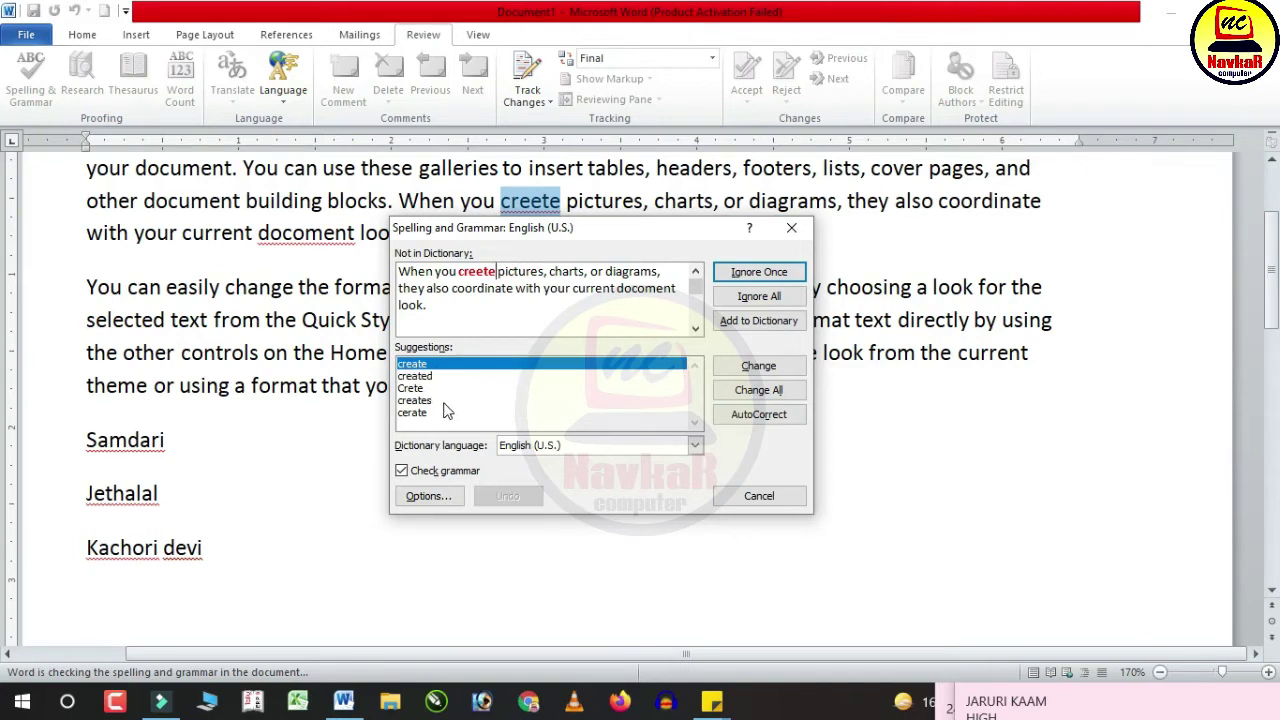
pyautogui.click(757, 366)
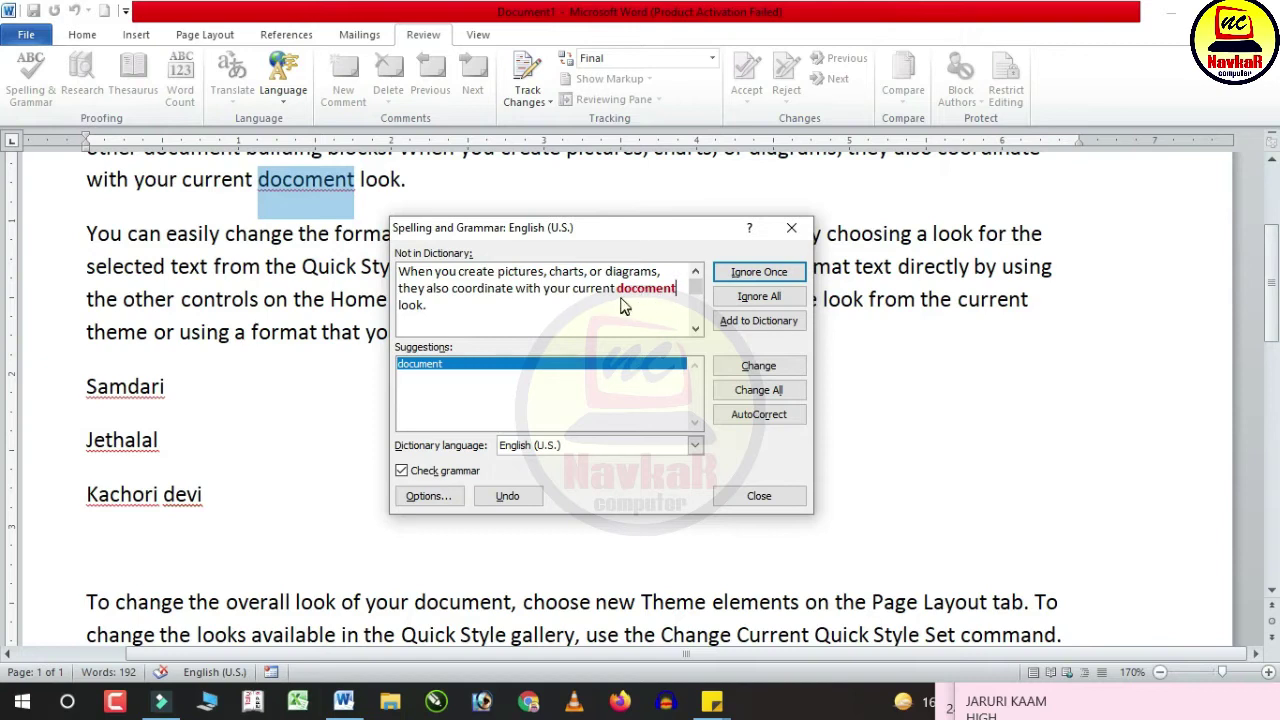
pyautogui.click(418, 370)
pyautogui.click(757, 390)
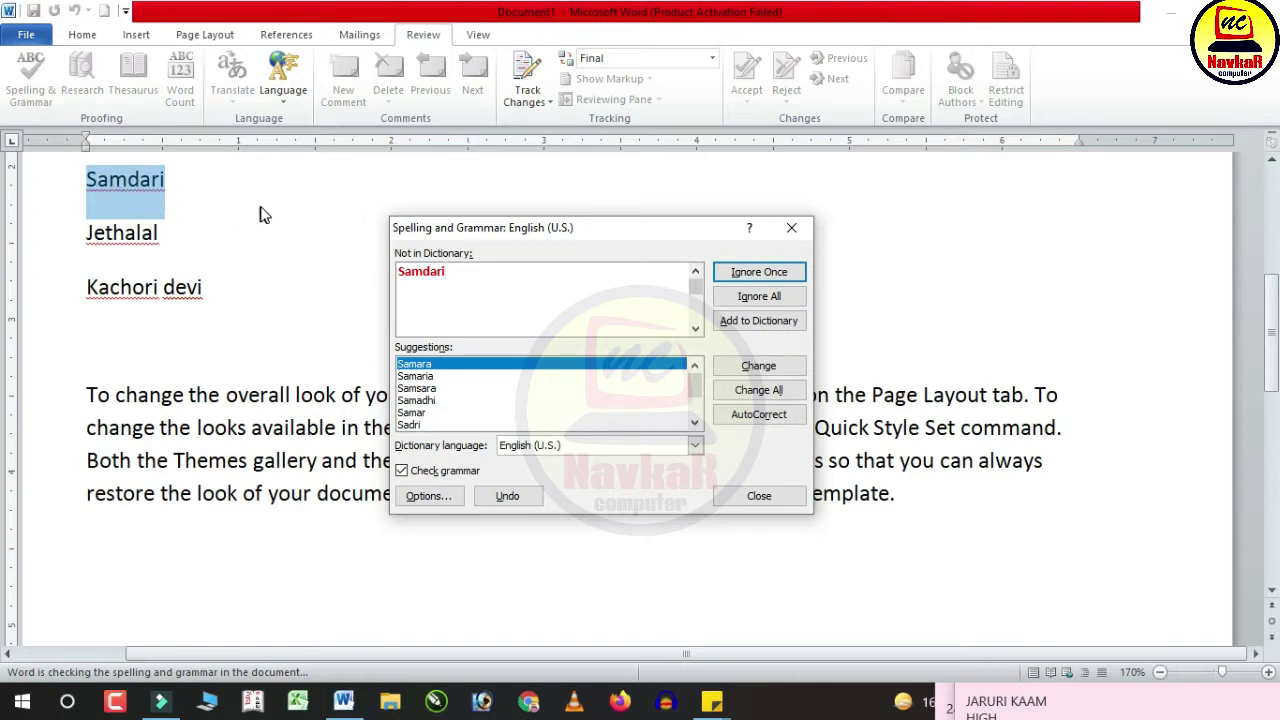
# Step: Skip Samdari and Jethalal, add 'devi' to the dictionary, capitalise it to 'Devi', and finish the check
pyautogui.click(720, 272)
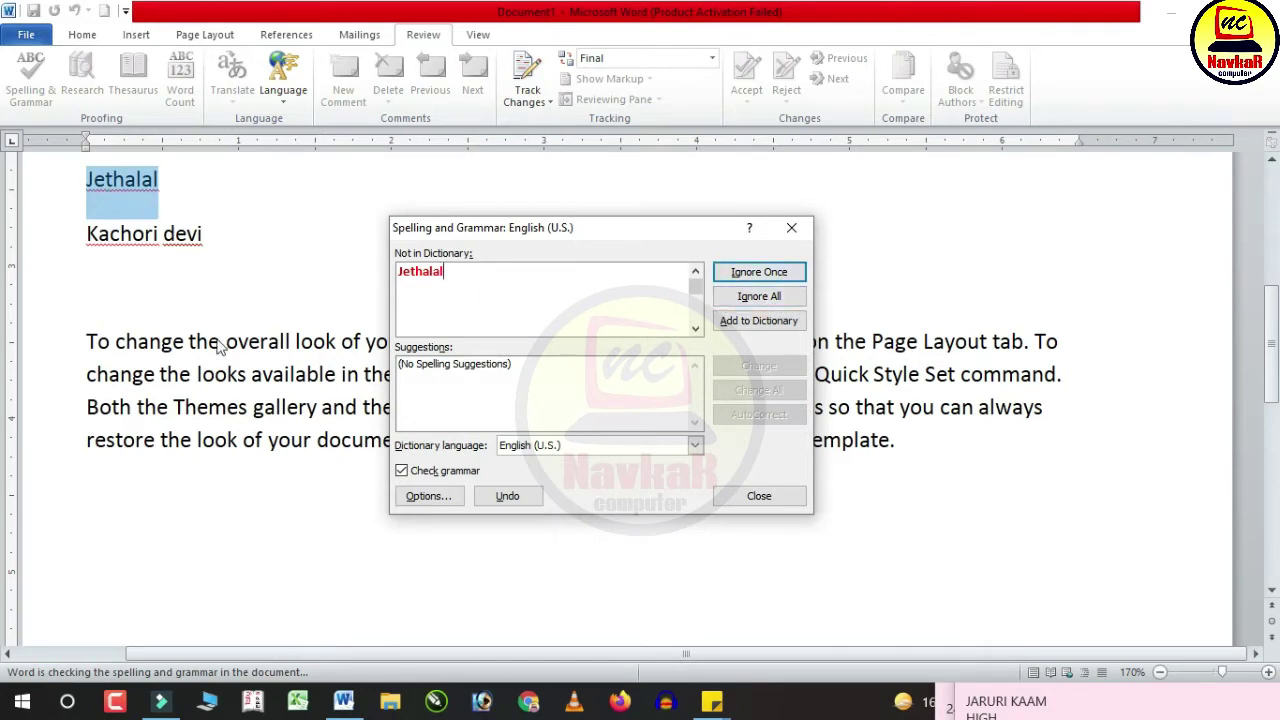
pyautogui.click(780, 298)
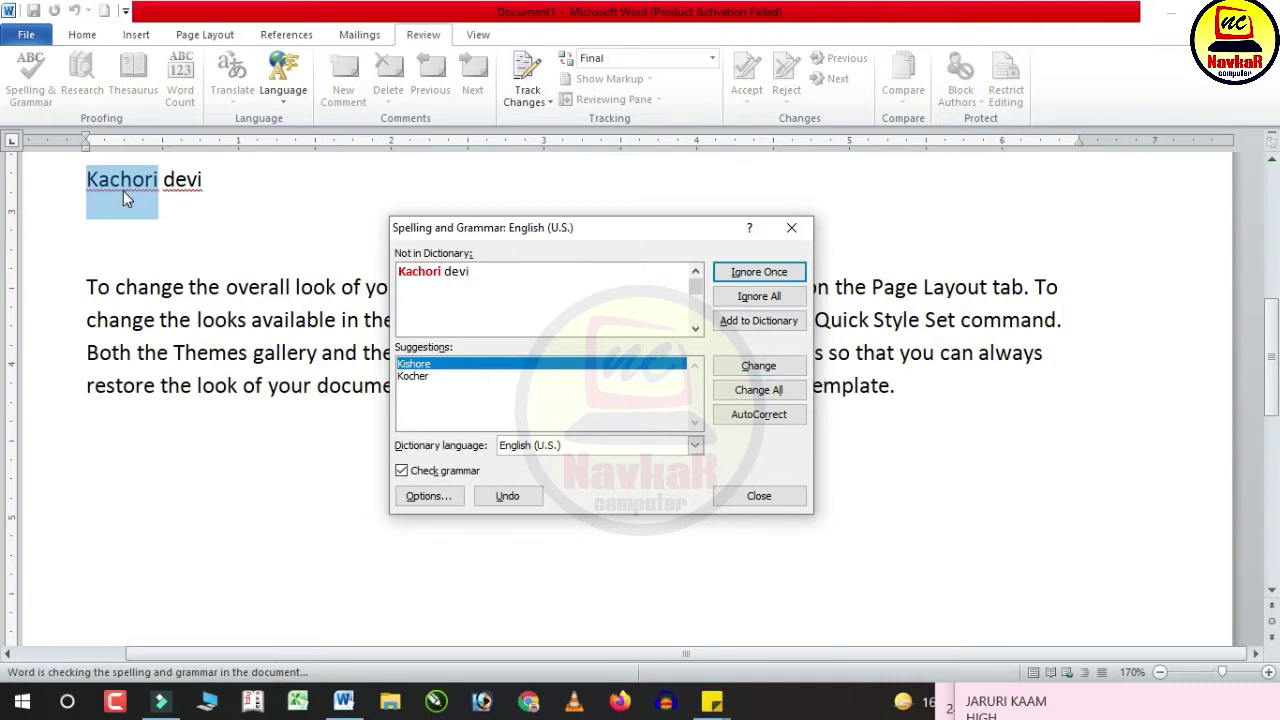
pyautogui.click(776, 326)
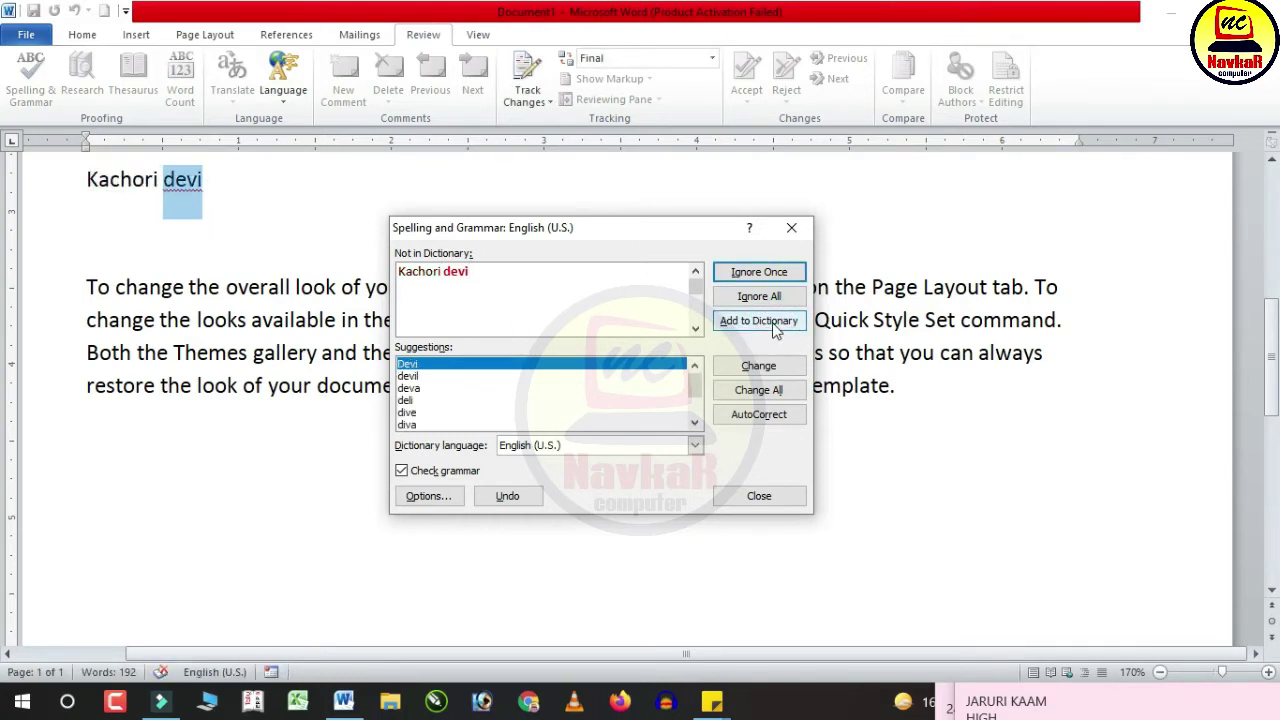
pyautogui.click(777, 328)
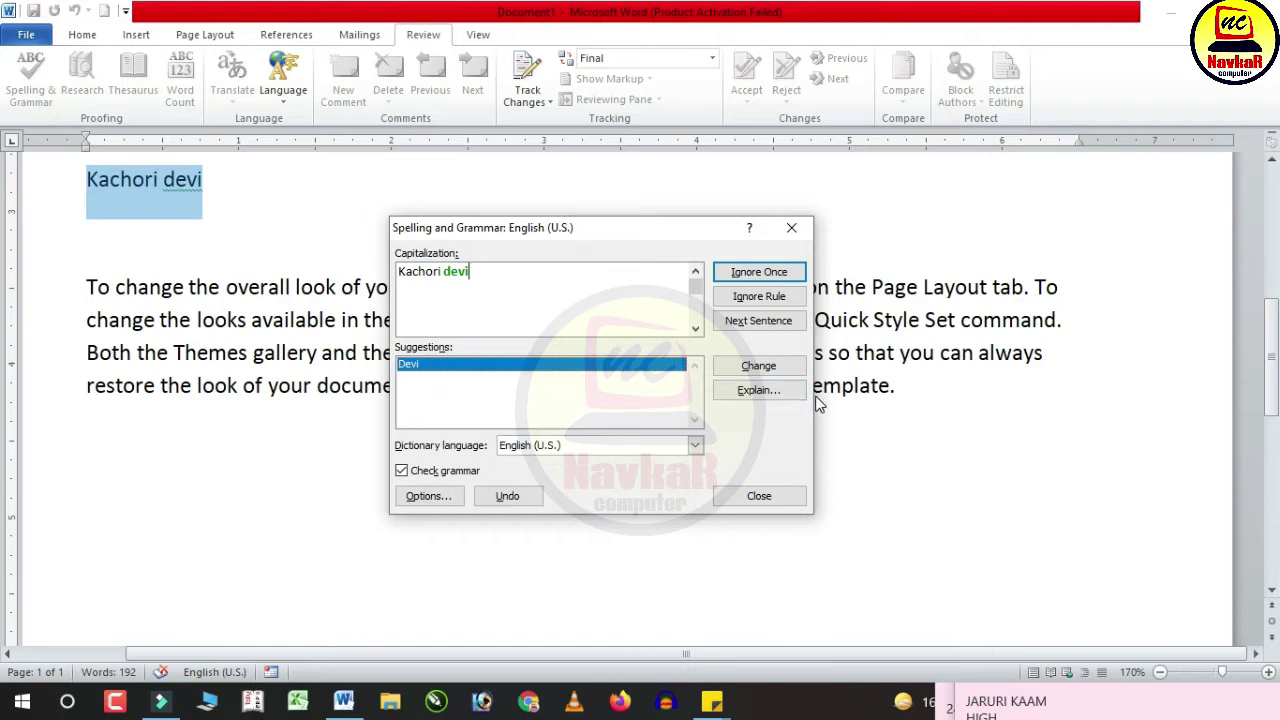
pyautogui.click(757, 368)
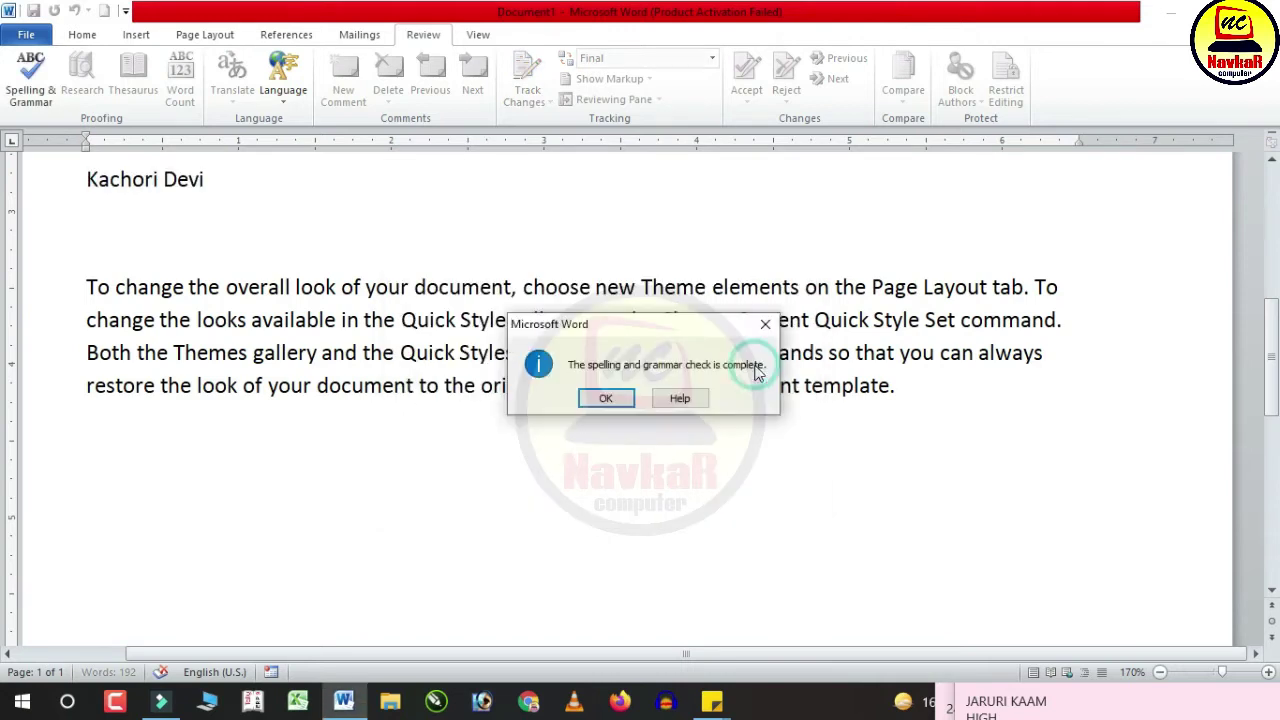
pyautogui.click(606, 398)
pyautogui.scroll(7, 391, 506)
pyautogui.scroll(-6, 397, 508)
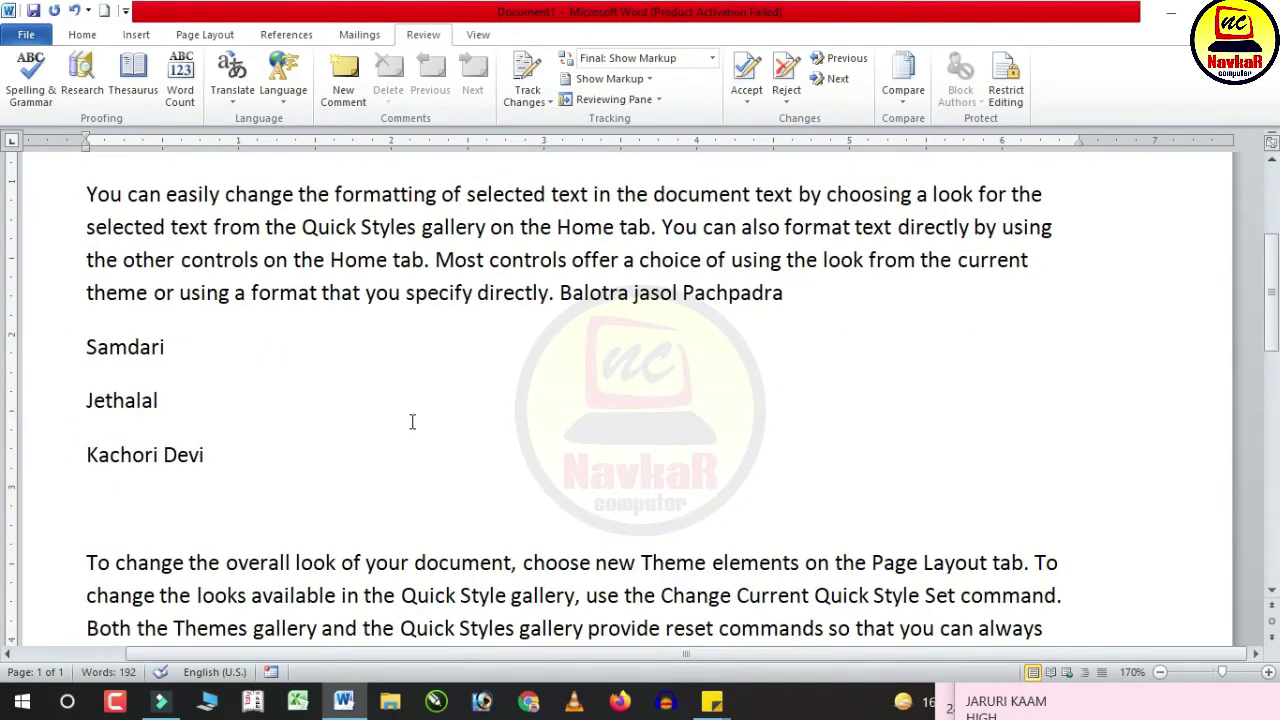
# Step: Add a second Samdari, Jethalal, Kachori Devi list, capitalising 'Devi'
pyautogui.click(270, 464)
pyautogui.press('Return')
pyautogui.write('samdari')
pyautogui.press('Return')
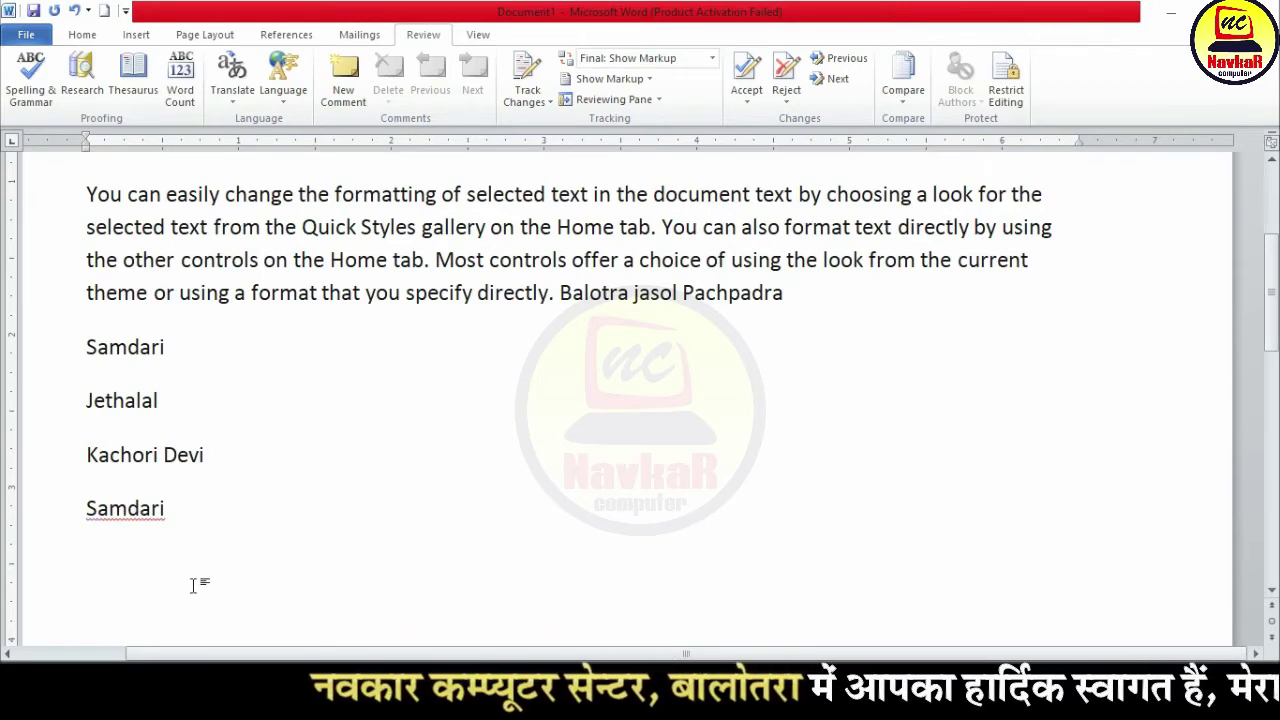
pyautogui.write('jethalal ')
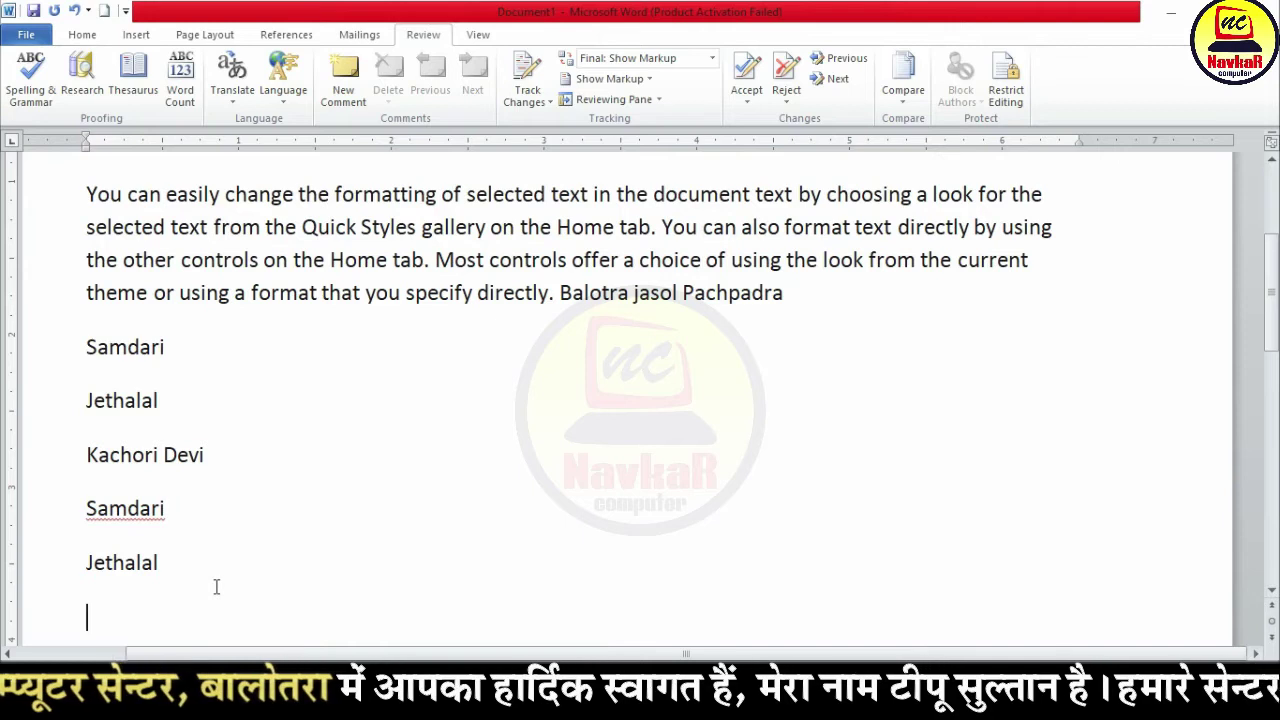
pyautogui.write(' de')
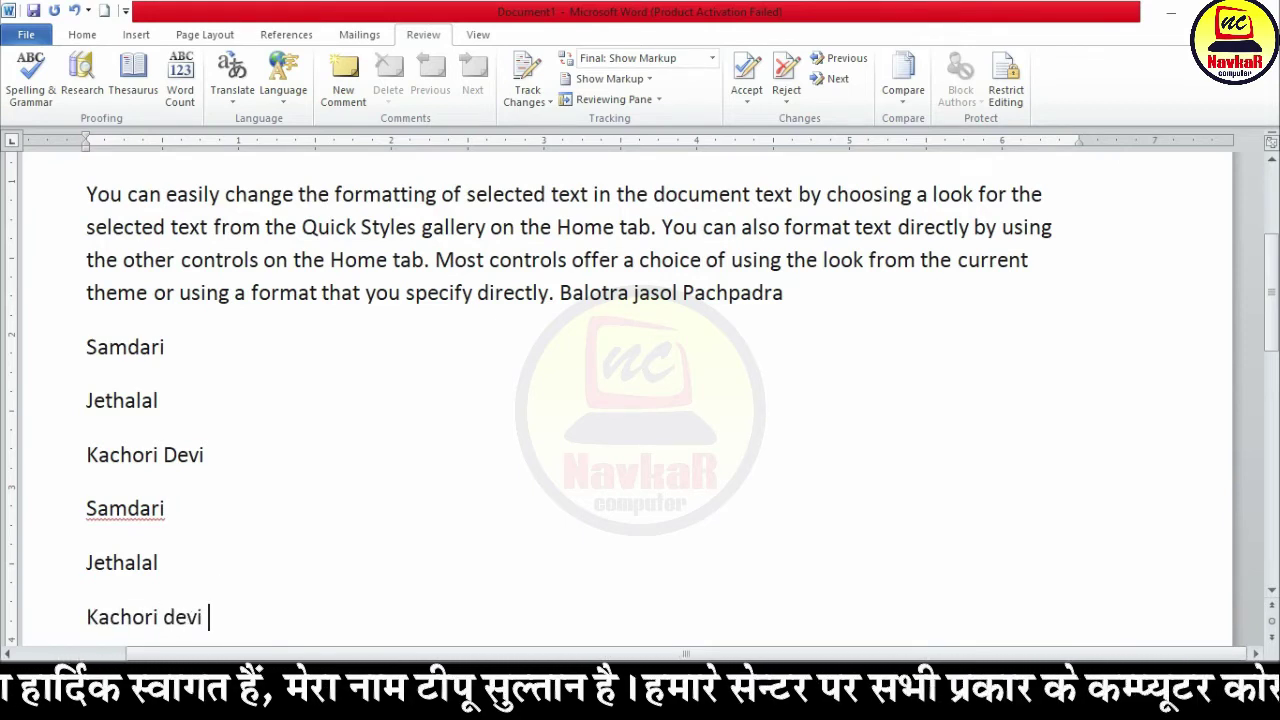
pyautogui.write('vi')
pyautogui.press('Return')
pyautogui.click(175, 532)
pyautogui.press('BackSpace')
pyautogui.write('D')
pyautogui.click(252, 527)
pyautogui.scroll(-1, 252, 527)
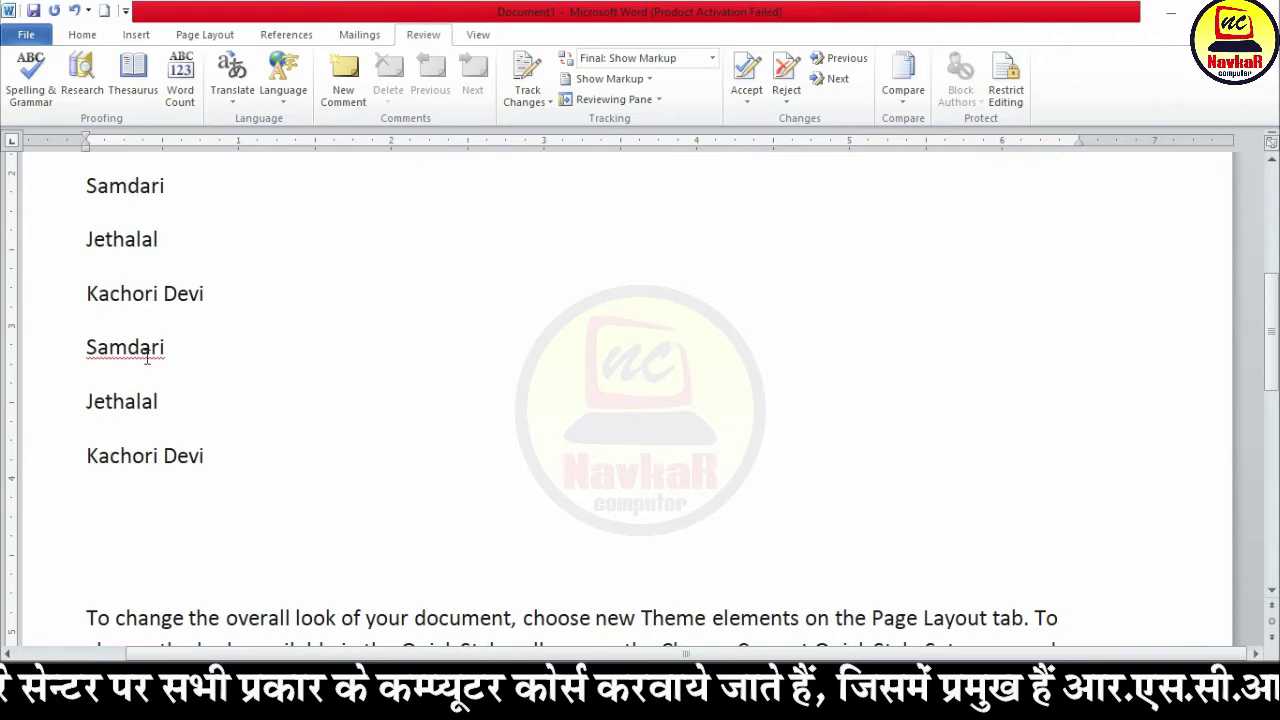
# Step: Run a spelling check that ignores all occurrences of Samdari
pyautogui.click(30, 78)
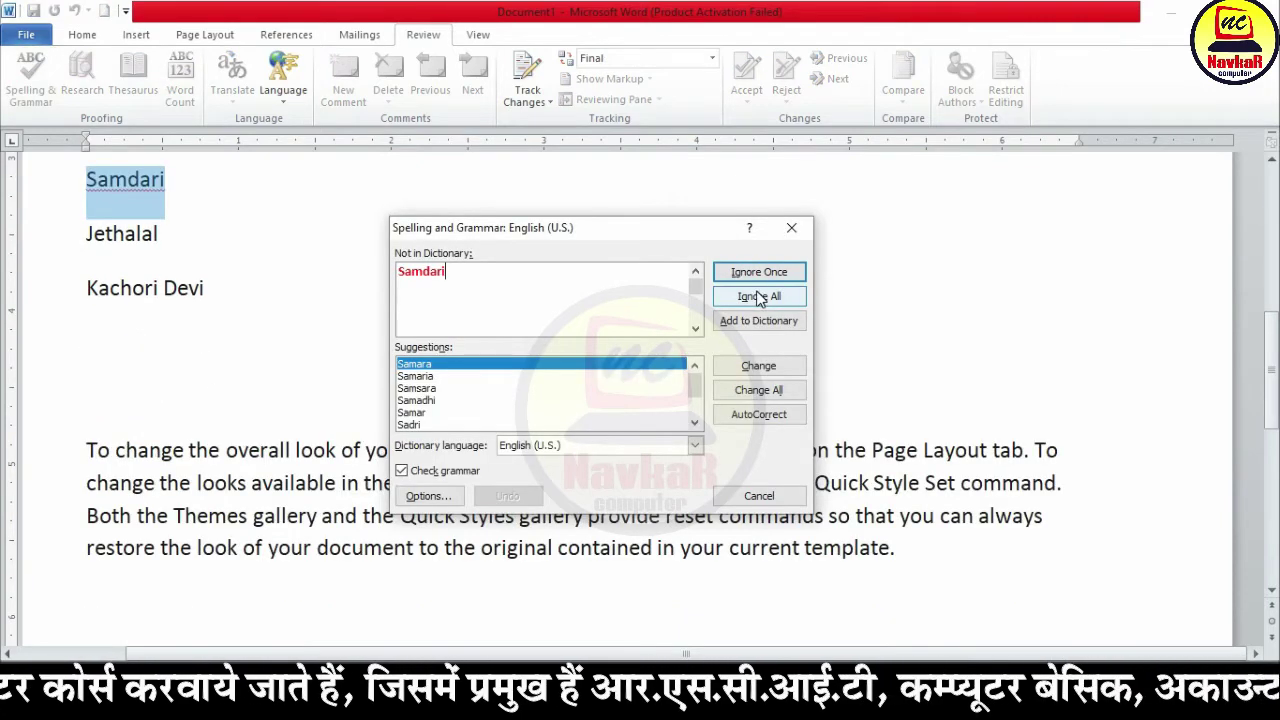
pyautogui.click(759, 297)
pyautogui.click(605, 398)
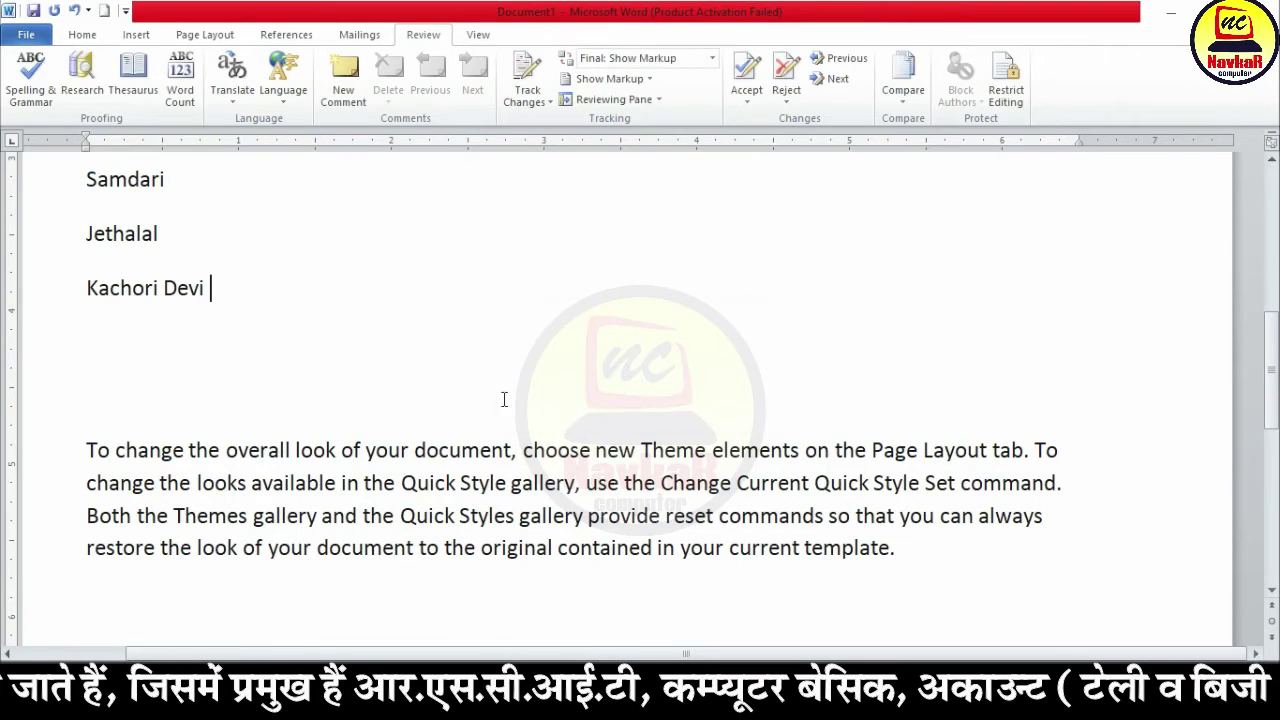
pyautogui.click(286, 281)
pyautogui.press('Return')
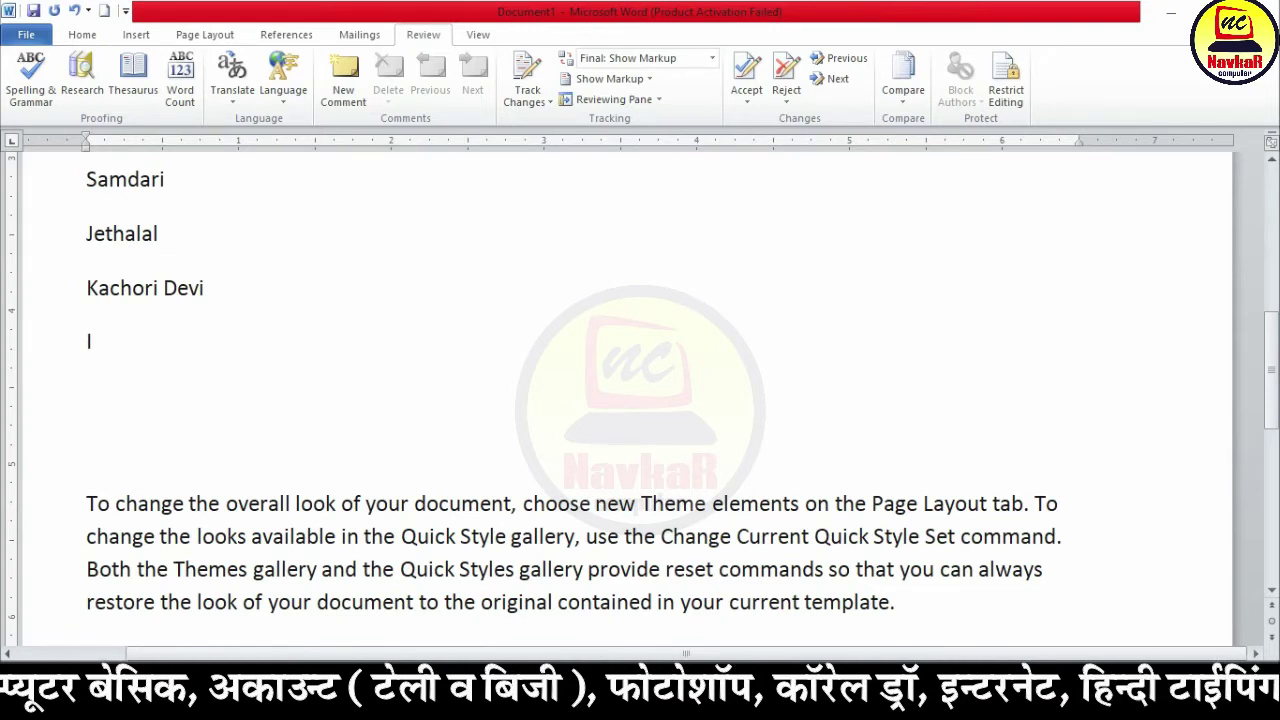
# Step: Type 'I am a teacher' and 'I is a teacher' on separate lines below Kachori Devi
pyautogui.write('I am a teacher')
pyautogui.press('Return')
pyautogui.press('BackSpace')
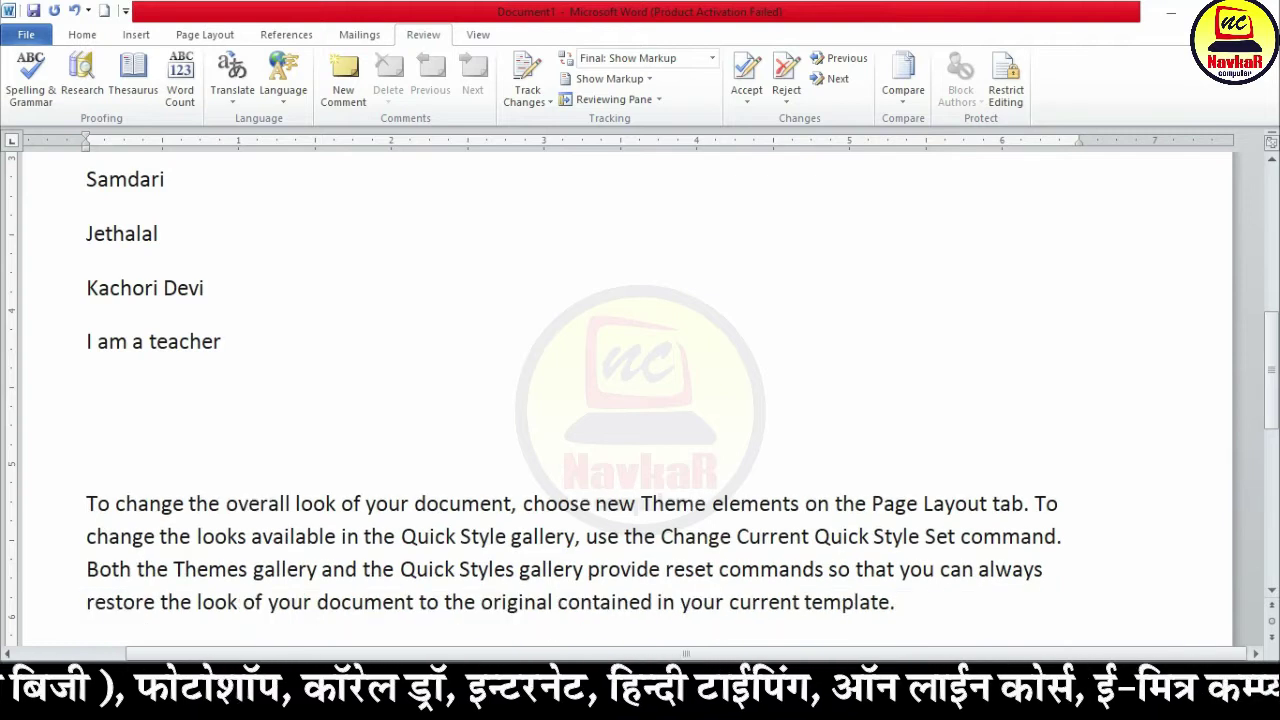
pyautogui.press('Return')
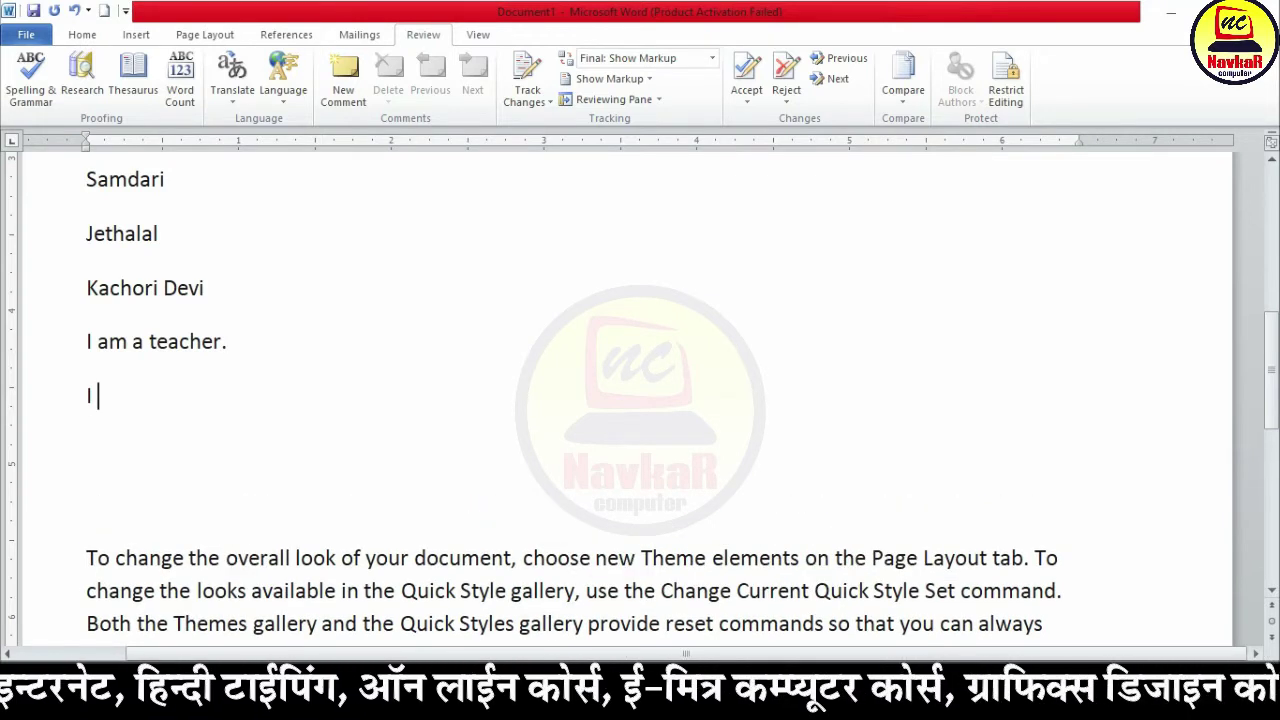
pyautogui.write('I is a teacher.')
pyautogui.press('Return')
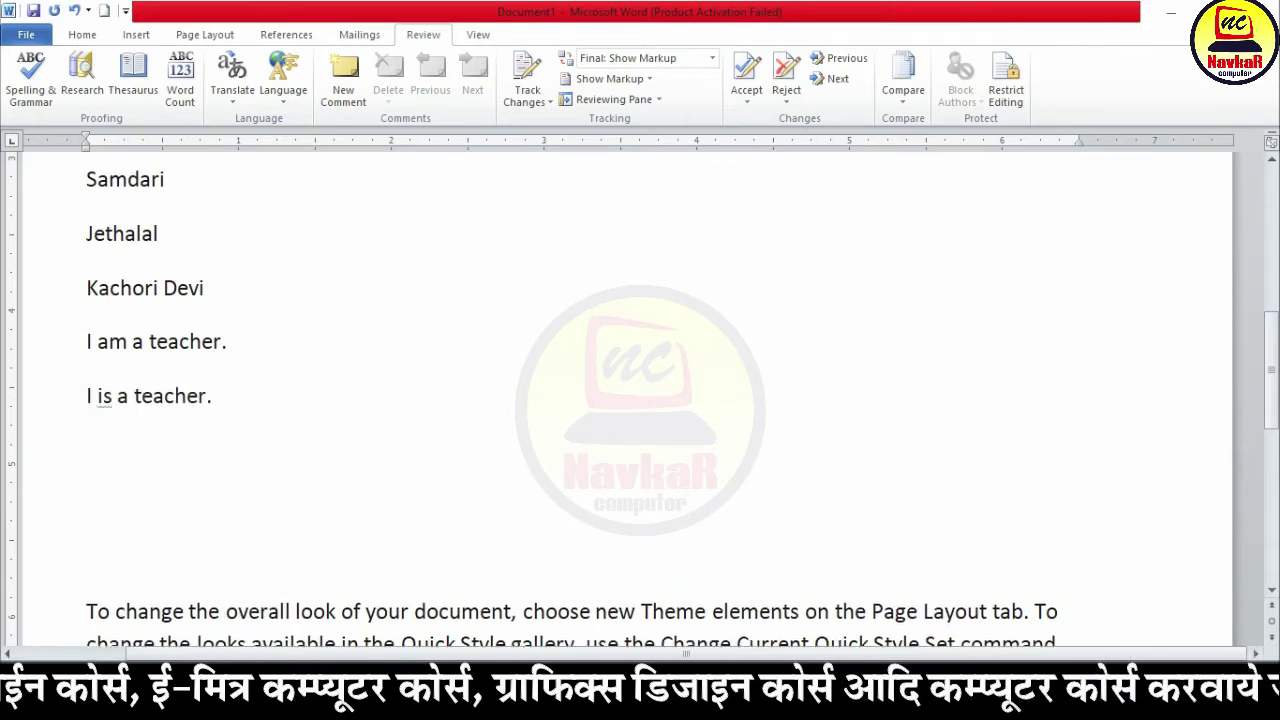
pyautogui.scroll(3, 94, 356)
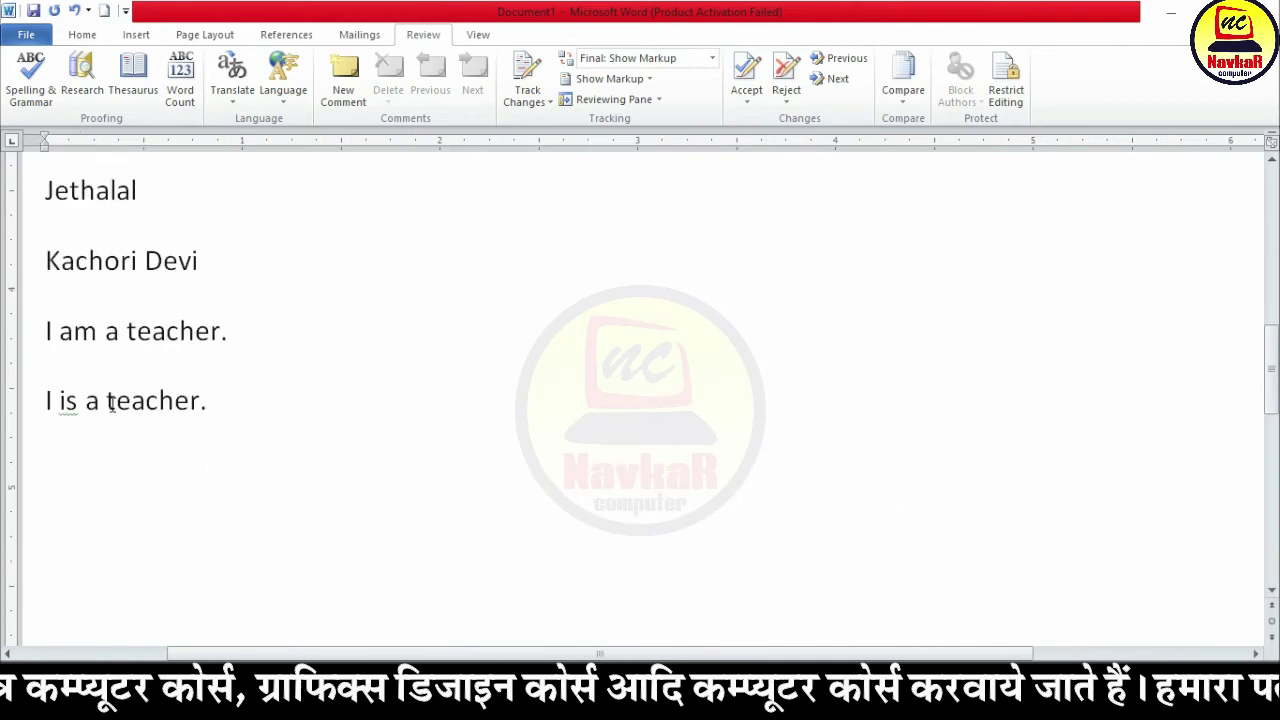
pyautogui.click(60, 405)
pyautogui.click(174, 398)
pyautogui.click(268, 431)
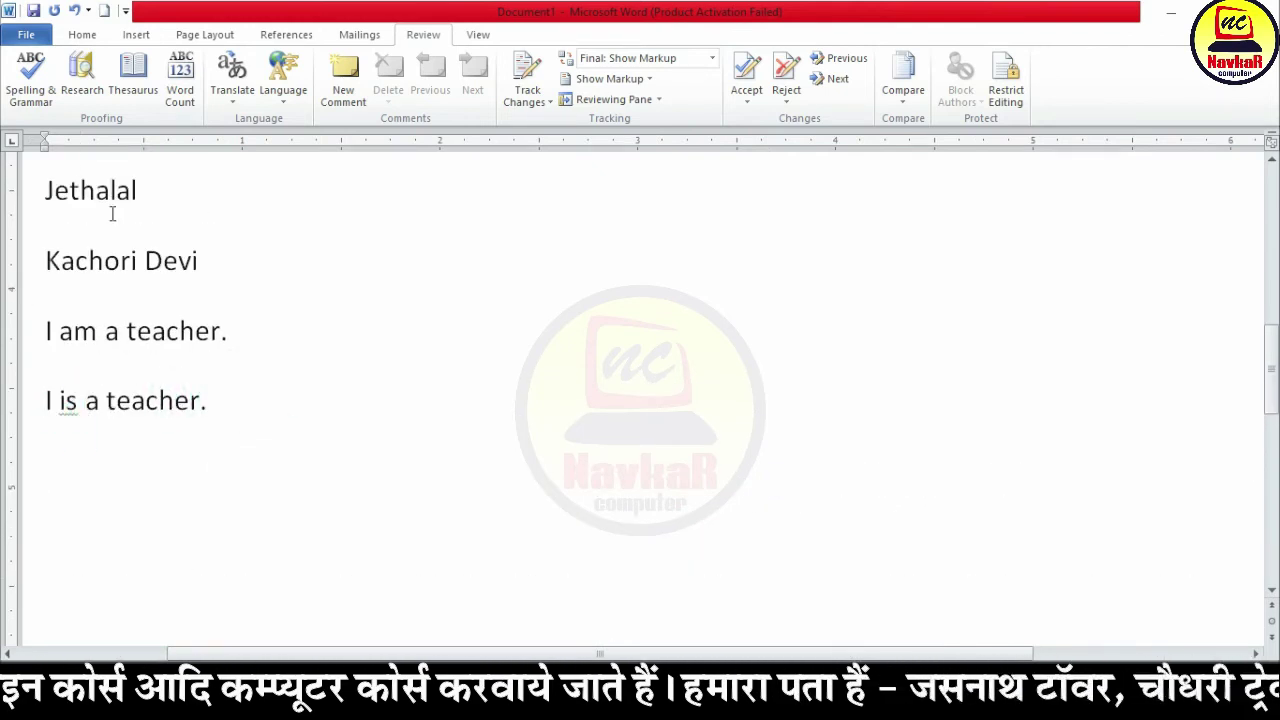
pyautogui.click(30, 74)
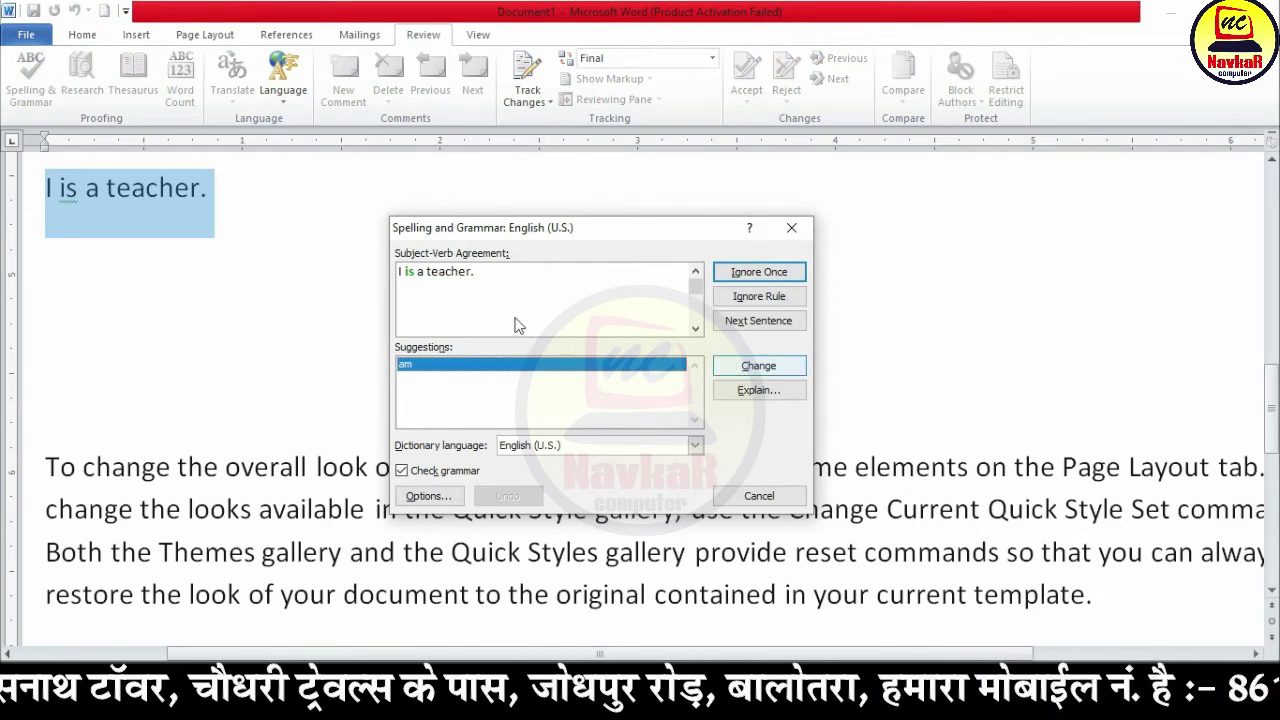
# Step: Accept the grammar suggestion 'am' so the second sentence reads 'I am a teacher.'
pyautogui.click(762, 367)
pyautogui.click(607, 399)
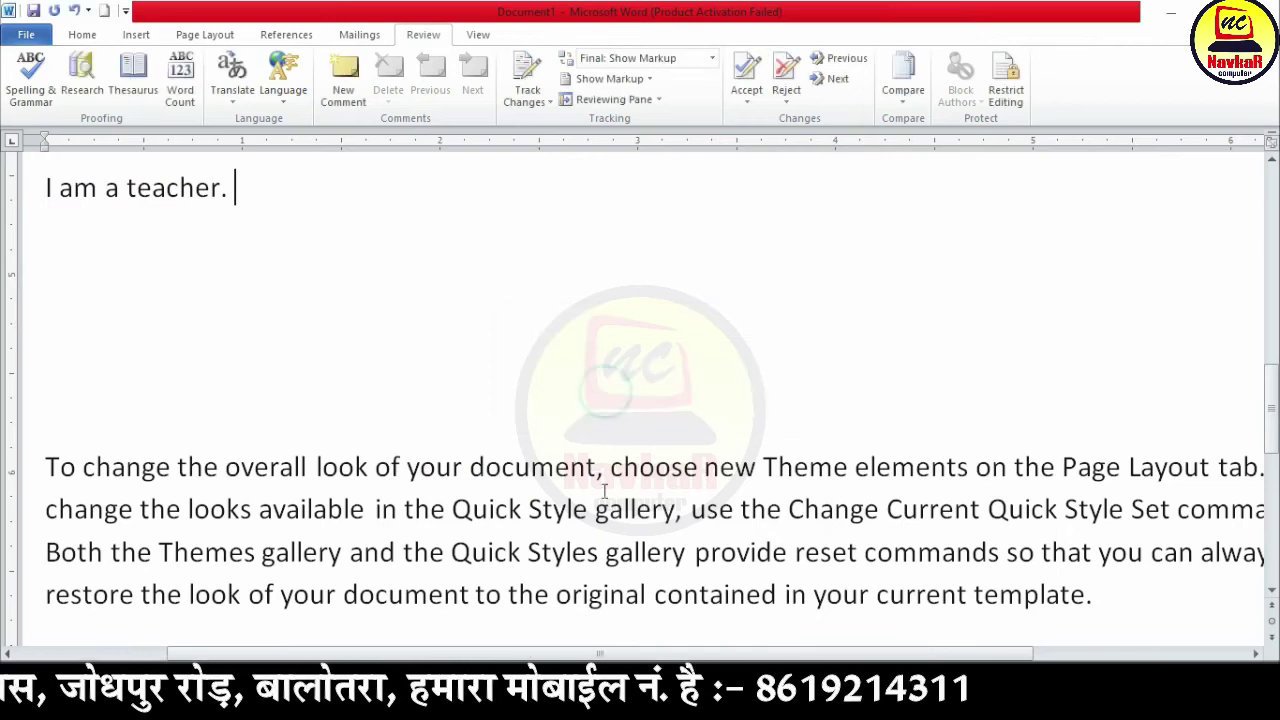
pyautogui.scroll(4, 588, 514)
pyautogui.scroll(5, 508, 480)
# Step: Type 'Teacher' on a new line below the last sentence
pyautogui.scroll(-6, 508, 480)
pyautogui.click(304, 496)
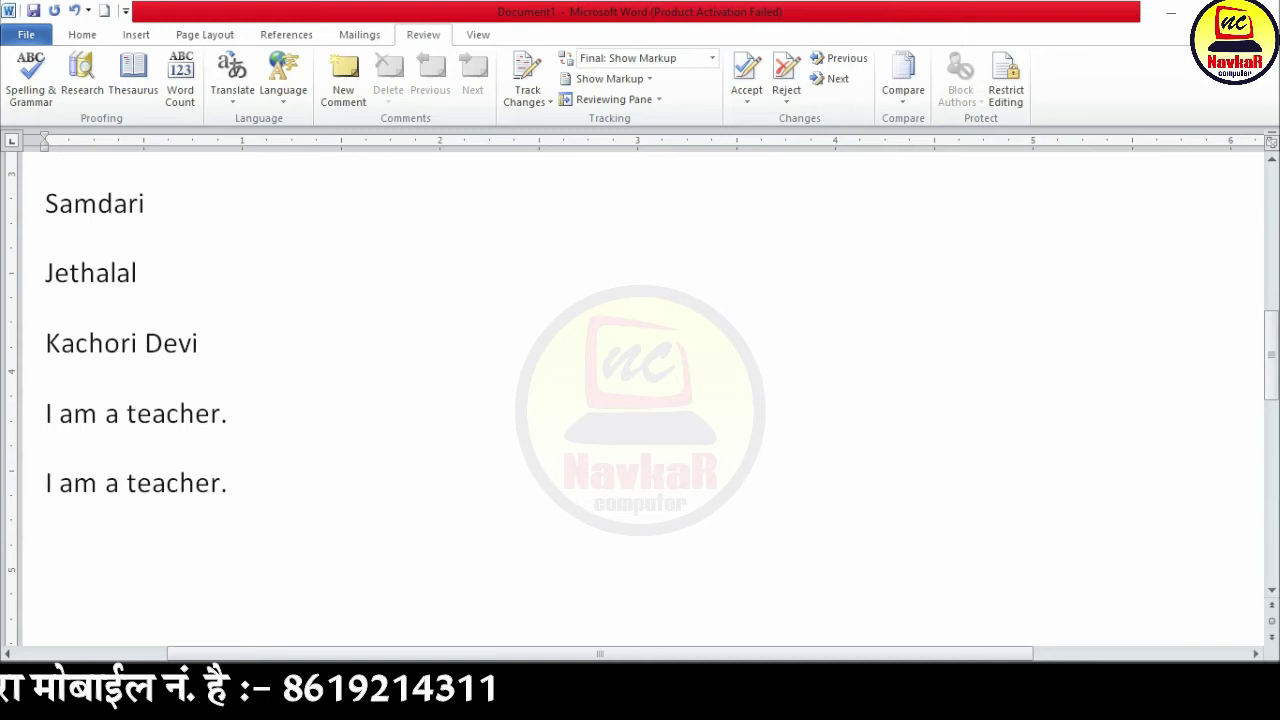
pyautogui.press('Return')
pyautogui.write('tea')
pyautogui.press('BackSpace')
pyautogui.write('e')
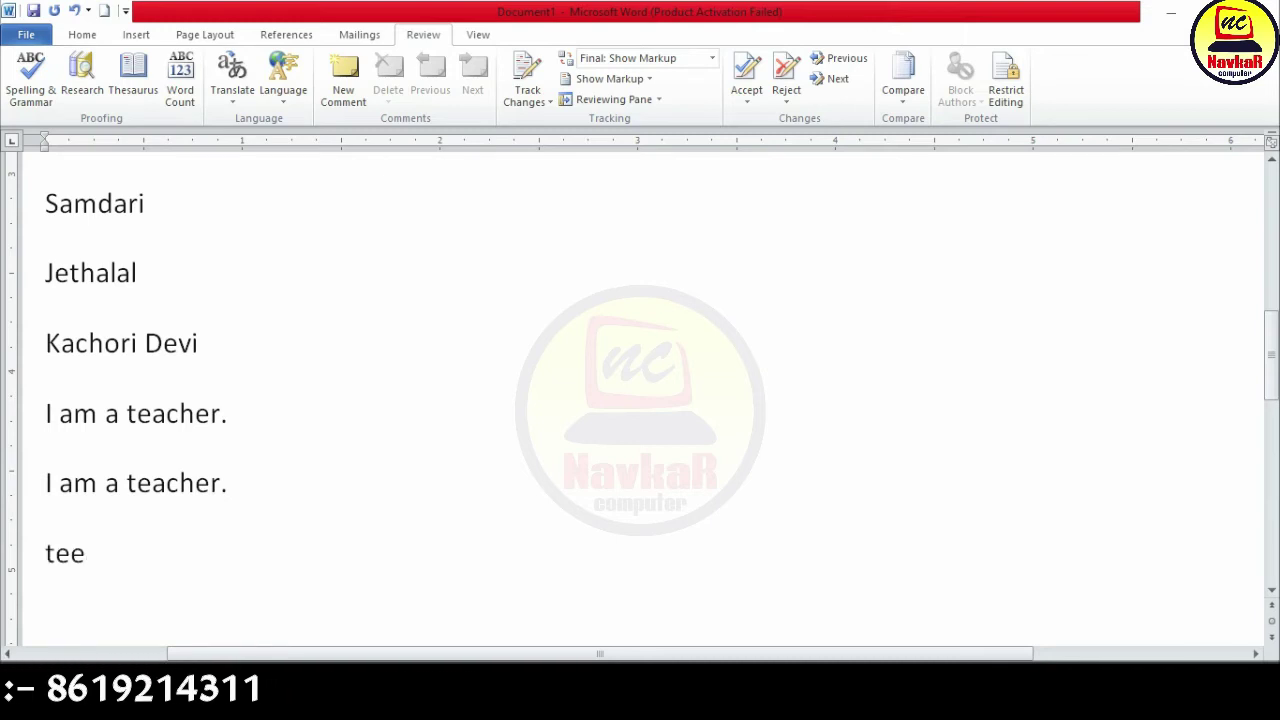
pyautogui.write('a')
pyautogui.press('BackSpace')
pyautogui.write('cher')
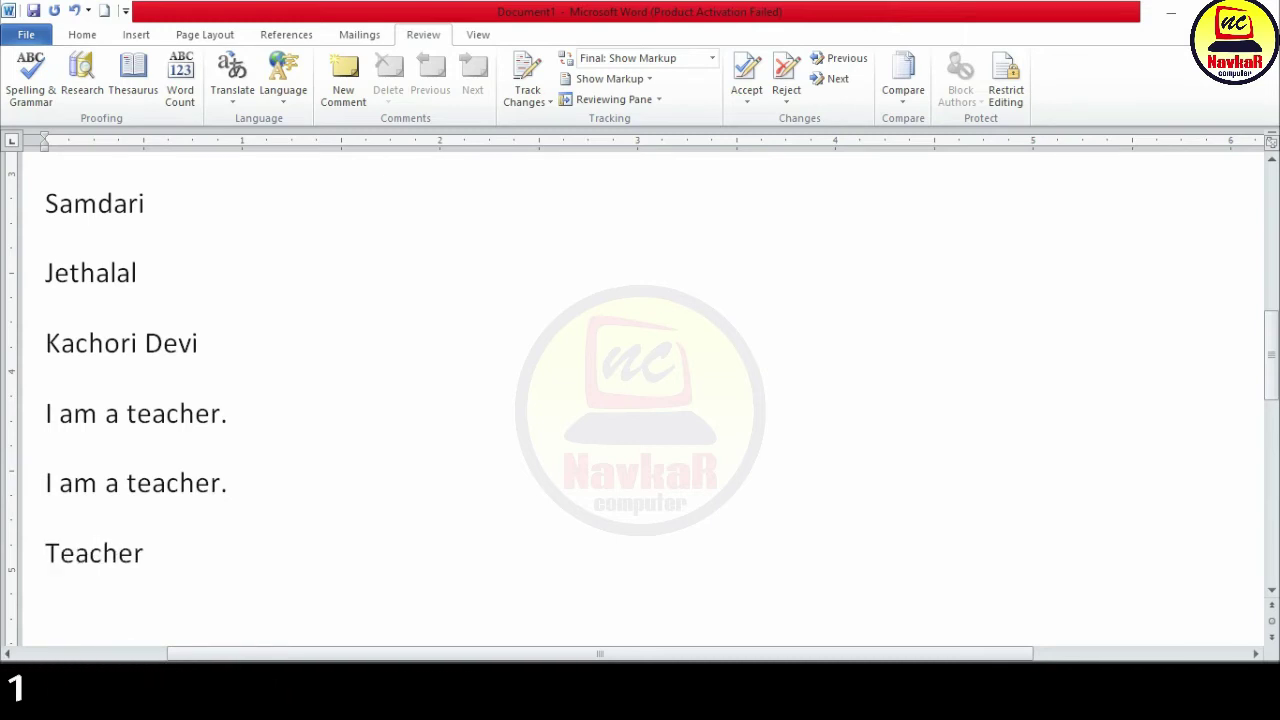
pyautogui.press('Return')
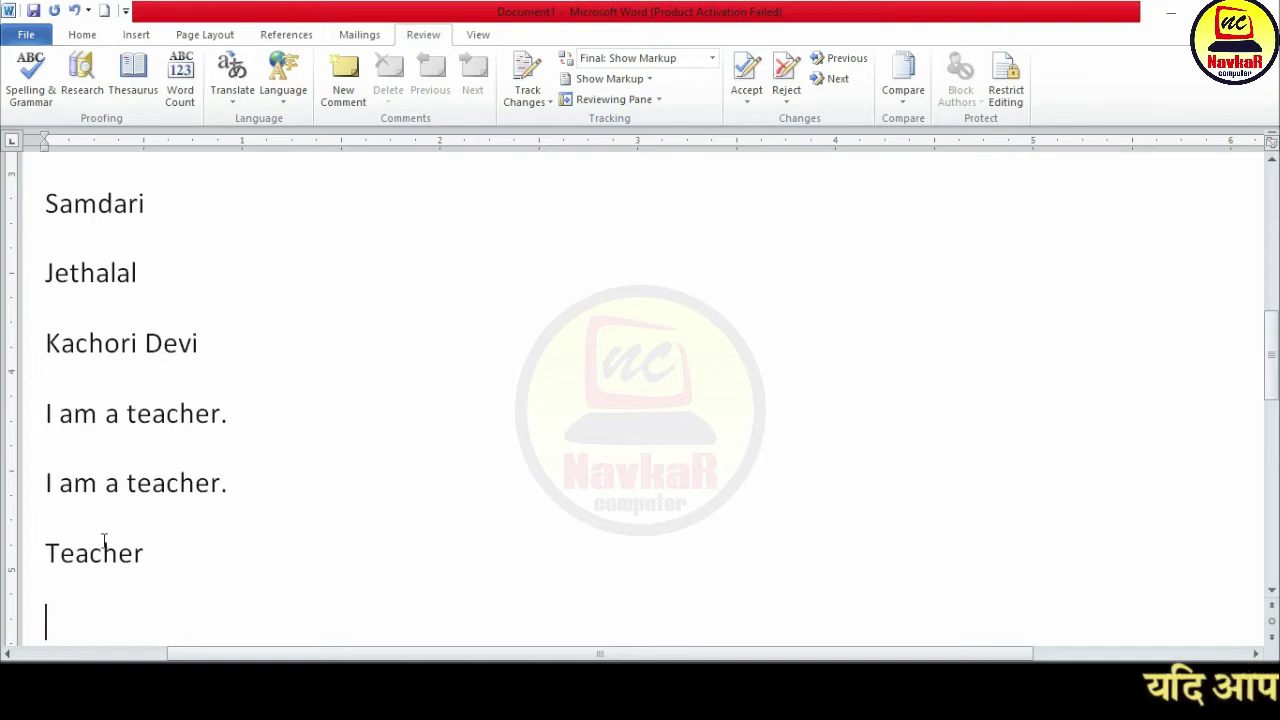
# Step: Edit the word into the misspelling 'Teecher'
pyautogui.click(82, 557)
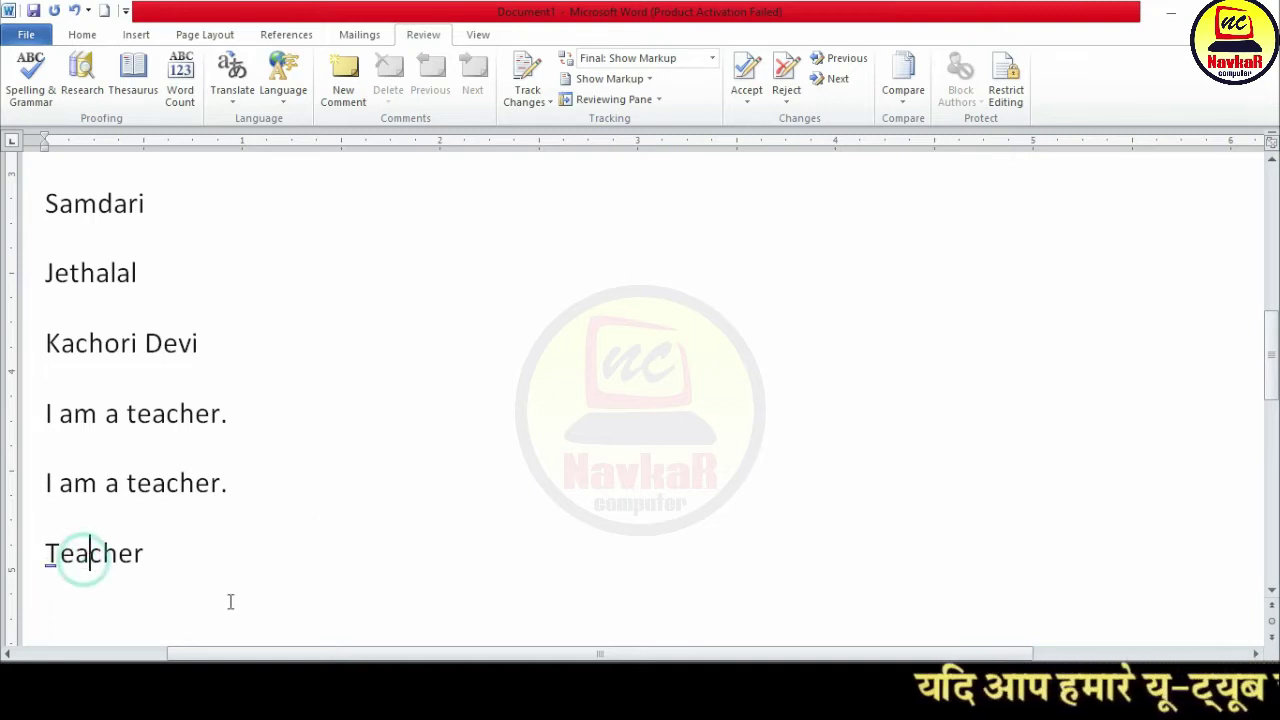
pyautogui.write('e')
pyautogui.click(243, 571)
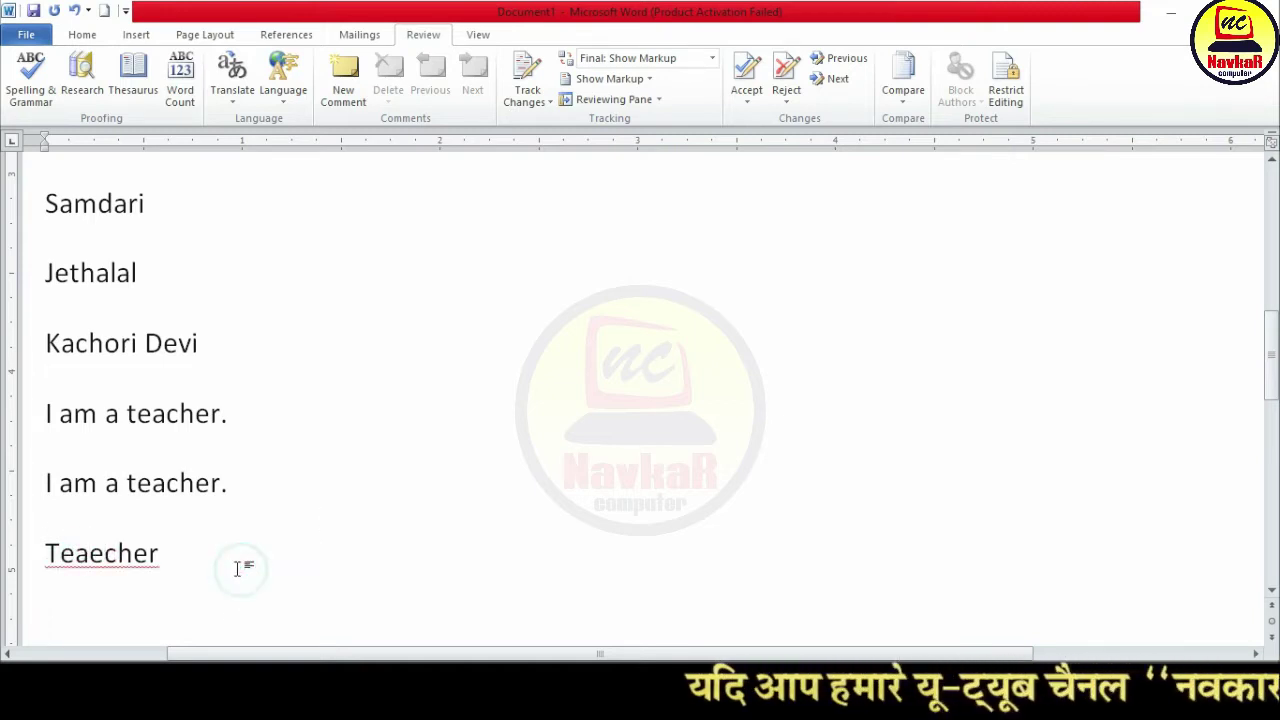
pyautogui.moveTo(78, 572); pyautogui.dragTo(100, 560)
pyautogui.press('Delete')
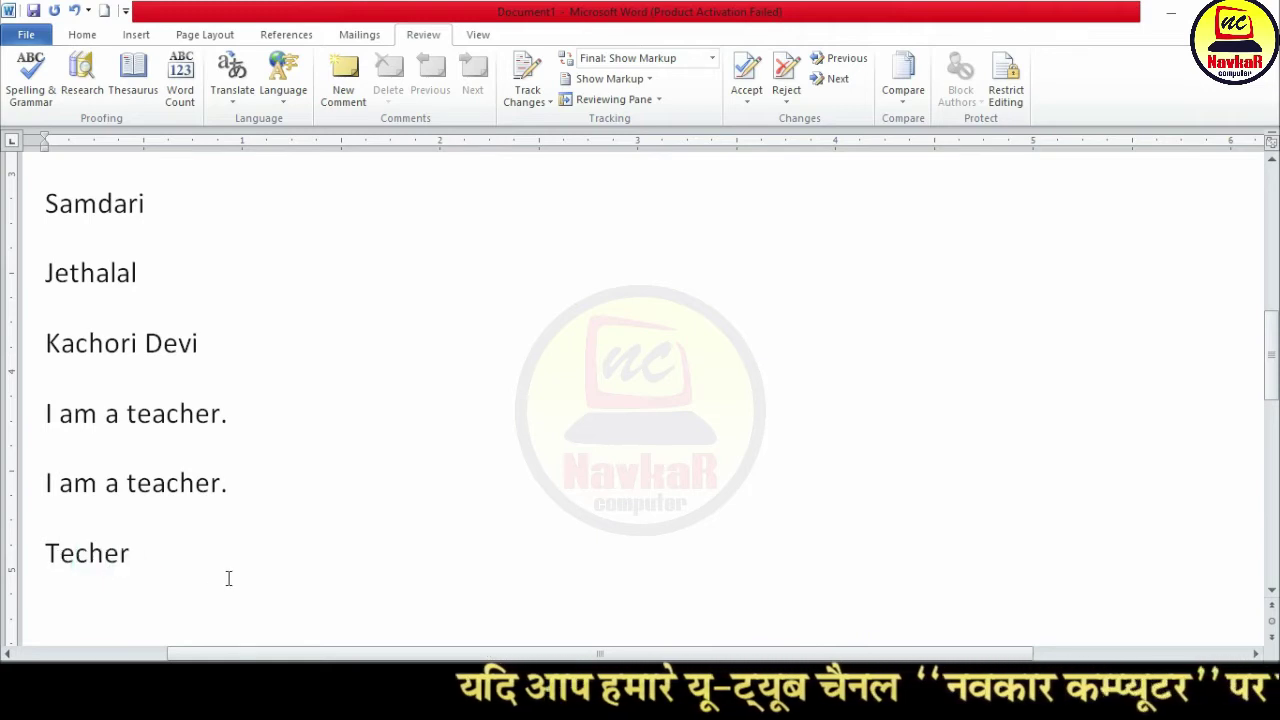
pyautogui.write('e')
pyautogui.click(247, 597)
pyautogui.press('Return')
# Step: Run the spelling check and set 'Teecher' to AutoCorrect to 'Teacher'
pyautogui.click(31, 82)
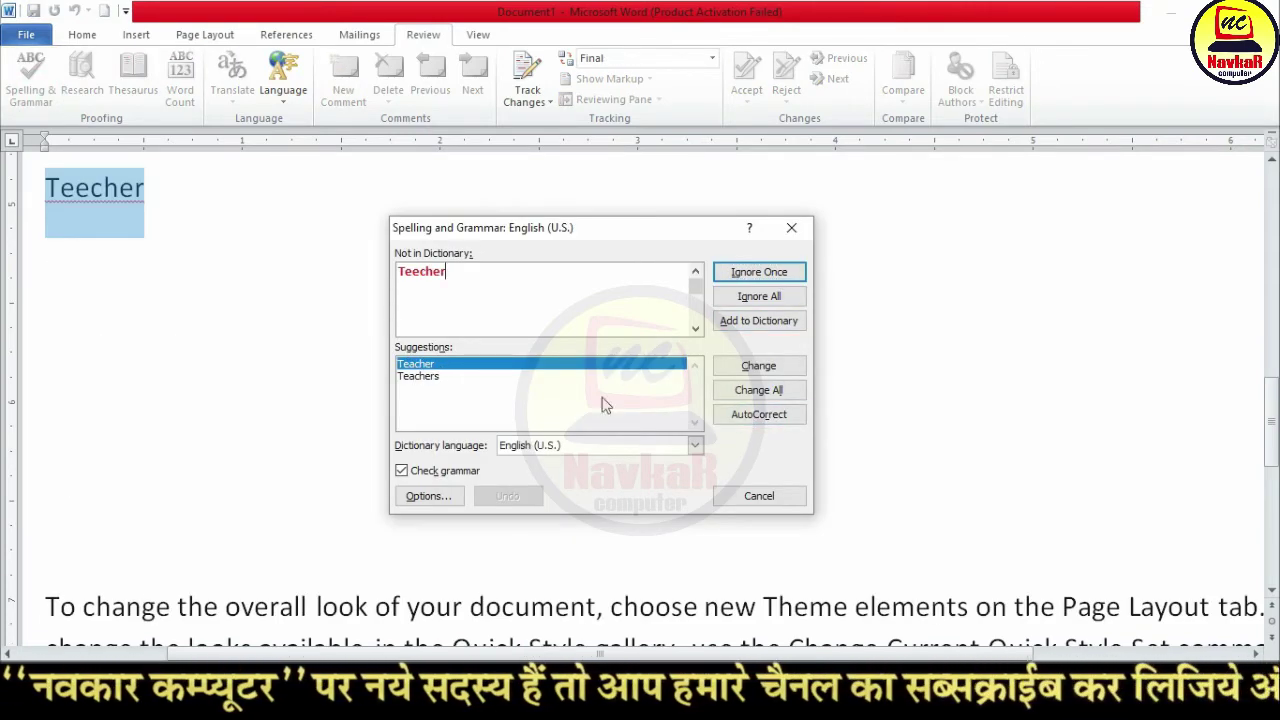
pyautogui.click(771, 418)
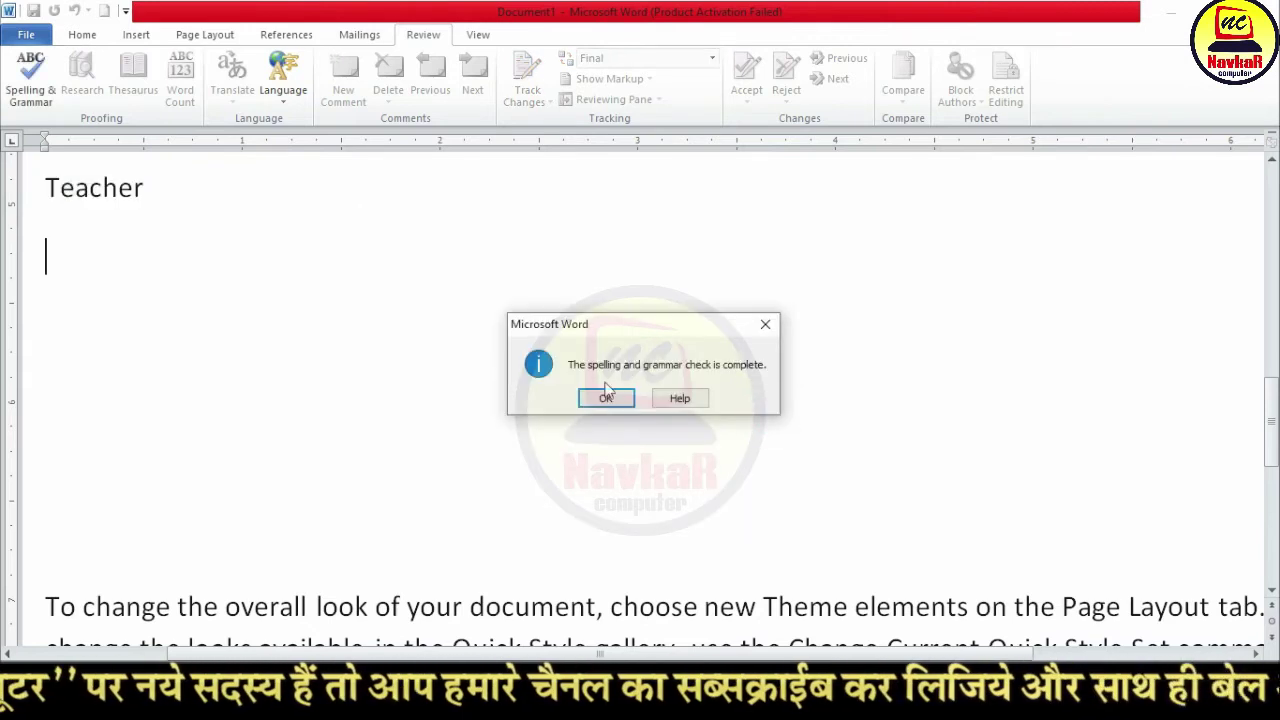
pyautogui.click(602, 396)
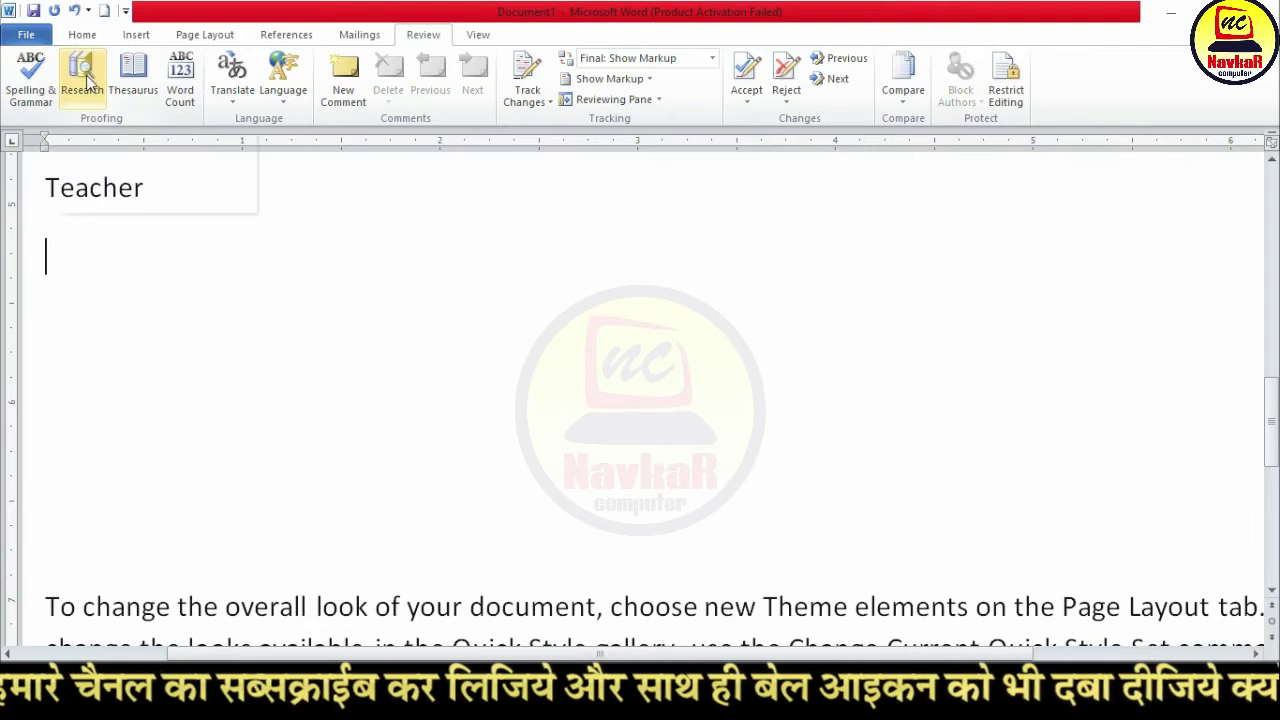
# Step: Type 'computer:' and look up 'Computer' in the Research pane
pyautogui.write('computer:')
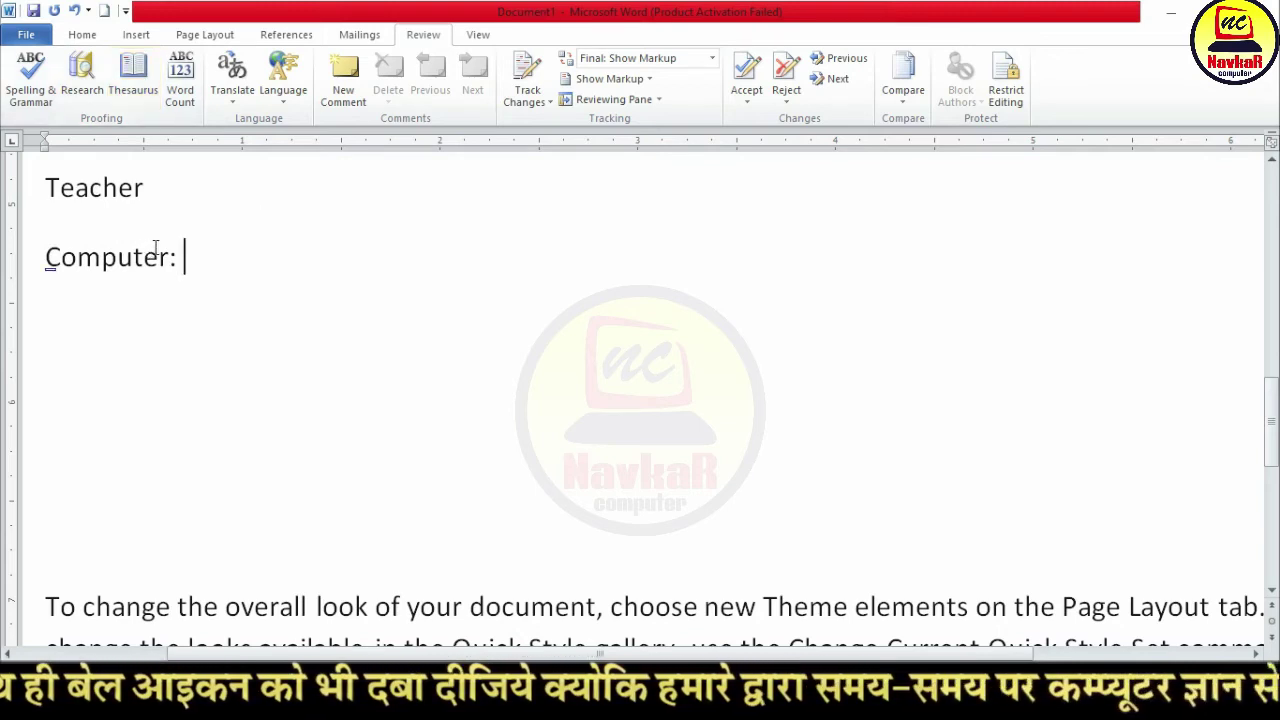
pyautogui.moveTo(170, 257); pyautogui.dragTo(5, 278)
pyautogui.click(83, 70)
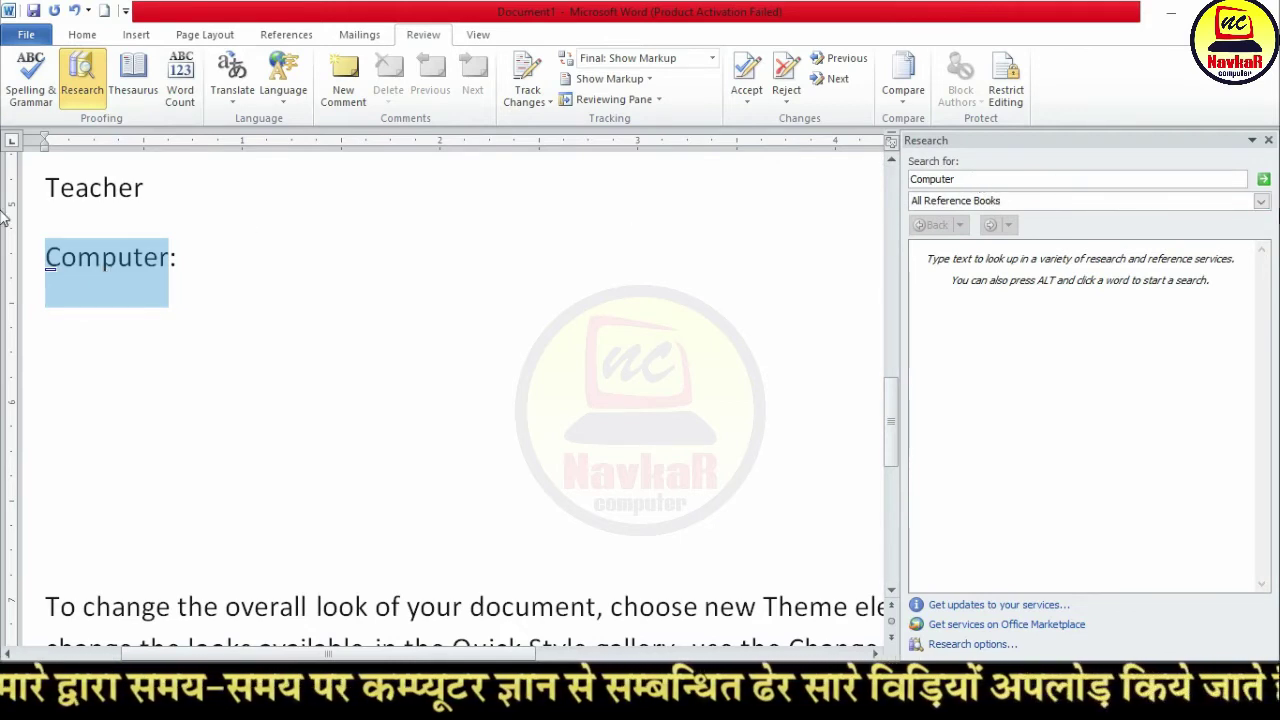
pyautogui.click(1264, 180)
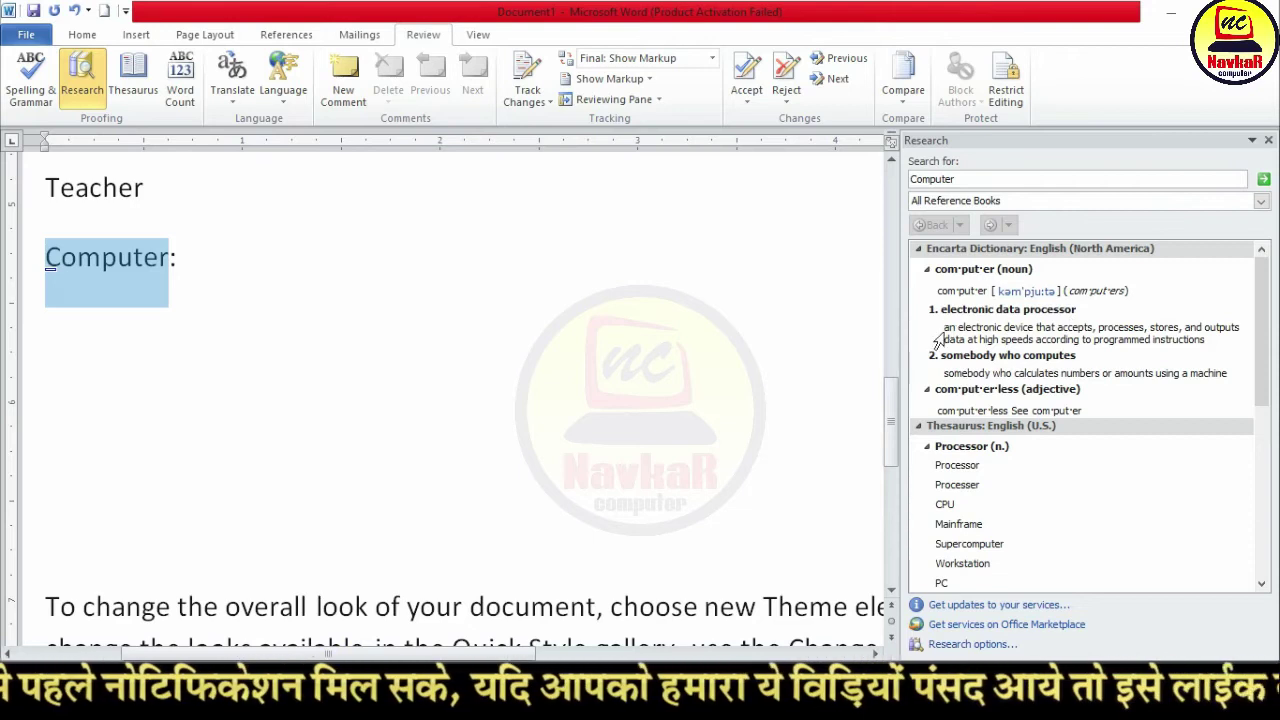
# Step: Paste the 'an electronic device that accepts, processes, stores…' definition after 'Computer:' and close Research
pyautogui.moveTo(944, 329); pyautogui.dragTo(1207, 341)
pyautogui.hotkey('ctrl', 'c')
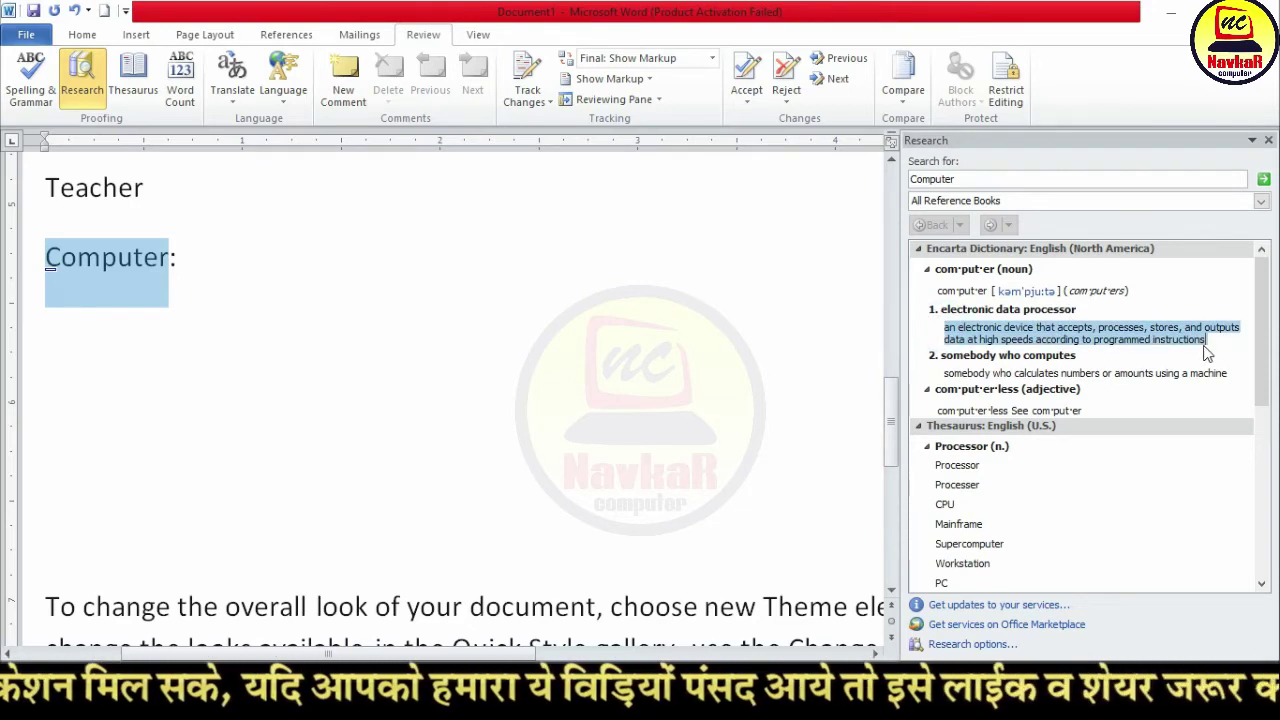
pyautogui.click(206, 266)
pyautogui.hotkey('ctrl', 'v')
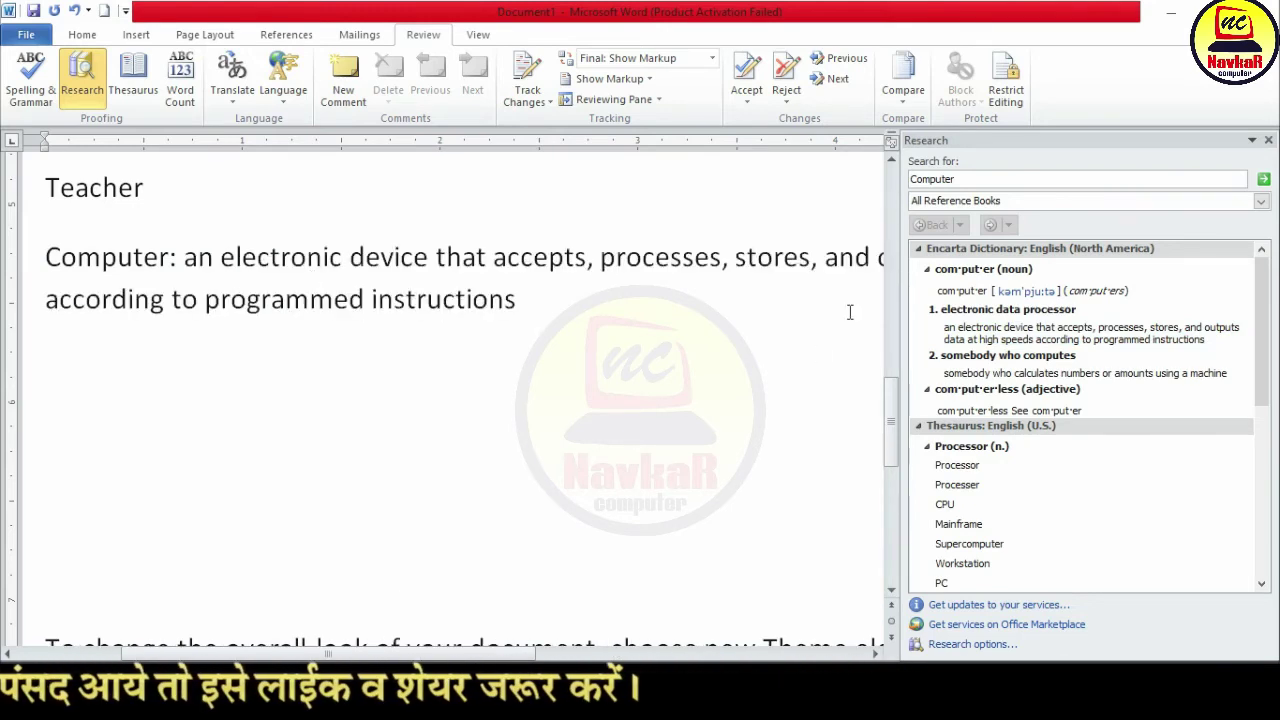
pyautogui.click(1268, 140)
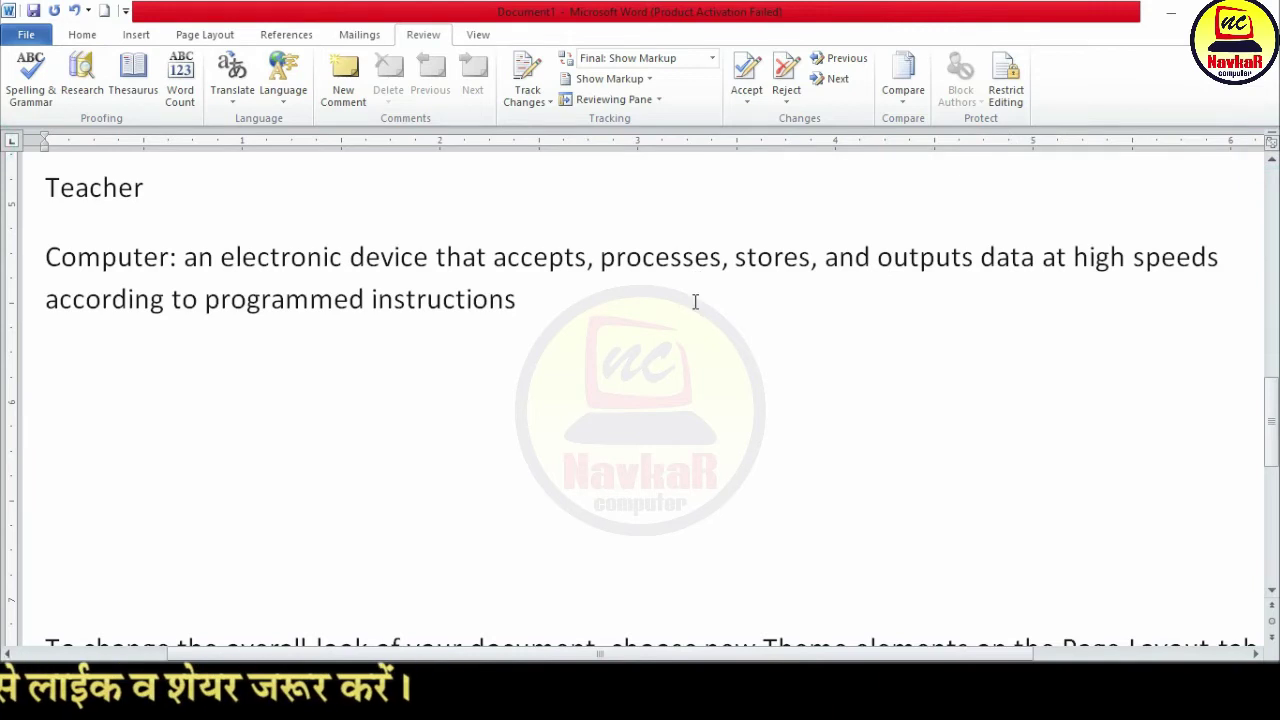
pyautogui.press('Return')
# Step: Type 'teacher' on the new line and look it up in Research
pyautogui.write('com')
pyautogui.press('BackSpace')
pyautogui.write('teacher')
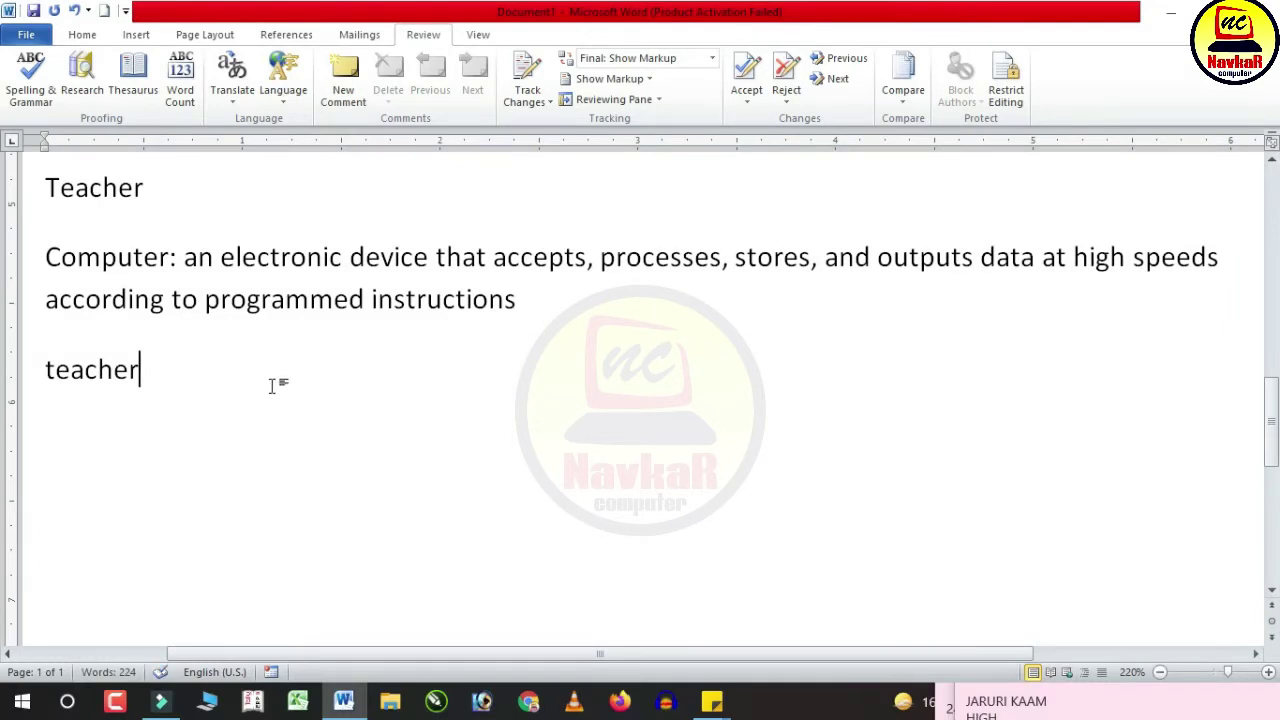
pyautogui.doubleClick(146, 369)
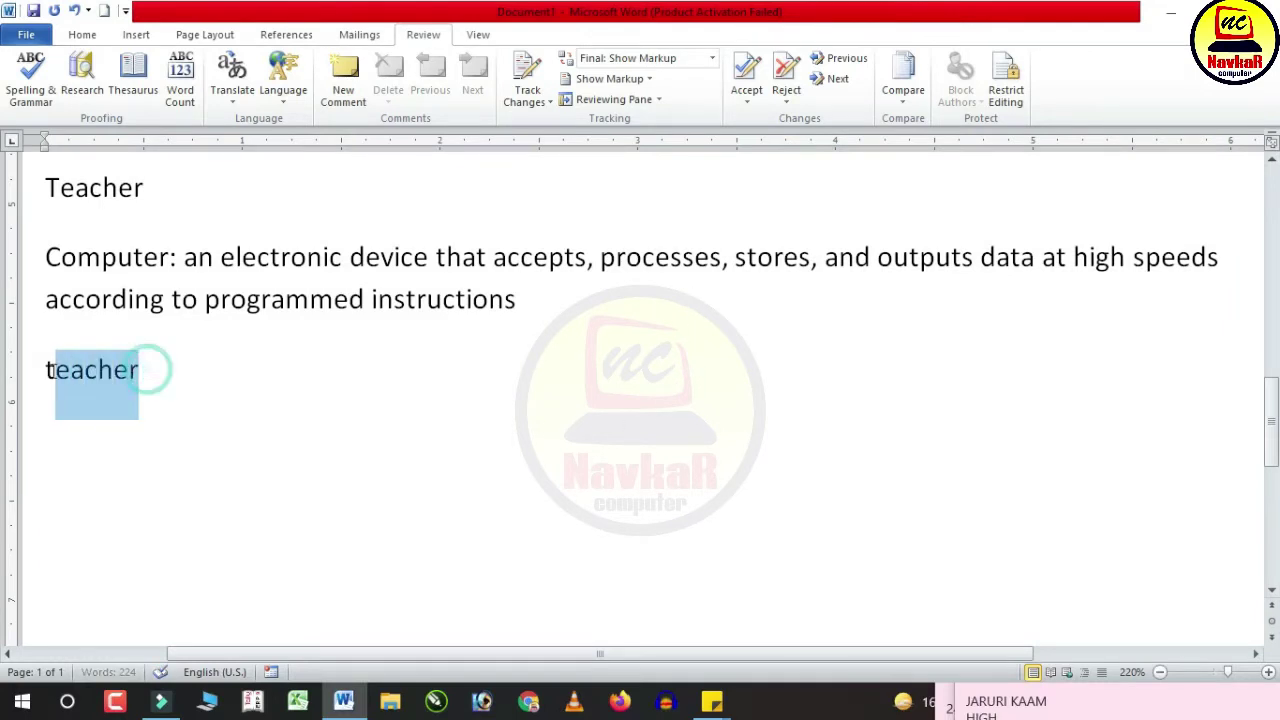
pyautogui.click(86, 72)
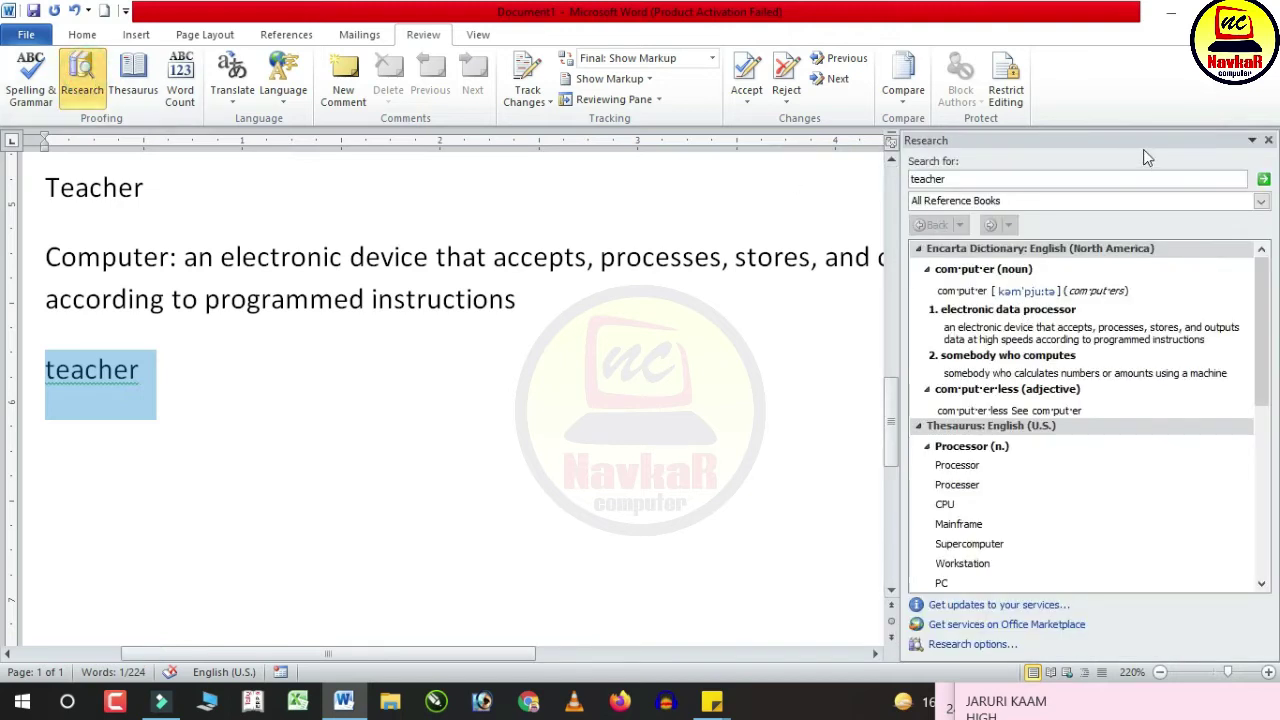
pyautogui.click(1263, 178)
# Step: Paste 'somebody who teaches, especially as a profession' after 'Teacher :' and close Research
pyautogui.moveTo(944, 331); pyautogui.dragTo(1170, 340)
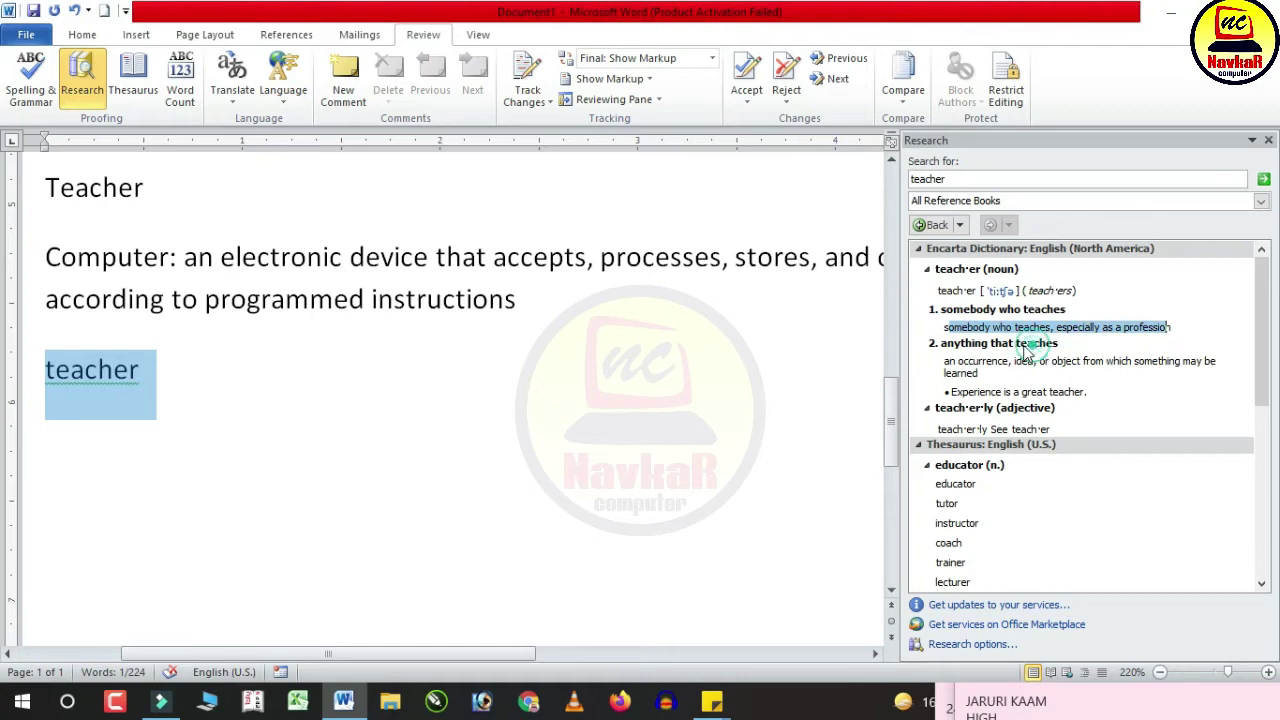
pyautogui.click(942, 330)
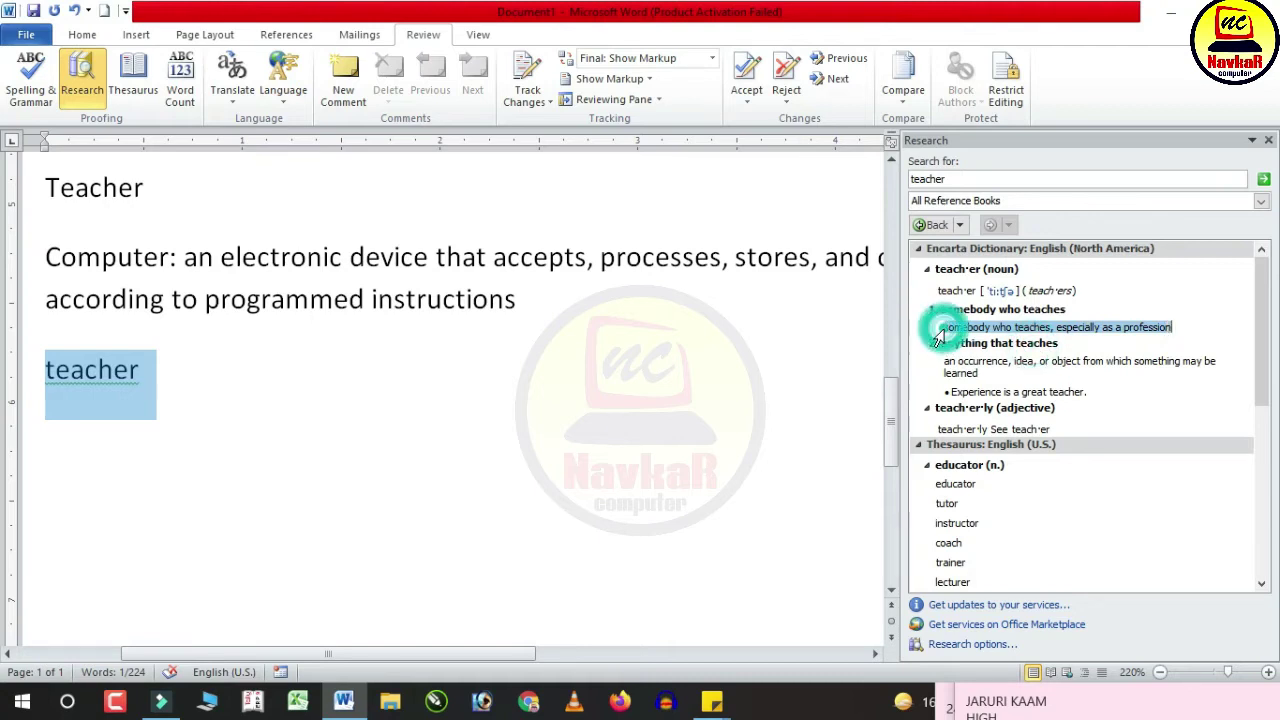
pyautogui.click(245, 405)
pyautogui.write(':')
pyautogui.click(233, 375)
pyautogui.write('somebody who teaches, especially as a profession')
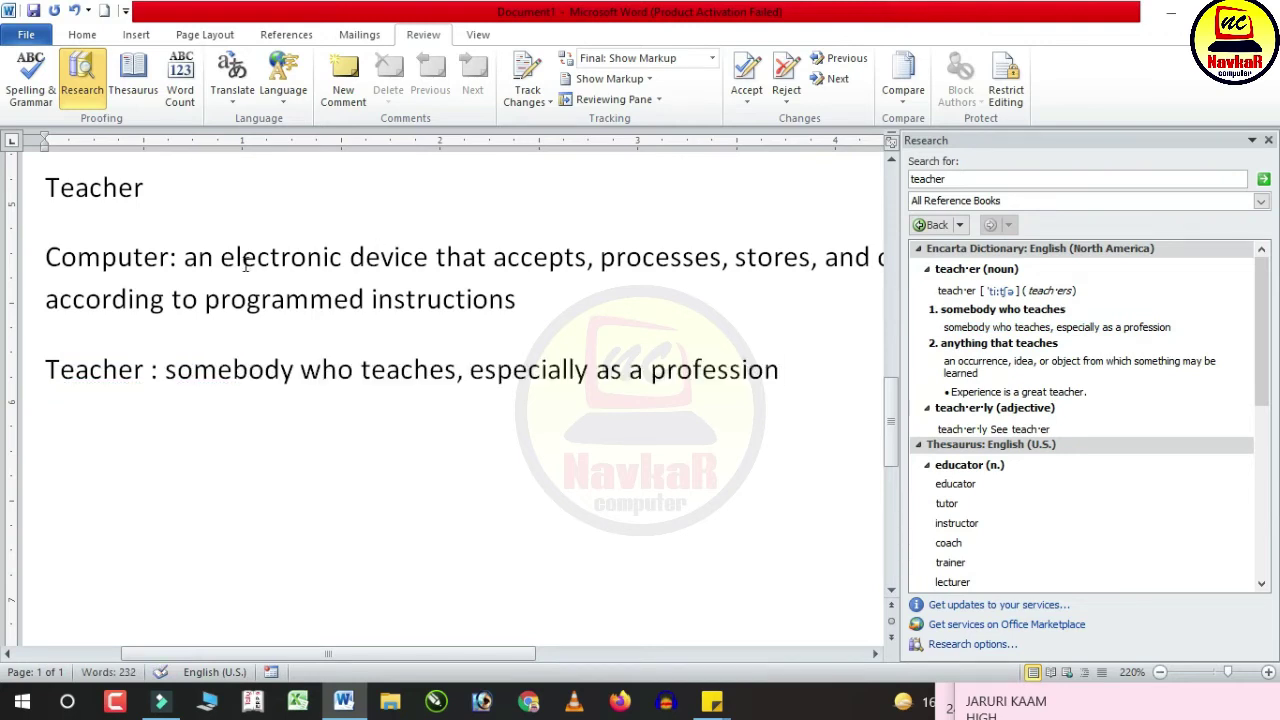
pyautogui.click(1268, 141)
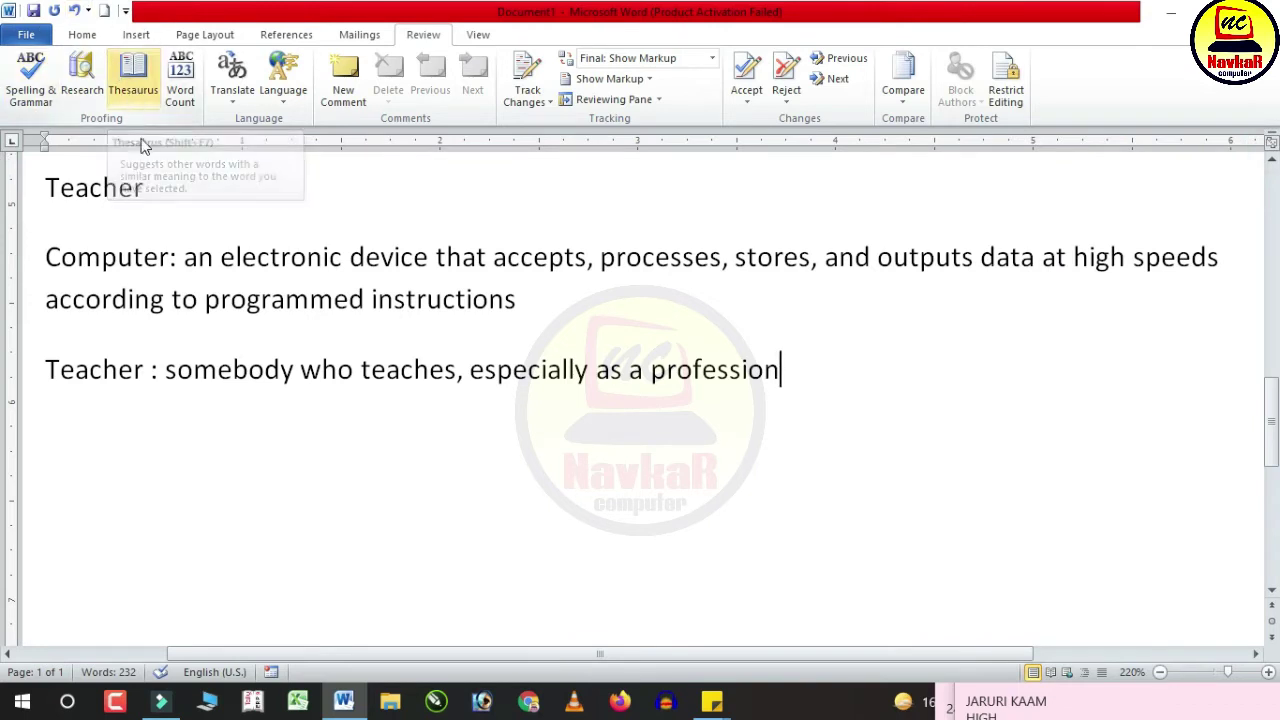
# Step: Replace the word Teacher with its Thesaurus synonym Lecturer
pyautogui.moveTo(50, 380); pyautogui.dragTo(145, 370)
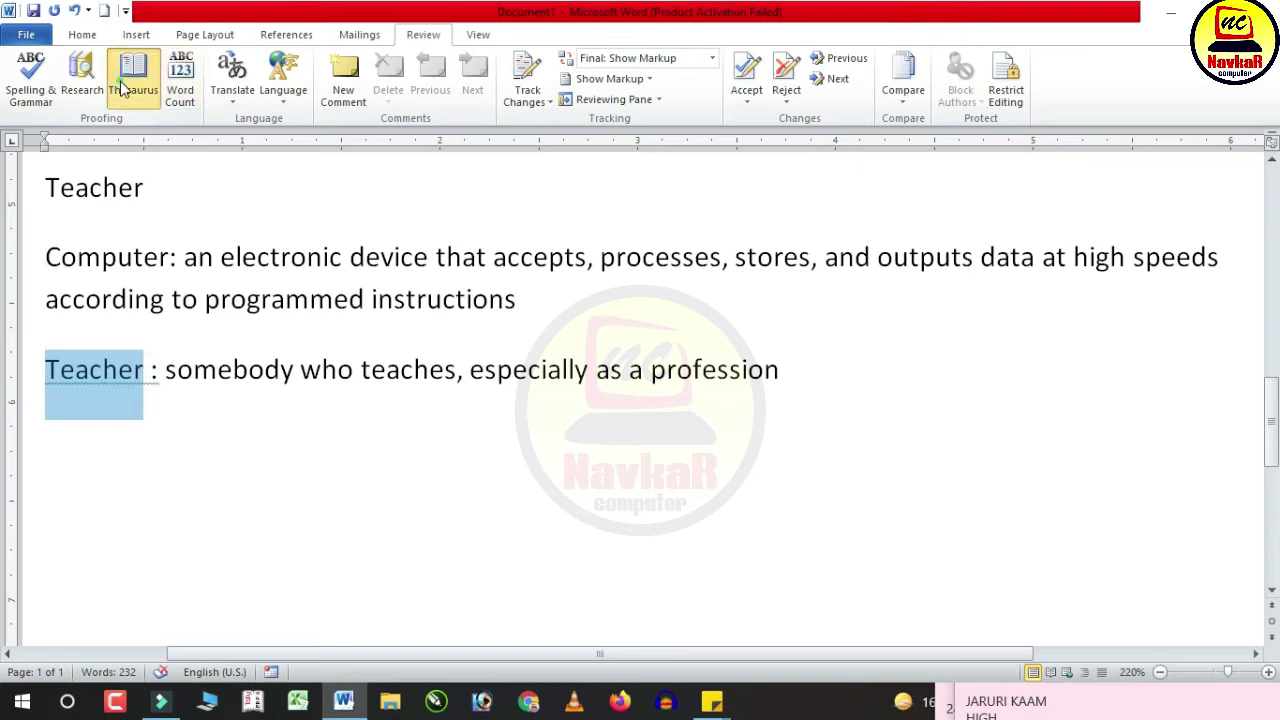
pyautogui.click(133, 80)
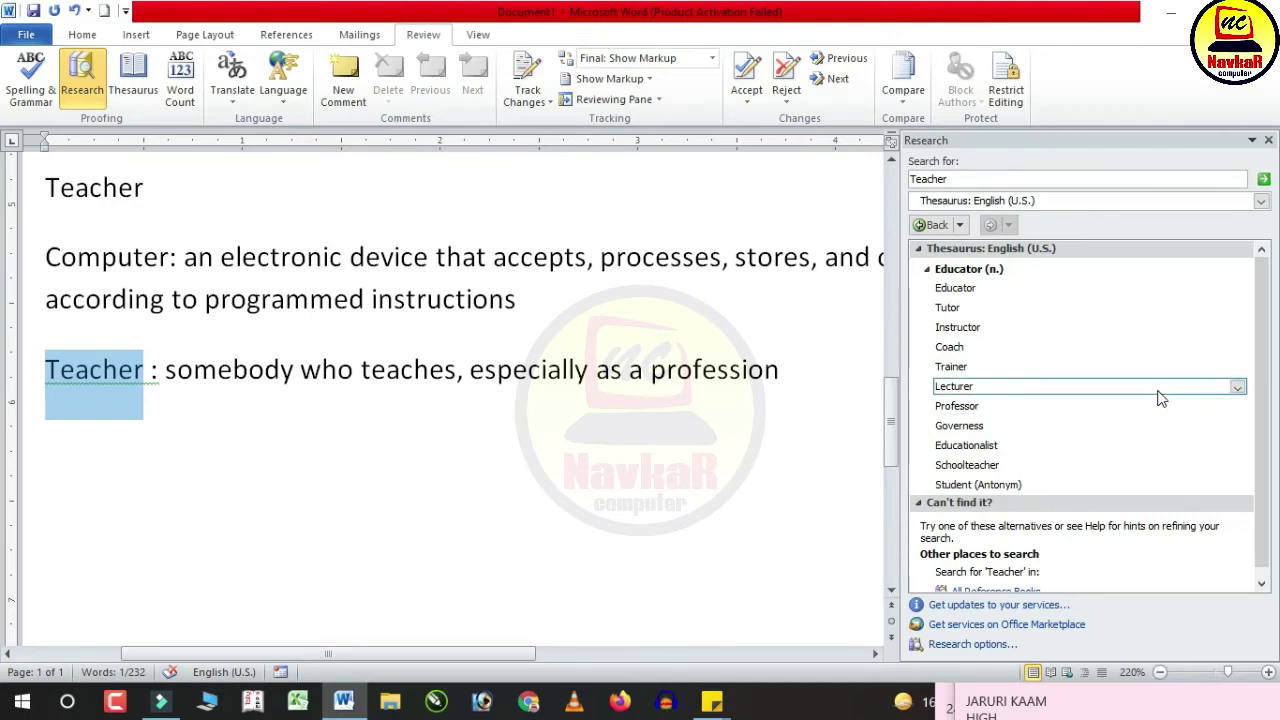
pyautogui.click(1237, 386)
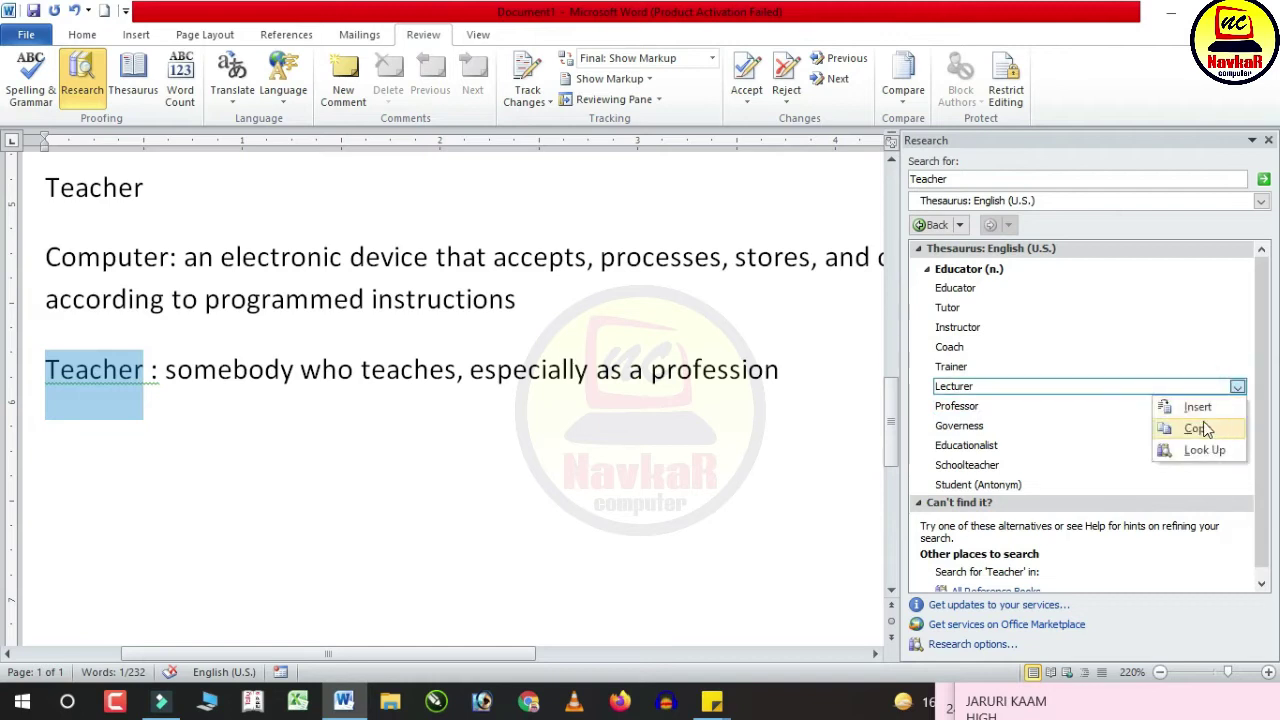
pyautogui.click(1198, 408)
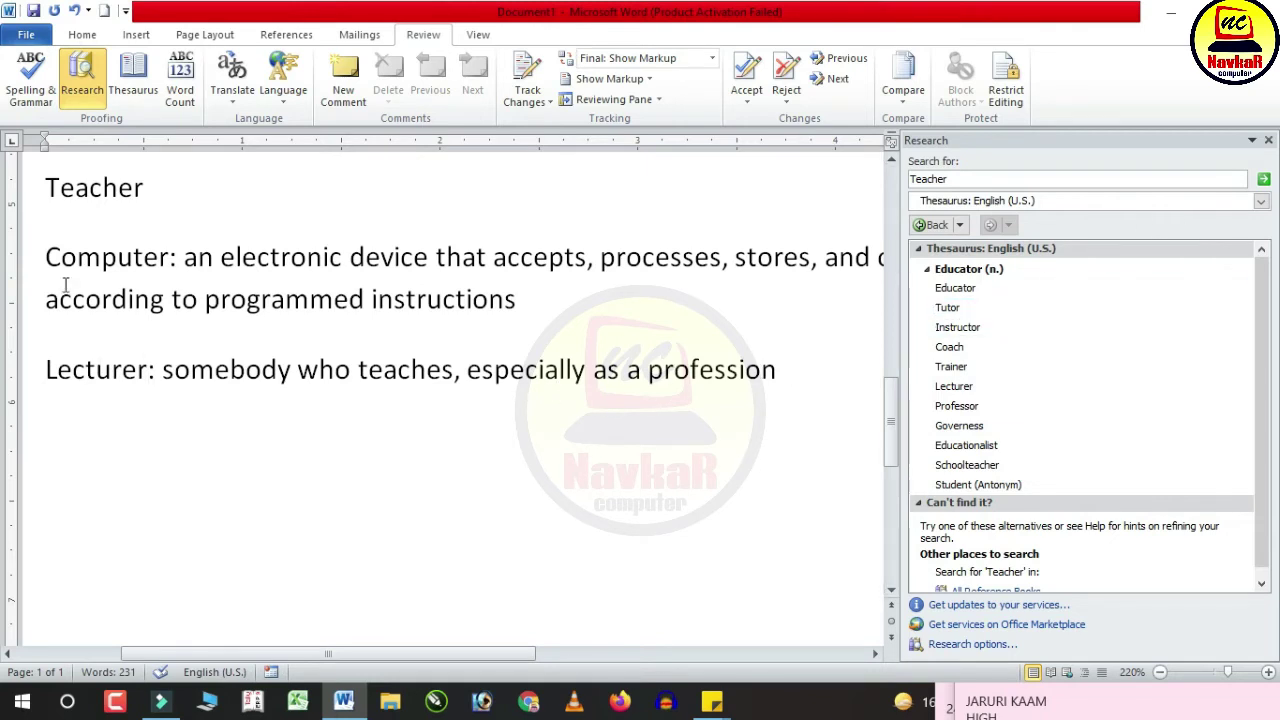
# Step: Replace Computer with the synonym Laptop and close the Research pane
pyautogui.moveTo(170, 258); pyautogui.dragTo(46, 256)
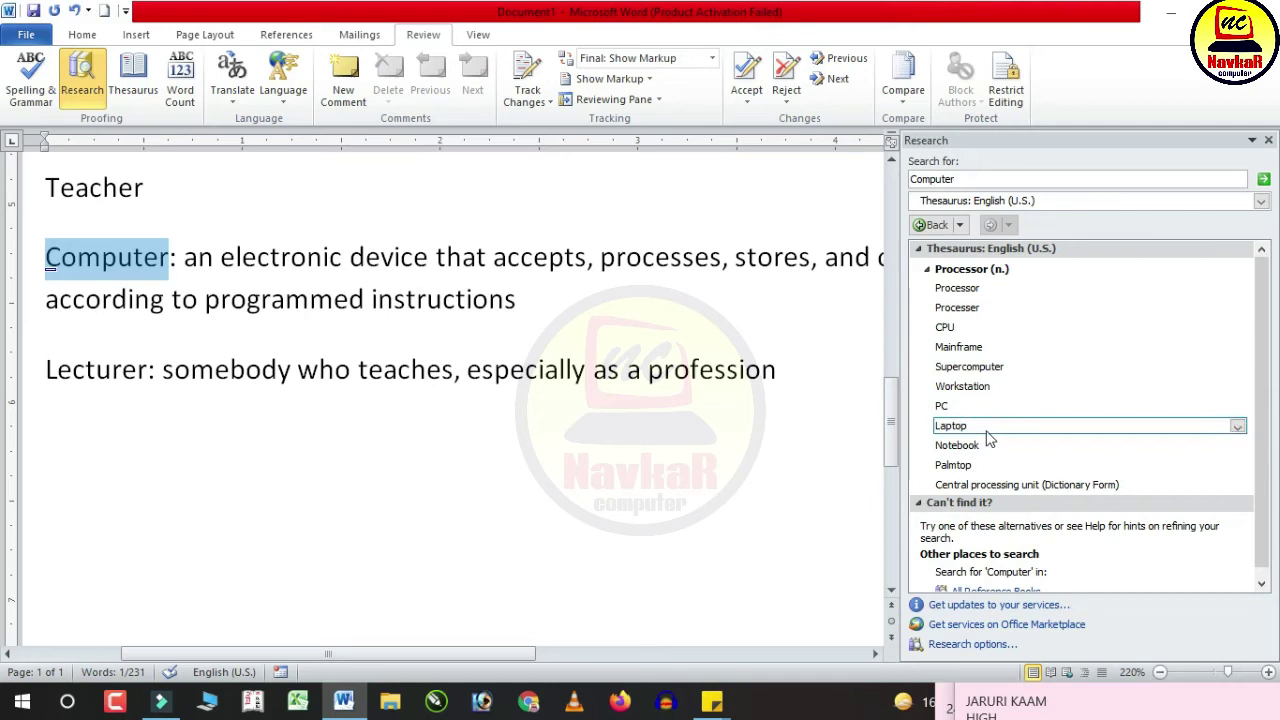
pyautogui.click(1237, 426)
pyautogui.click(1197, 447)
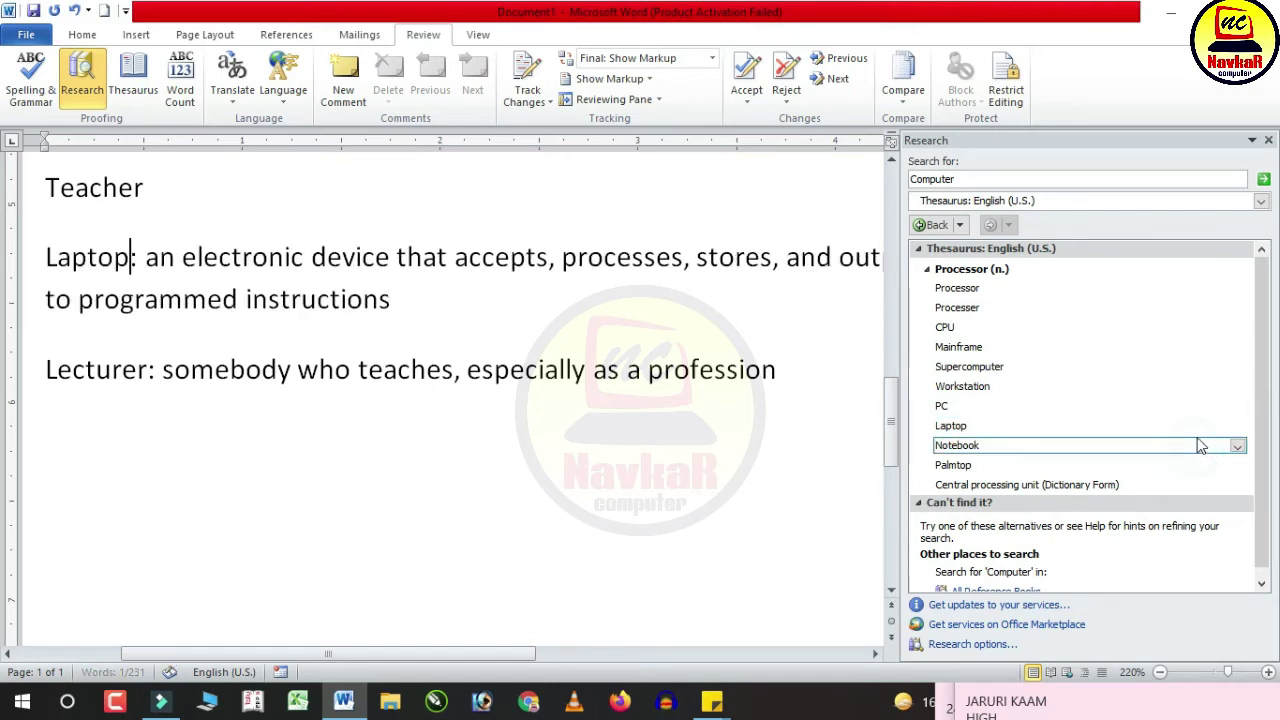
pyautogui.click(1268, 140)
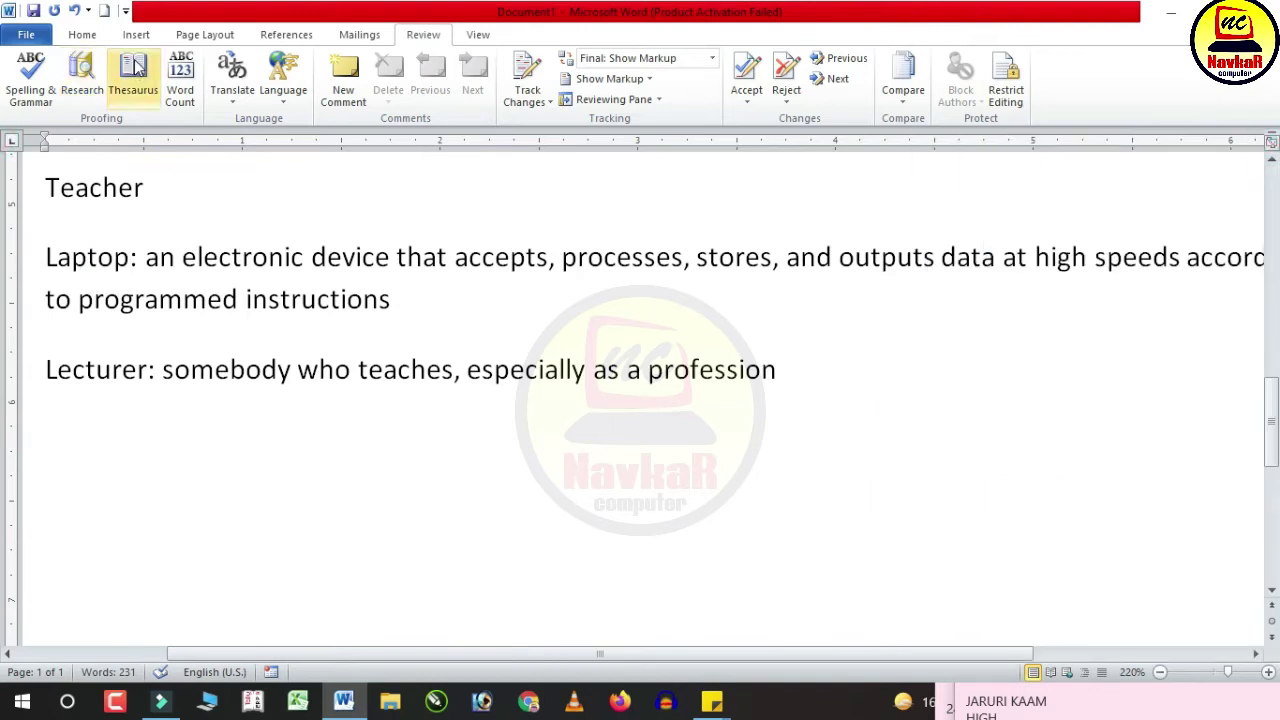
pyautogui.click(179, 92)
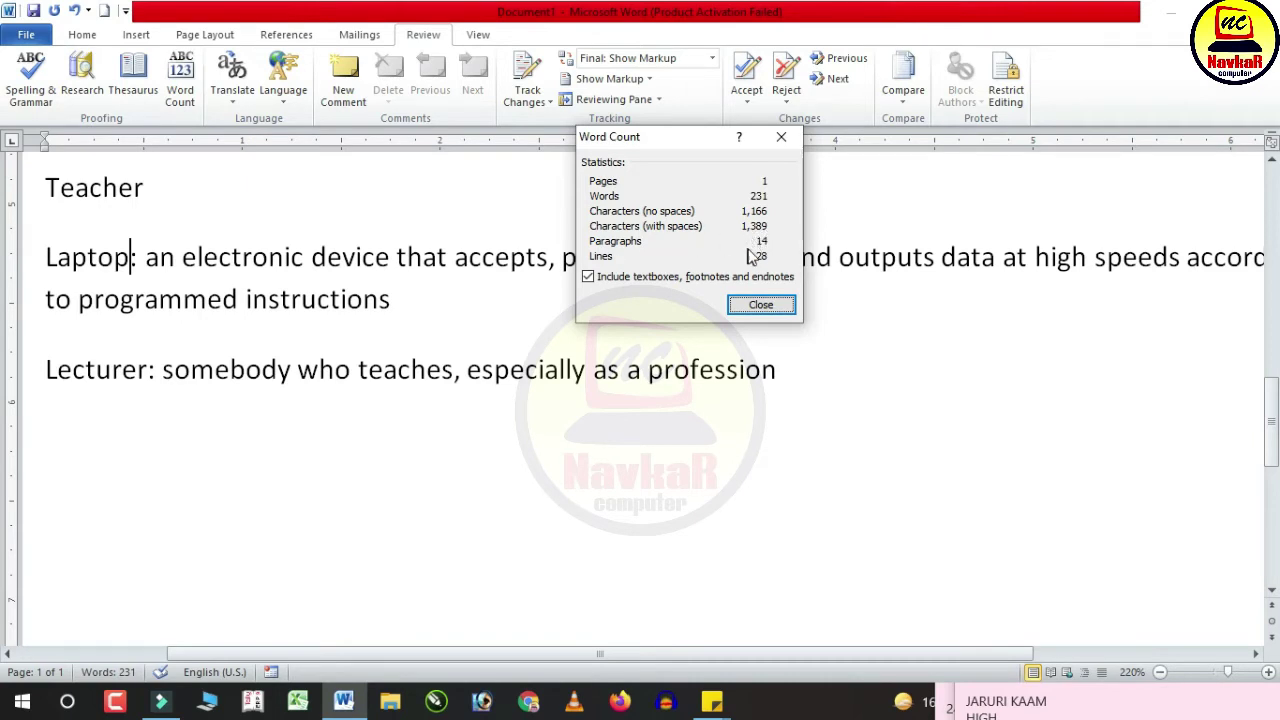
# Step: Close the whole-document word count statistics
pyautogui.click(762, 302)
pyautogui.scroll(1, 238, 464)
pyautogui.keyDown('ctrl'); pyautogui.scroll(-6, 300, 490); pyautogui.keyUp('ctrl')
pyautogui.scroll(5, 390, 445)
pyautogui.scroll(3, 401, 448)
# Step: Count the first paragraph's words (53), then show the Translate options
pyautogui.moveTo(527, 435); pyautogui.dragTo(205, 340)
pyautogui.click(165, 82)
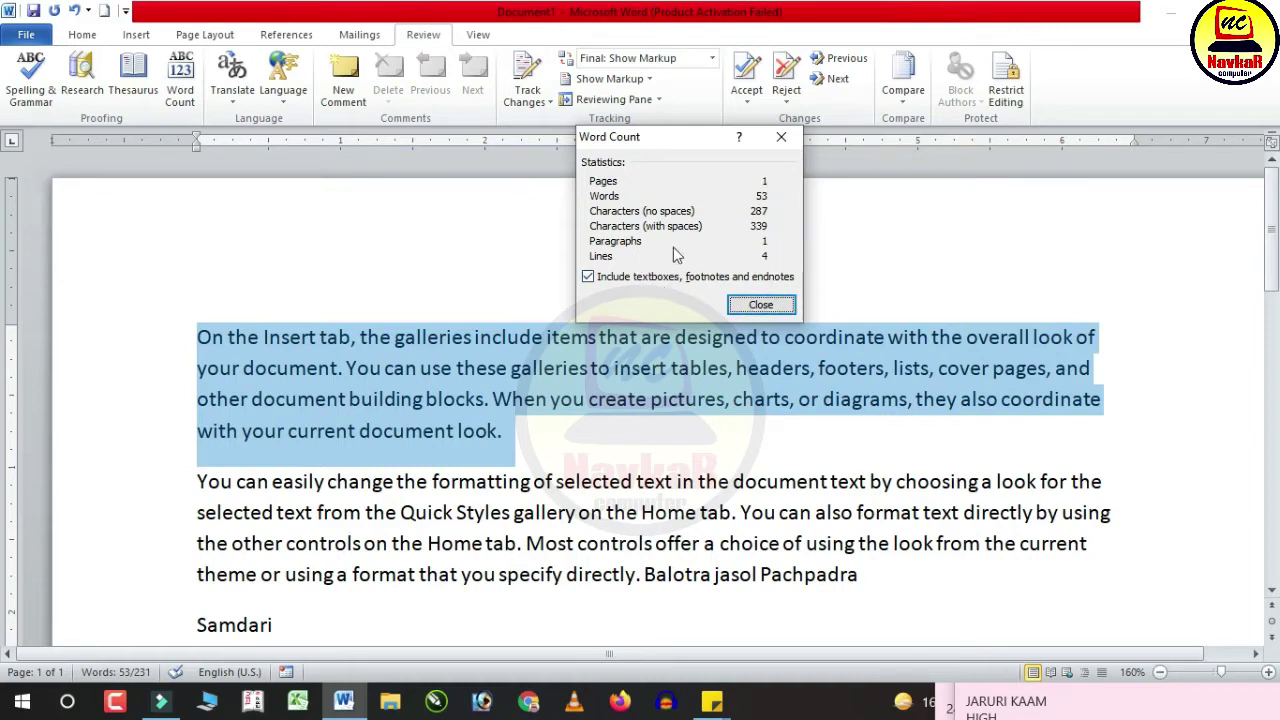
pyautogui.click(764, 306)
pyautogui.click(605, 458)
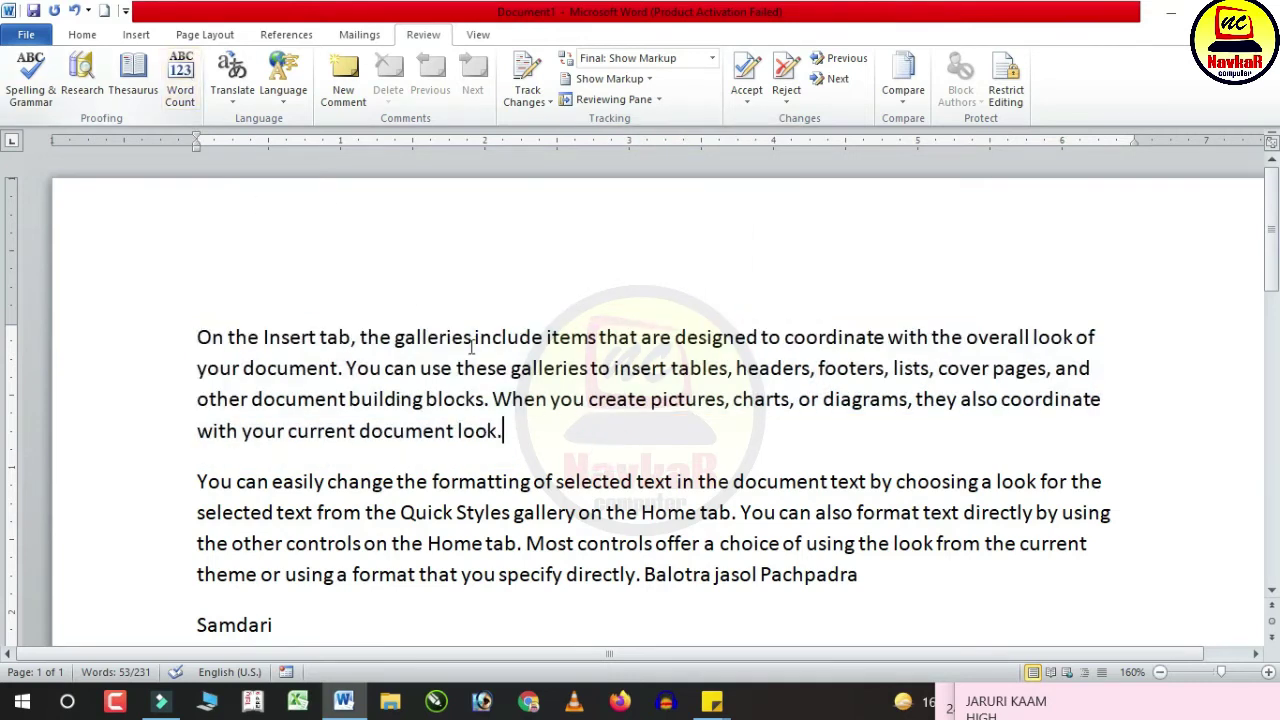
pyautogui.click(232, 80)
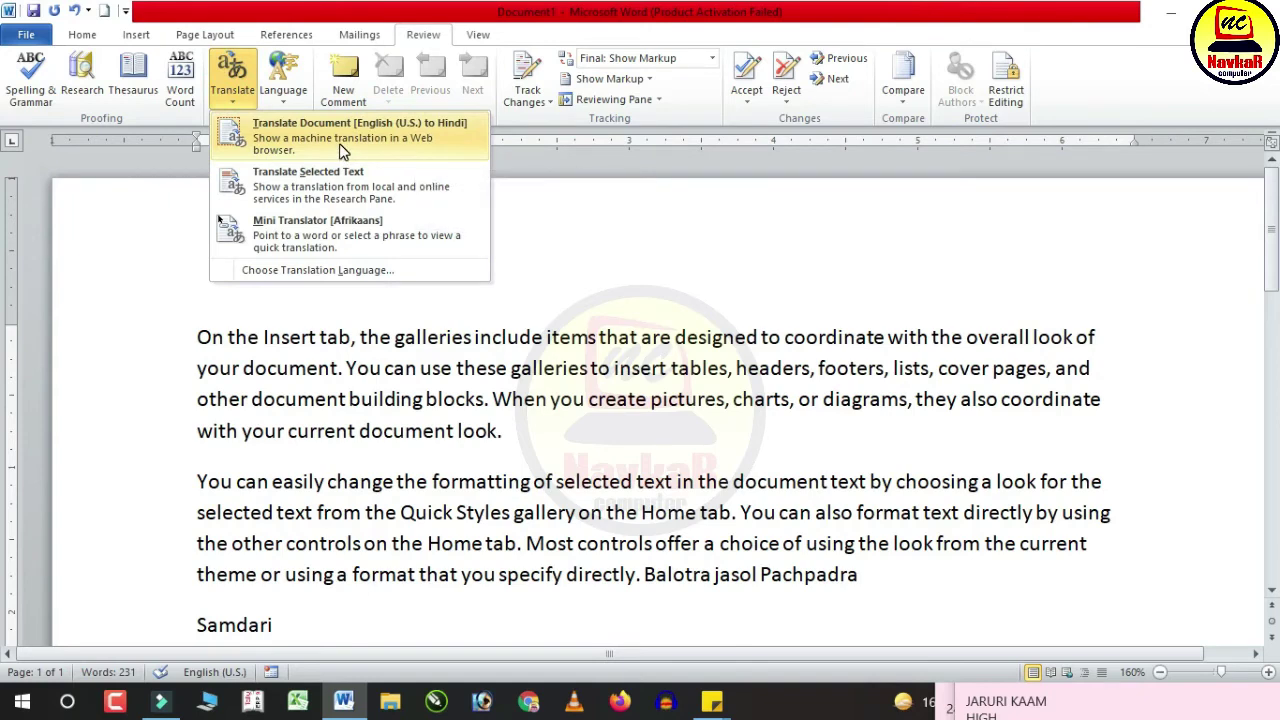
# Step: Send the whole document for English (U.S.) to Hindi translation, confirming the send
pyautogui.keyDown('ctrl'); pyautogui.scroll(-4, 742, 390); pyautogui.keyUp('ctrl')
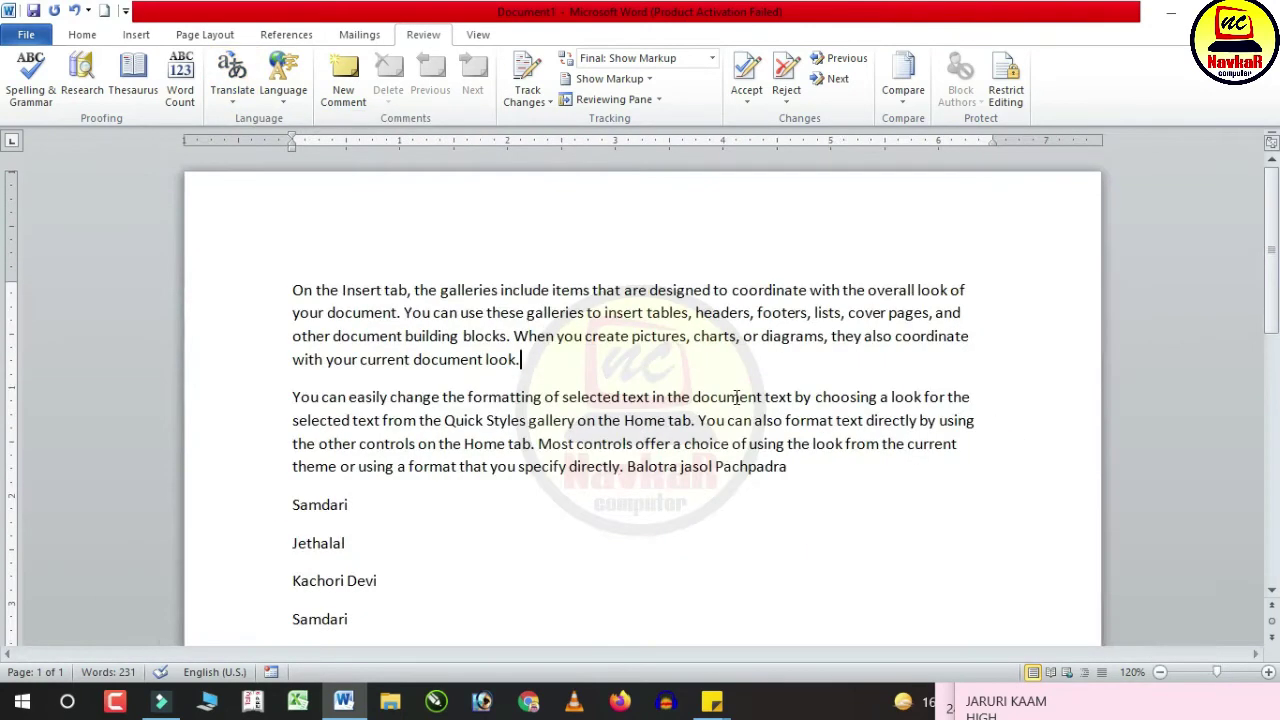
pyautogui.scroll(-5, 736, 398)
pyautogui.scroll(-6, 736, 398)
pyautogui.scroll(7, 736, 398)
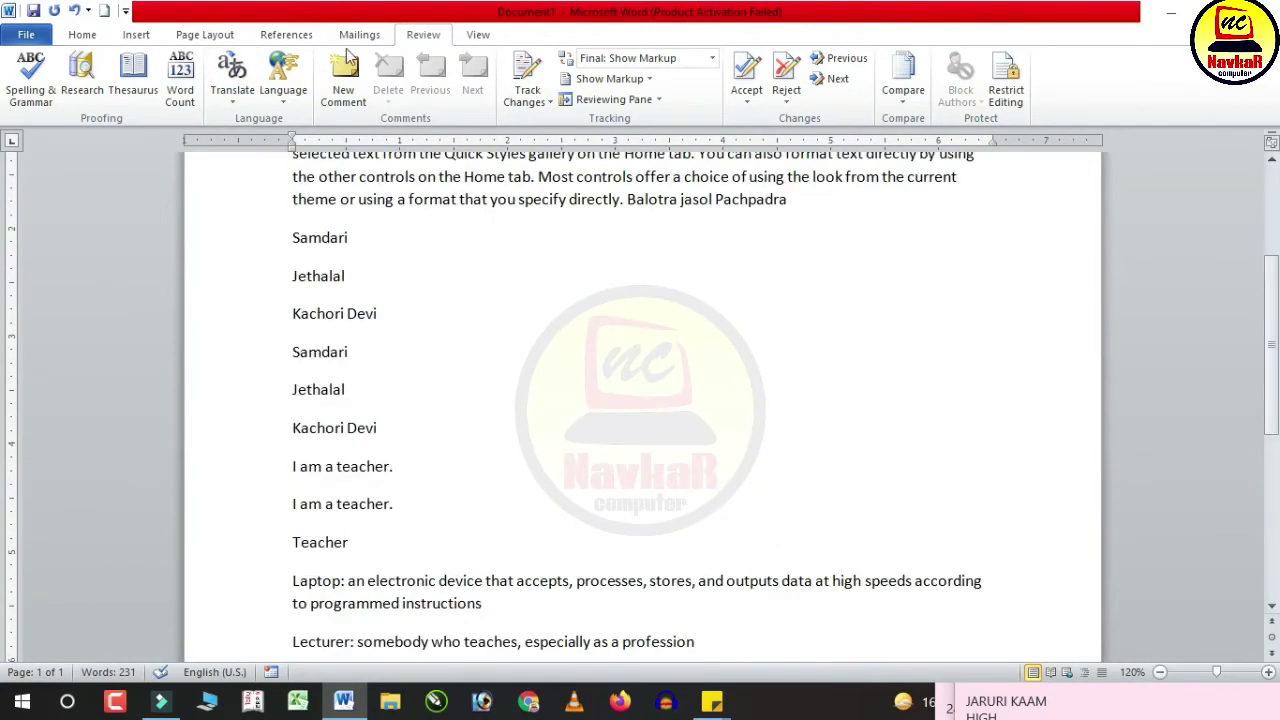
pyautogui.click(232, 80)
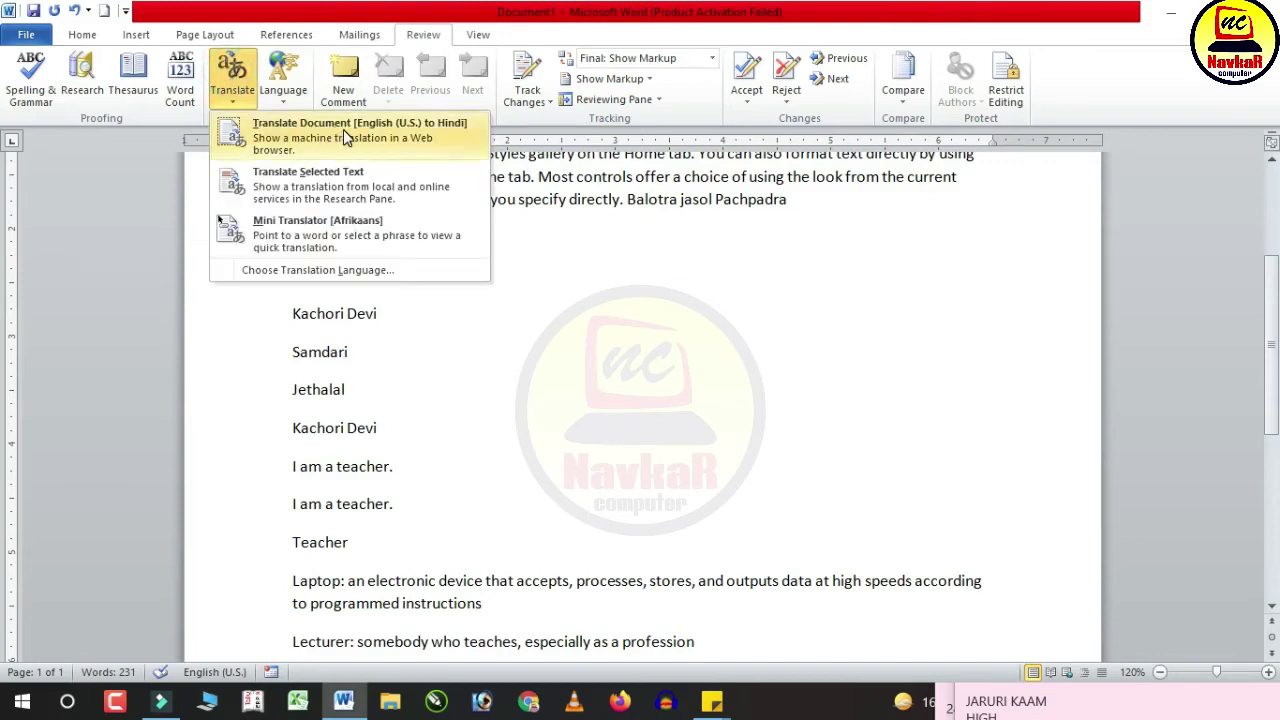
pyautogui.click(343, 129)
pyautogui.click(588, 396)
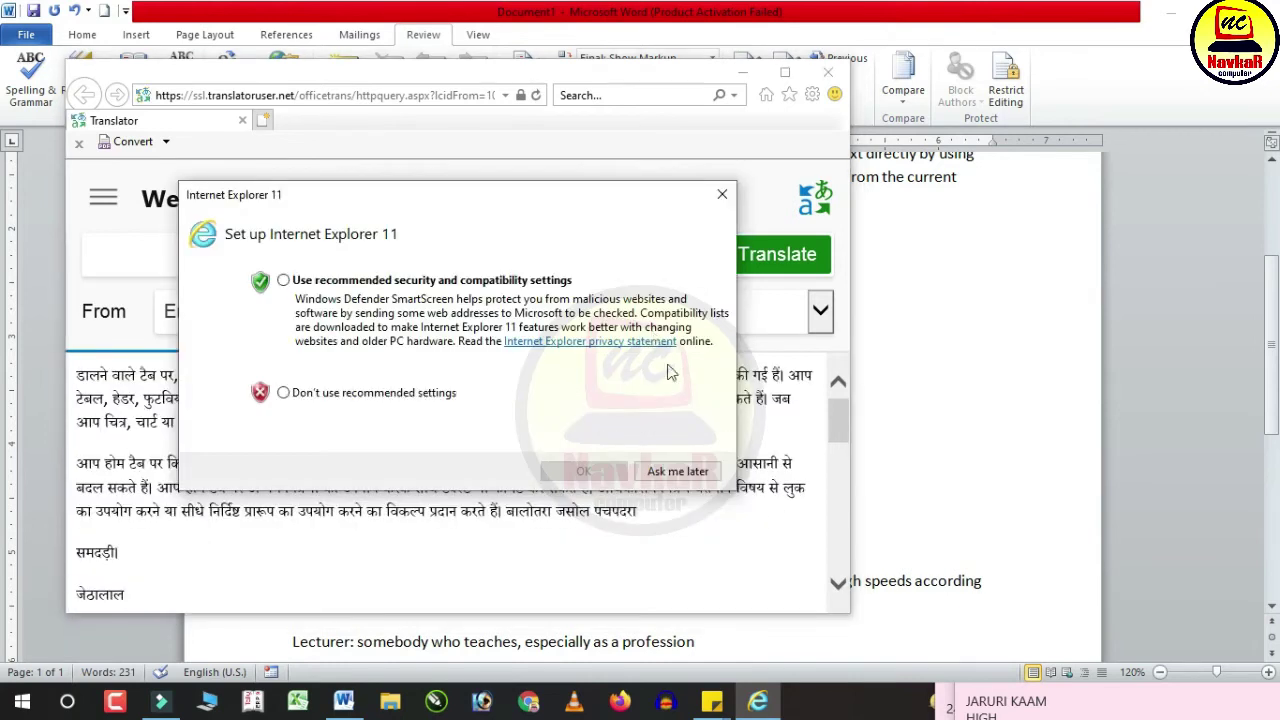
# Step: Dismiss the browser prompt and set Web Translator to translate English to Hindi
pyautogui.click(688, 472)
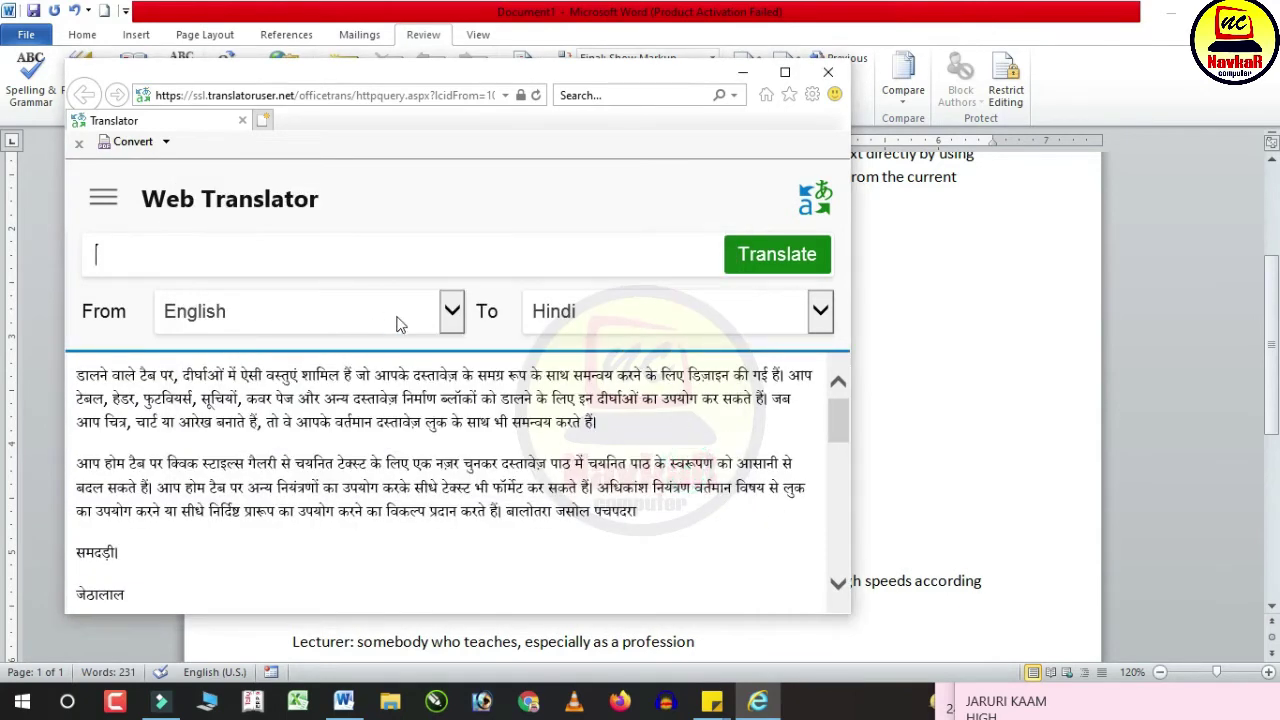
pyautogui.click(451, 313)
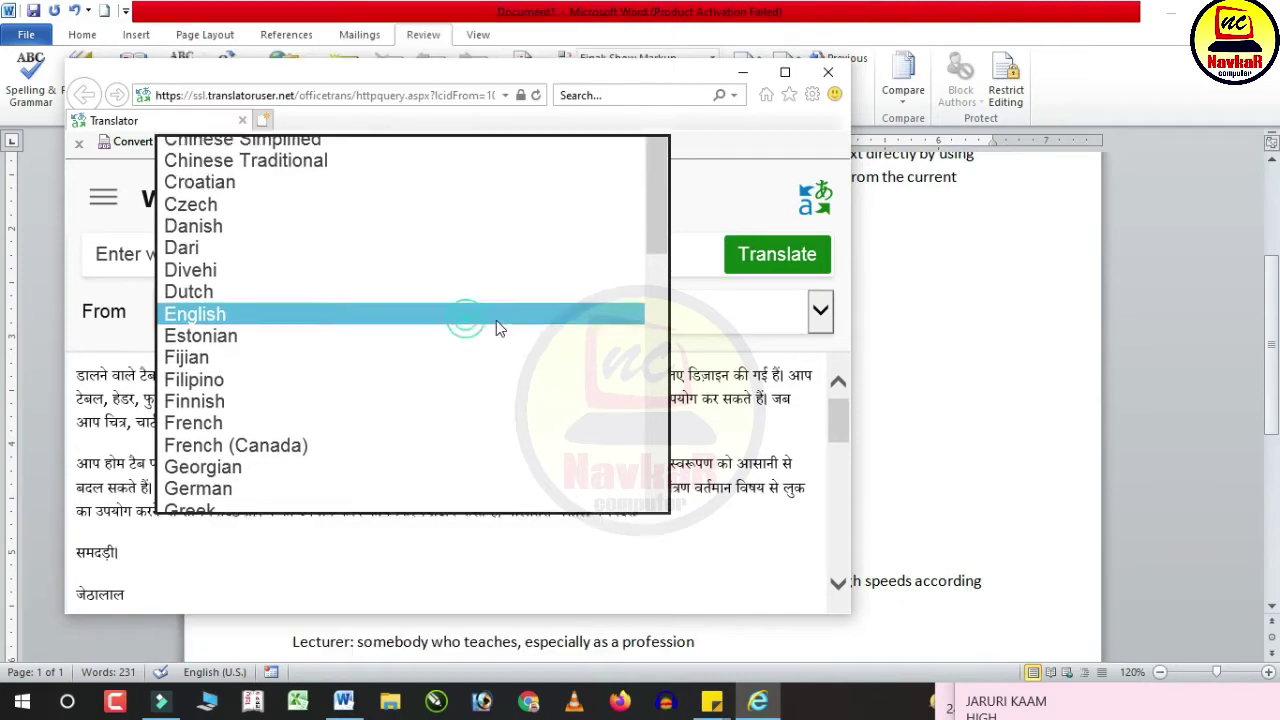
pyautogui.click(494, 322)
pyautogui.click(820, 313)
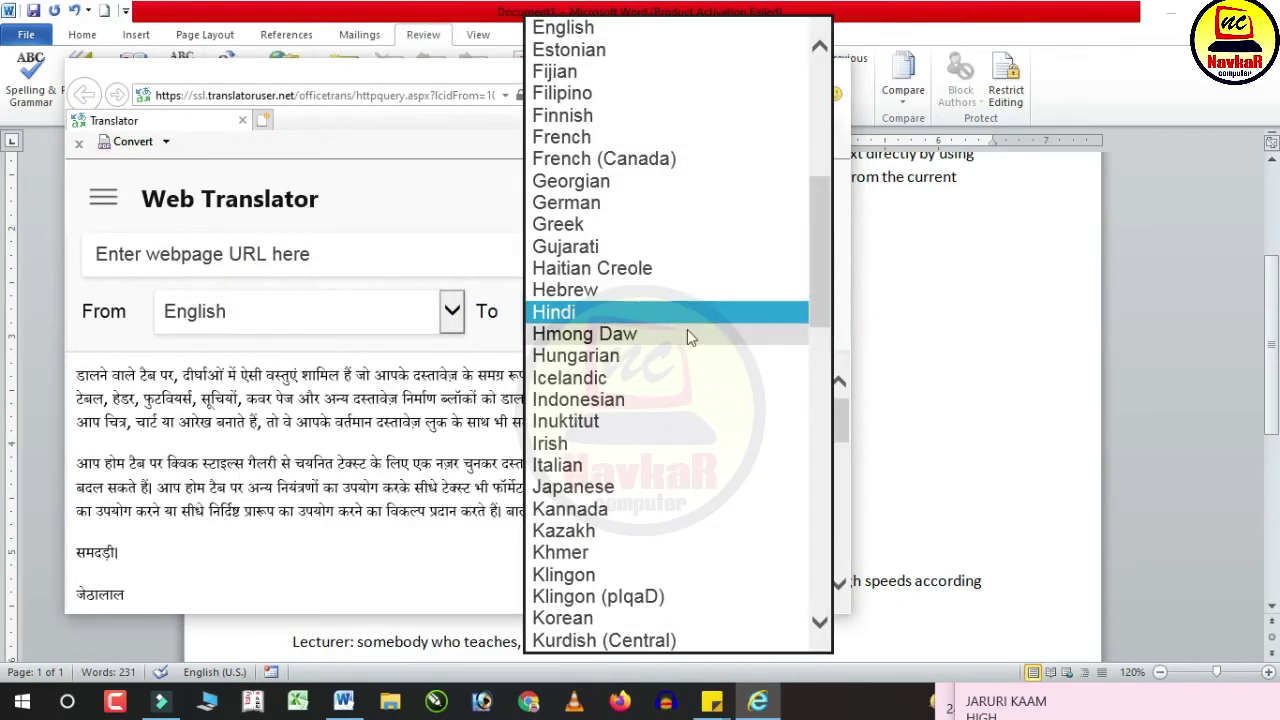
pyautogui.click(340, 366)
# Step: Look through the Hindi translation and select all of it with Ctrl+A
pyautogui.scroll(-10, 300, 425)
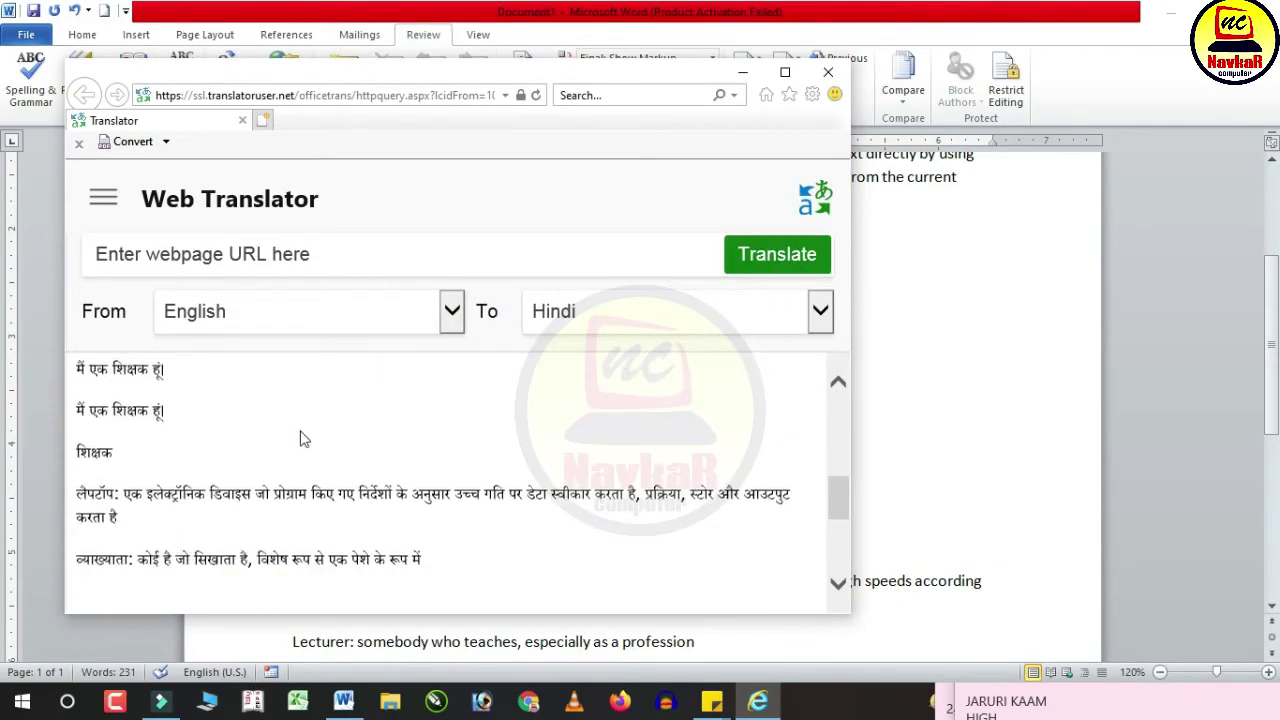
pyautogui.scroll(10, 315, 452)
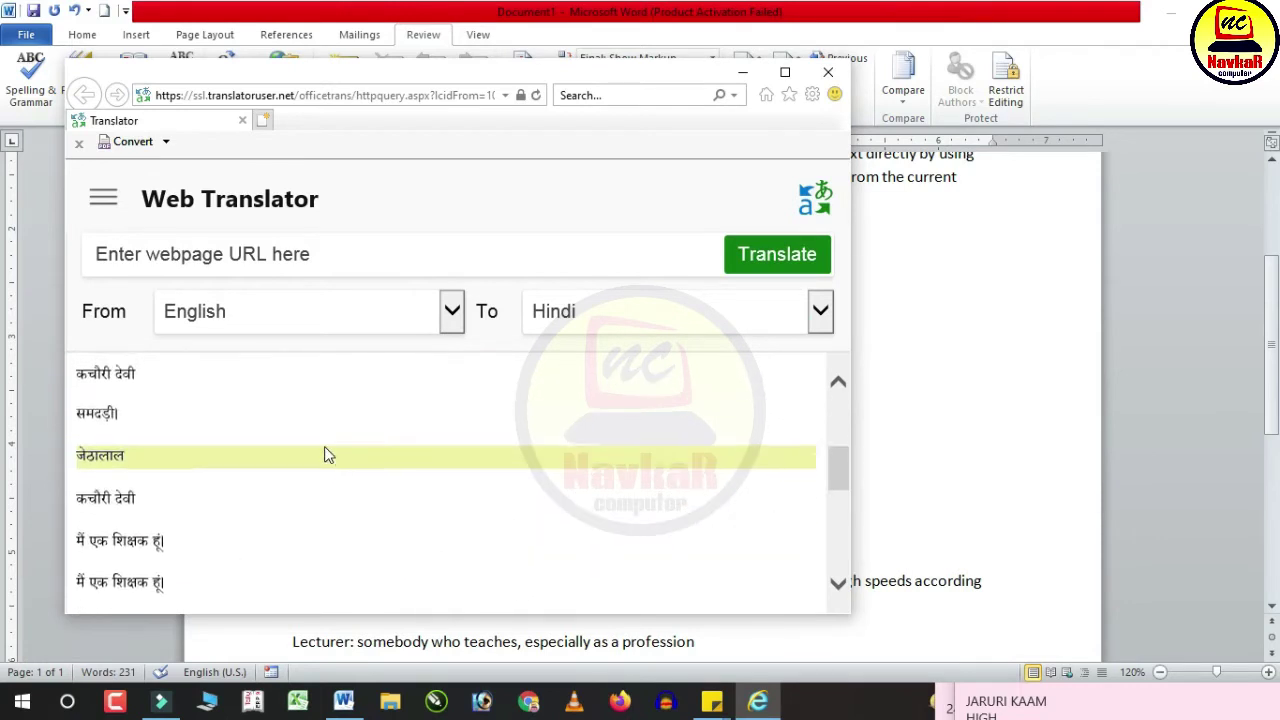
pyautogui.moveTo(341, 414)
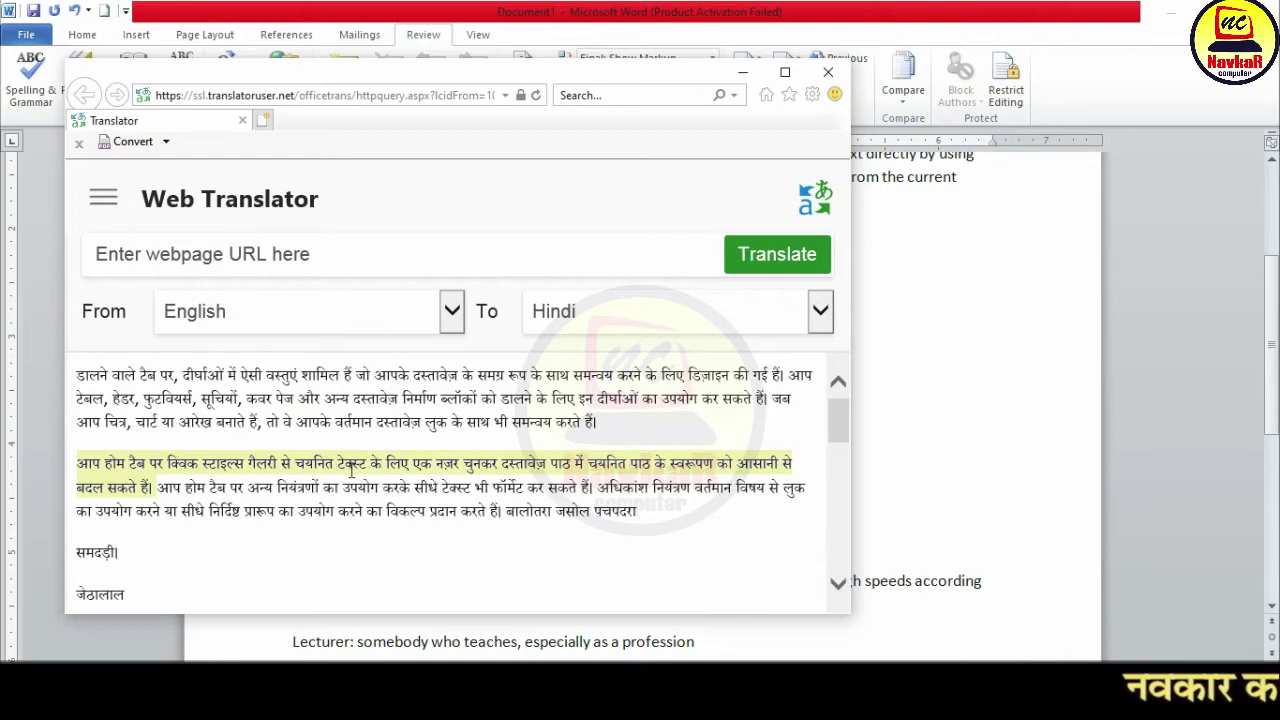
pyautogui.moveTo(351, 471)
pyautogui.hotkey('ctrl', 'a')
pyautogui.moveTo(358, 517)
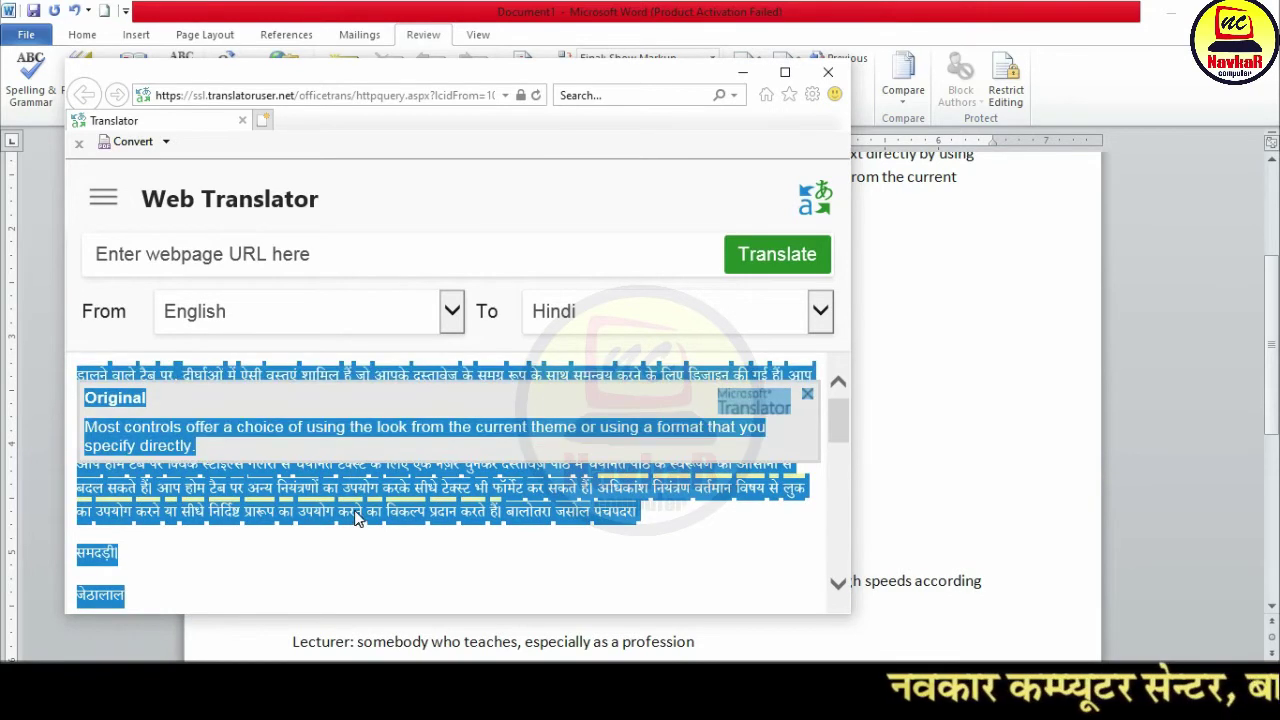
pyautogui.click(953, 372)
# Step: Position the cursor below the Lecturer line, then after the last English paragraph
pyautogui.scroll(-6, 353, 526)
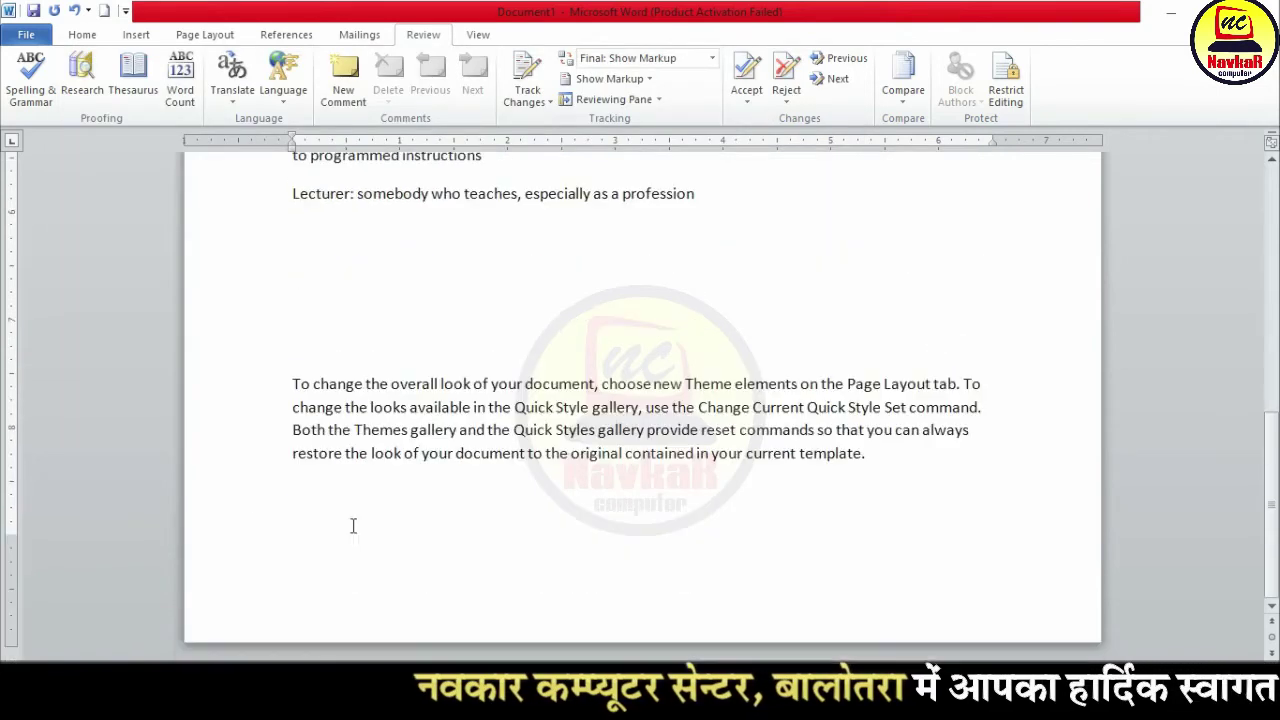
pyautogui.click(347, 268)
pyautogui.click(331, 243)
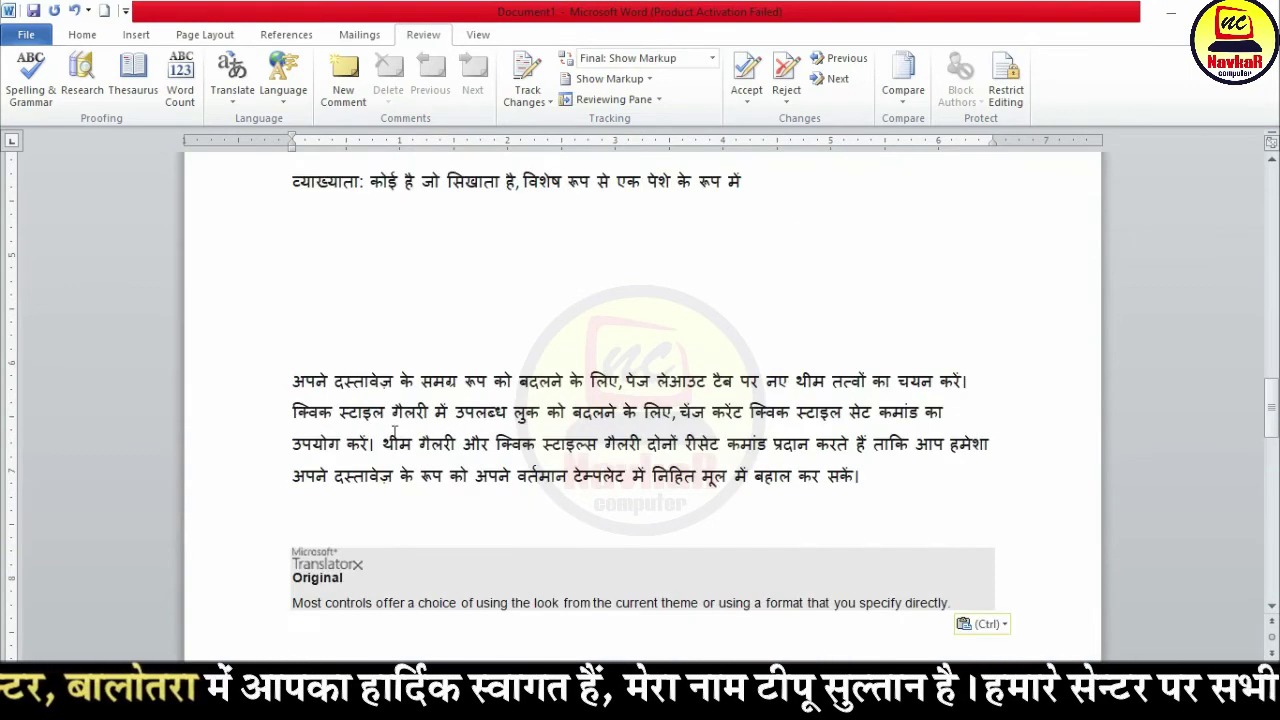
pyautogui.scroll(15, 394, 432)
pyautogui.scroll(8, 394, 432)
pyautogui.scroll(-2, 717, 478)
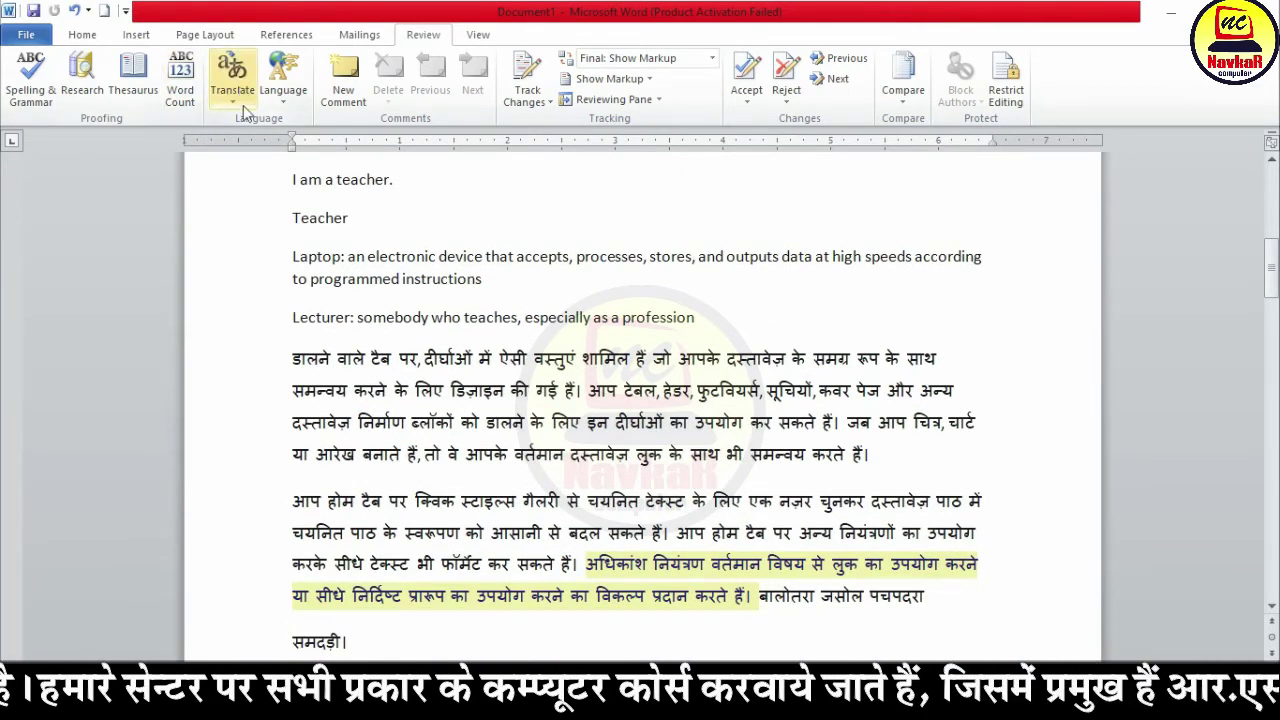
pyautogui.scroll(-20, 414, 457)
pyautogui.scroll(-12, 436, 500)
pyautogui.click(480, 385)
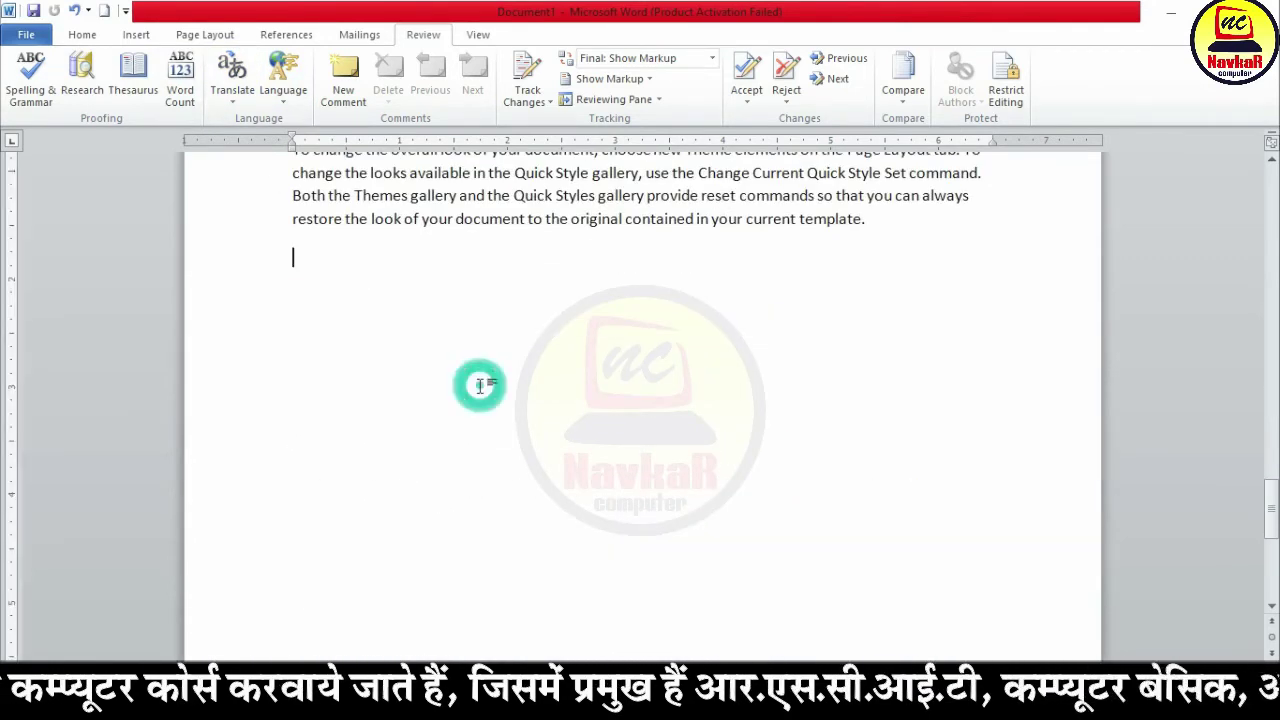
# Step: Type 'I am a teacher.' and translate the selected sentence in the Research pane
pyautogui.write('I am a teacher.')
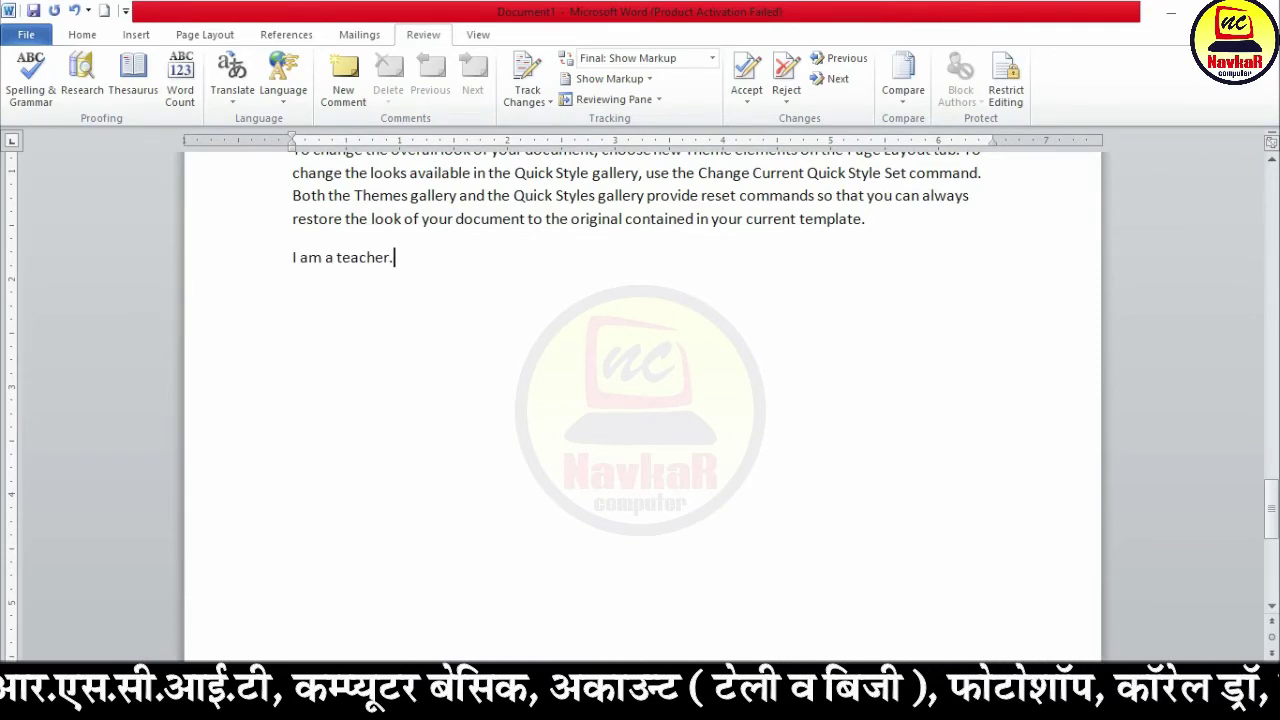
pyautogui.scroll(3, 523, 486)
pyautogui.moveTo(214, 177); pyautogui.dragTo(37, 186)
pyautogui.click(232, 92)
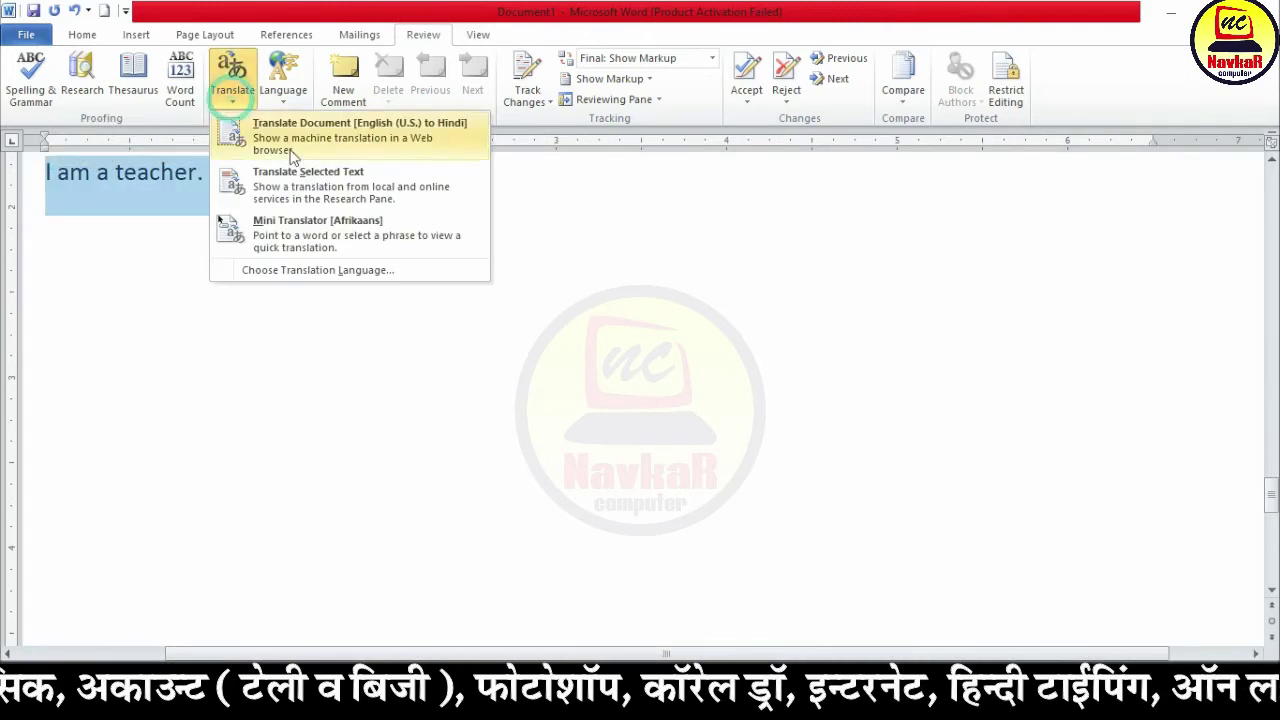
pyautogui.click(305, 176)
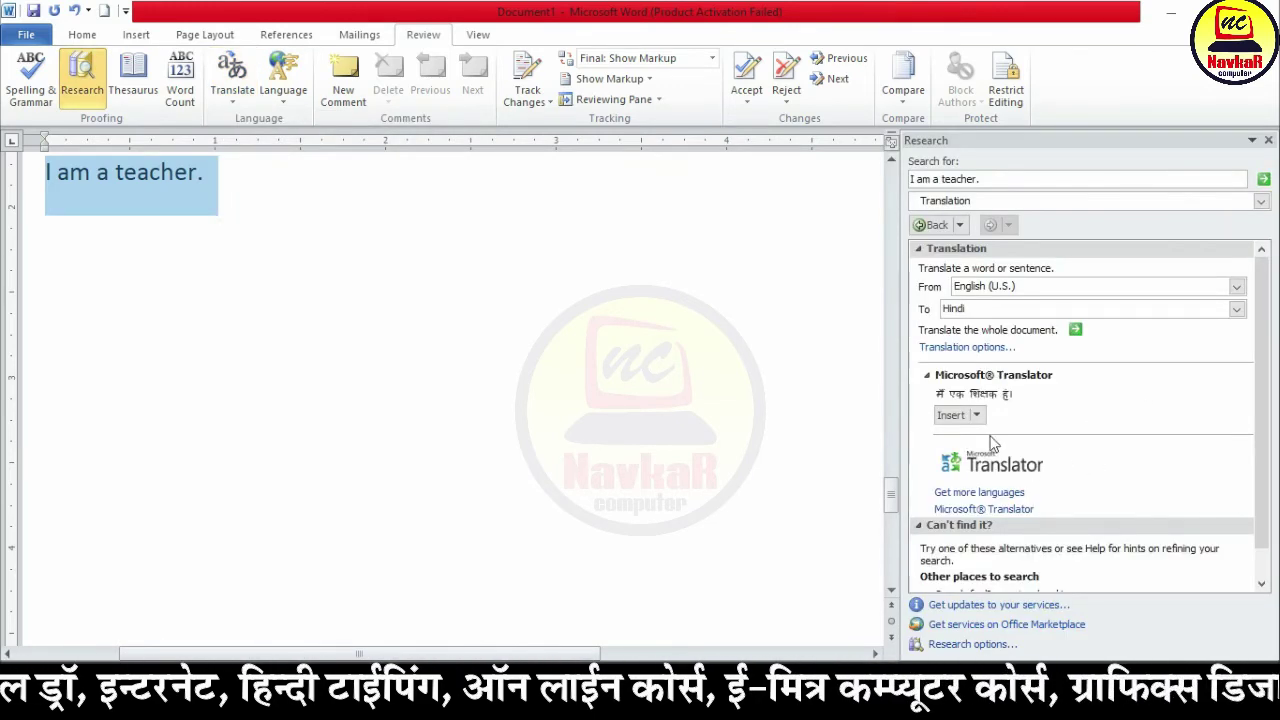
# Step: Insert the Hindi 'मैं एक शिक्षक हूं।' after the sentence and close the Research pane
pyautogui.click(310, 204)
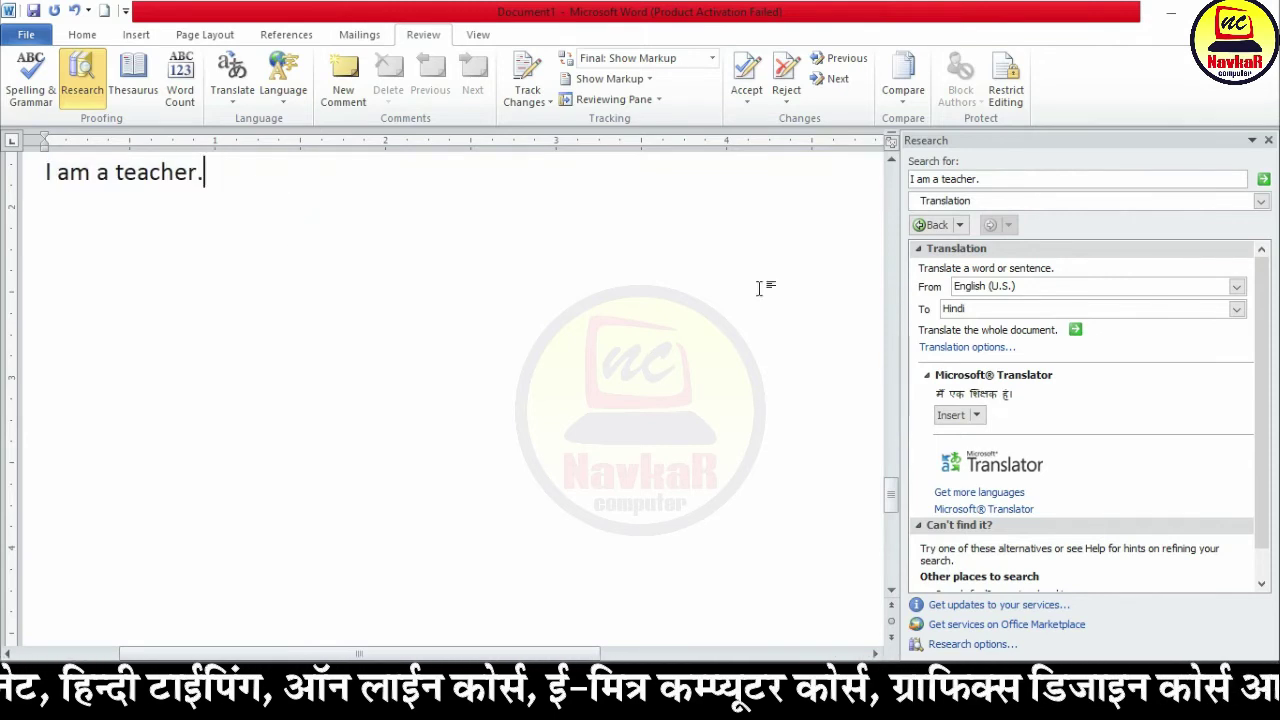
pyautogui.click(962, 423)
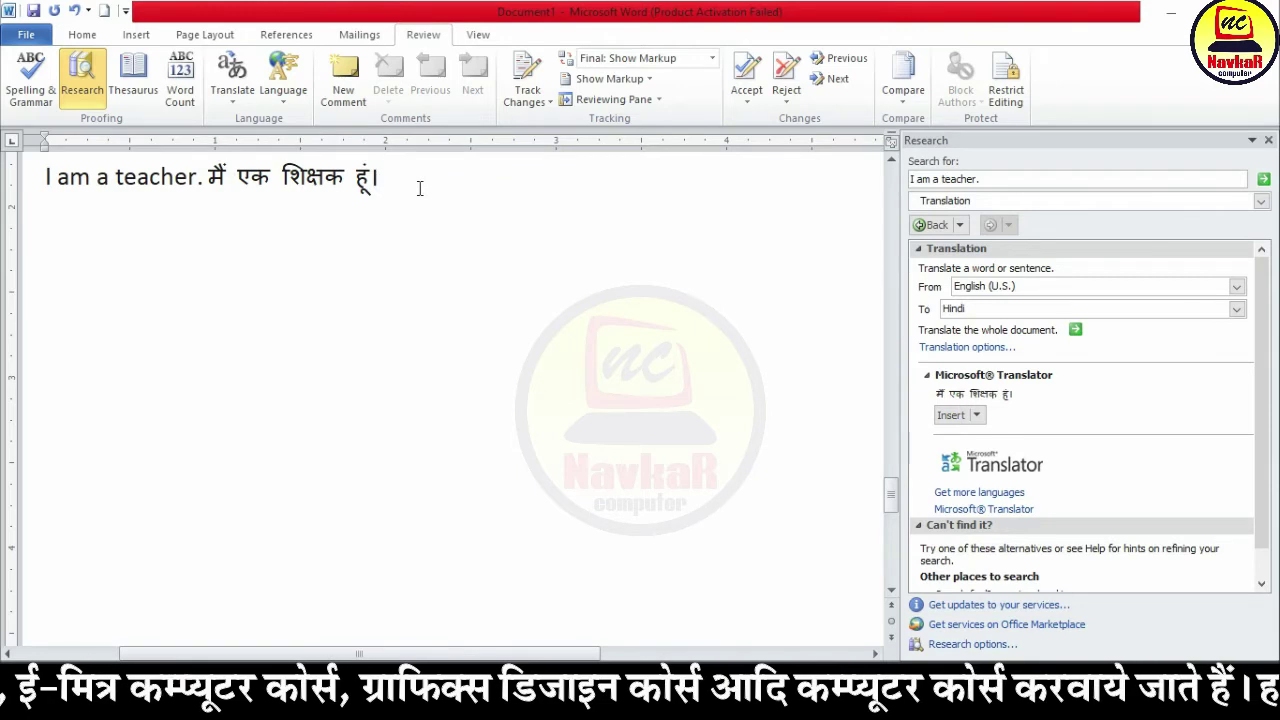
pyautogui.click(232, 80)
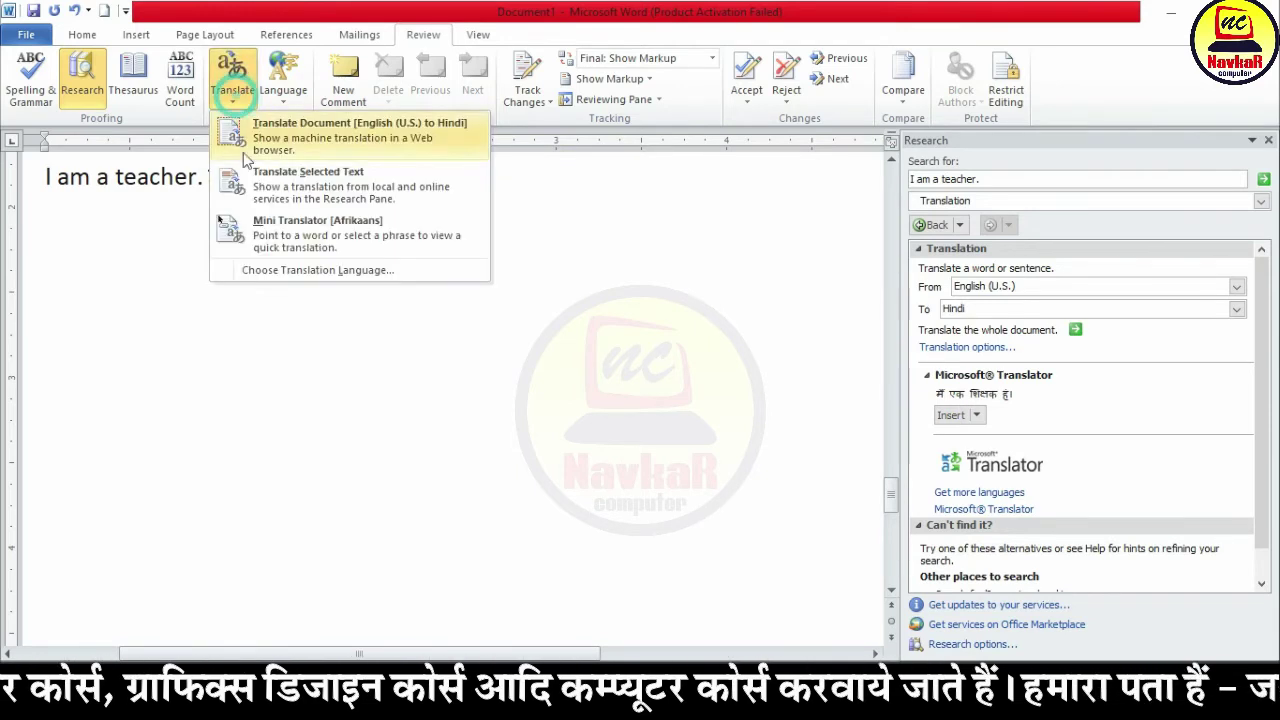
pyautogui.click(378, 242)
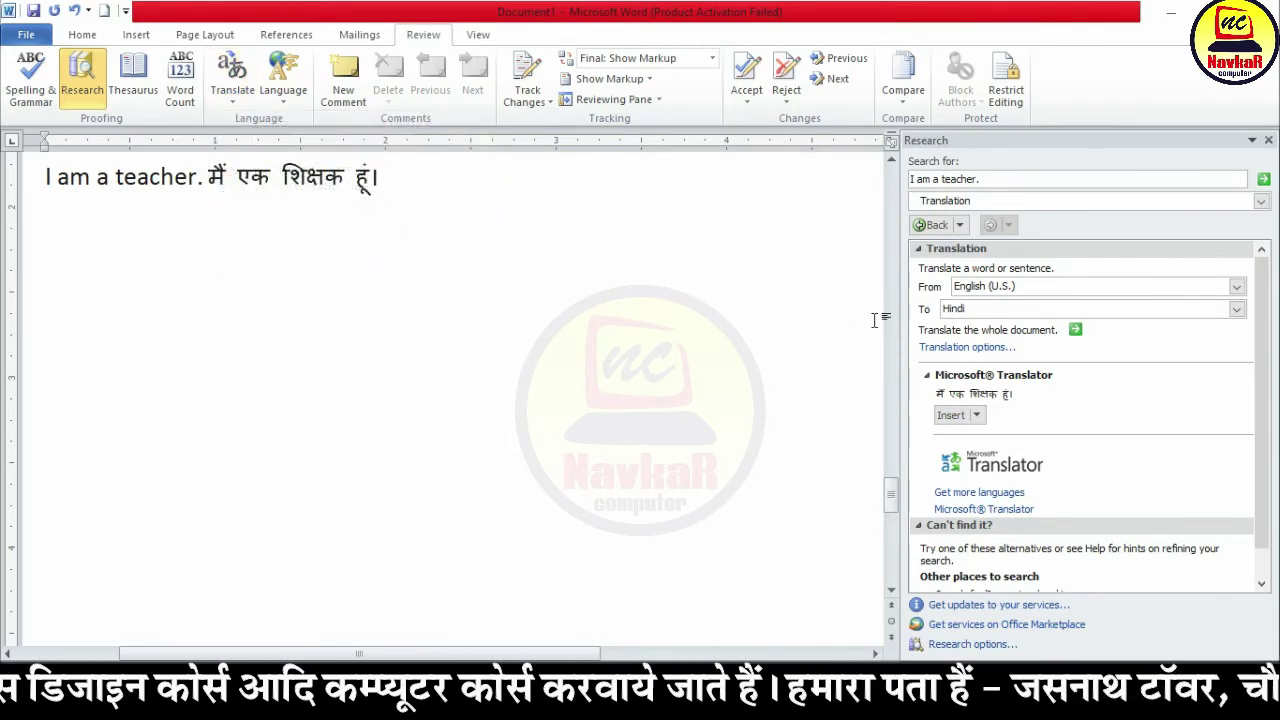
pyautogui.click(1268, 140)
pyautogui.scroll(5, 286, 285)
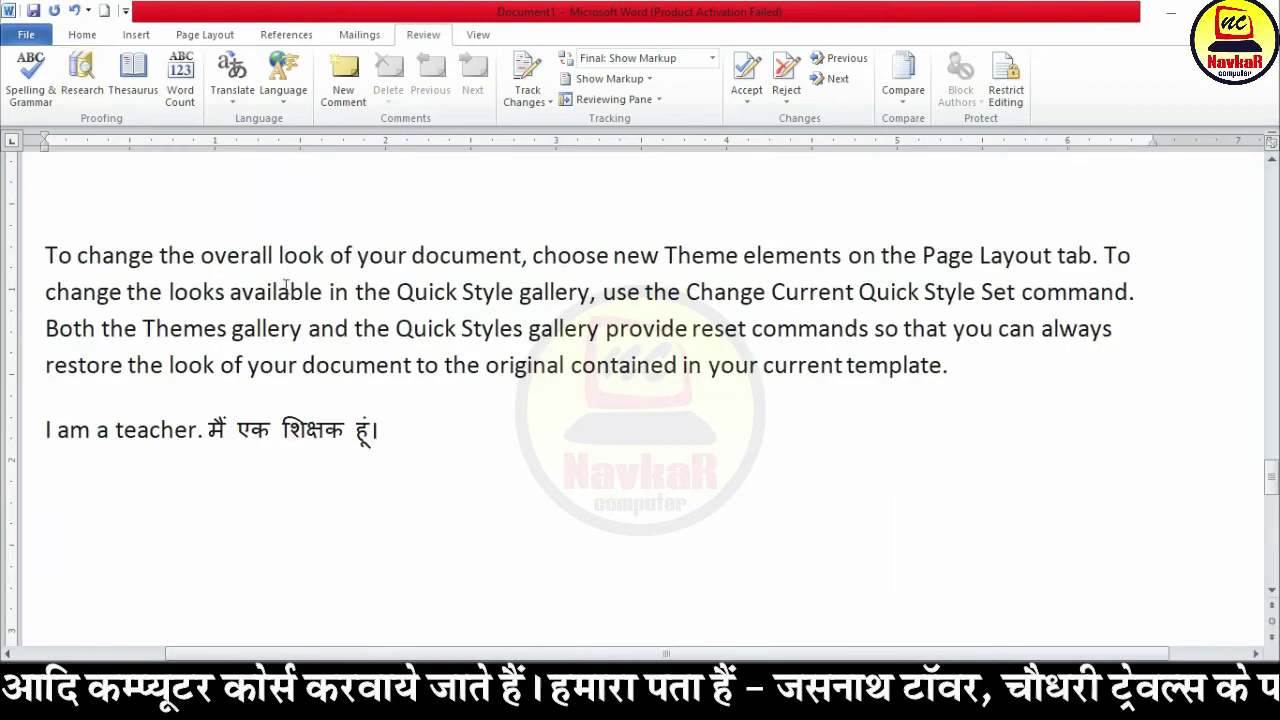
pyautogui.moveTo(203, 432); pyautogui.dragTo(45, 432)
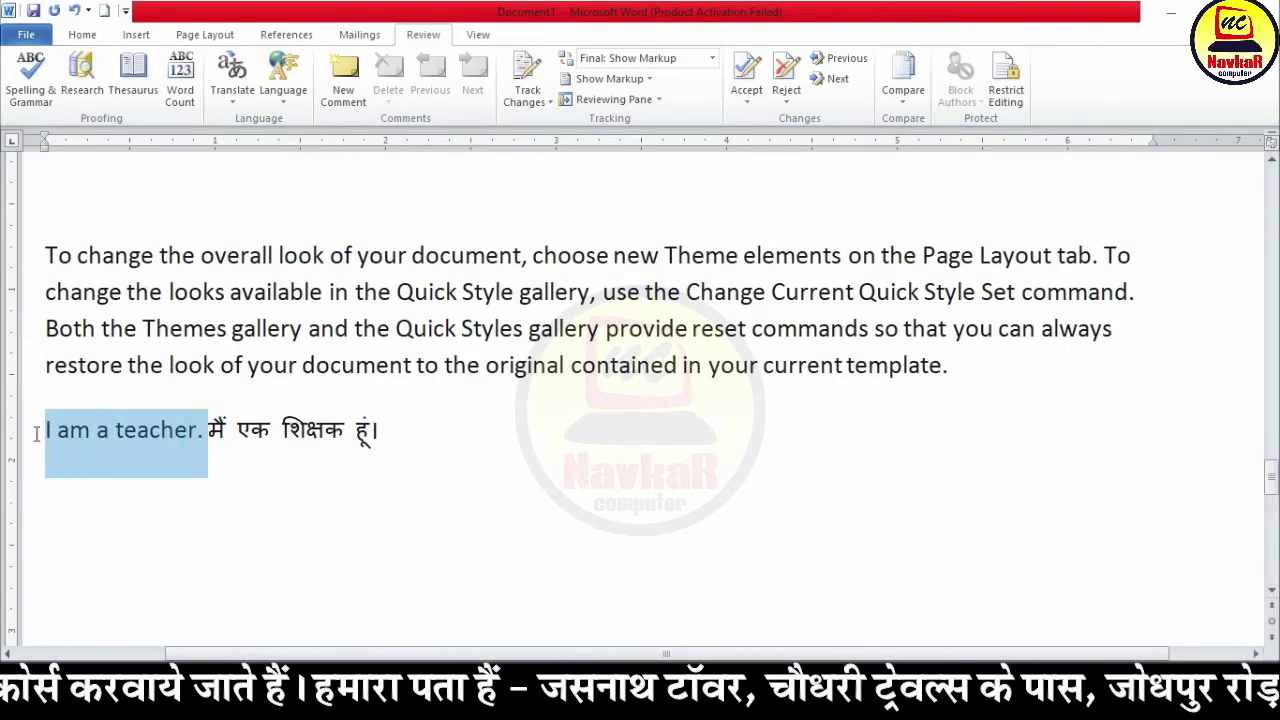
pyautogui.click(232, 80)
pyautogui.click(295, 234)
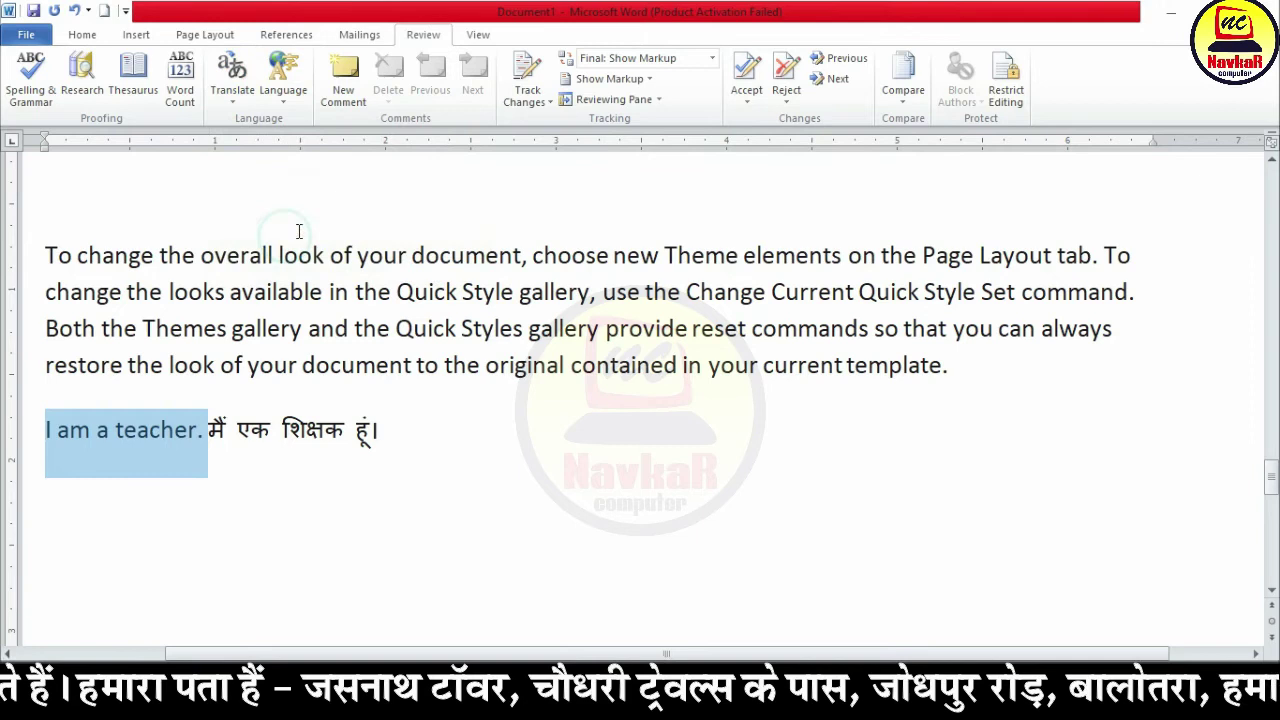
pyautogui.click(232, 78)
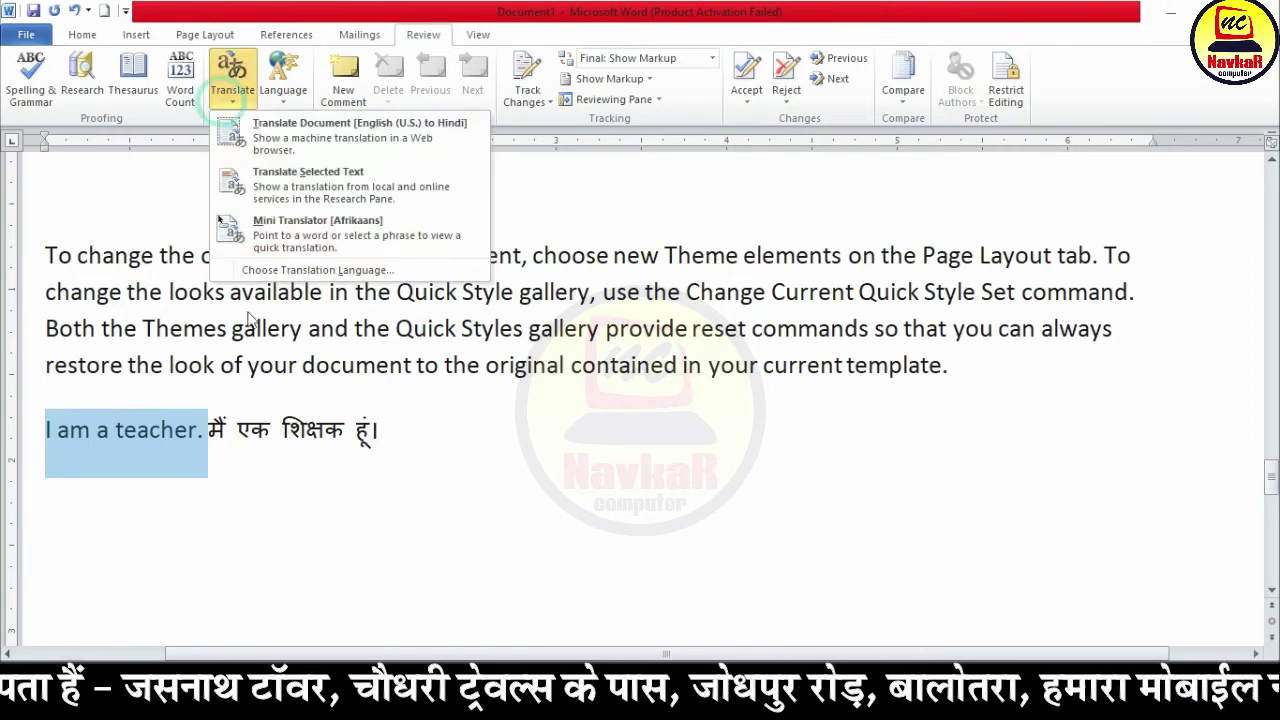
pyautogui.click(292, 219)
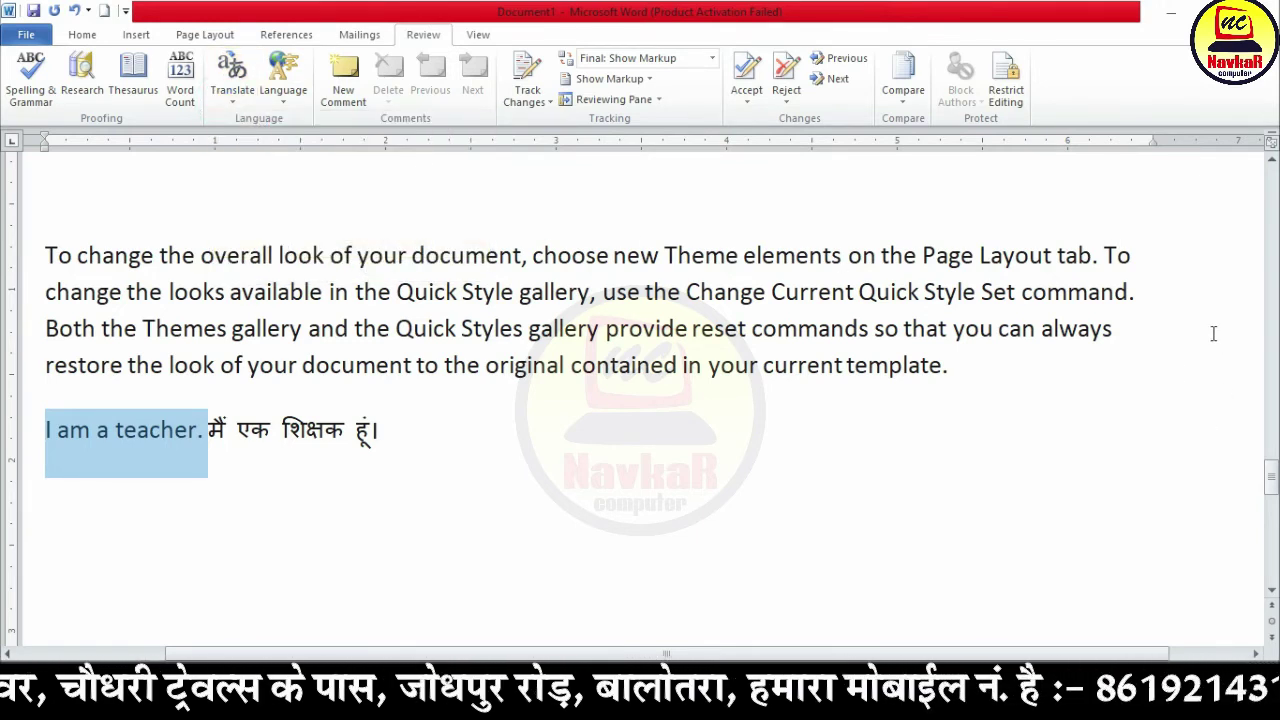
pyautogui.click(232, 78)
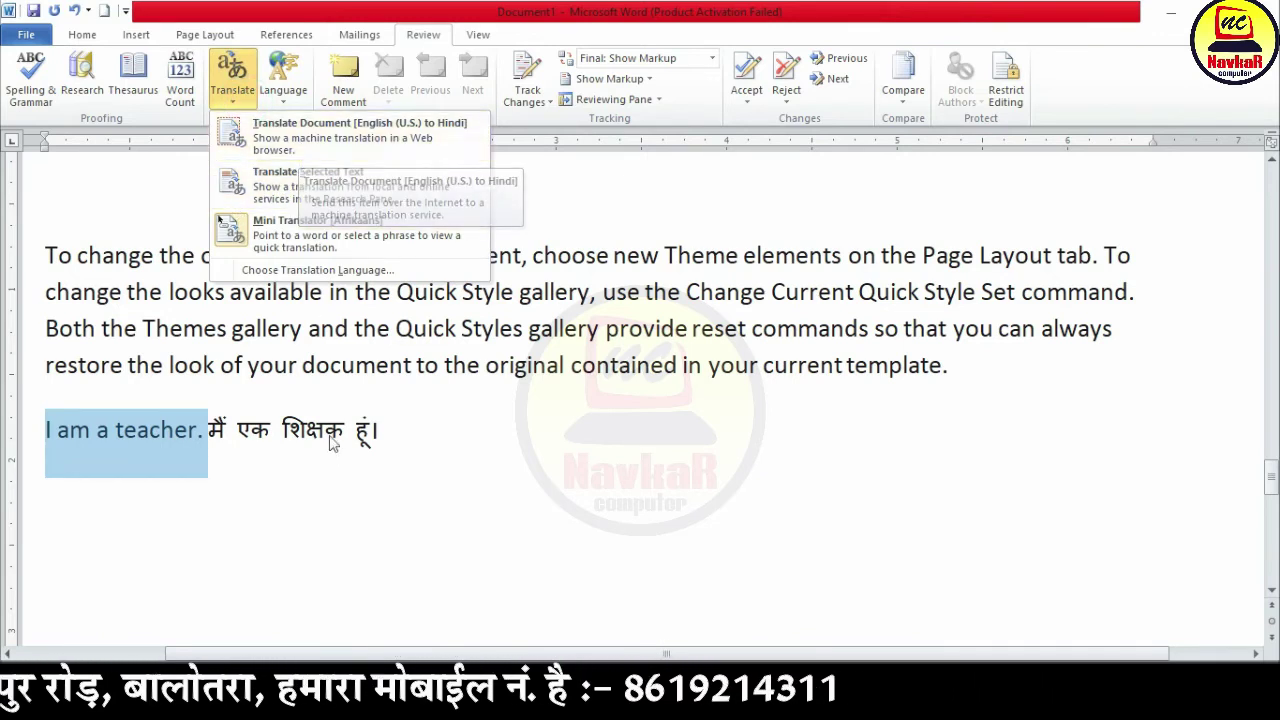
pyautogui.click(298, 149)
pyautogui.click(283, 92)
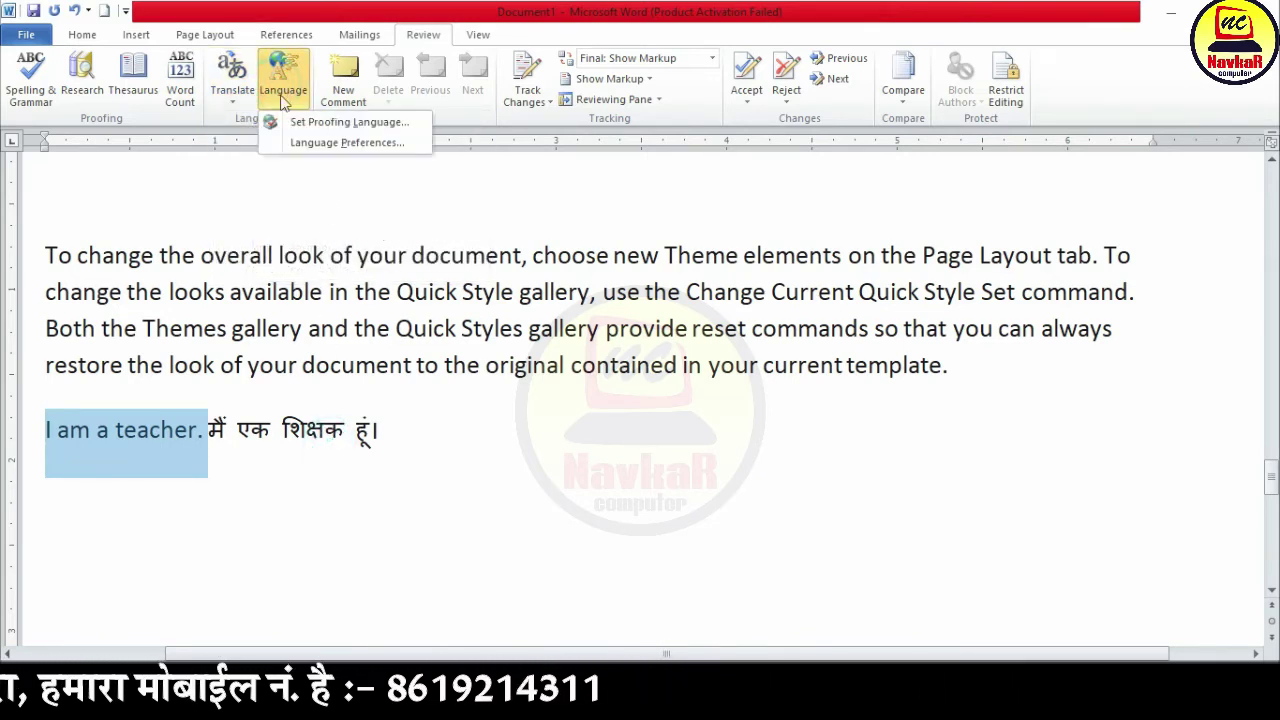
pyautogui.click(388, 123)
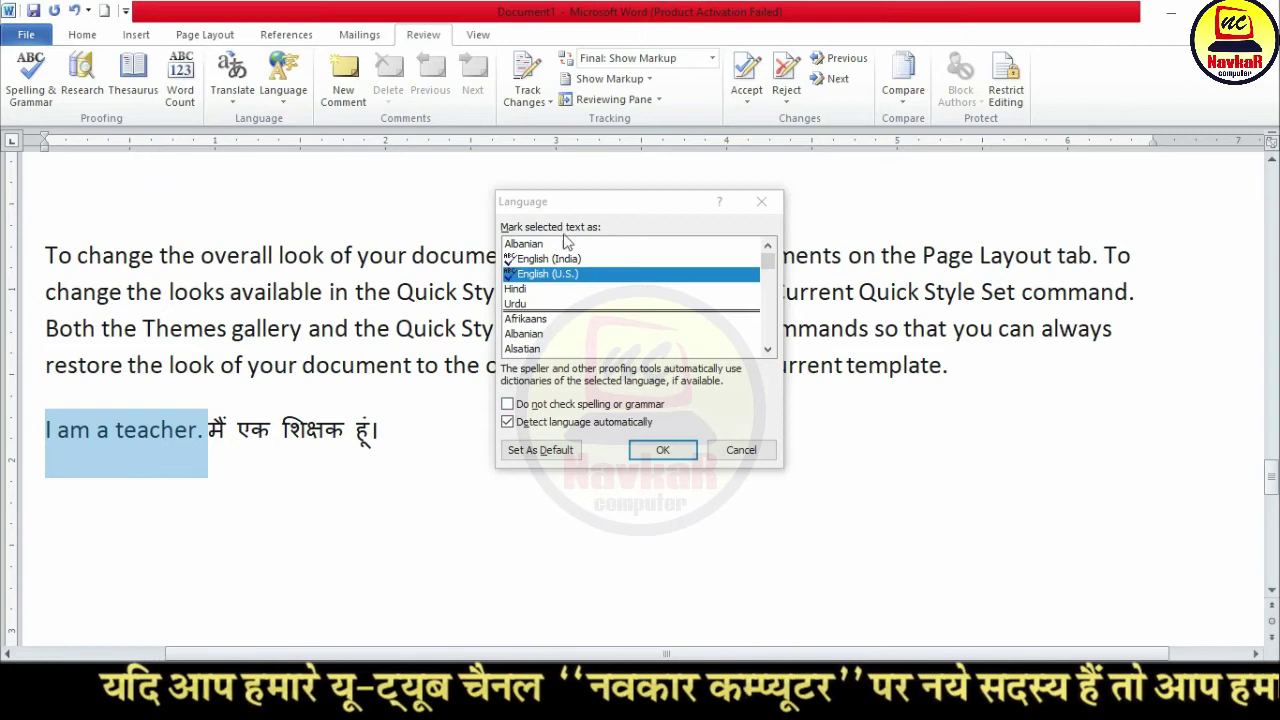
pyautogui.click(518, 289)
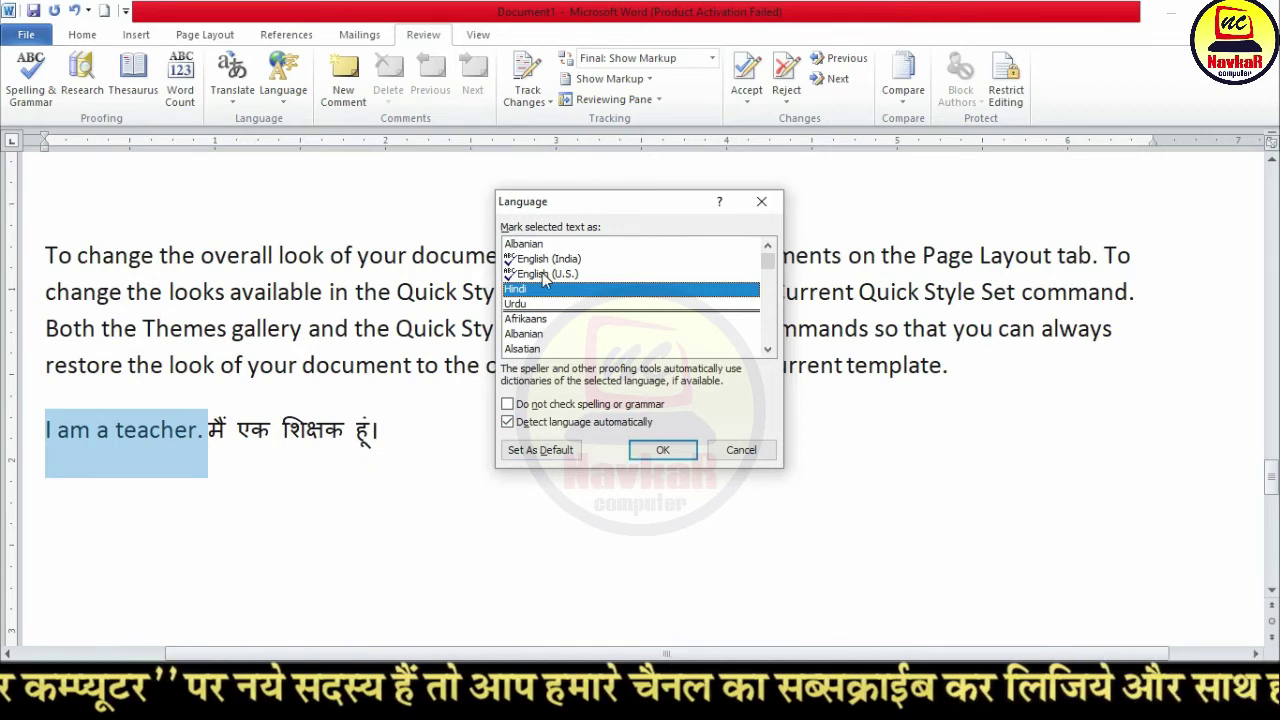
pyautogui.click(745, 450)
pyautogui.click(408, 444)
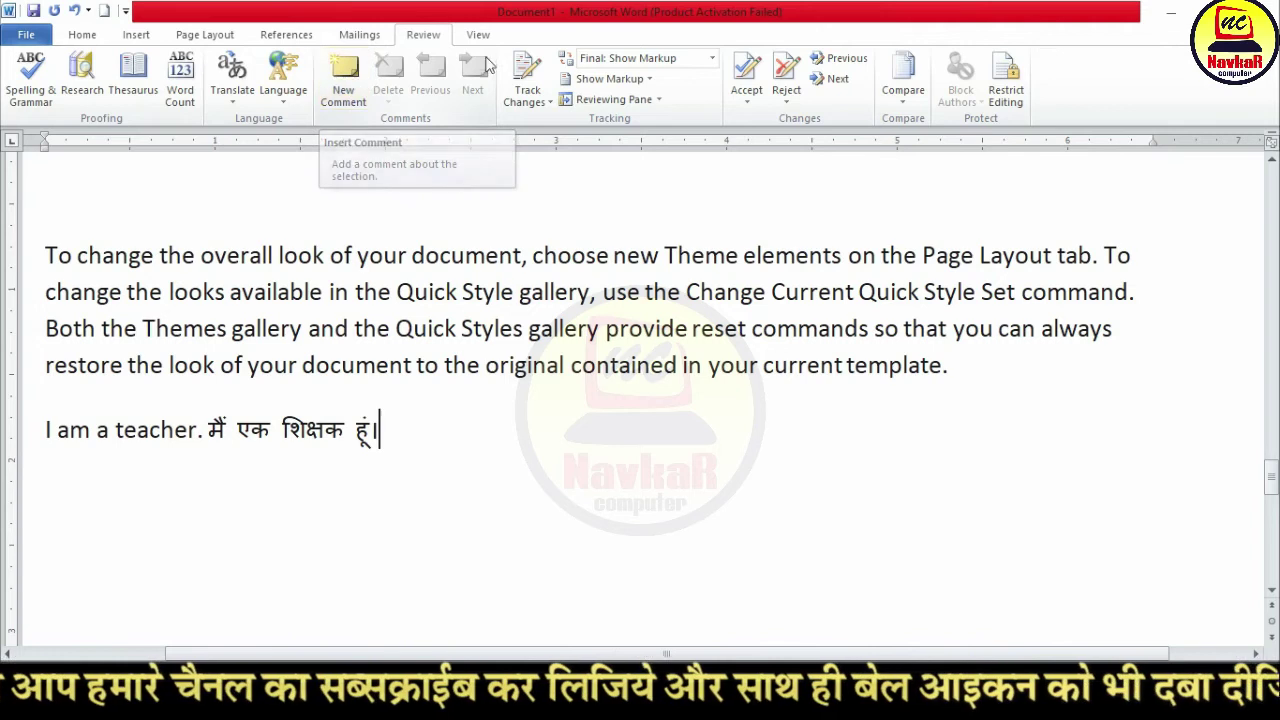
# Step: Comment the word जेठालाल with 'Tarak Mehta ka ulta chasma'
pyautogui.scroll(3, 170, 450)
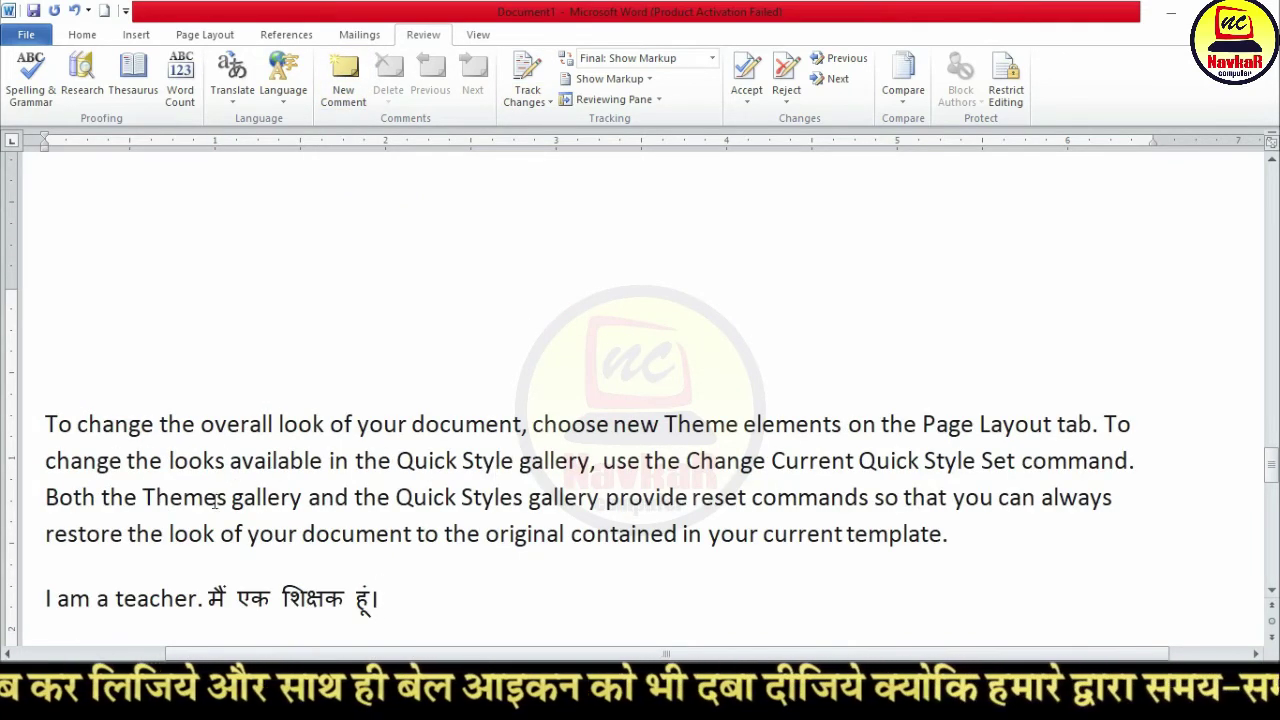
pyautogui.scroll(20, 103, 513)
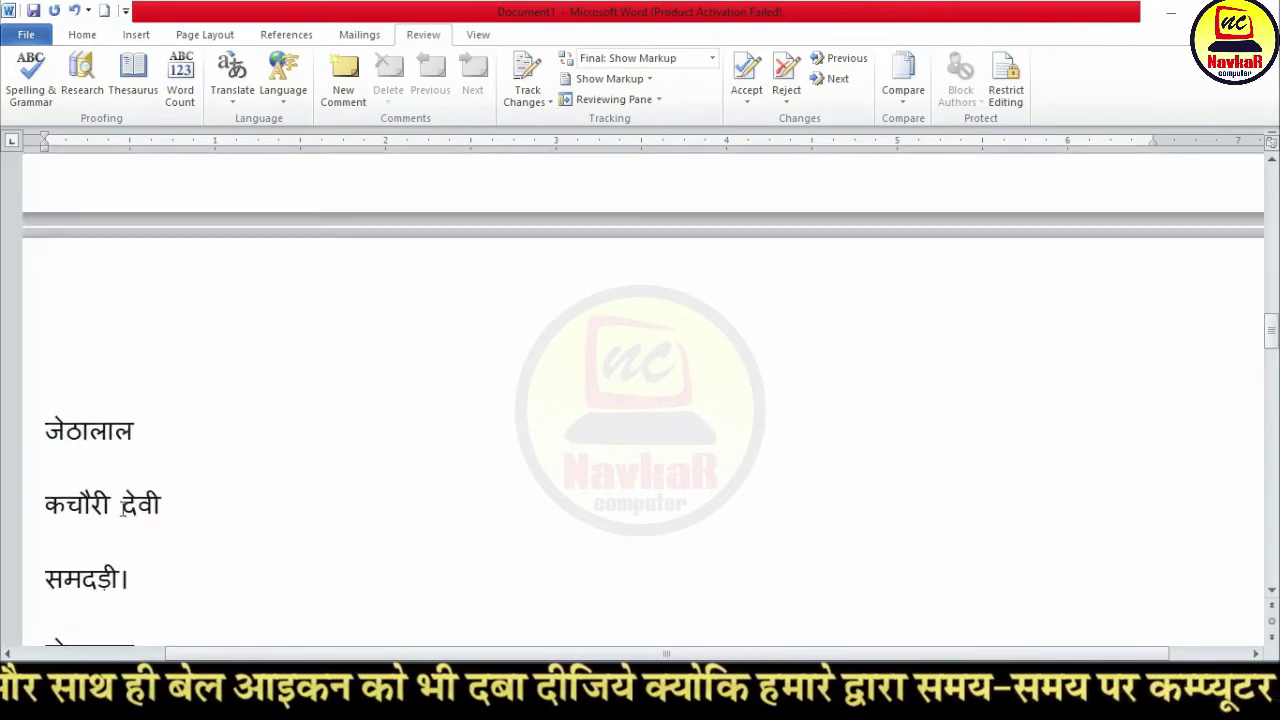
pyautogui.scroll(-5, 120, 490)
pyautogui.doubleClick(145, 517)
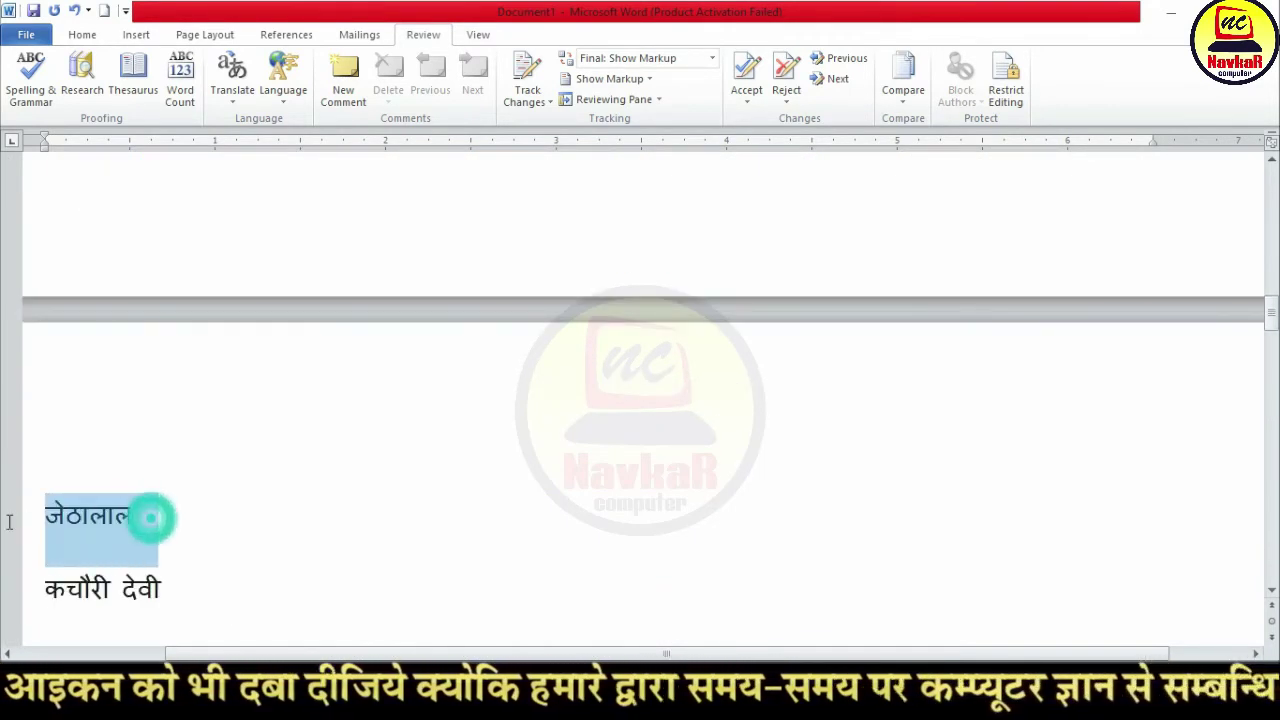
pyautogui.click(343, 80)
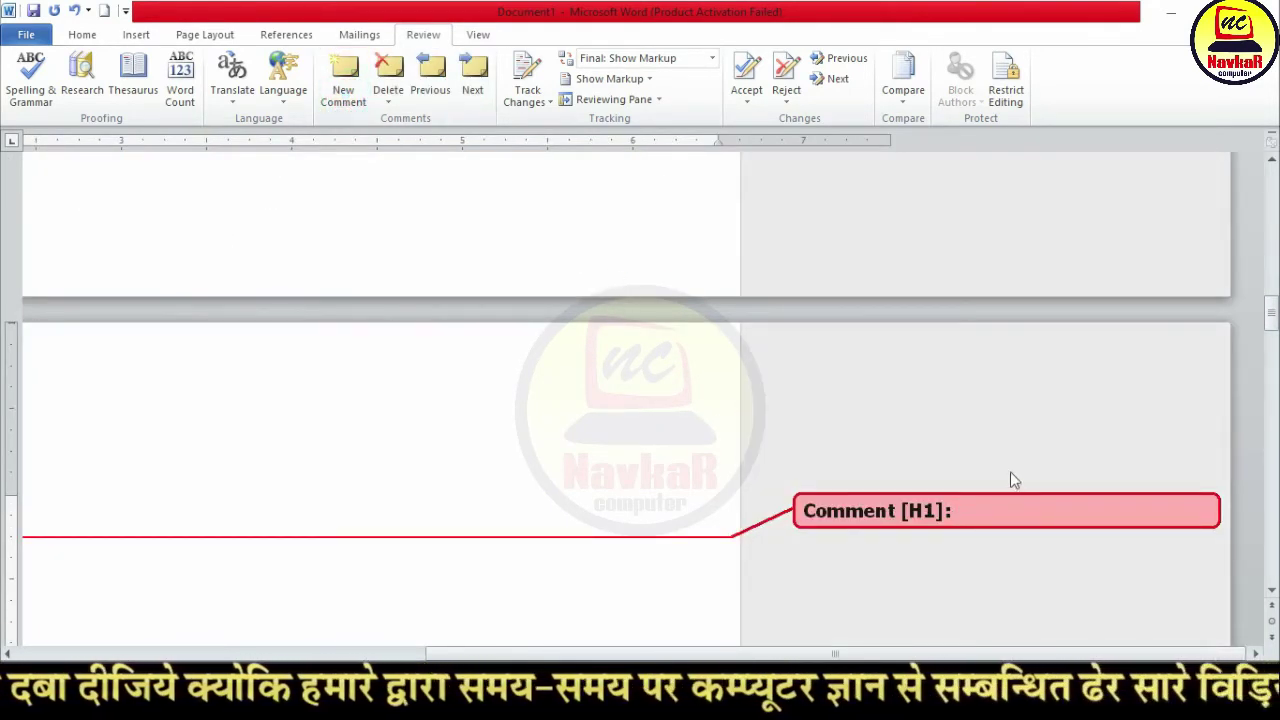
pyautogui.write('tarak mehta ka')
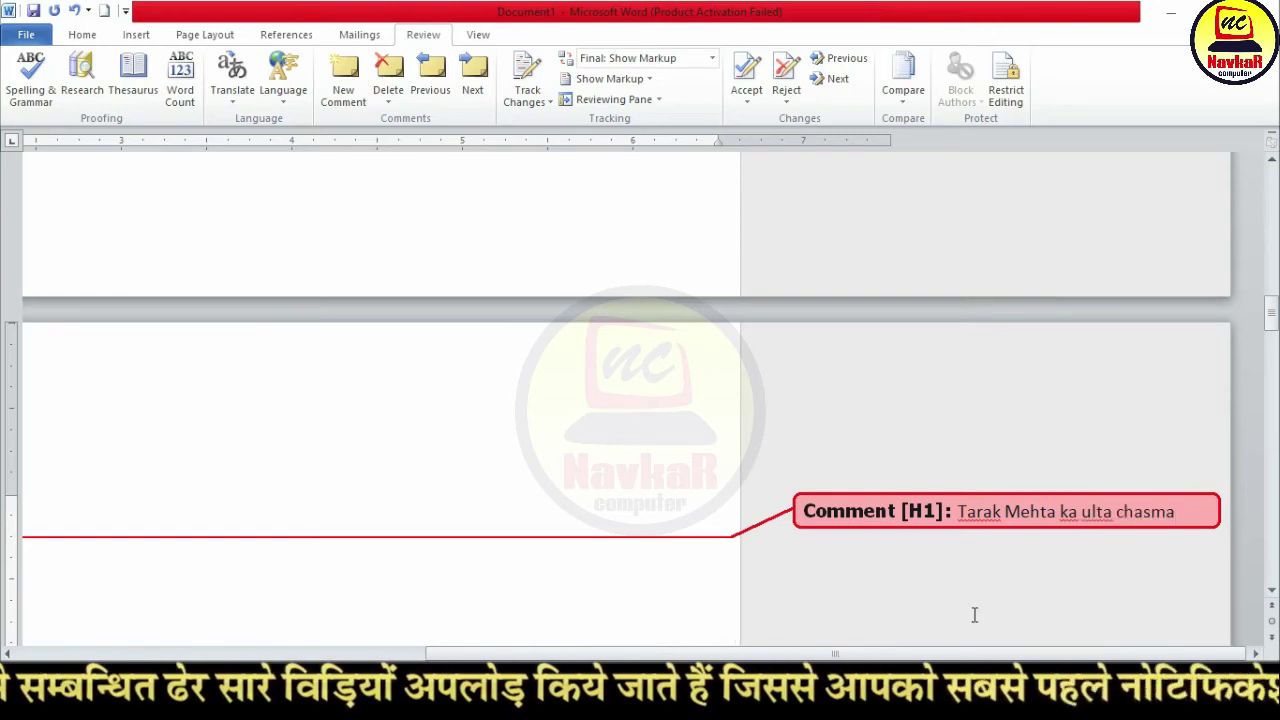
pyautogui.click(971, 514)
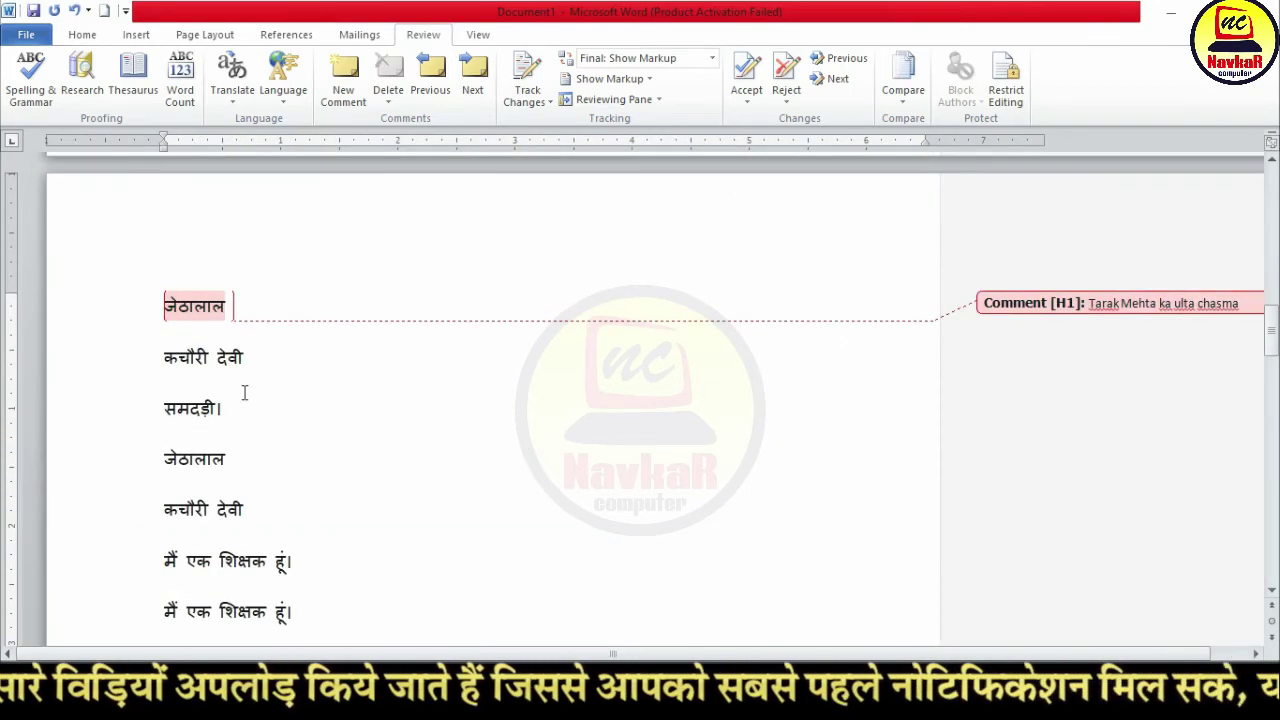
# Step: Add a second comment, 'Tipu sultan', on the word शिक्षक
pyautogui.doubleClick(255, 562)
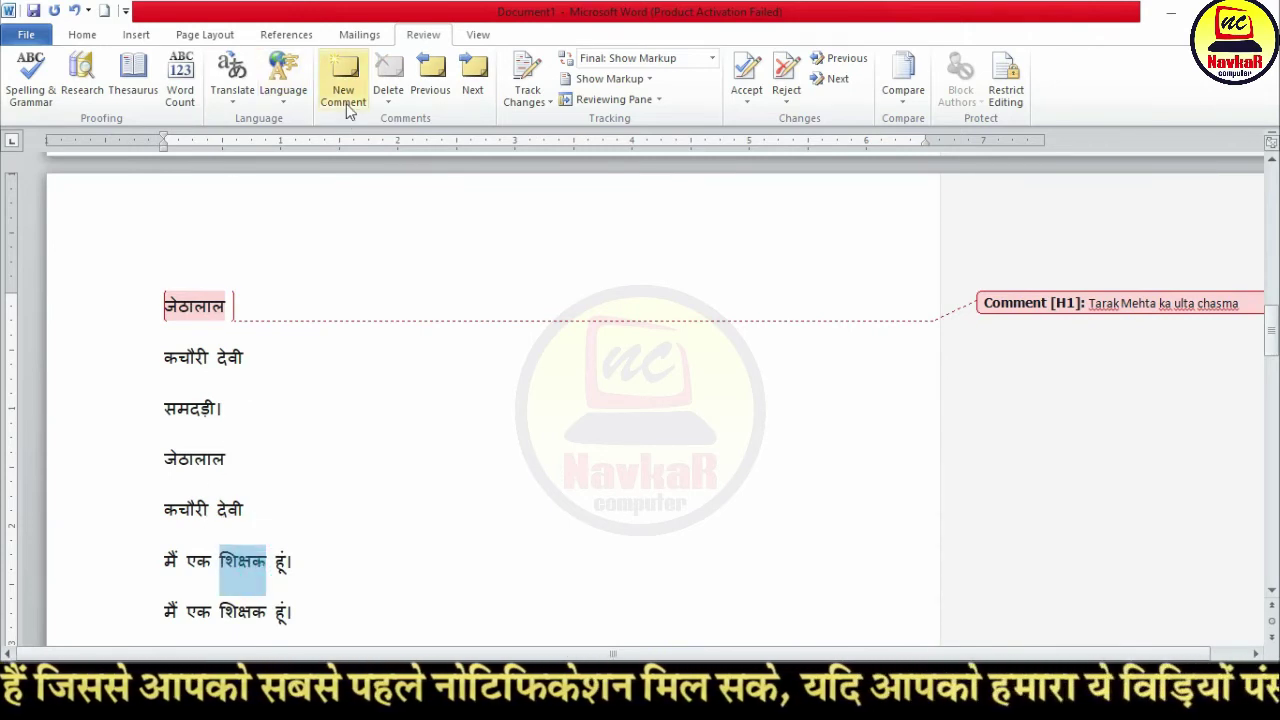
pyautogui.click(344, 95)
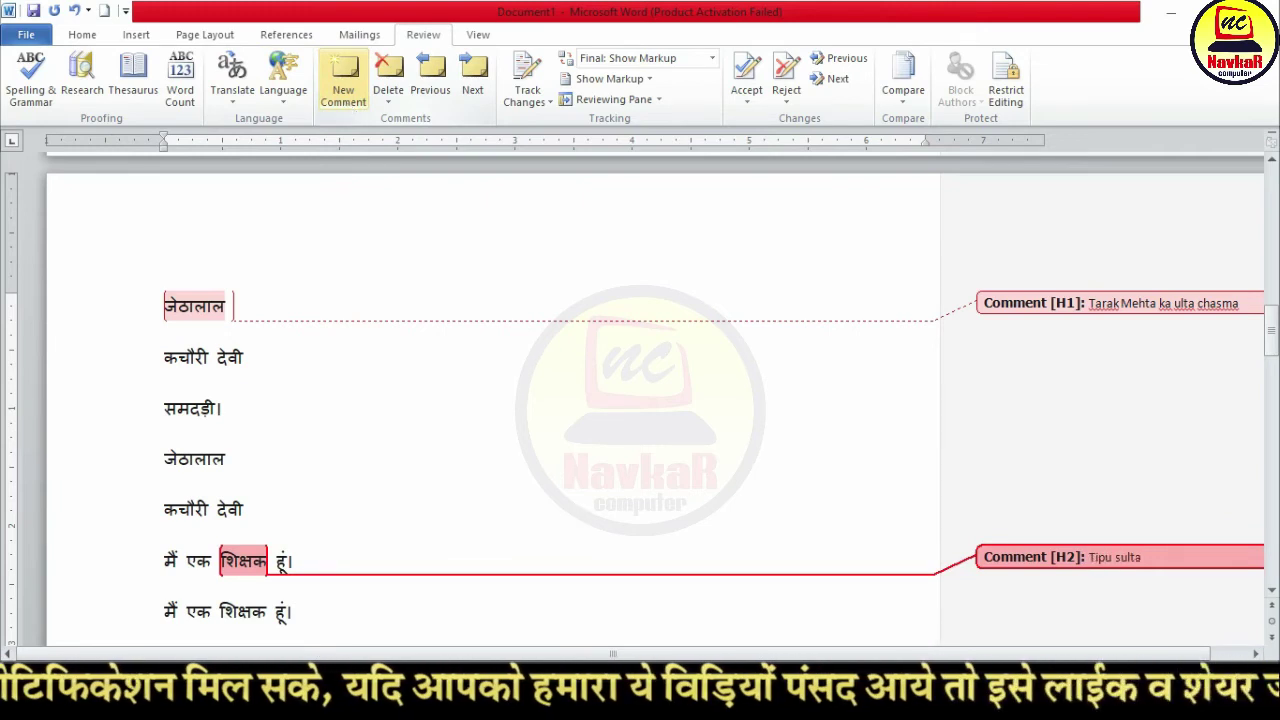
pyautogui.click(300, 352)
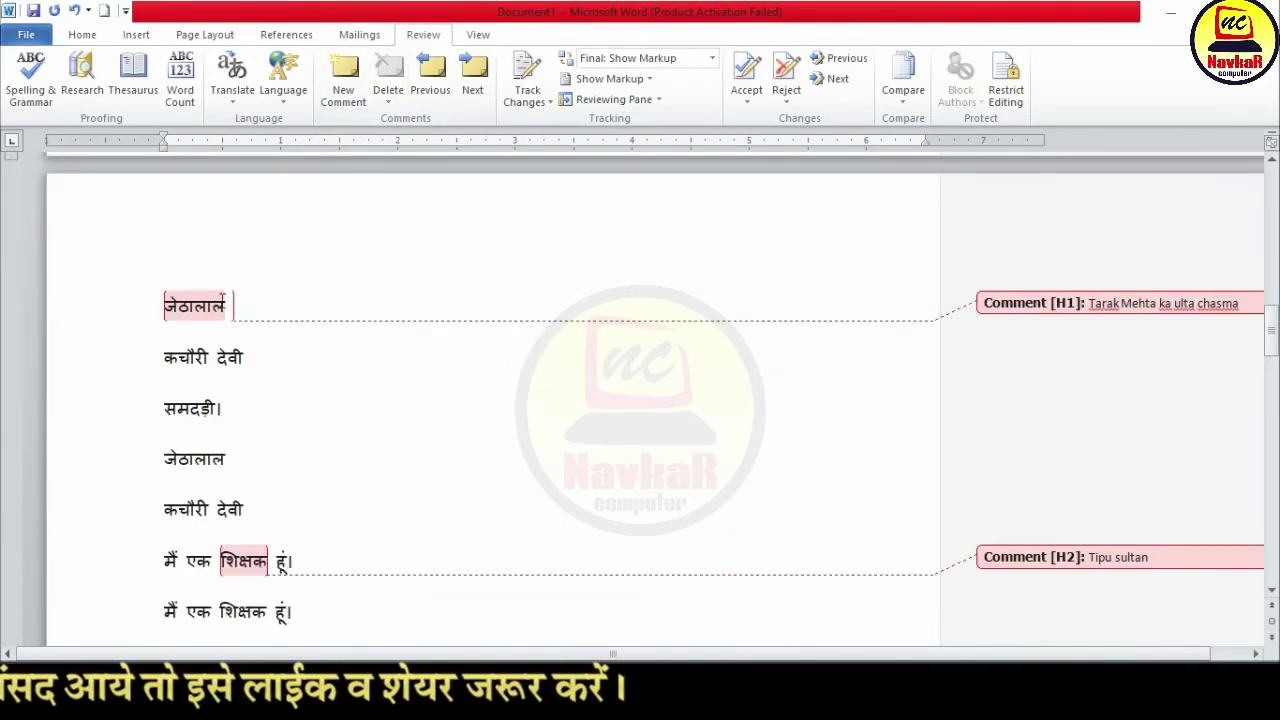
pyautogui.click(194, 307)
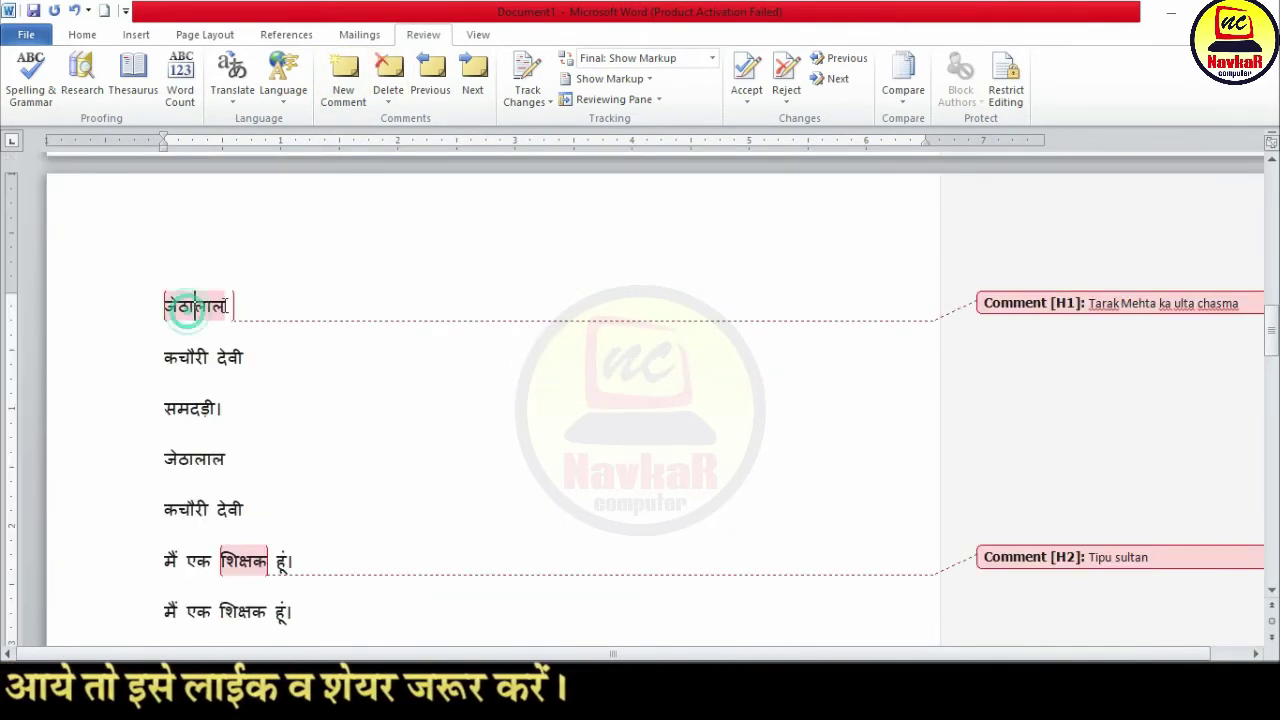
pyautogui.click(388, 70)
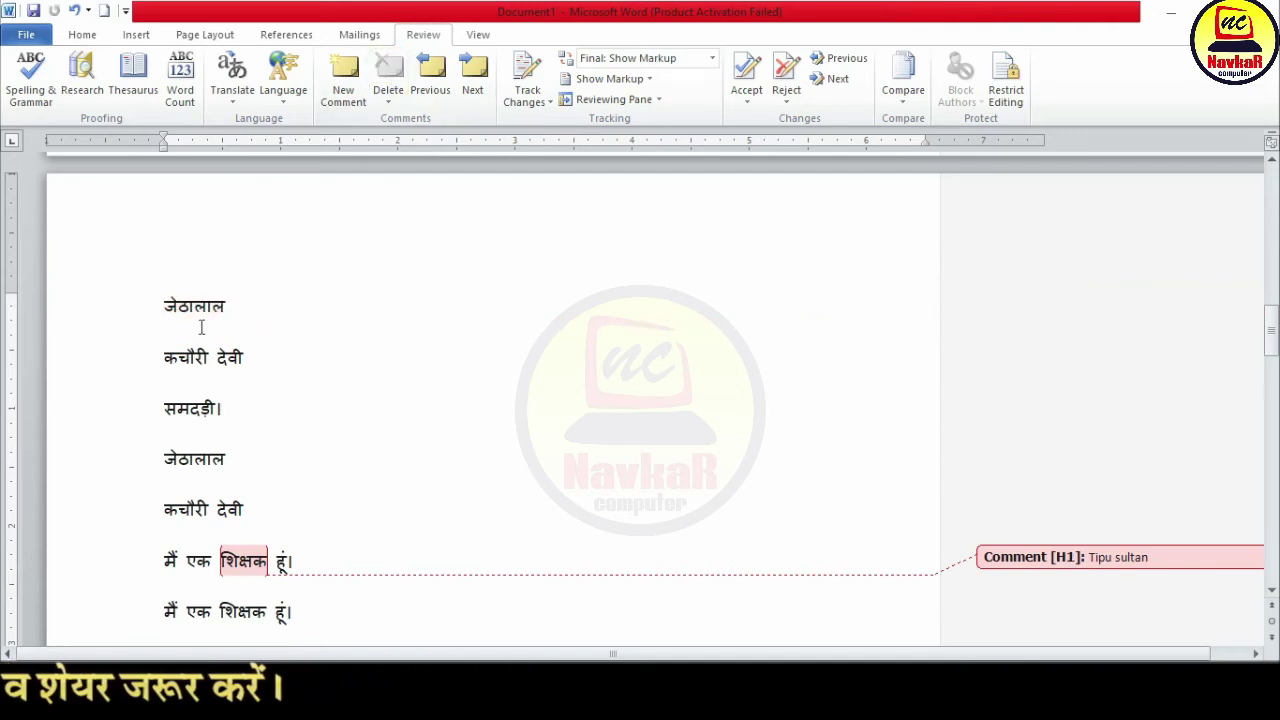
pyautogui.hotkey('ctrl', 'z')
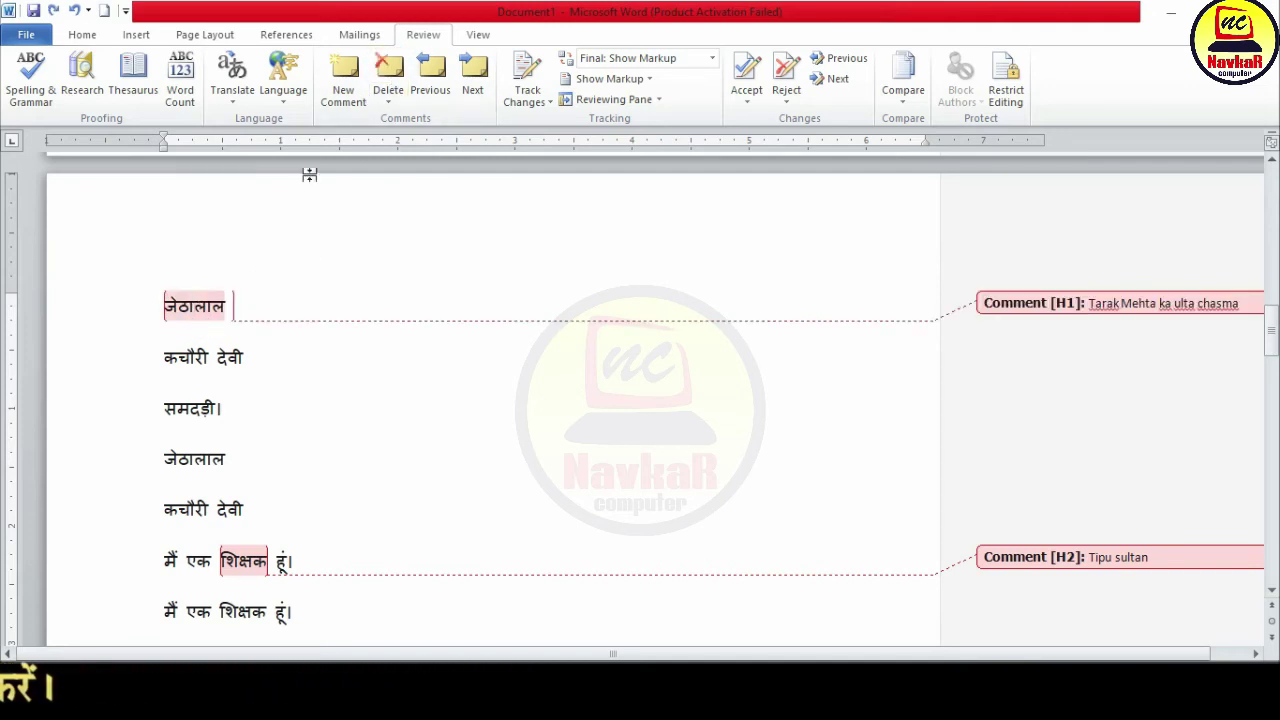
pyautogui.scroll(5, 263, 314)
pyautogui.click(311, 215)
pyautogui.click(471, 88)
pyautogui.click(471, 88)
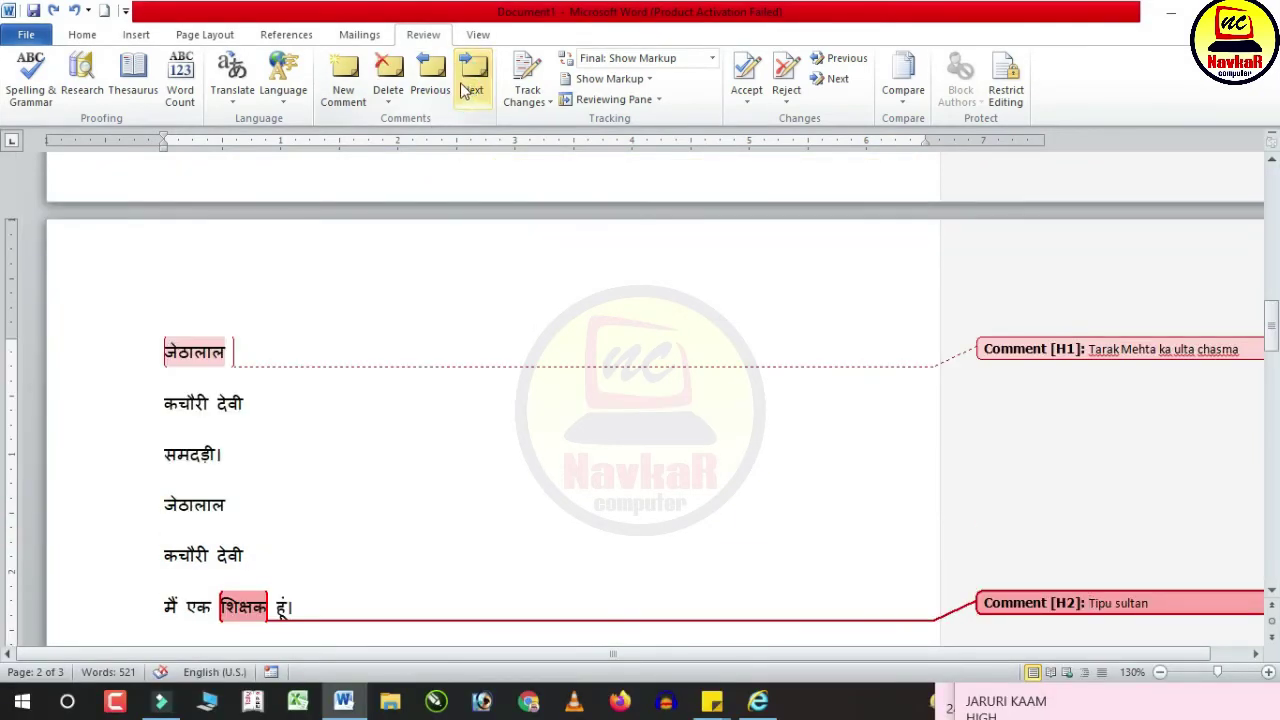
pyautogui.click(443, 86)
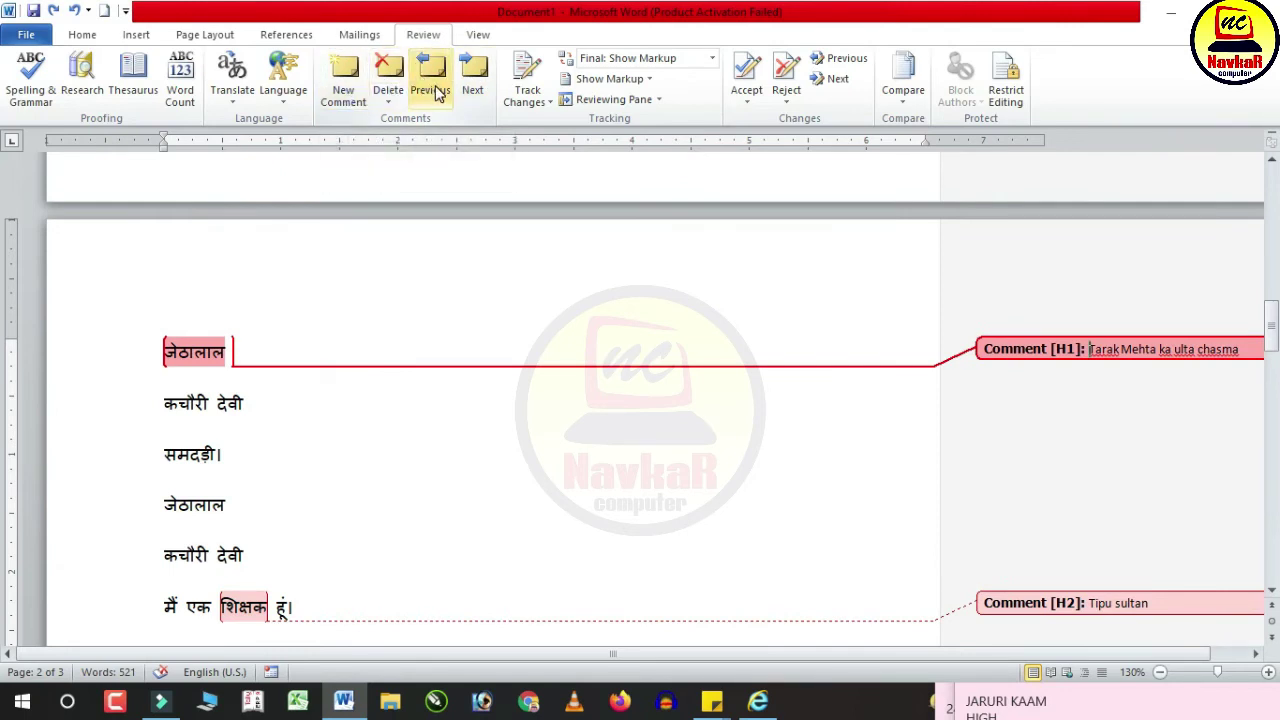
pyautogui.click(395, 440)
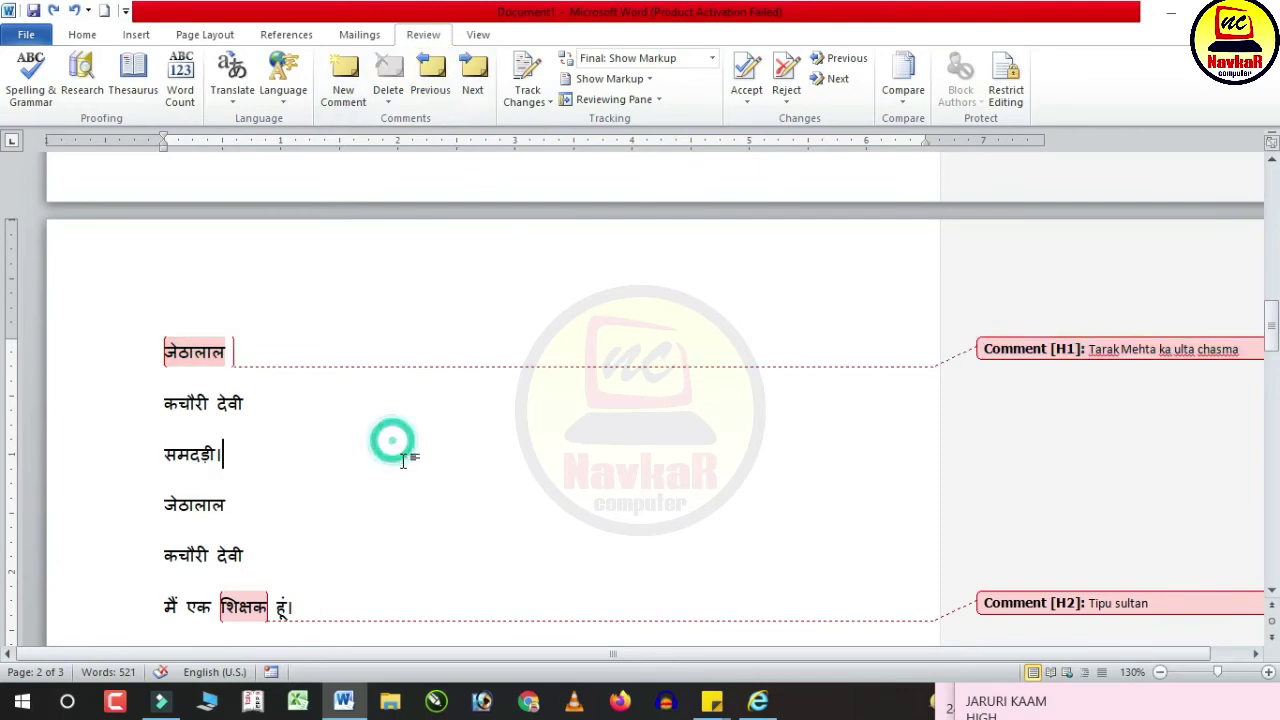
pyautogui.scroll(10, 403, 460)
pyautogui.scroll(4, 459, 453)
pyautogui.scroll(-8, 469, 480)
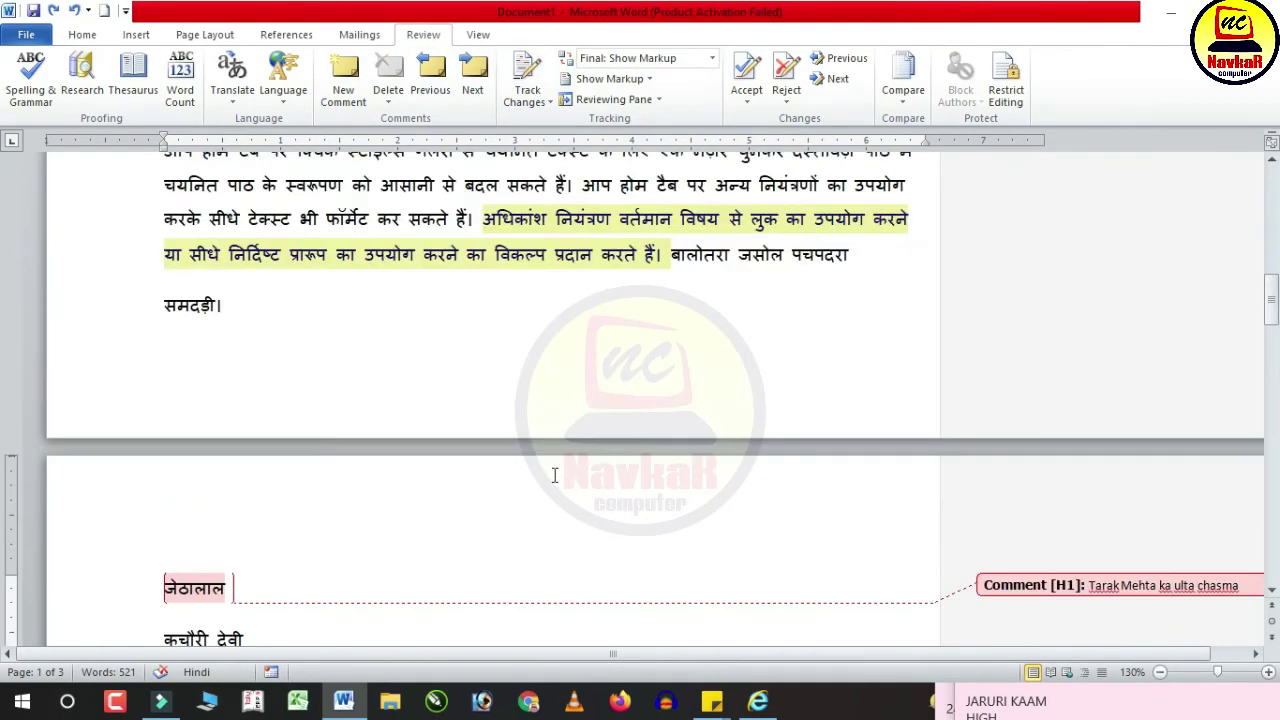
pyautogui.scroll(10, 554, 475)
pyautogui.click(446, 381)
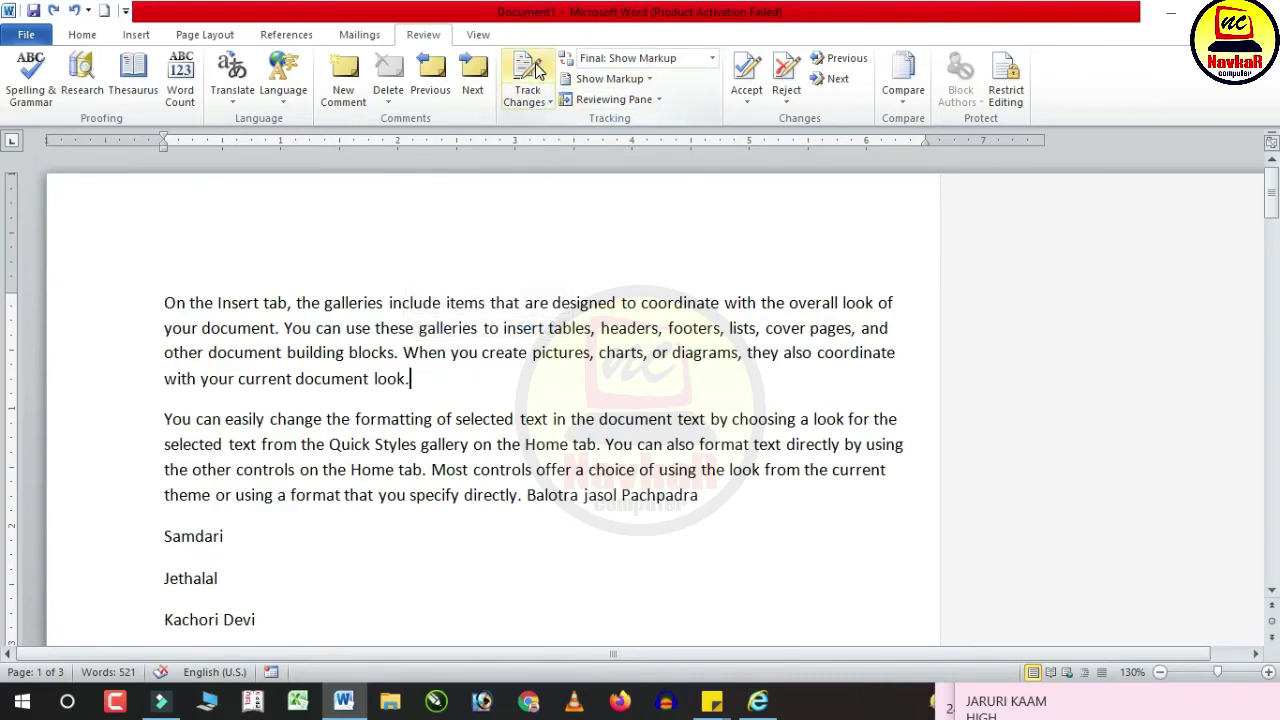
# Step: With Track Changes on, replace the first paragraph's last line with 'The quick brown fox jumps over the lazy'
pyautogui.click(537, 68)
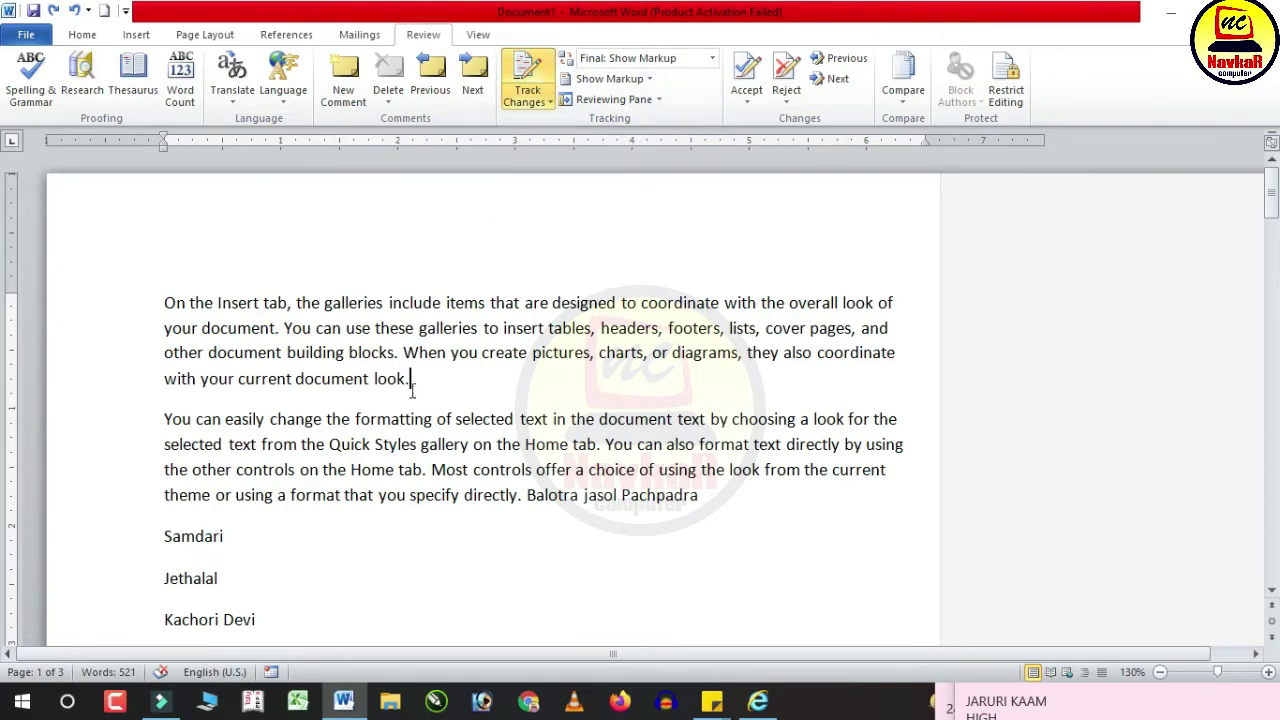
pyautogui.scroll(4, 411, 390)
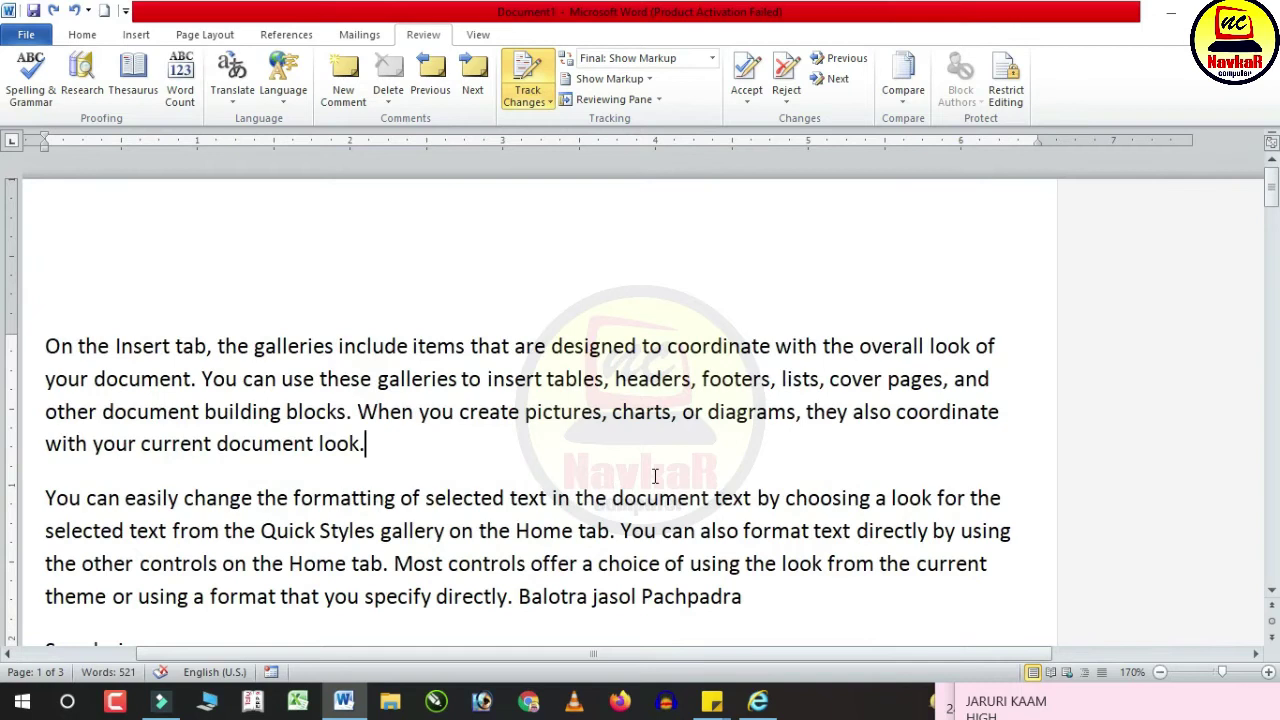
pyautogui.press('BackSpace')
pyautogui.press('BackSpace')
pyautogui.press('BackSpace')
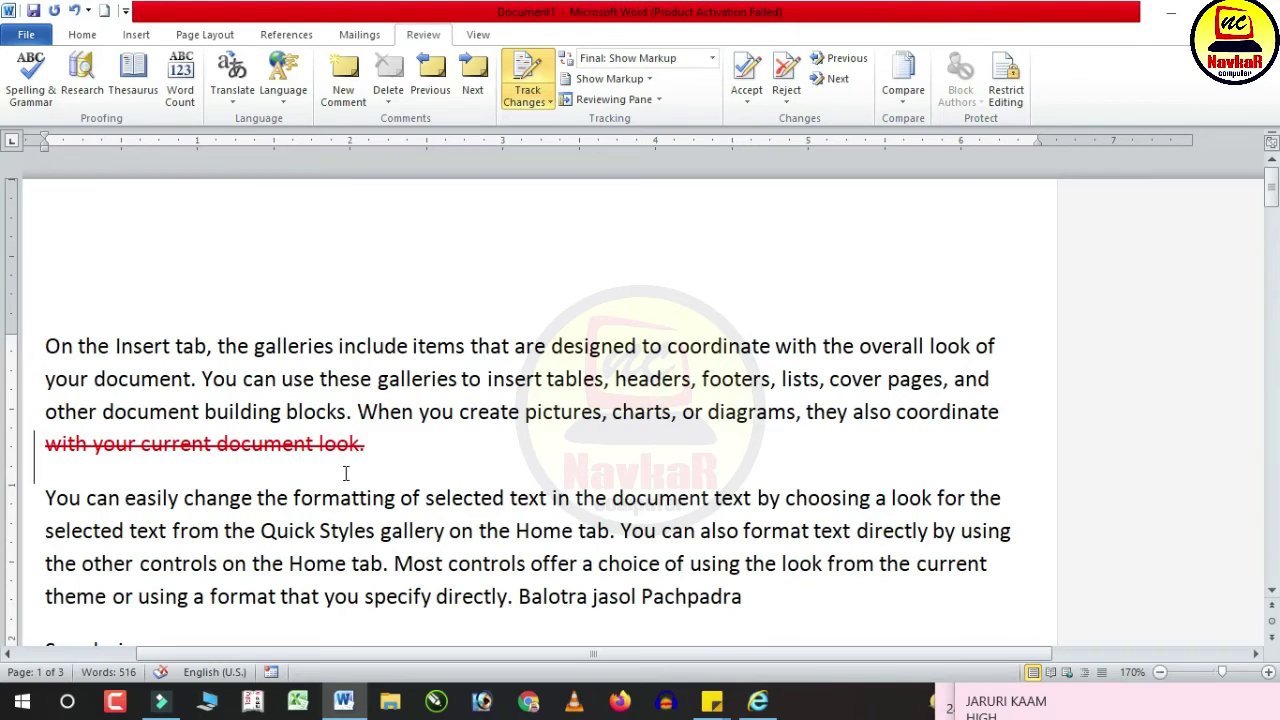
pyautogui.click(421, 444)
pyautogui.write('The q')
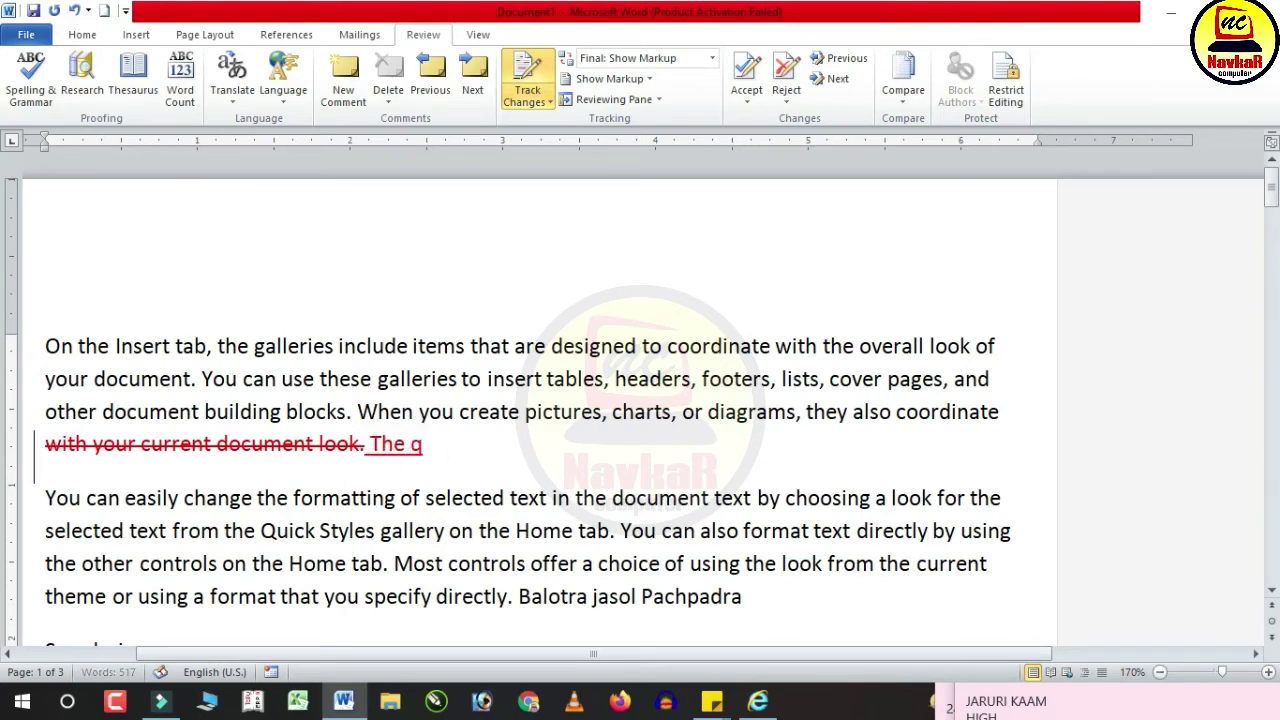
pyautogui.write('uick brown fox jumps over the lazy')
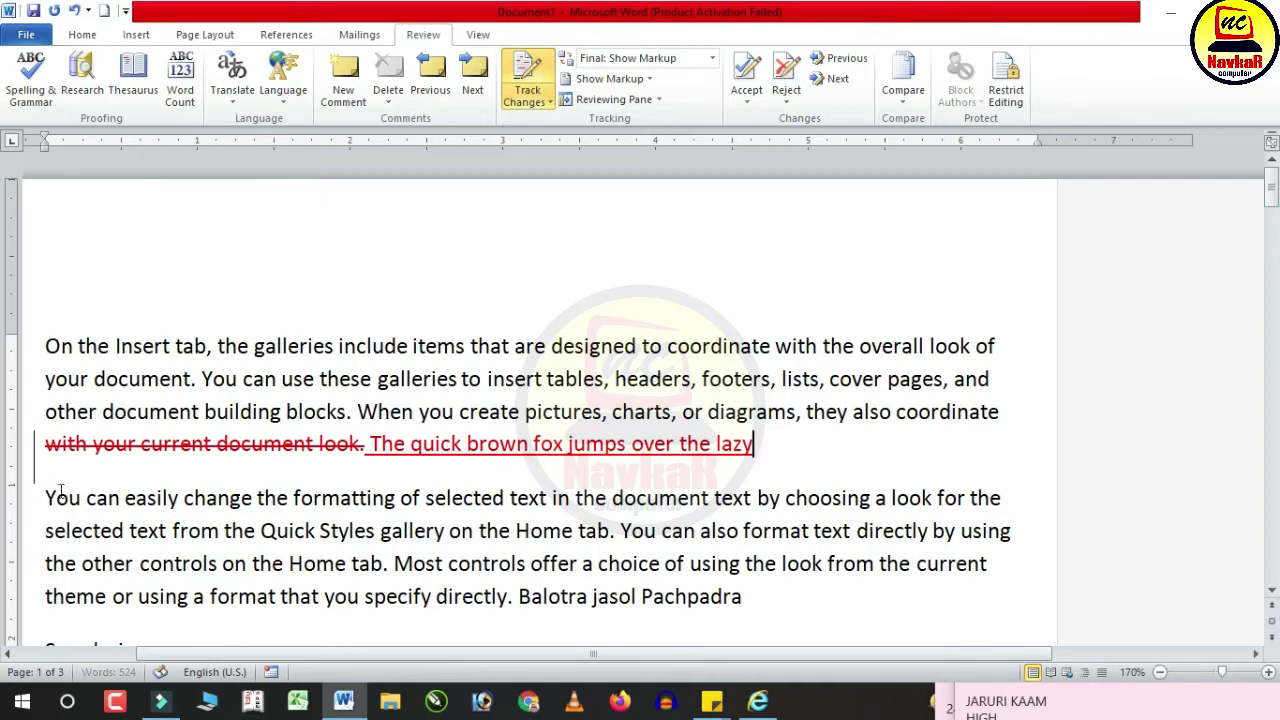
pyautogui.moveTo(45, 497); pyautogui.dragTo(766, 606)
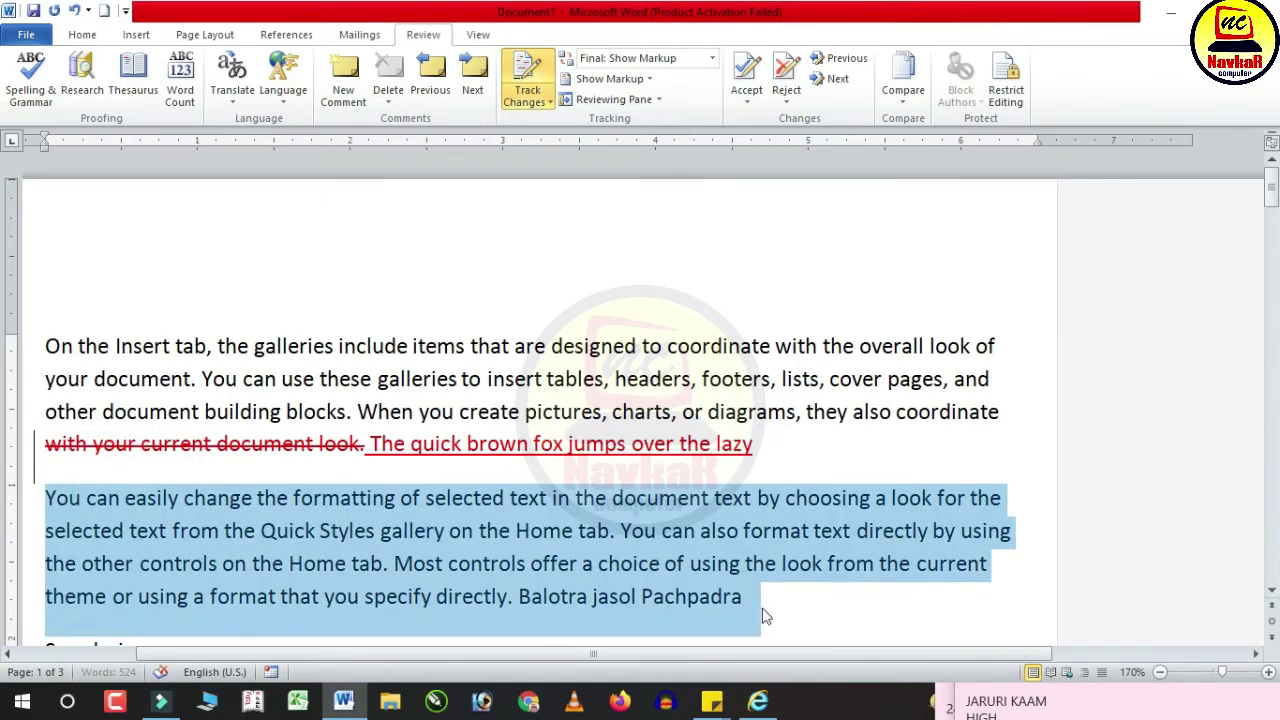
# Step: Format the selected second paragraph bold, 16 pt, in dark blue font colour
pyautogui.click(83, 35)
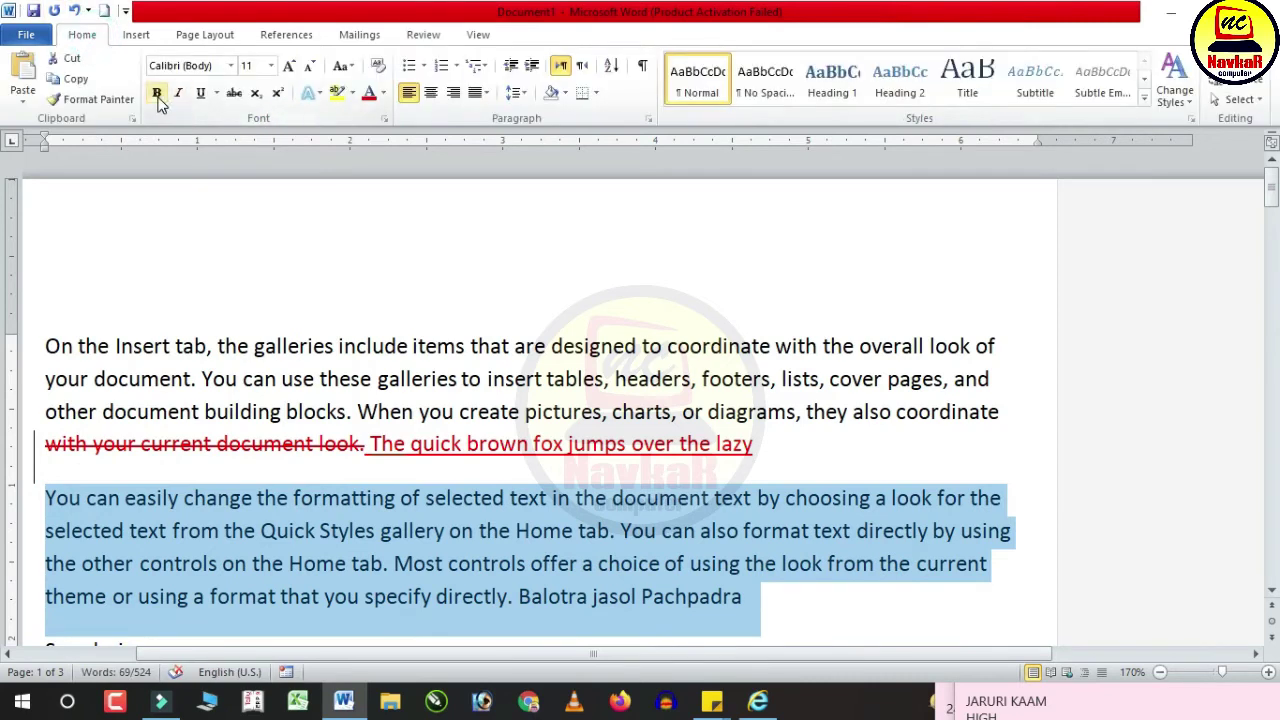
pyautogui.click(157, 93)
pyautogui.click(289, 65)
pyautogui.click(289, 65)
pyautogui.click(289, 65)
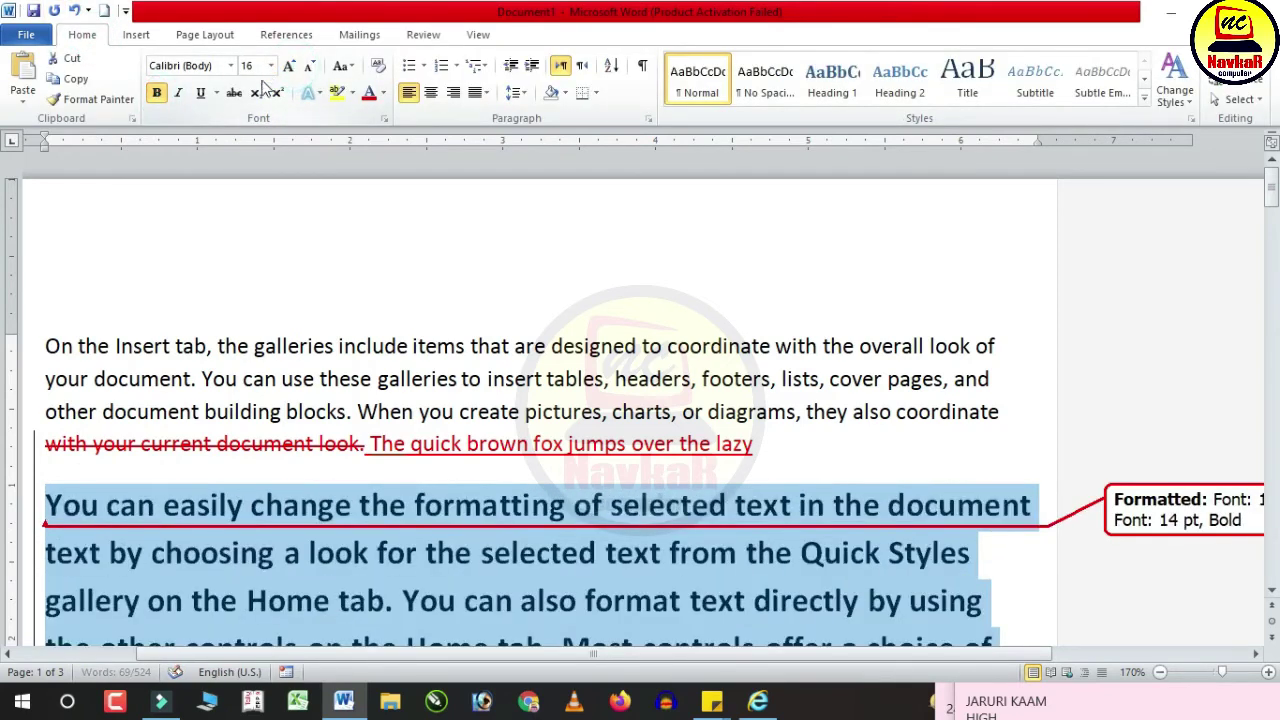
pyautogui.click(384, 93)
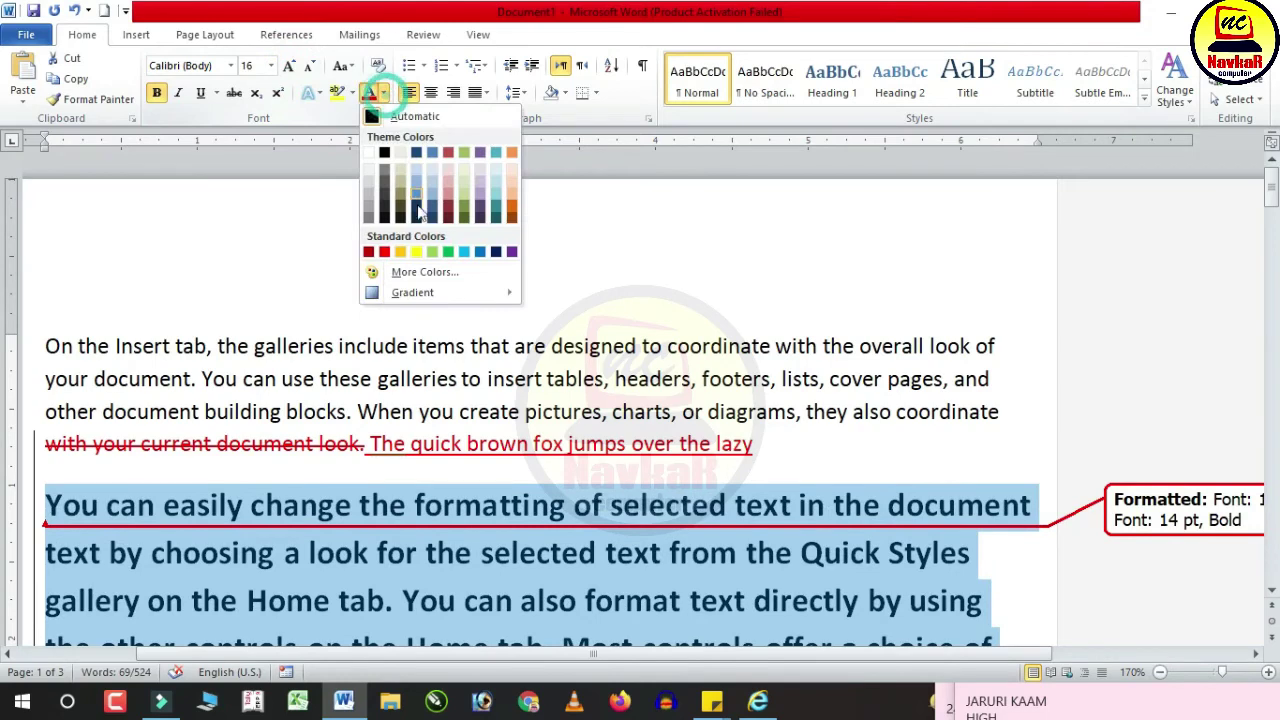
pyautogui.click(496, 251)
pyautogui.click(451, 523)
pyautogui.scroll(-2, 380, 338)
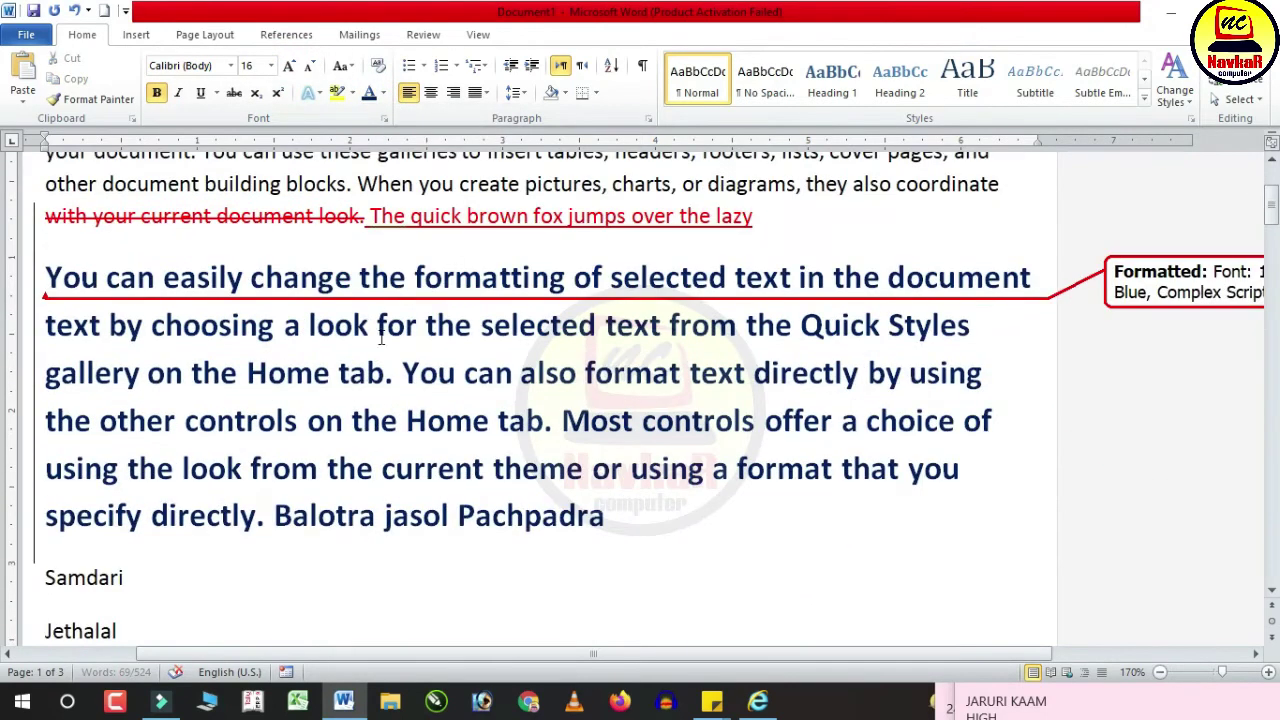
pyautogui.scroll(-3, 1043, 268)
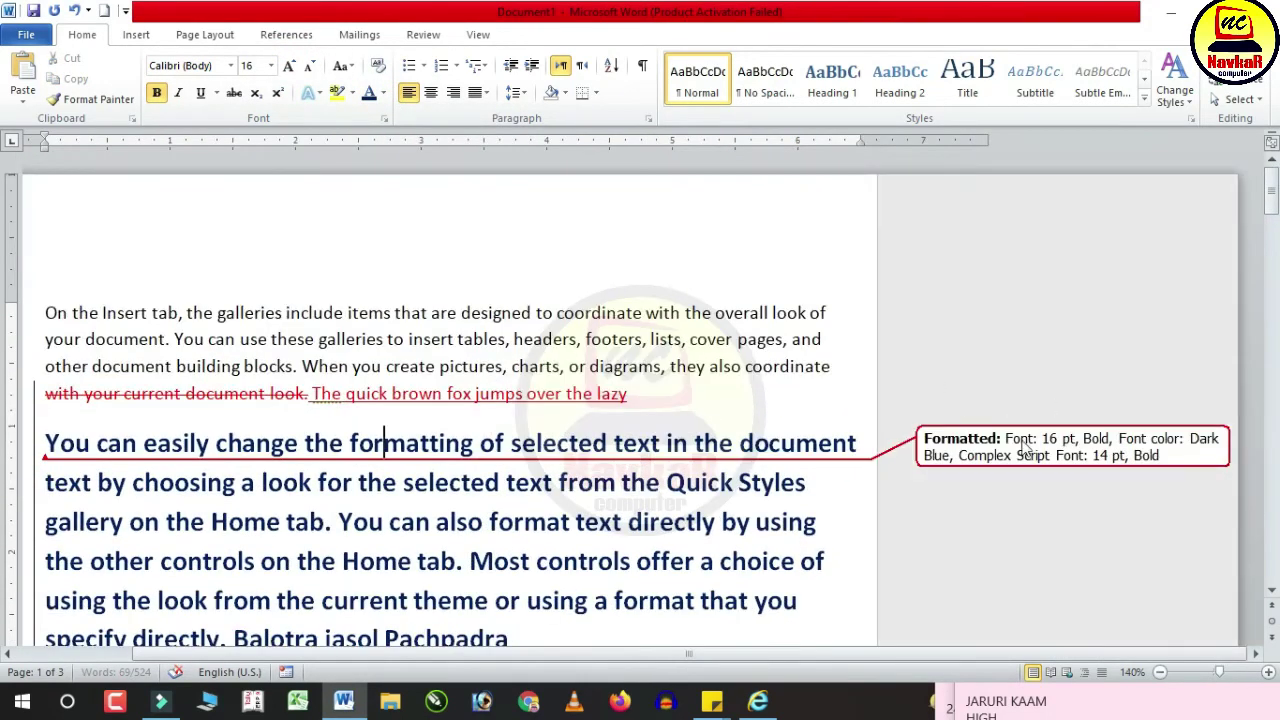
pyautogui.click(423, 34)
# Step: Switch the review display to Final without markup
pyautogui.click(532, 60)
pyautogui.click(516, 340)
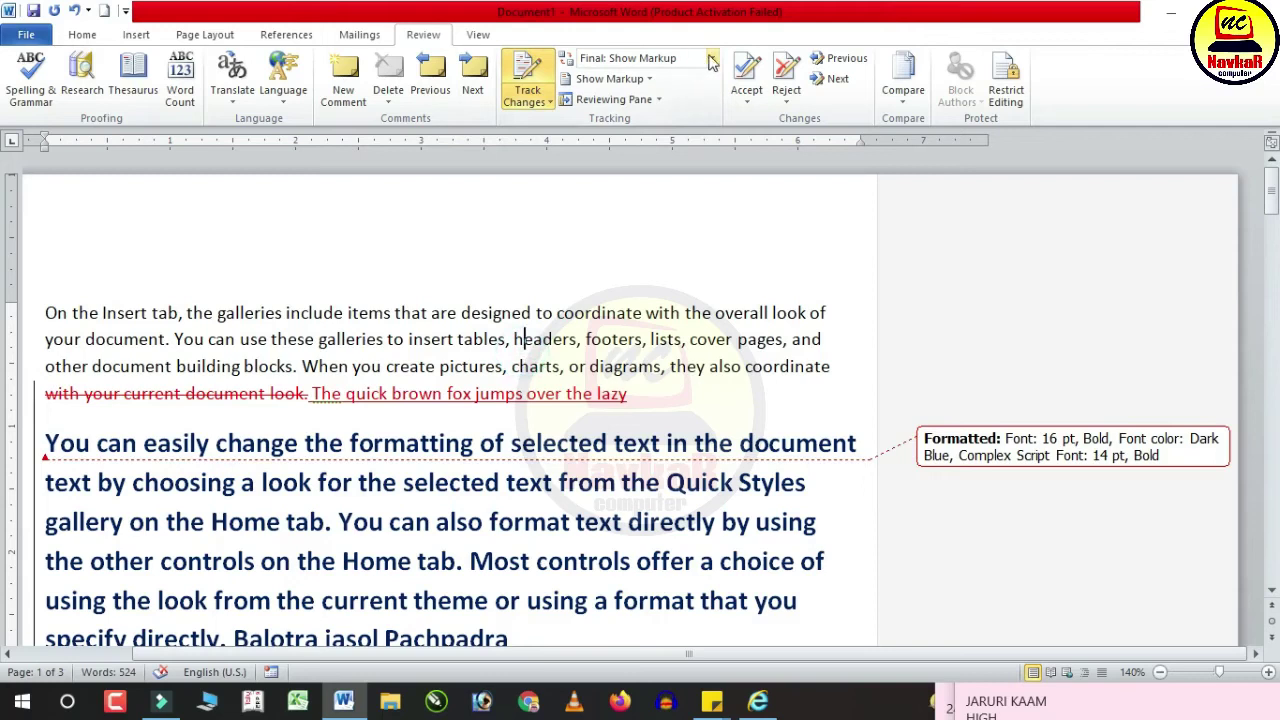
pyautogui.click(711, 62)
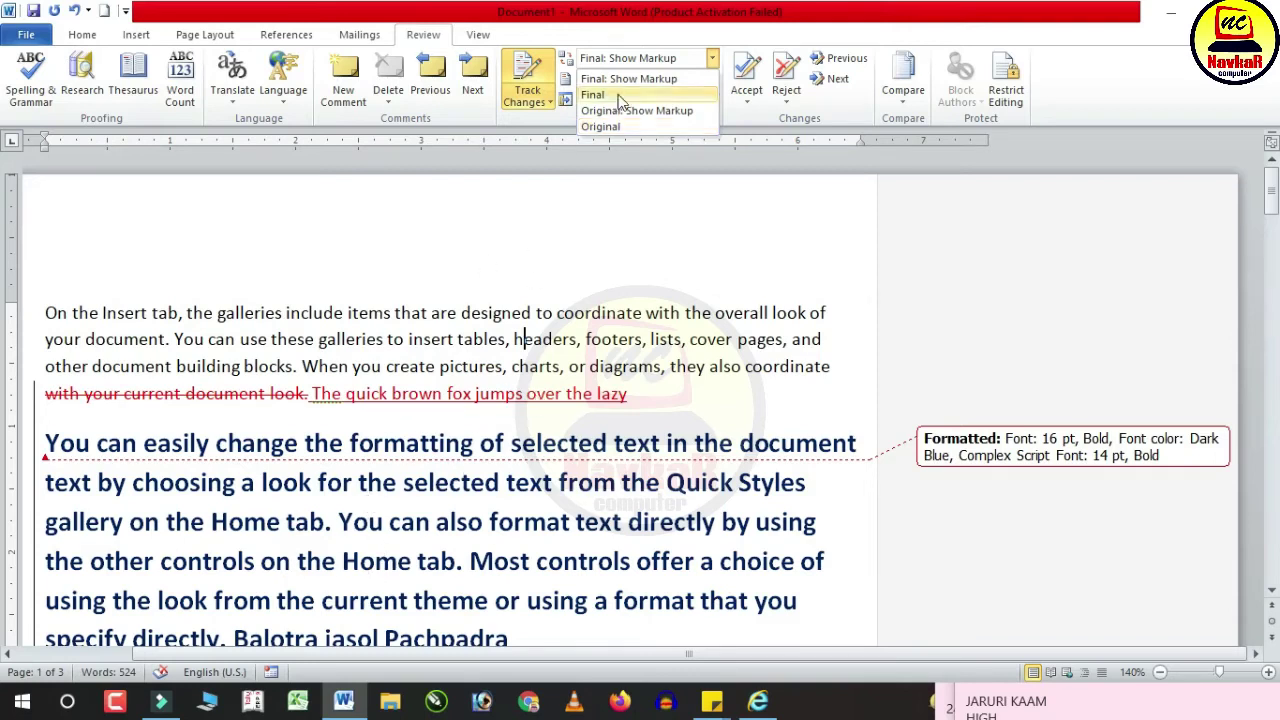
pyautogui.click(659, 95)
pyautogui.scroll(-15, 646, 530)
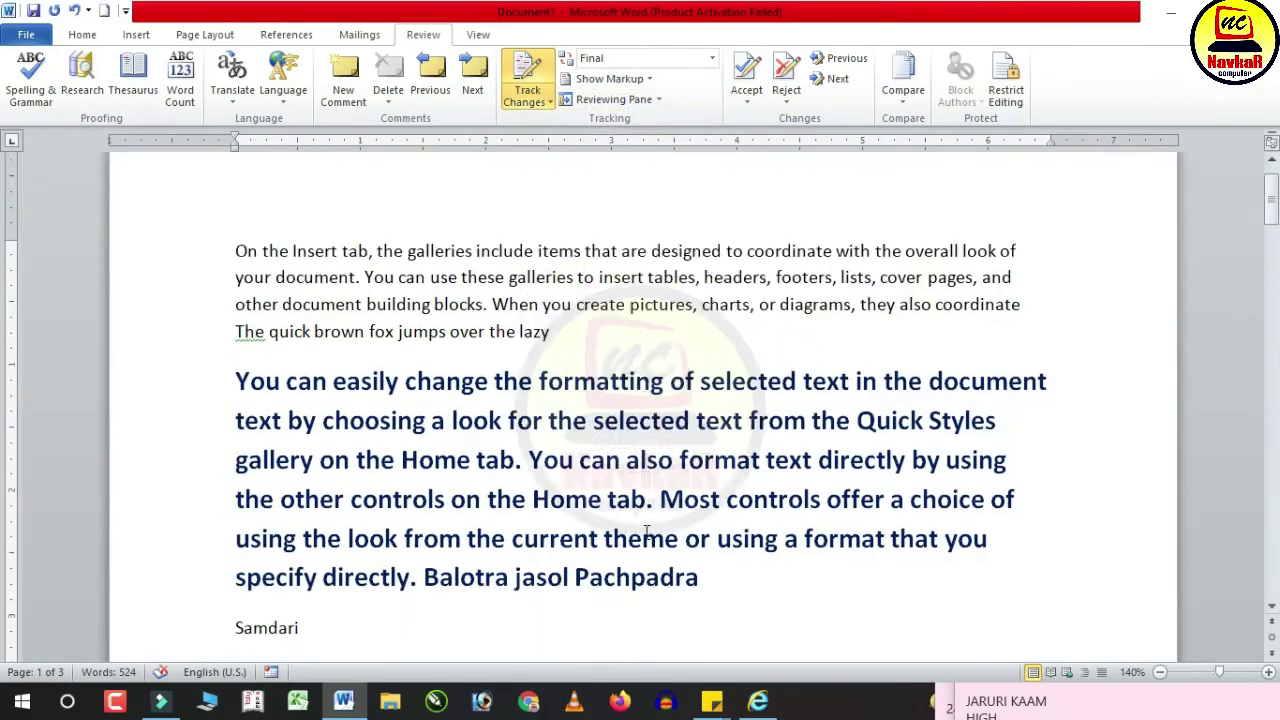
pyautogui.scroll(20, 646, 533)
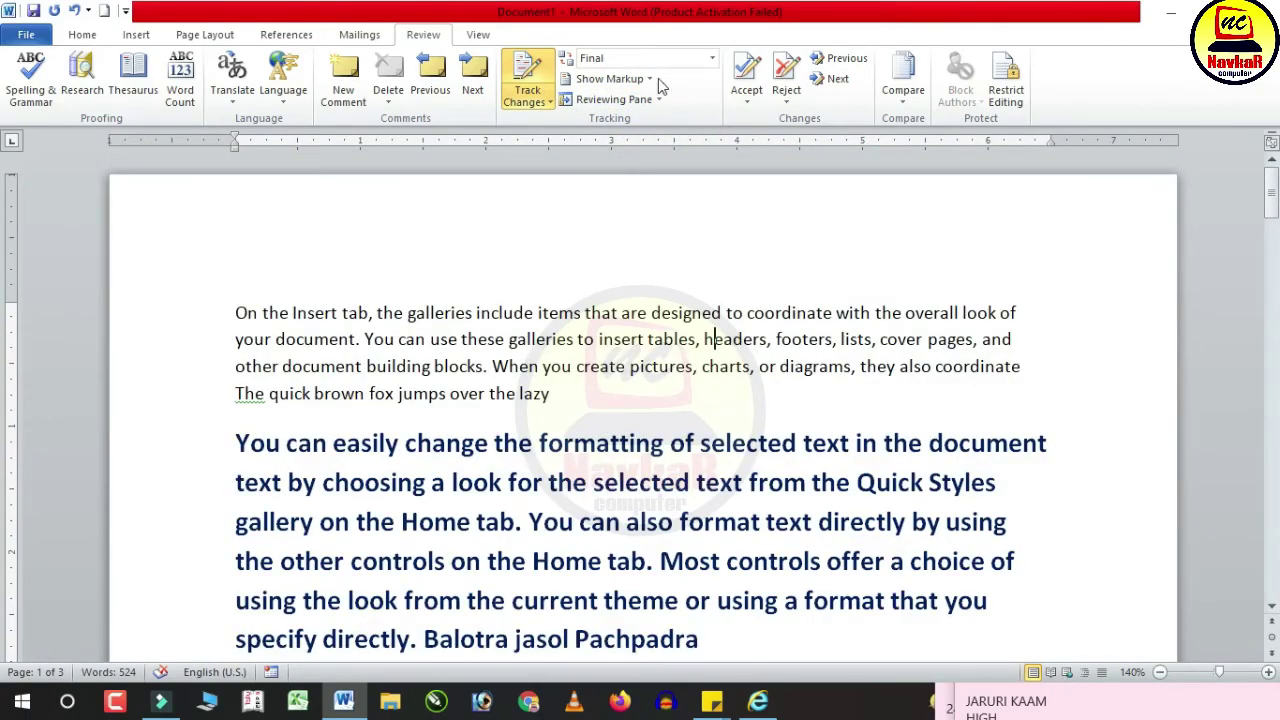
# Step: Switch the display to Original: Show Markup, then to plain Original
pyautogui.click(712, 58)
pyautogui.click(670, 112)
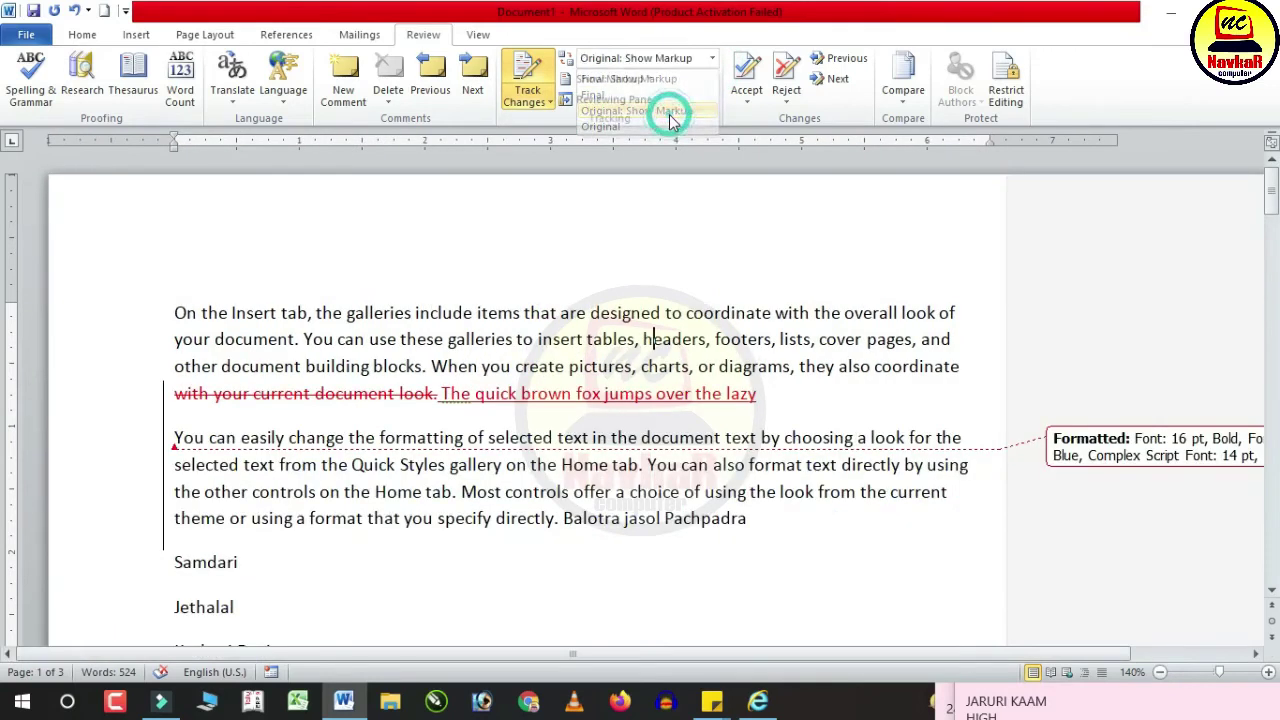
pyautogui.click(712, 58)
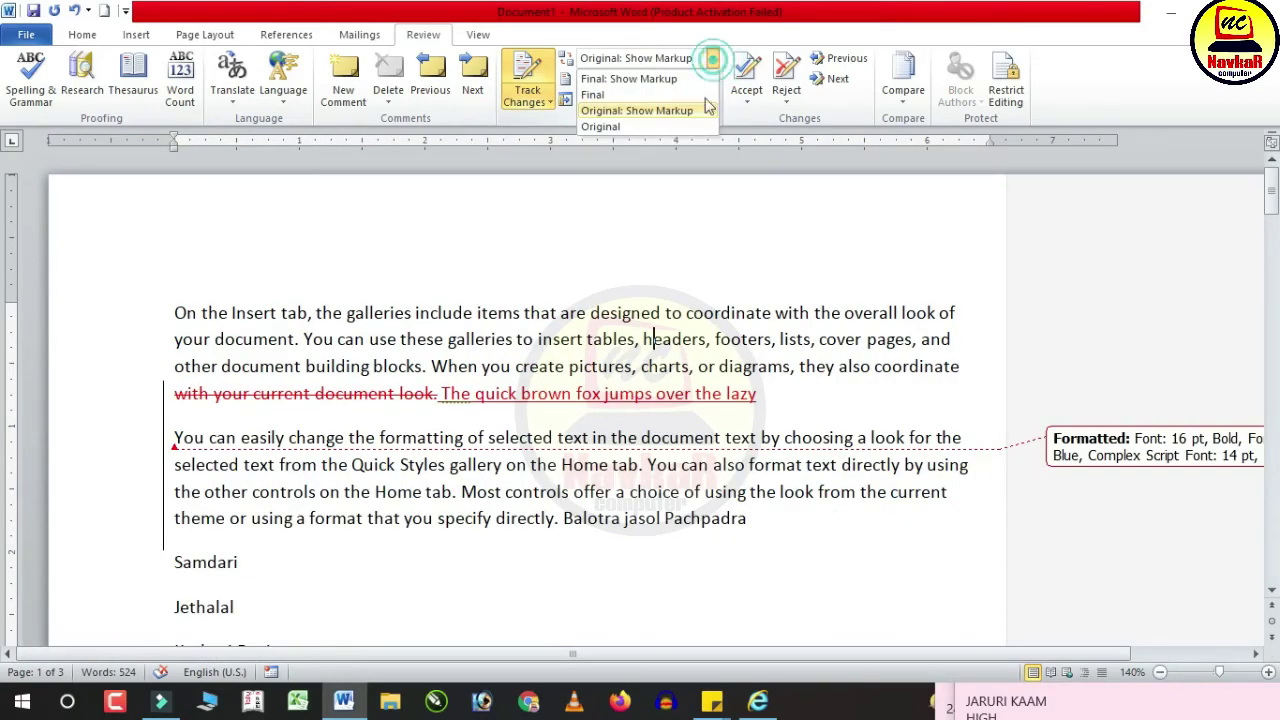
pyautogui.click(640, 127)
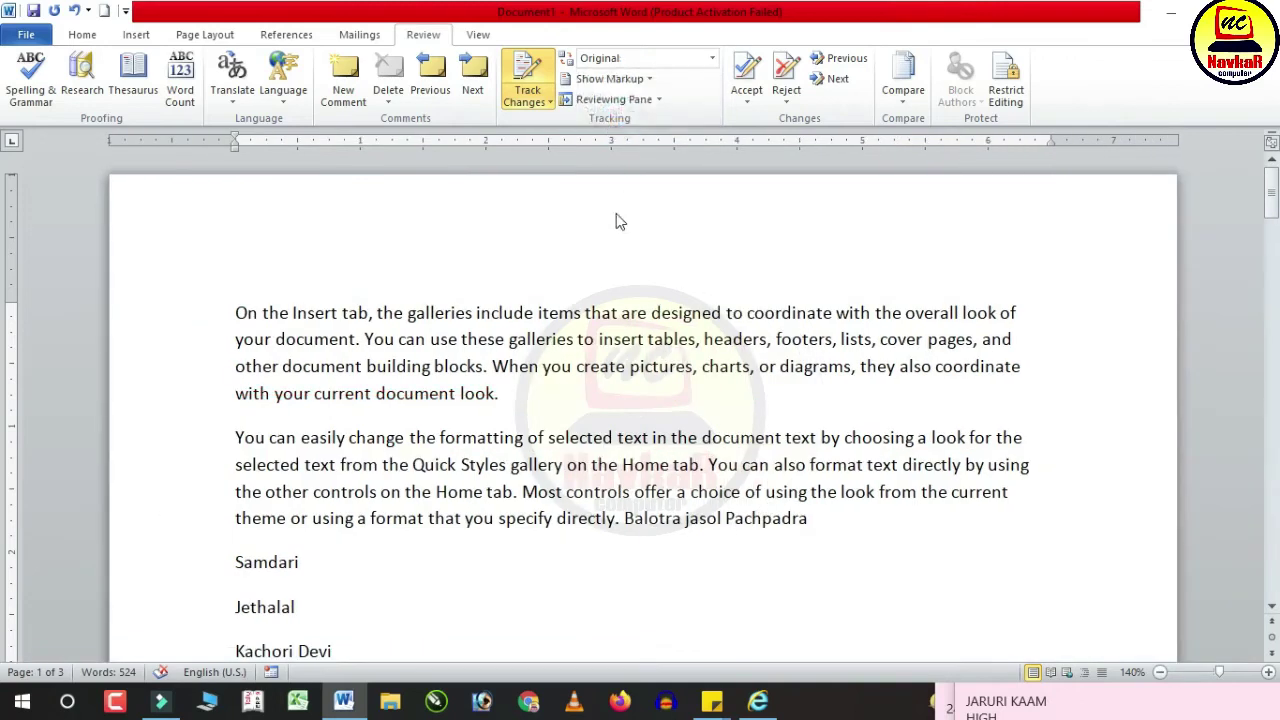
pyautogui.scroll(-2, 553, 494)
pyautogui.scroll(-1, 553, 494)
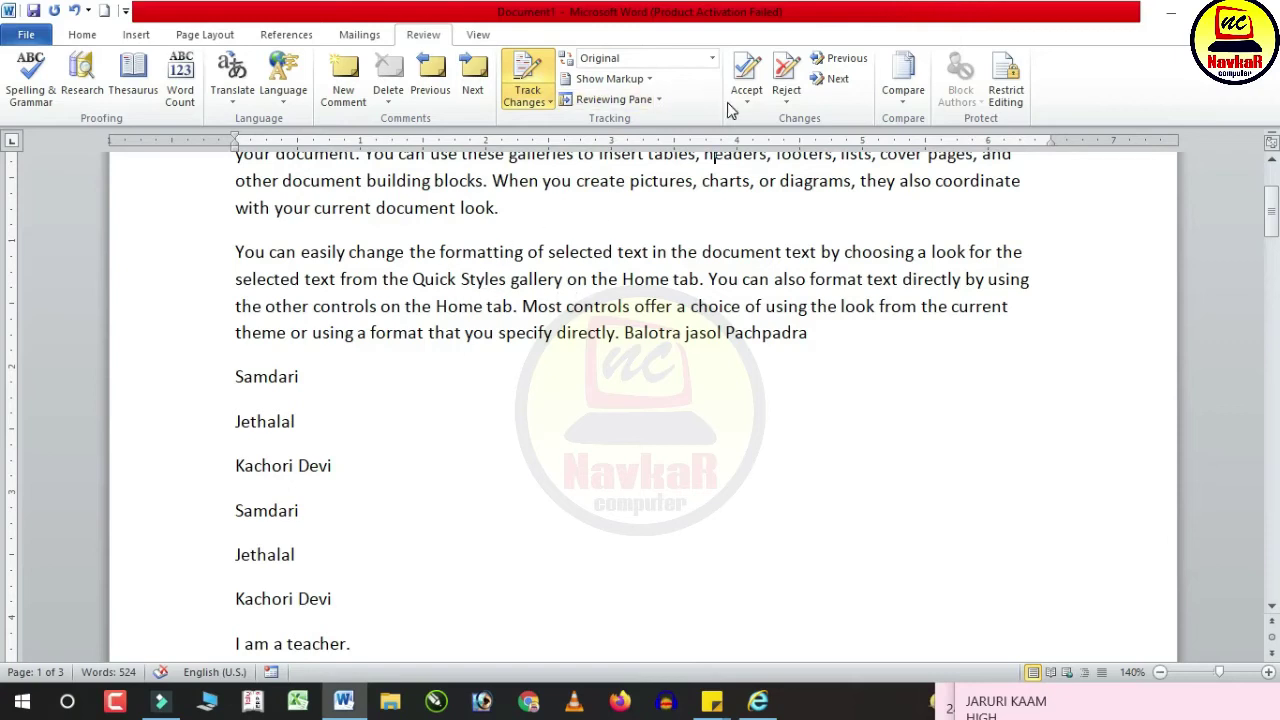
# Step: Hide comments in the markup display, then turn them back on
pyautogui.click(645, 80)
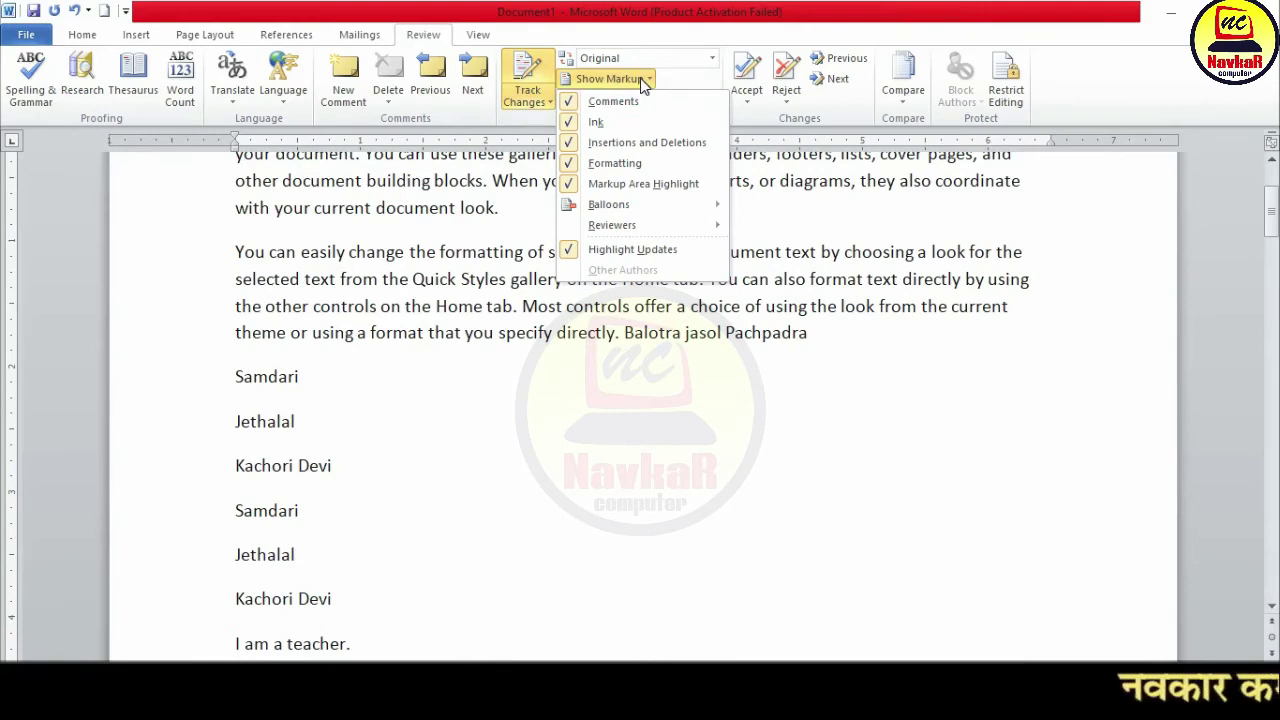
pyautogui.click(640, 101)
pyautogui.scroll(-10, 672, 415)
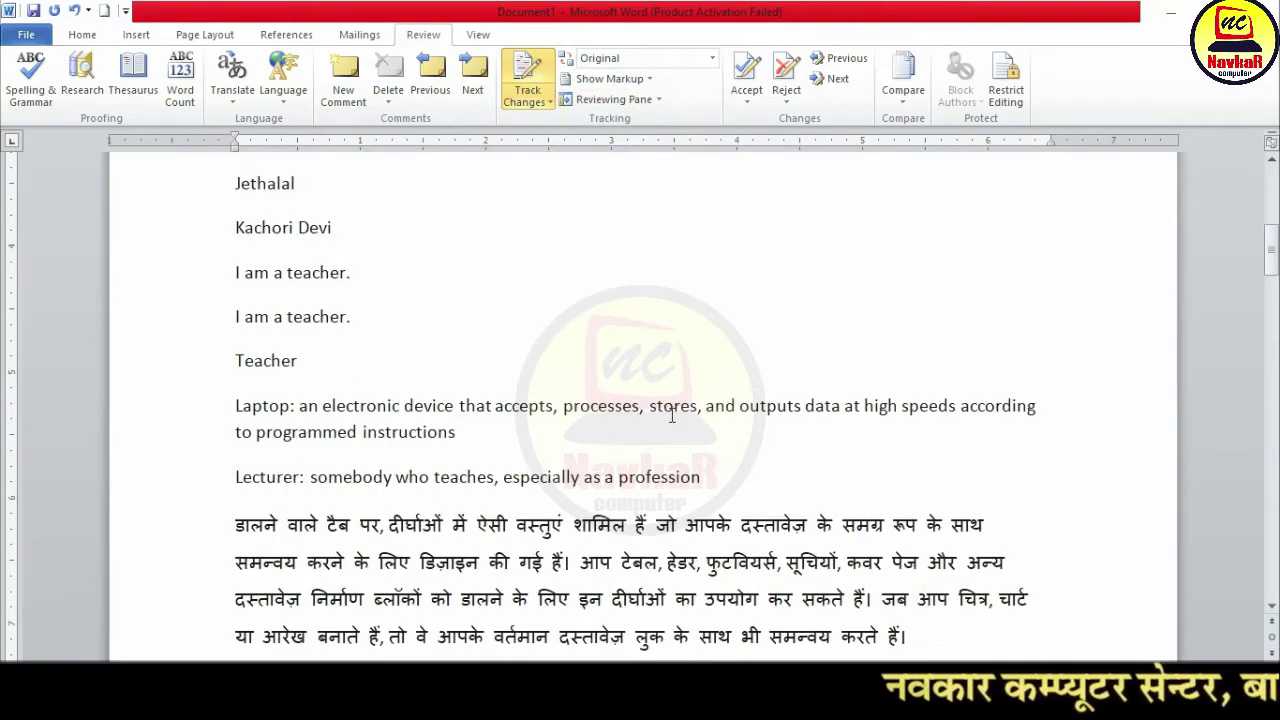
pyautogui.scroll(8, 672, 415)
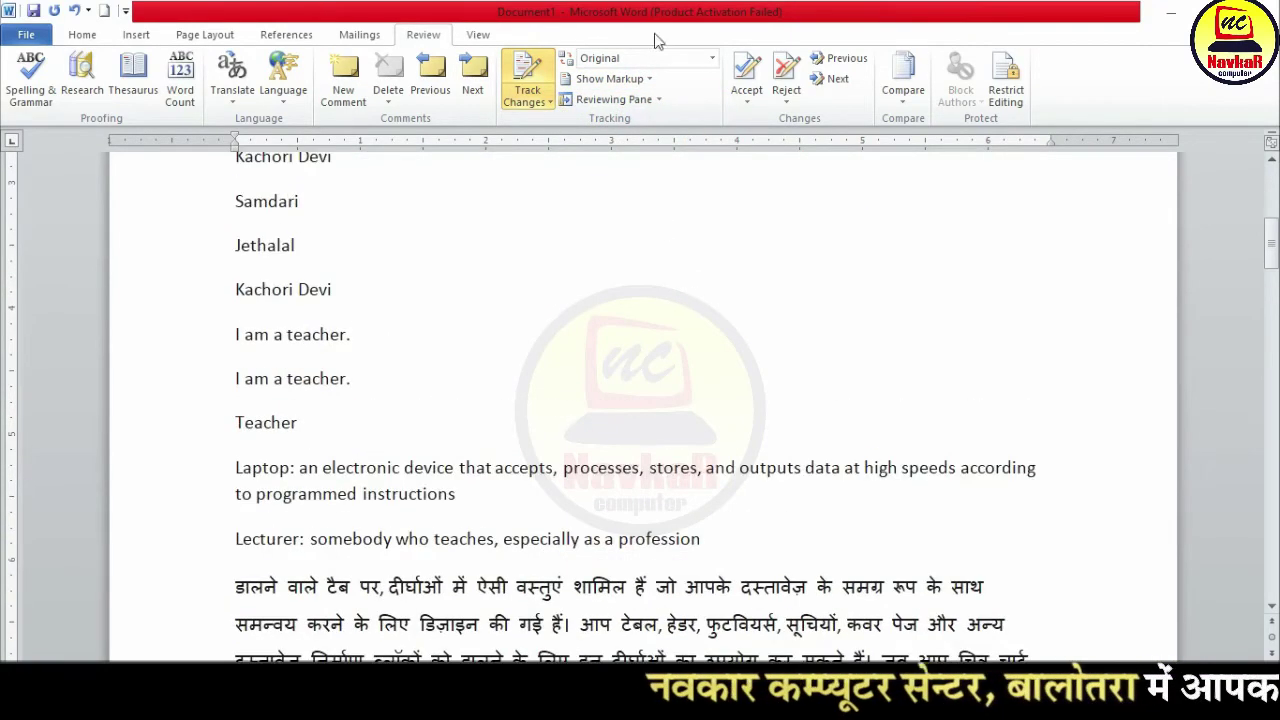
pyautogui.click(610, 78)
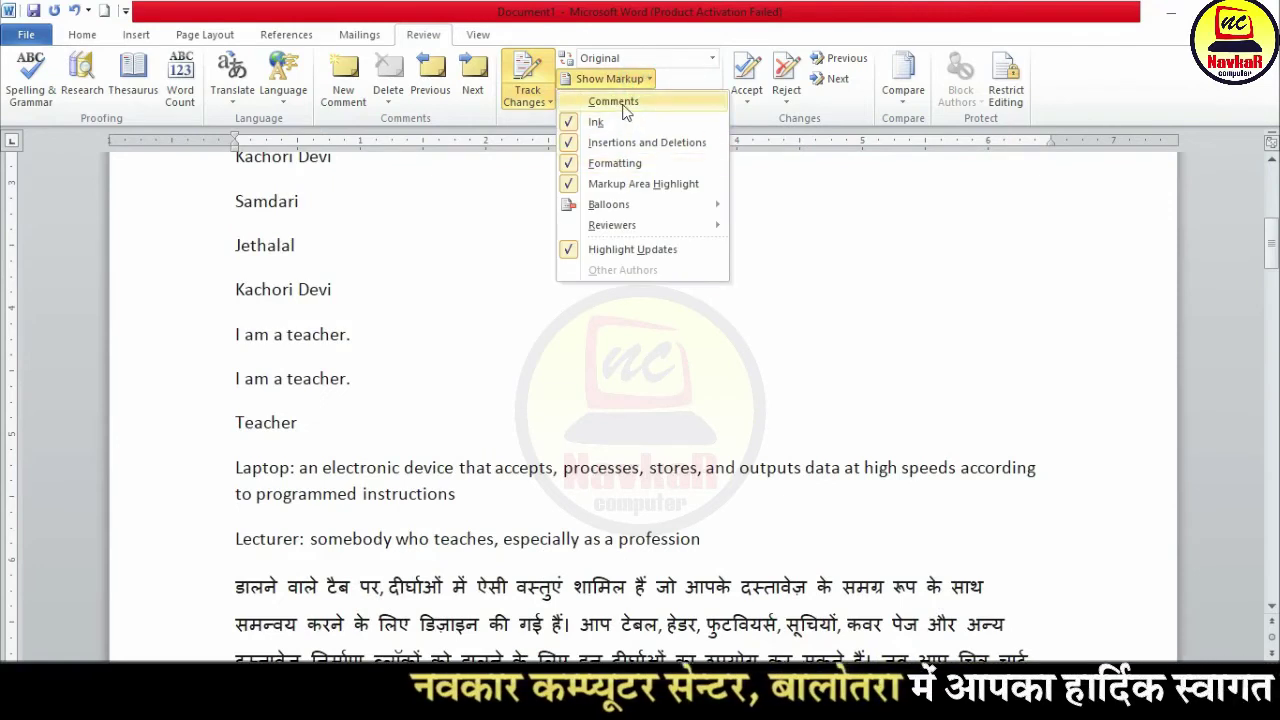
pyautogui.click(623, 104)
# Step: Add comments with placeholder text to the word Kachori and to 'a teacher.'
pyautogui.doubleClick(169, 289)
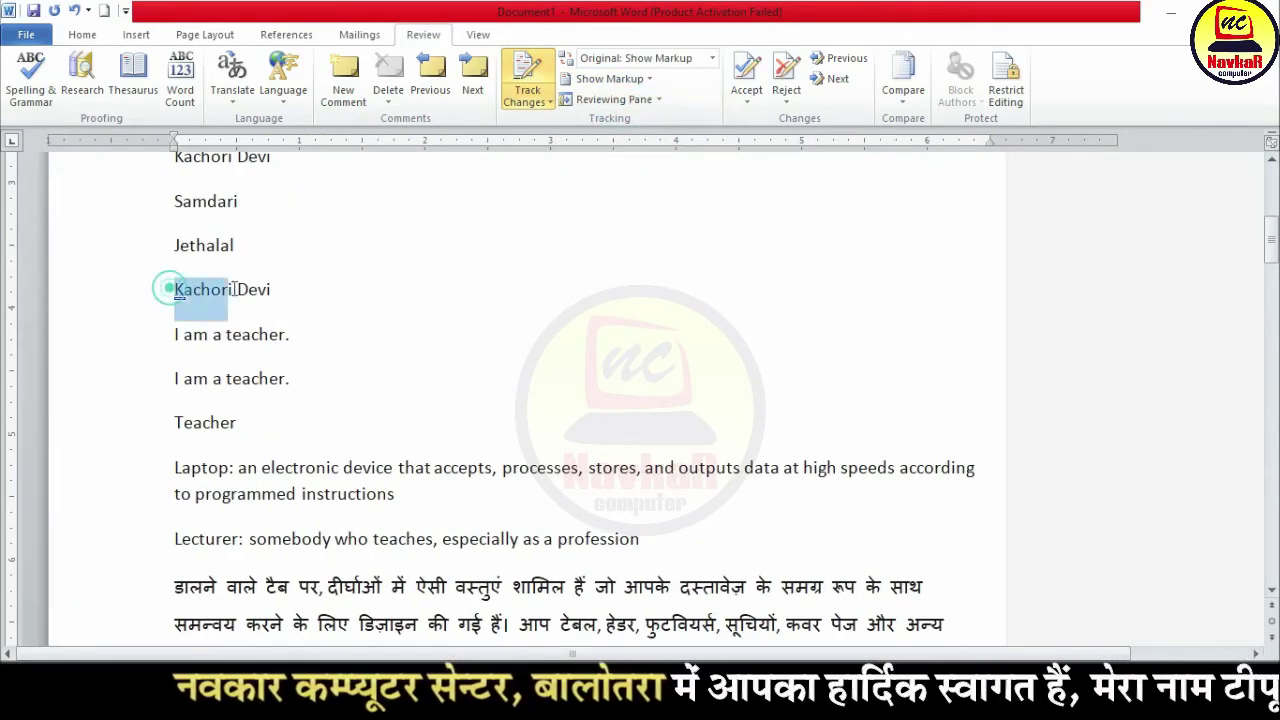
pyautogui.click(343, 80)
pyautogui.write('fasfdasdf')
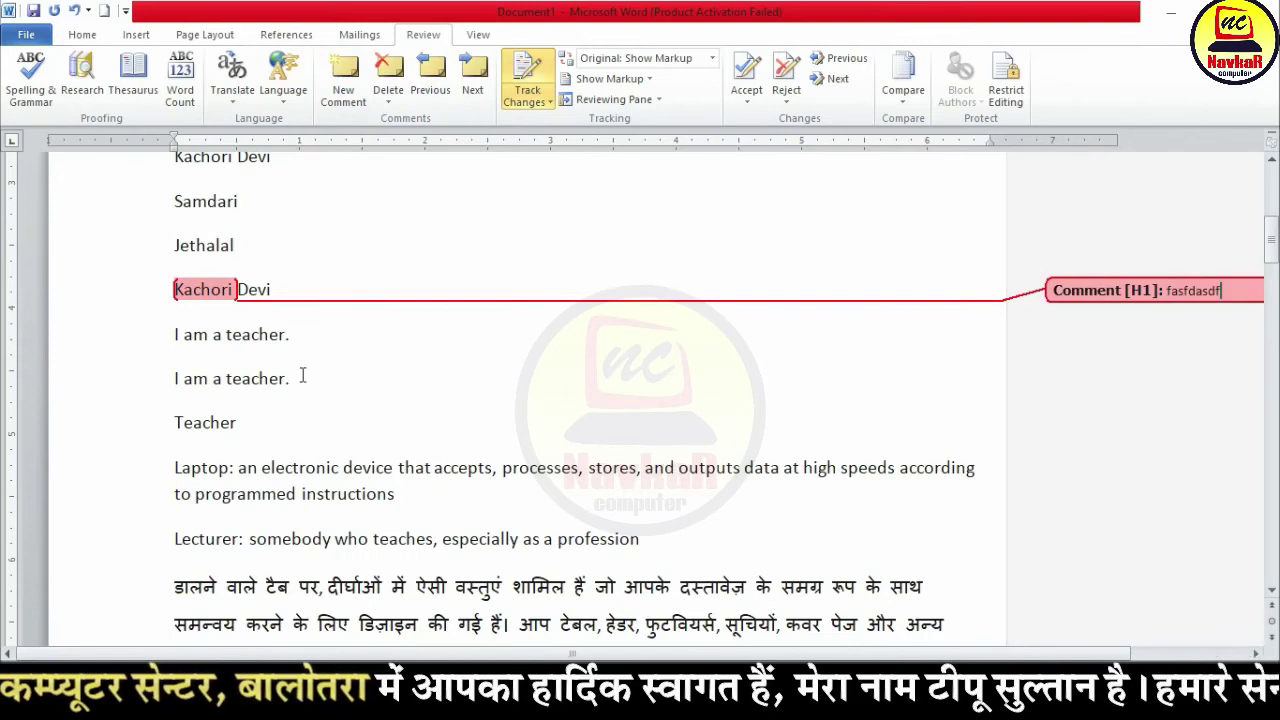
pyautogui.moveTo(296, 378); pyautogui.dragTo(213, 378)
pyautogui.click(343, 80)
pyautogui.write('asdfasdf')
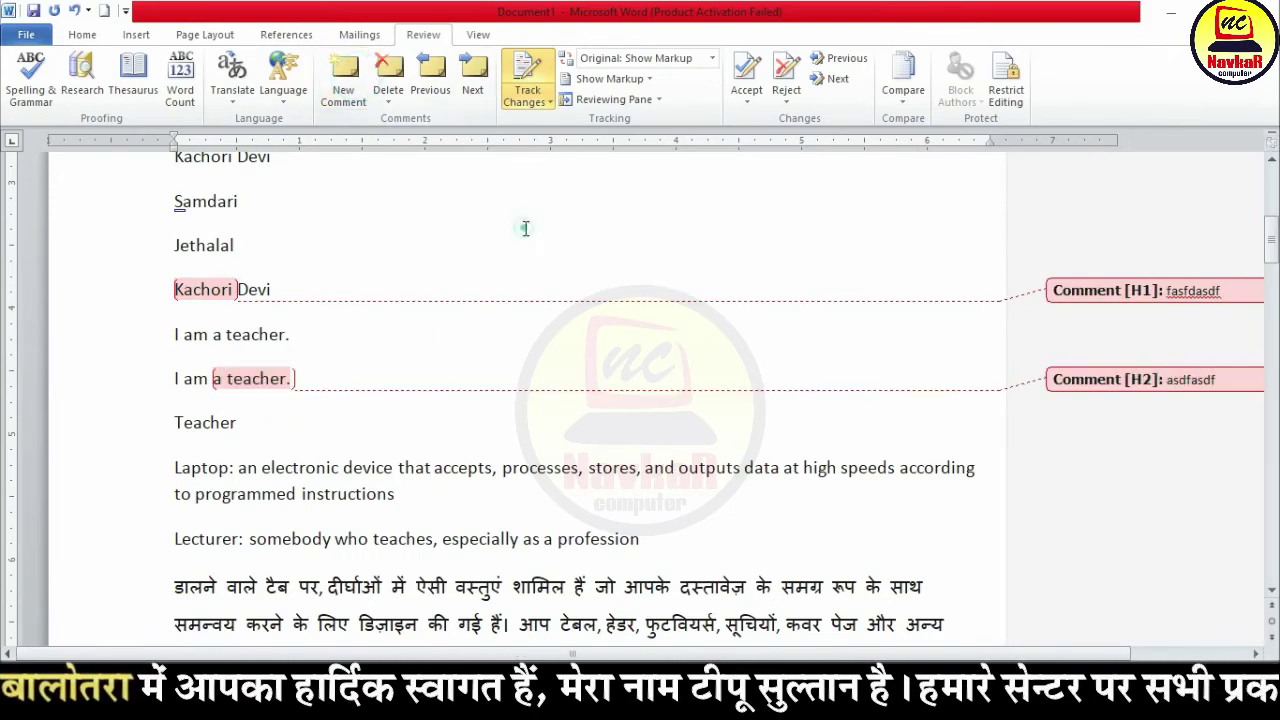
# Step: Toggle comment display off and on again in the Show Markup options
pyautogui.click(643, 79)
pyautogui.click(627, 106)
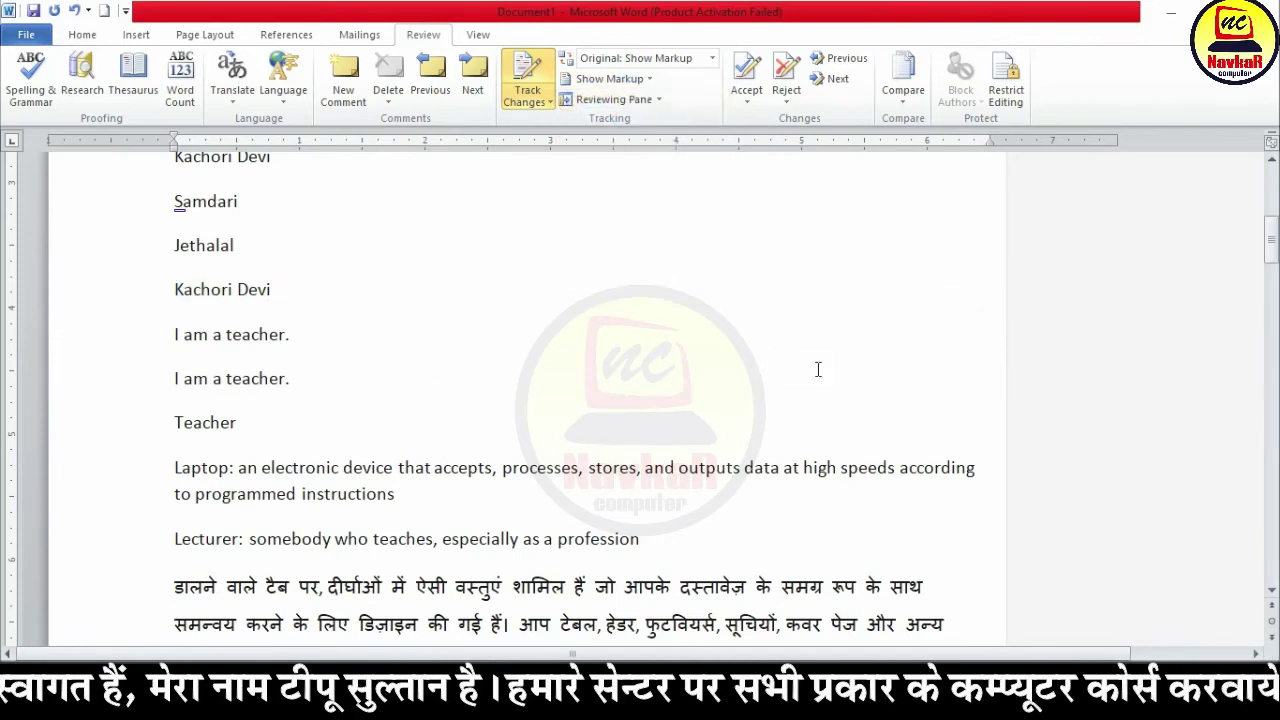
pyautogui.click(620, 79)
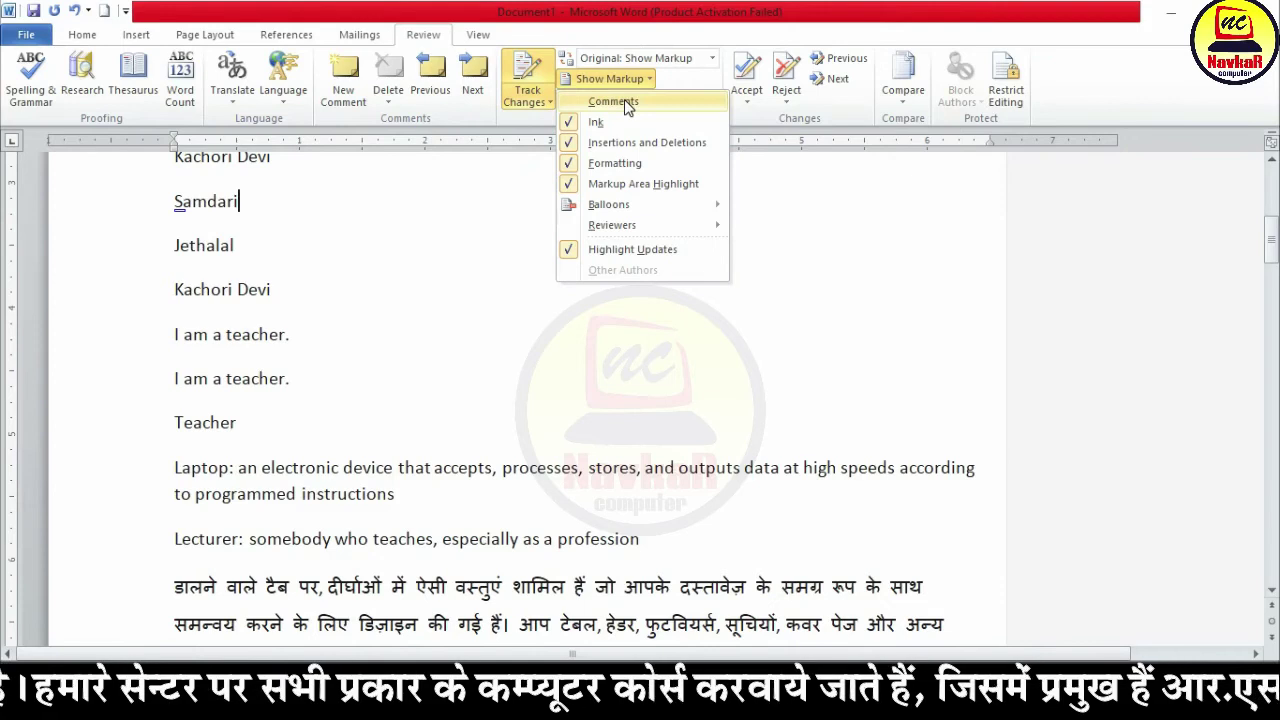
pyautogui.click(624, 100)
pyautogui.click(646, 80)
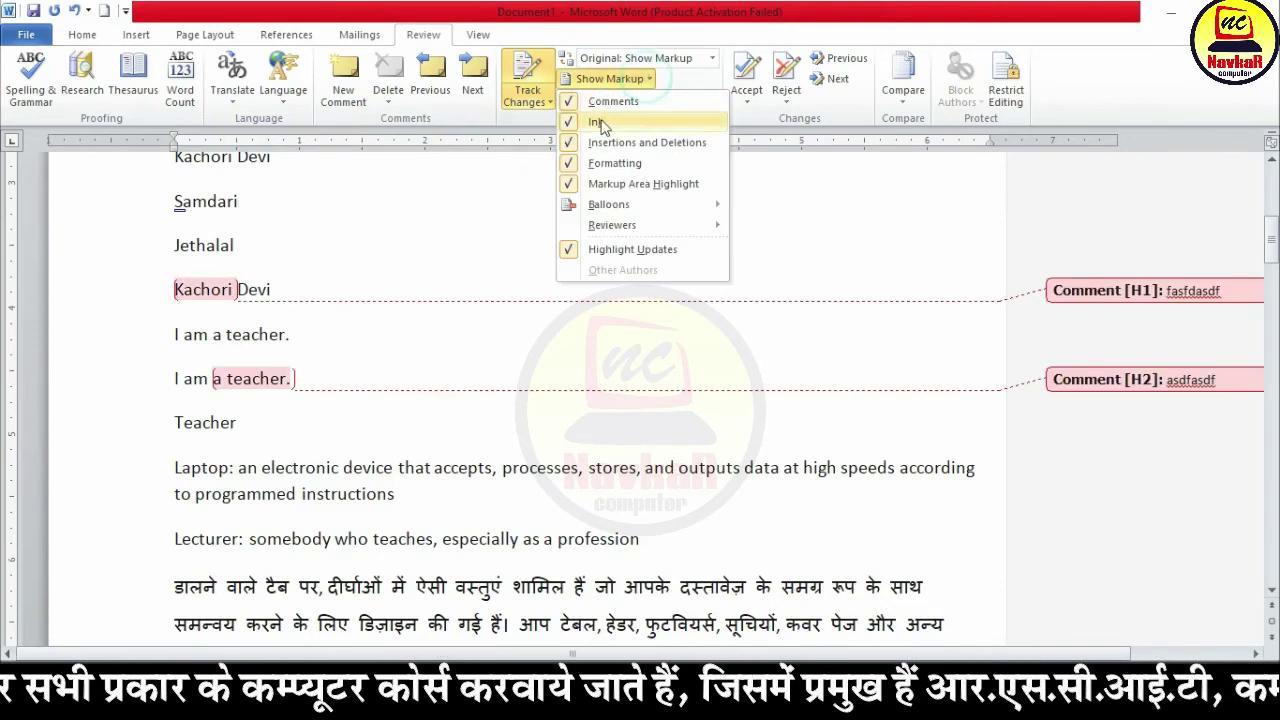
pyautogui.click(496, 265)
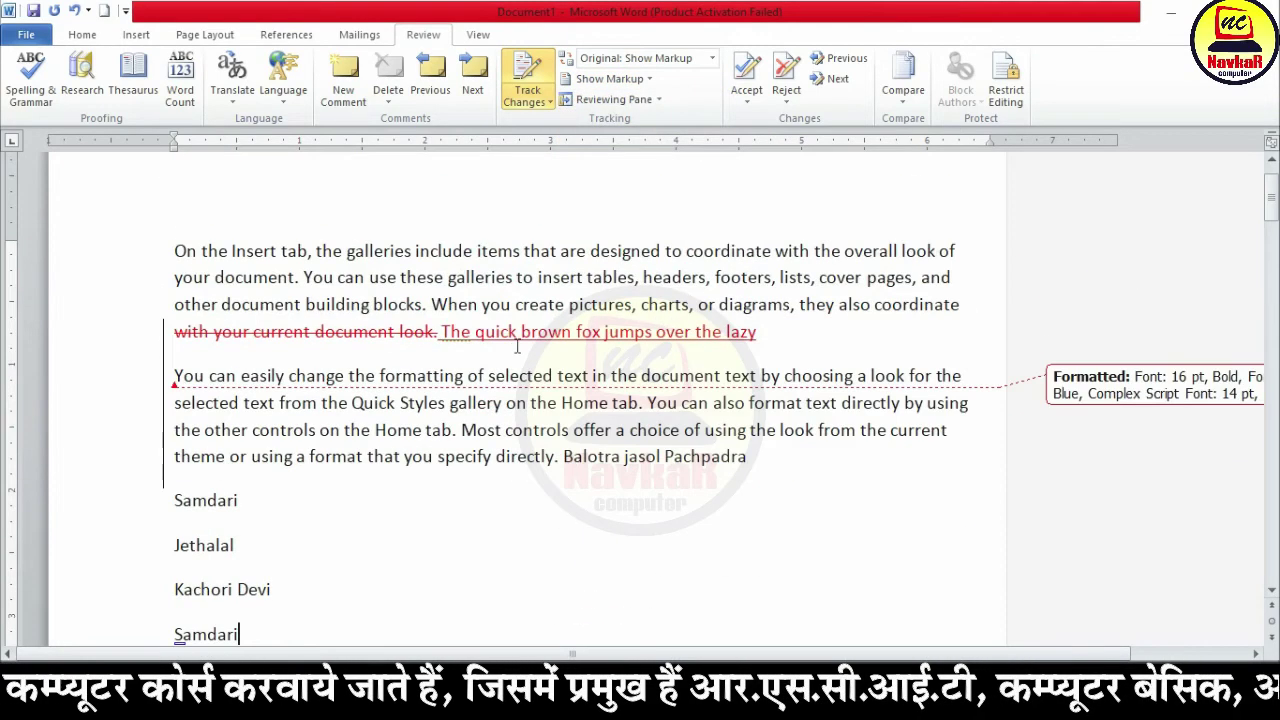
pyautogui.click(612, 79)
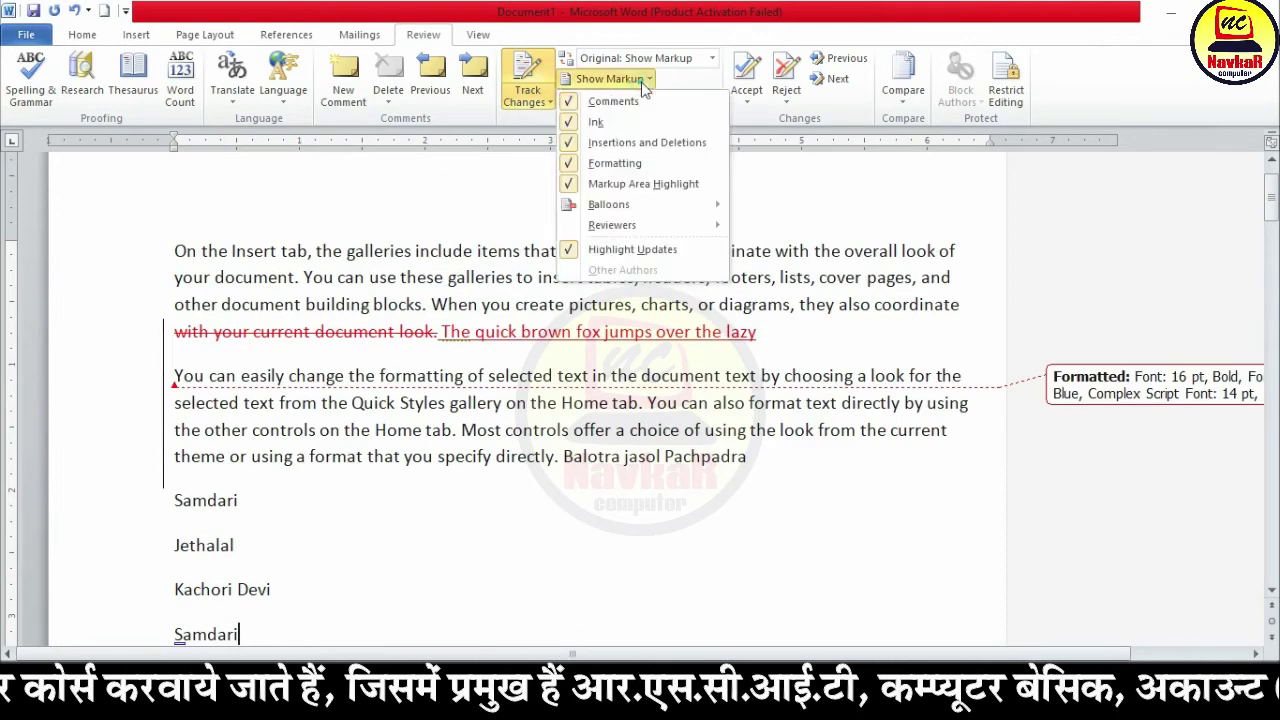
# Step: Delete 'these galleries to' as a tracked change and undo the stray typed text
pyautogui.click(613, 143)
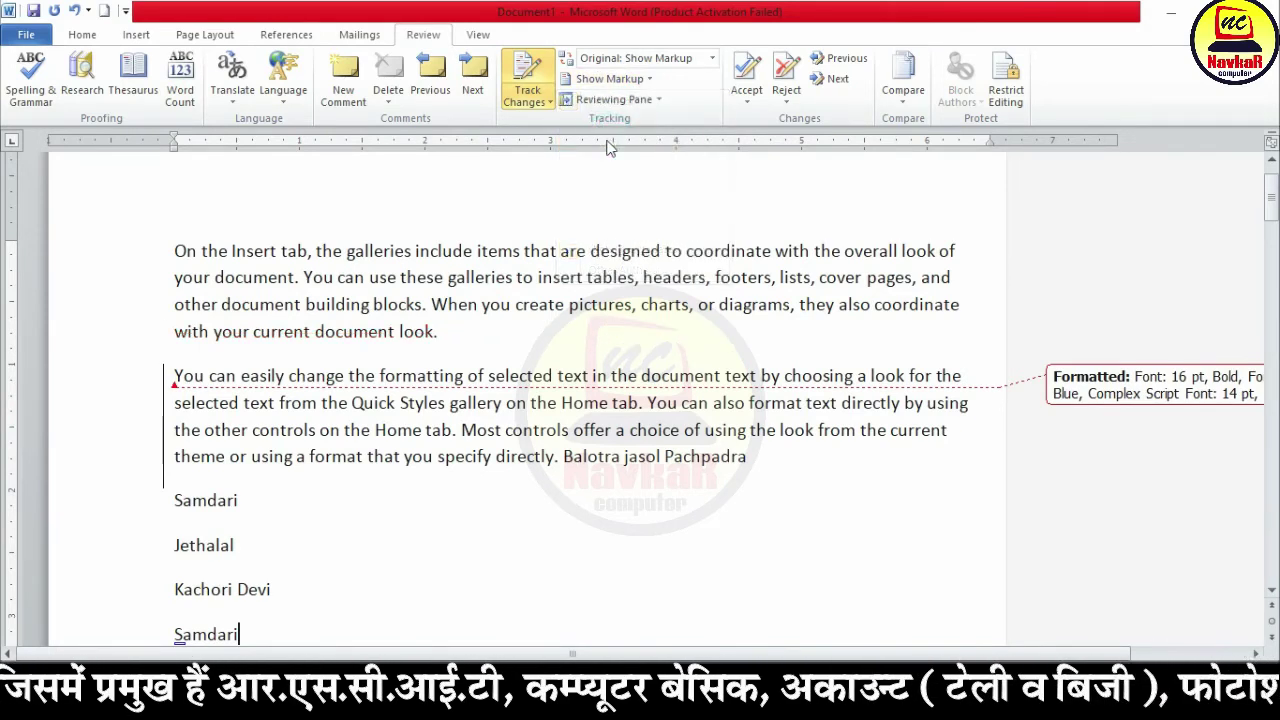
pyautogui.moveTo(536, 277); pyautogui.dragTo(400, 278)
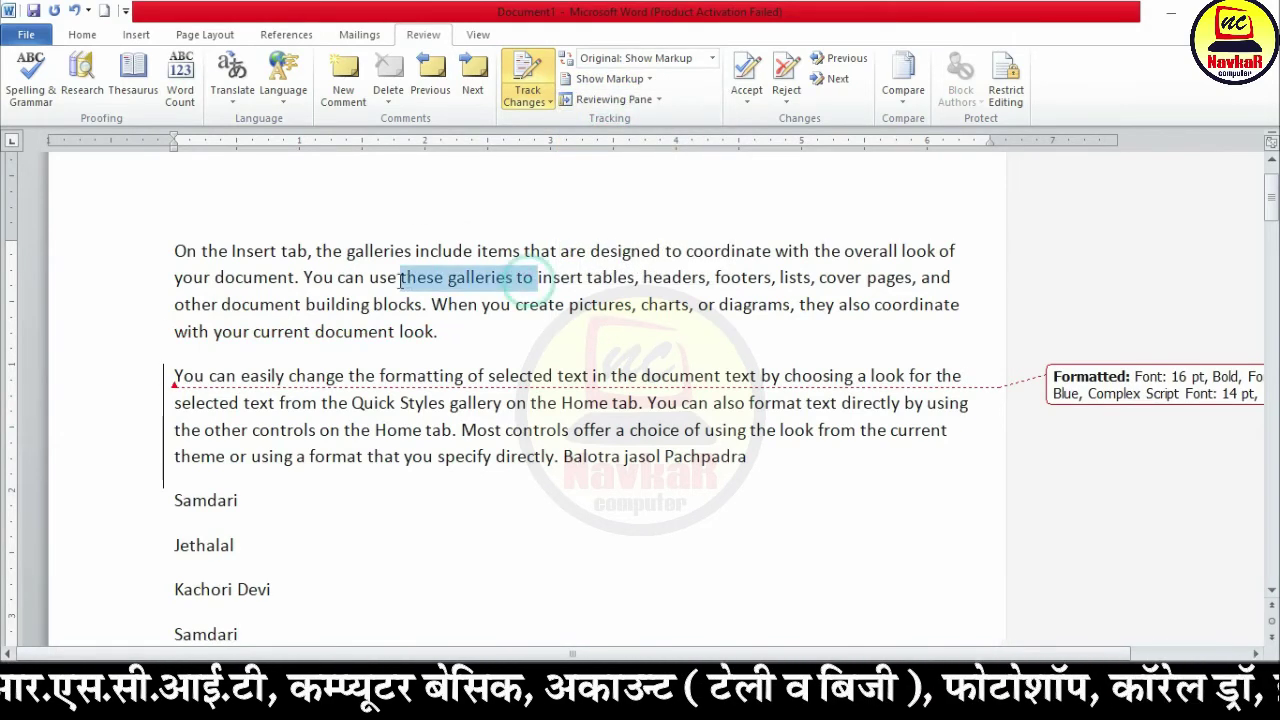
pyautogui.press('Delete')
pyautogui.write('ssfgfgs')
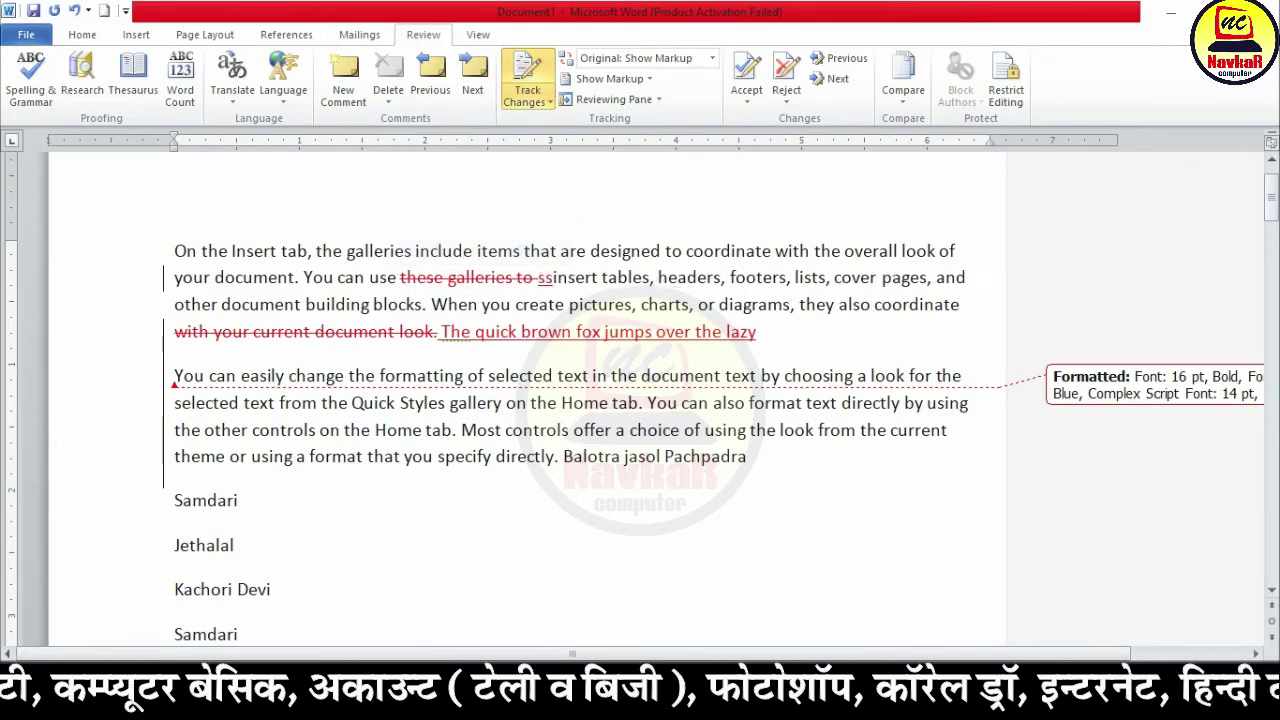
pyautogui.click(571, 375)
pyautogui.click(605, 78)
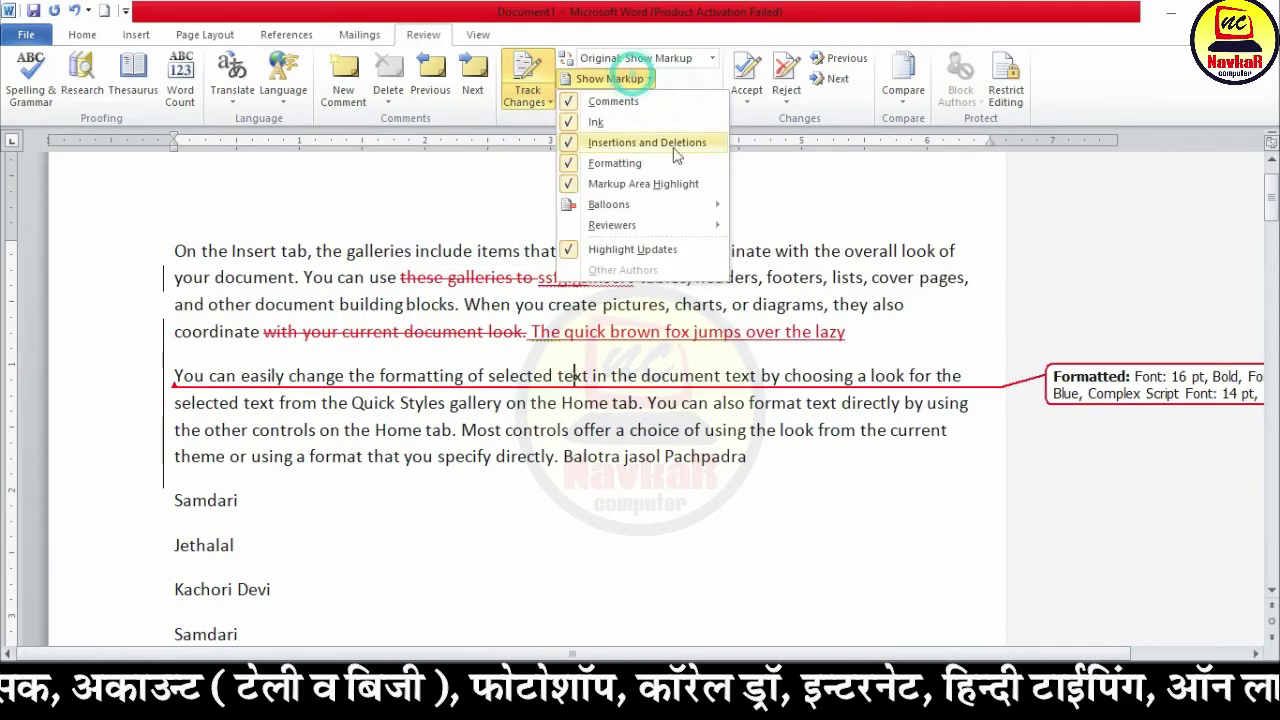
pyautogui.click(612, 146)
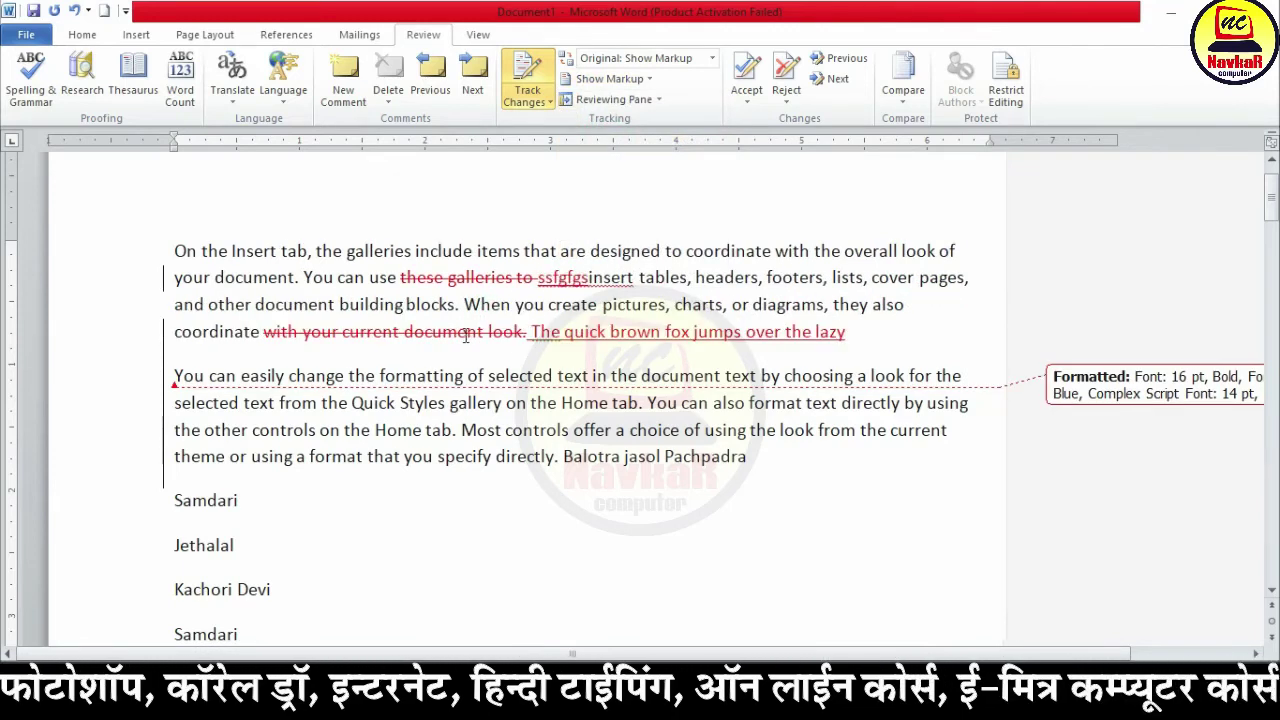
pyautogui.hotkey('ctrl', 'z')
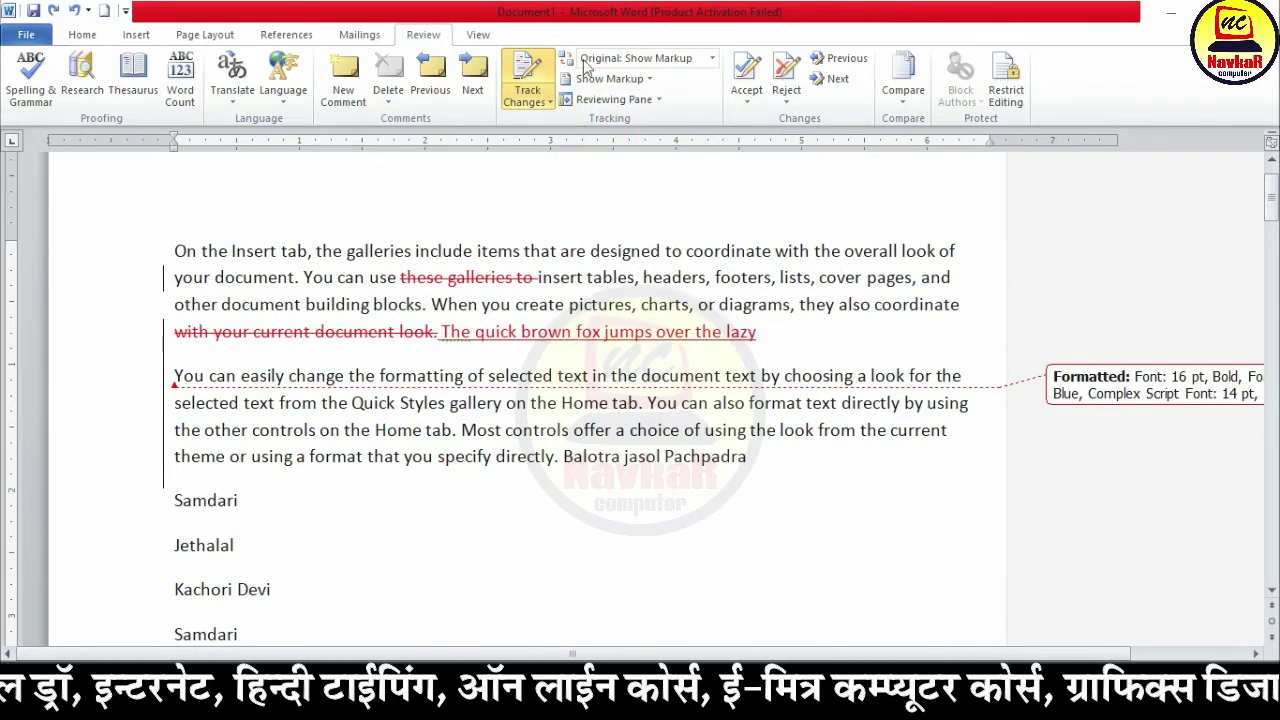
# Step: Hide insertion and deletion markup, then show it again
pyautogui.click(605, 78)
pyautogui.click(579, 146)
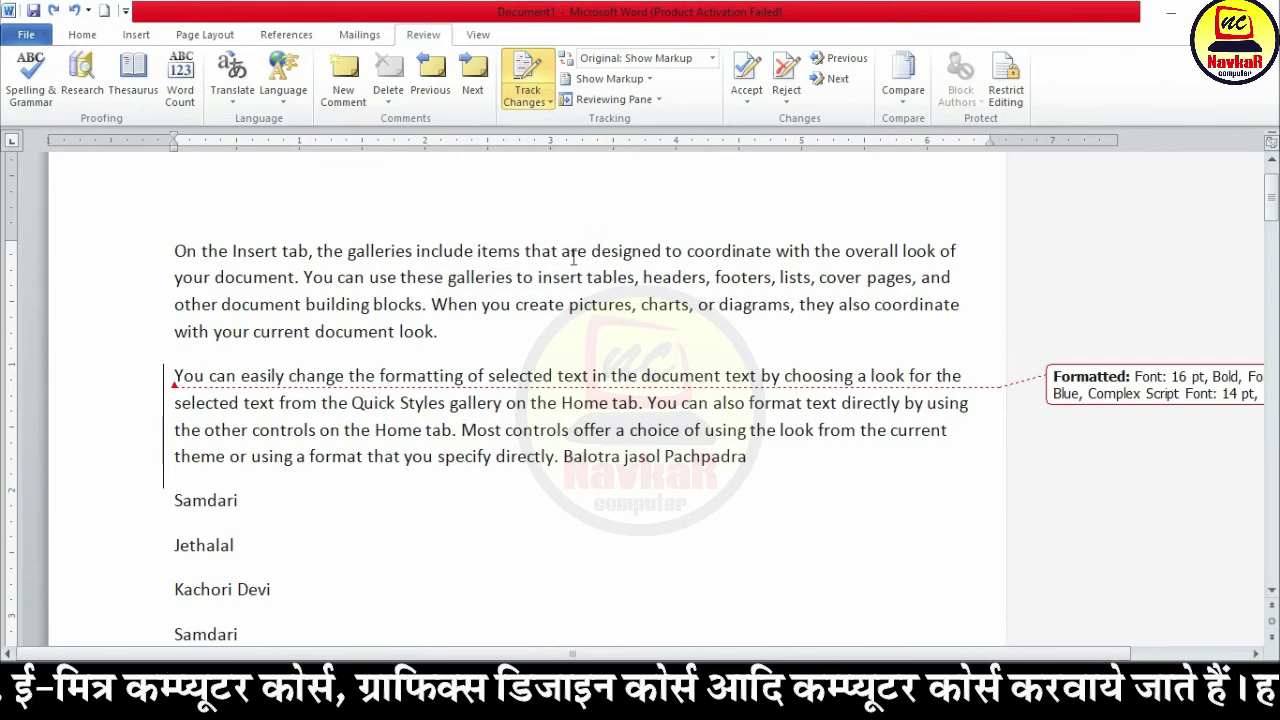
pyautogui.click(609, 78)
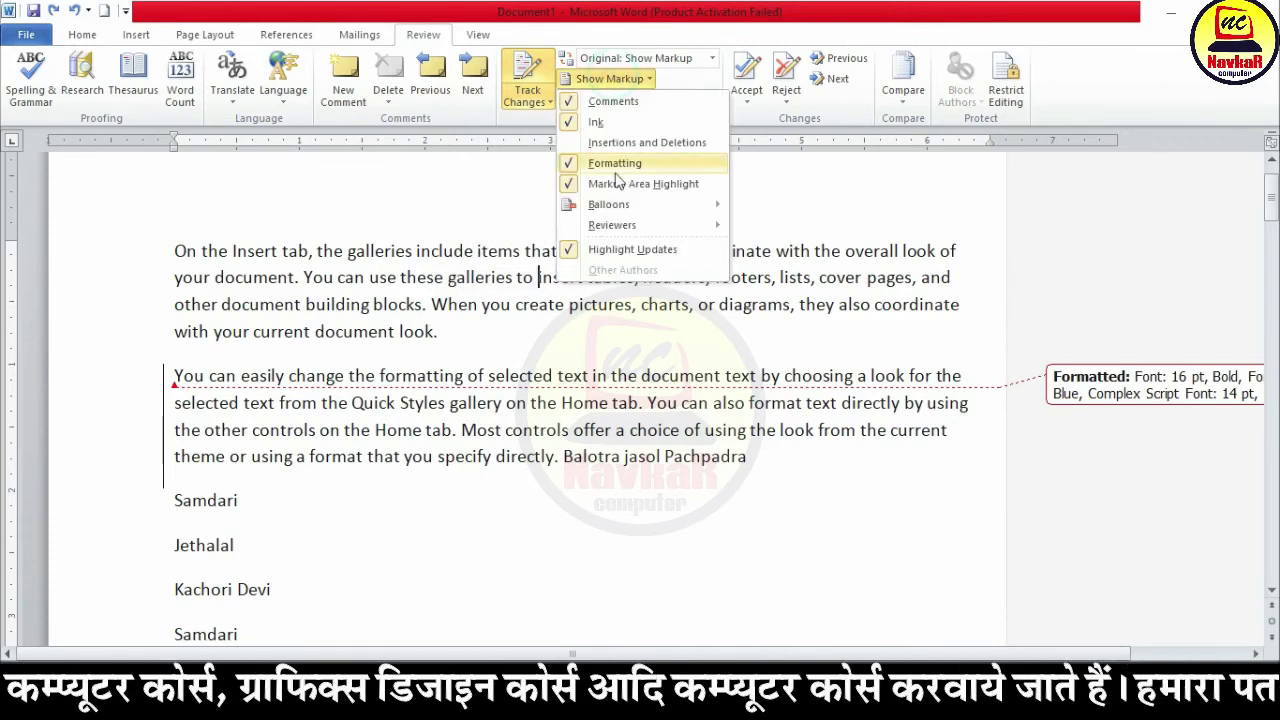
pyautogui.click(634, 148)
# Step: Hide formatting change markup, then restore it so all markup is displayed
pyautogui.click(612, 80)
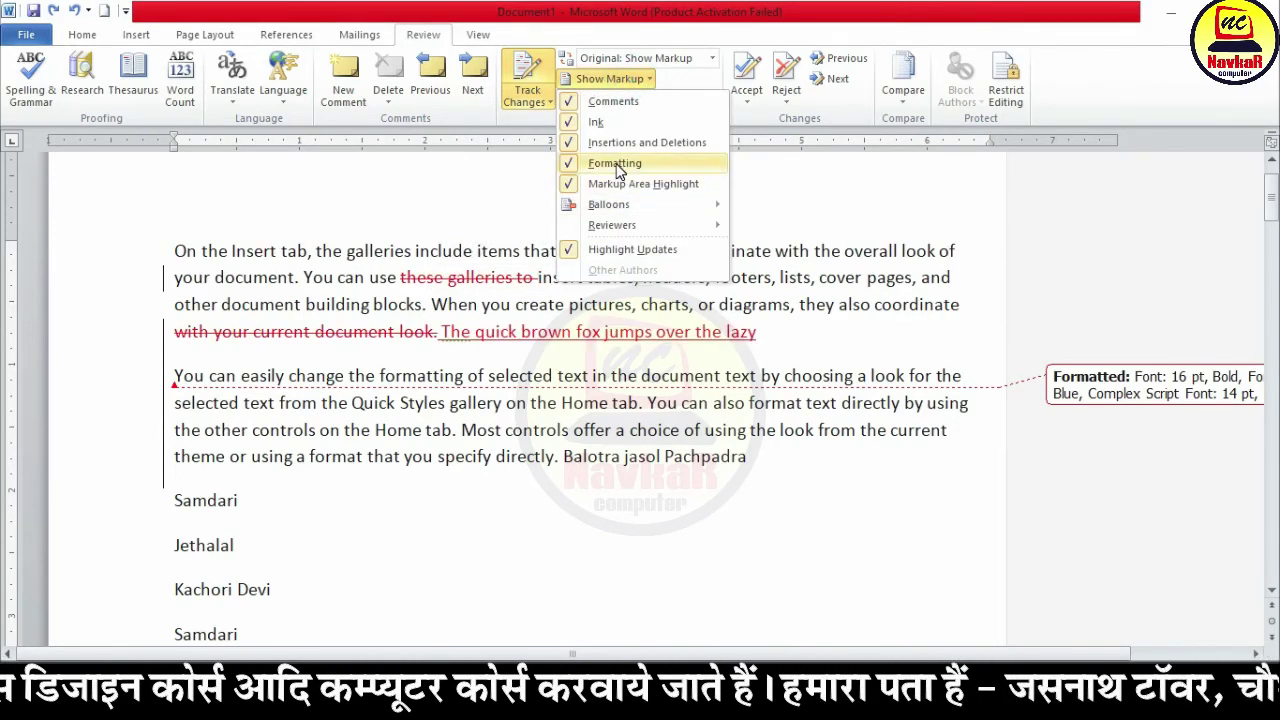
pyautogui.click(615, 163)
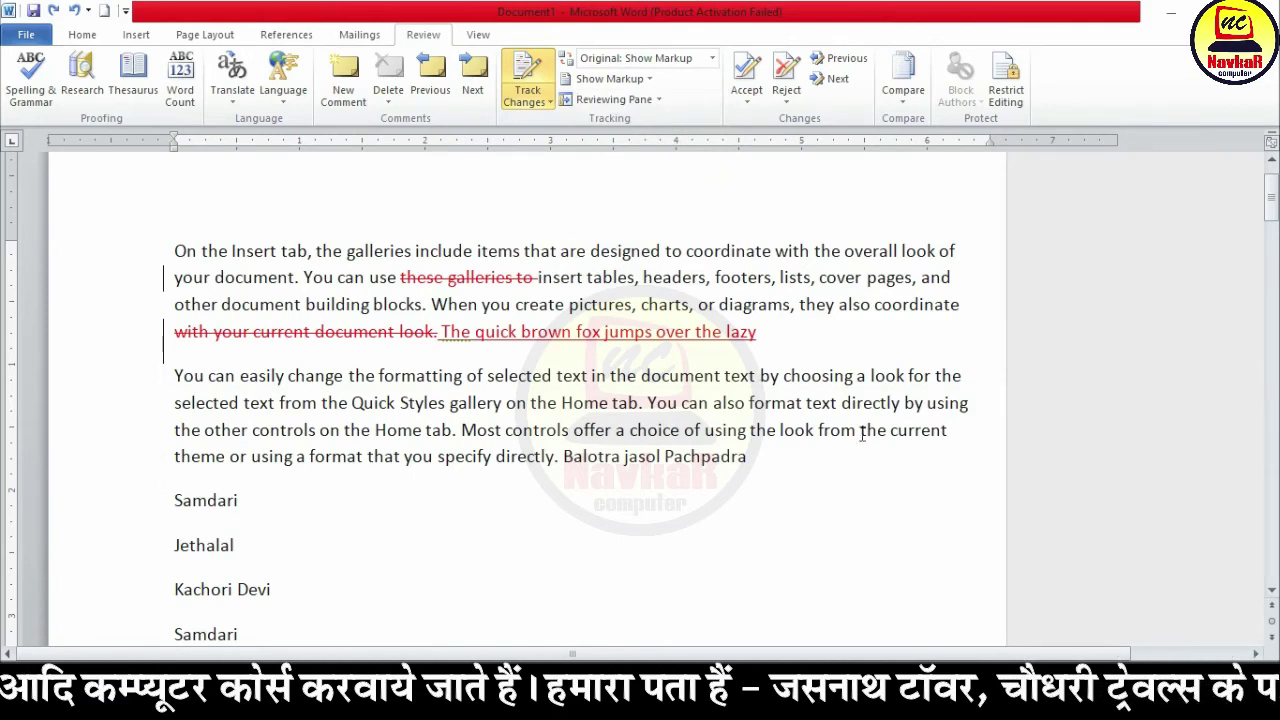
pyautogui.moveTo(749, 456); pyautogui.dragTo(449, 402)
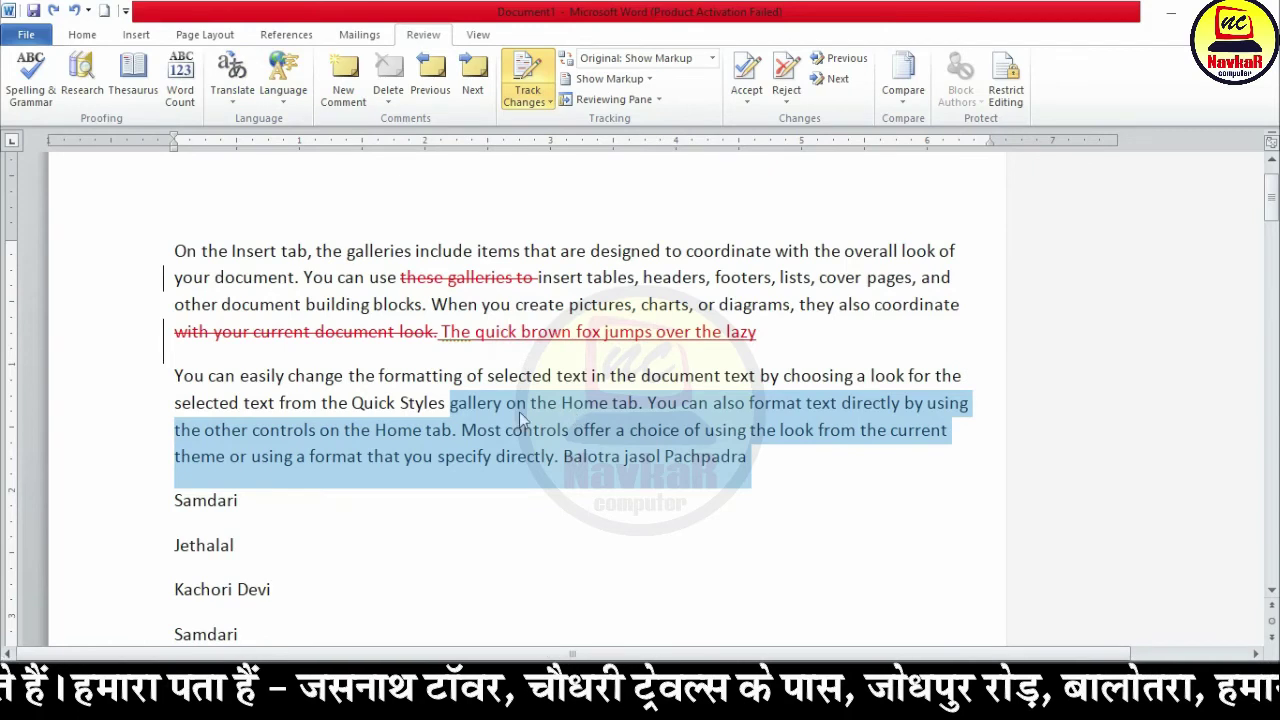
pyautogui.click(573, 400)
pyautogui.click(600, 78)
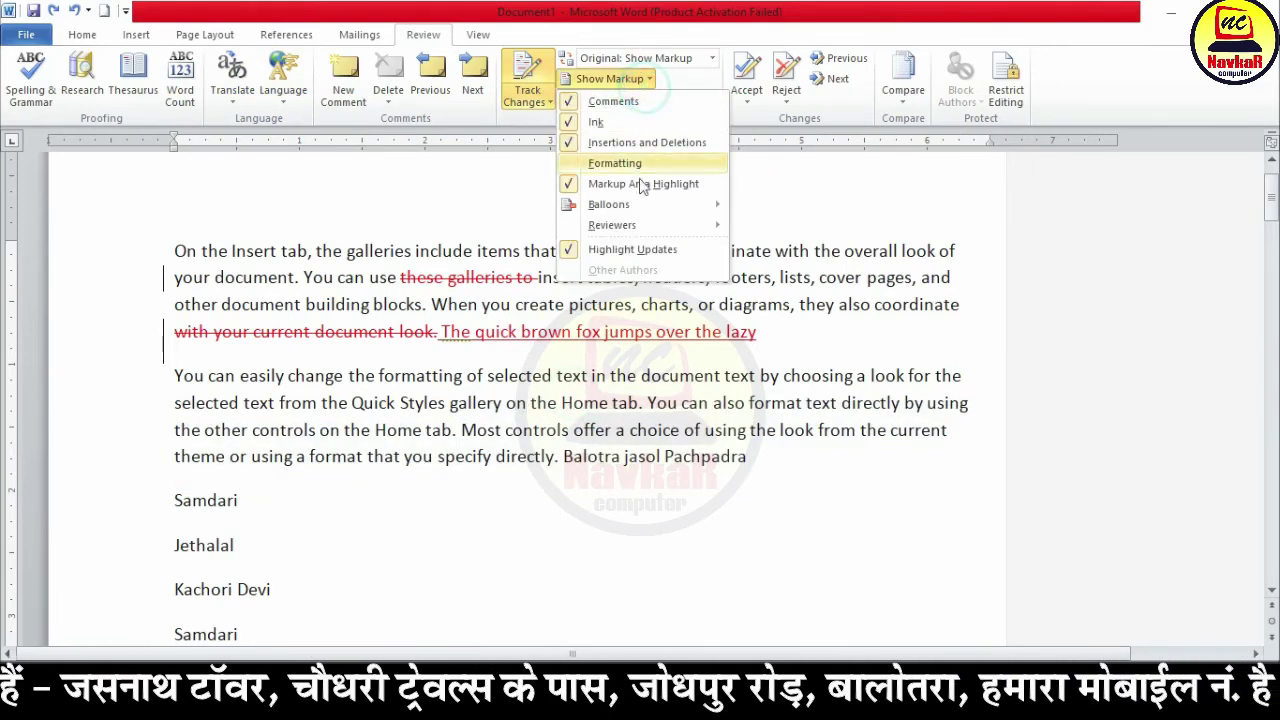
pyautogui.click(607, 170)
pyautogui.click(608, 78)
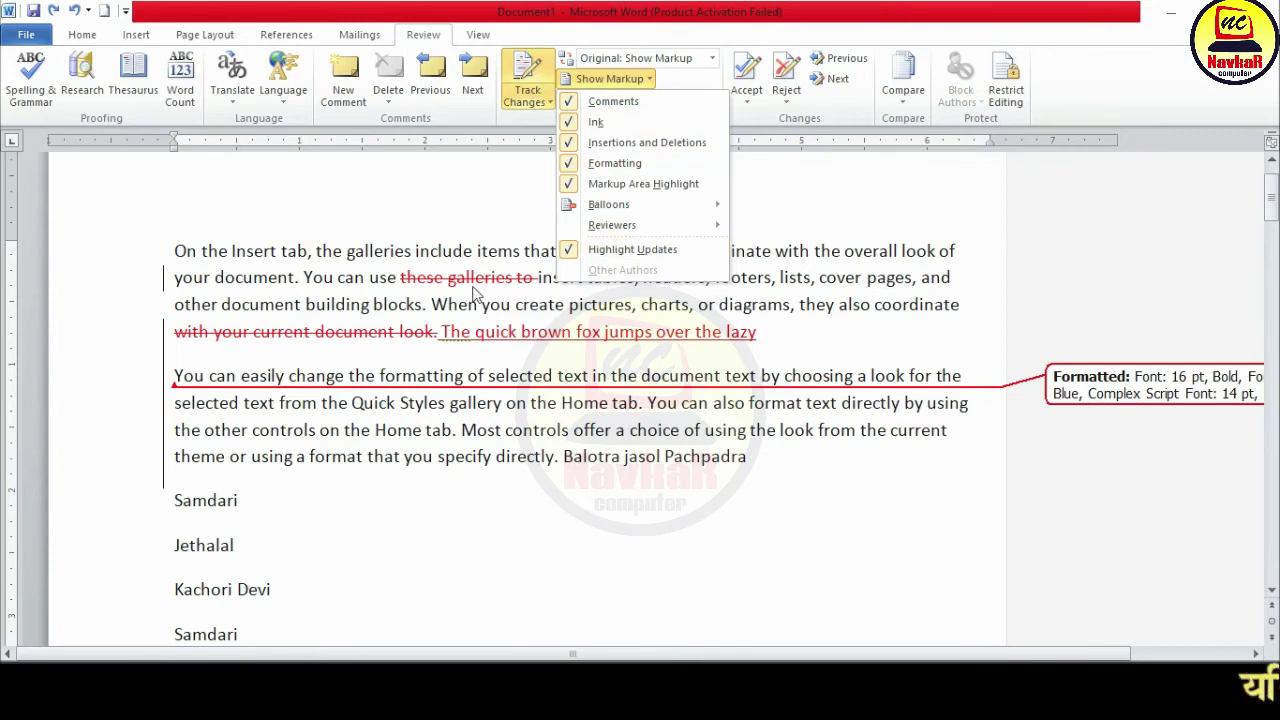
pyautogui.press('Escape')
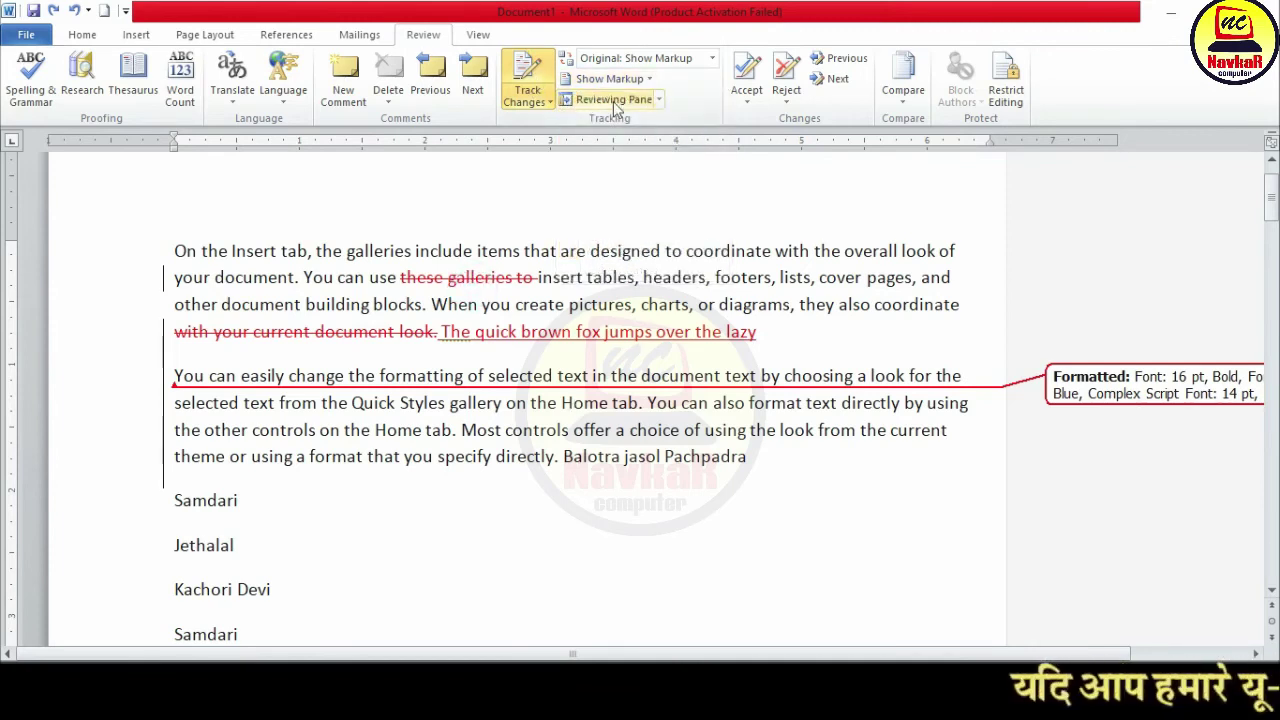
pyautogui.click(613, 101)
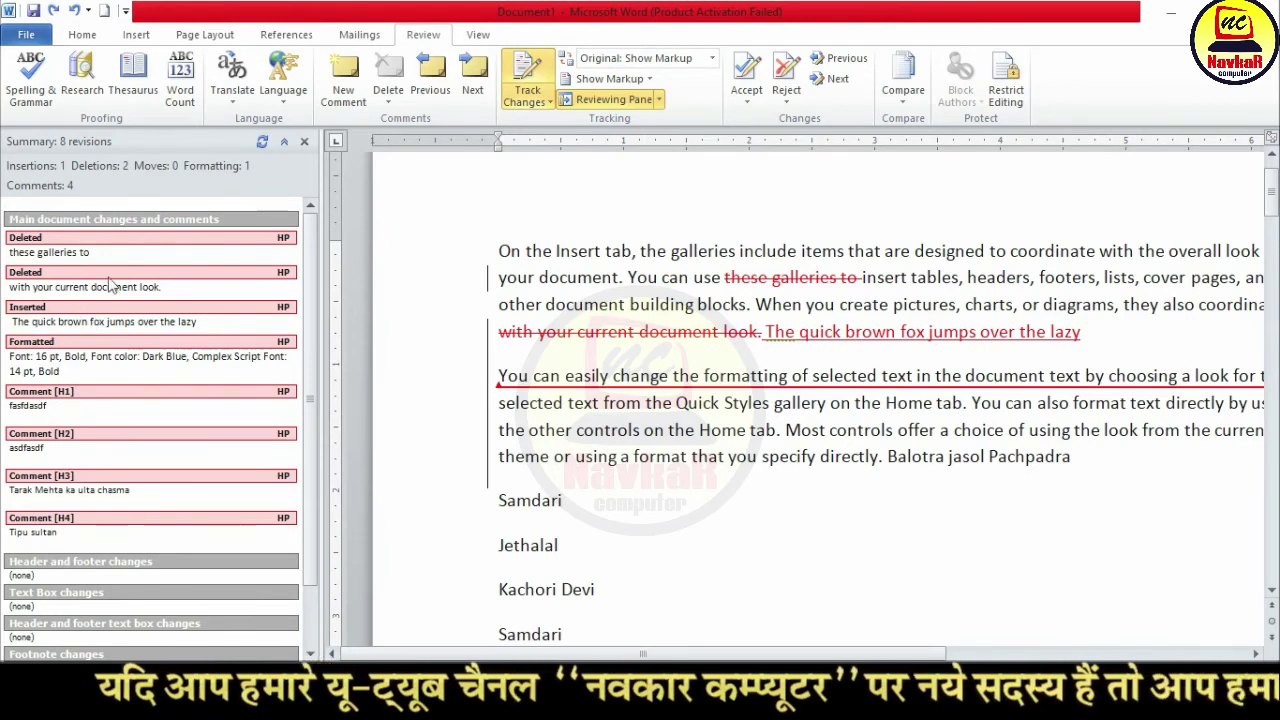
pyautogui.click(304, 141)
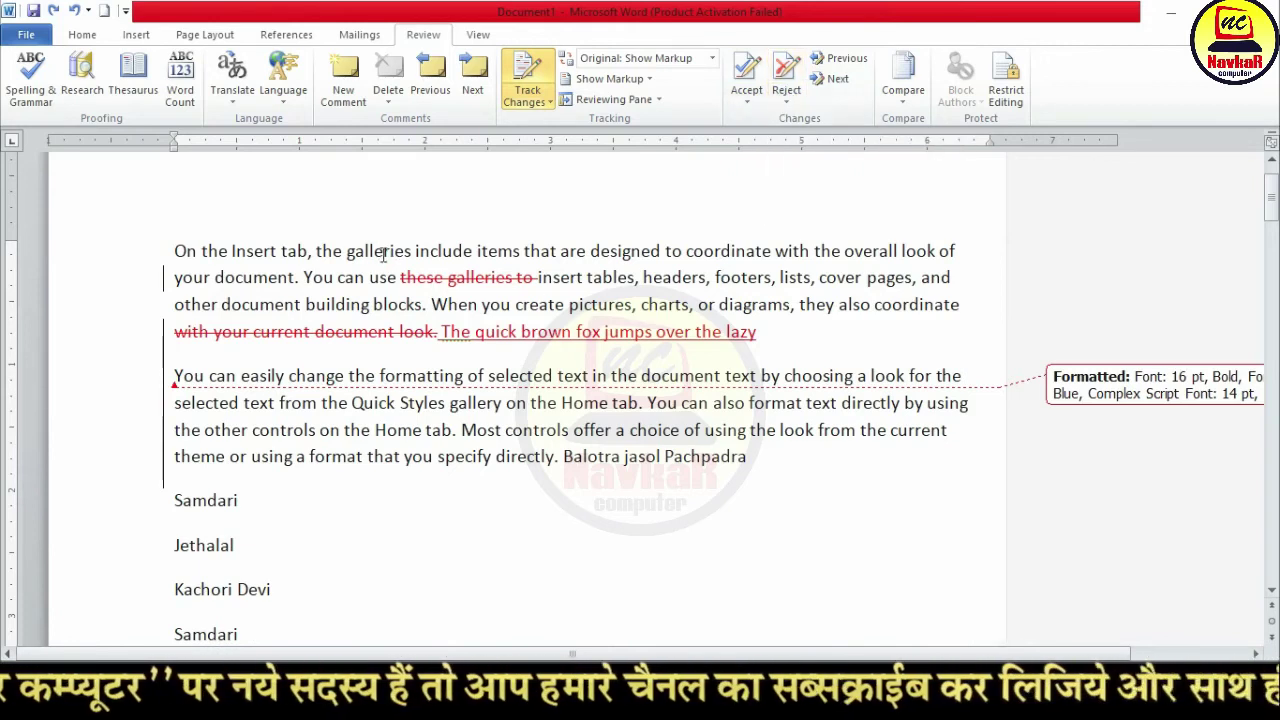
pyautogui.click(768, 80)
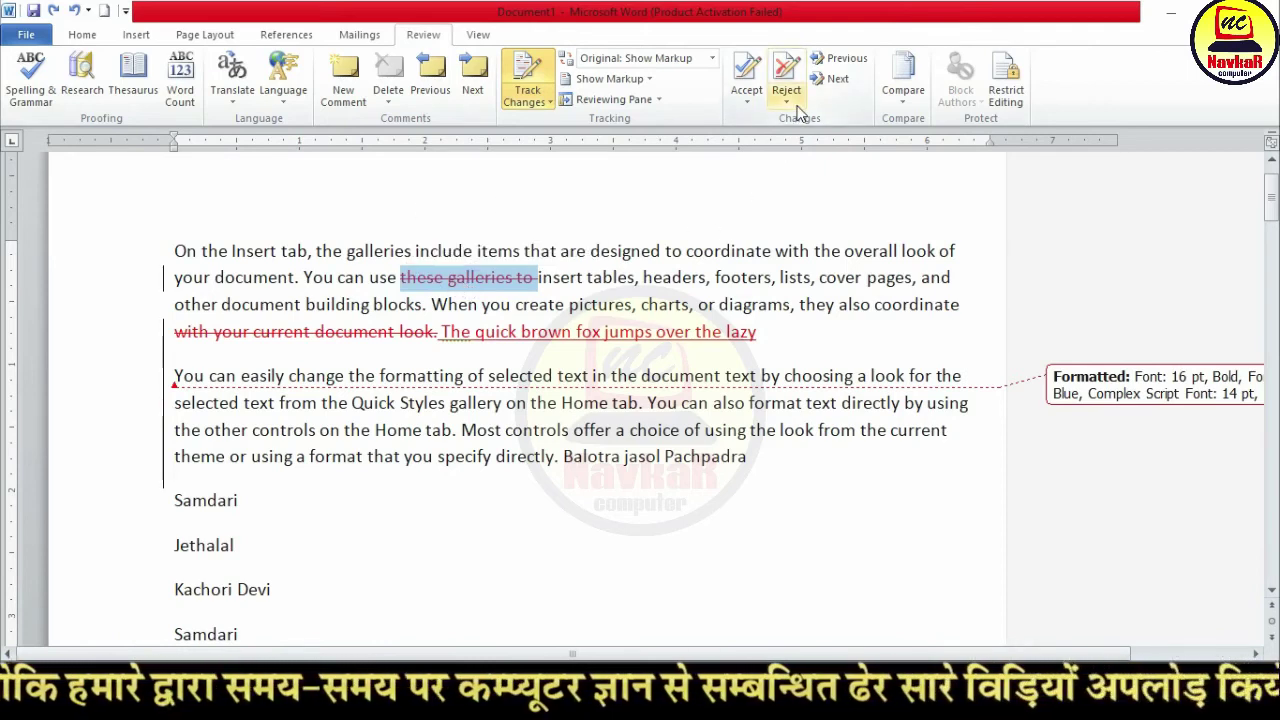
# Step: Accept the deletions of 'these galleries to' and 'with your current document look.'
pyautogui.click(747, 72)
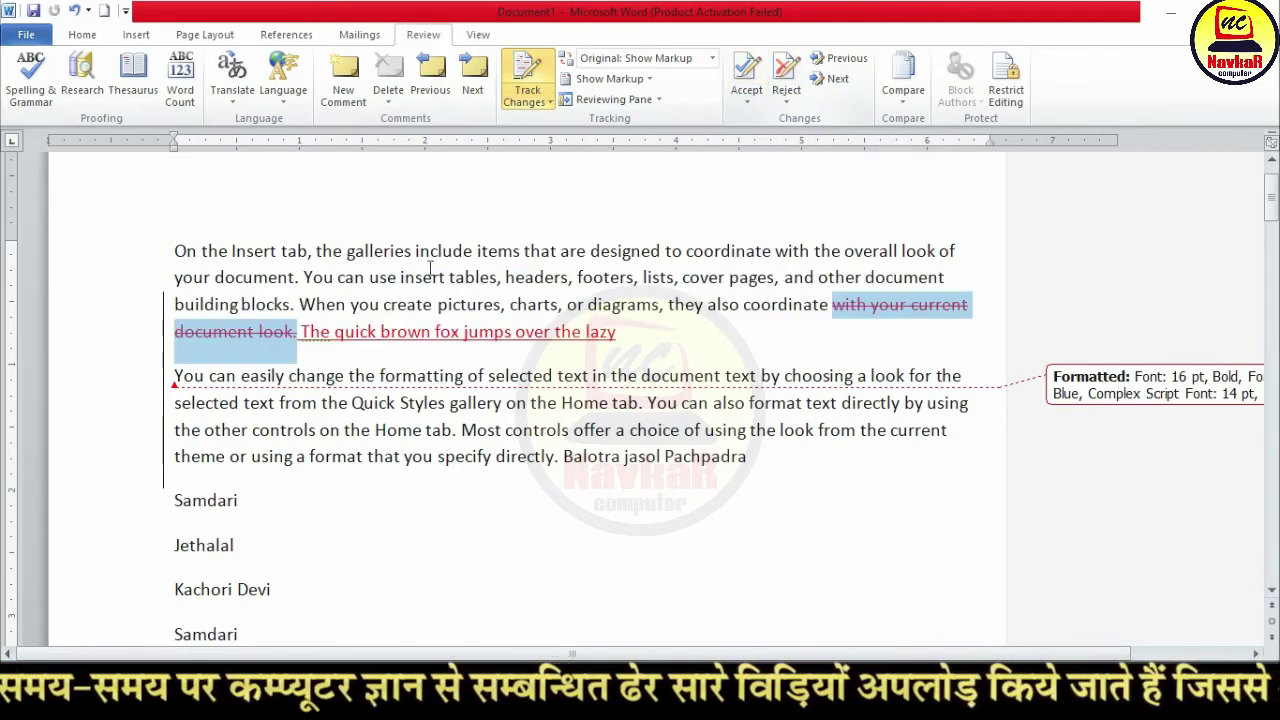
pyautogui.click(747, 72)
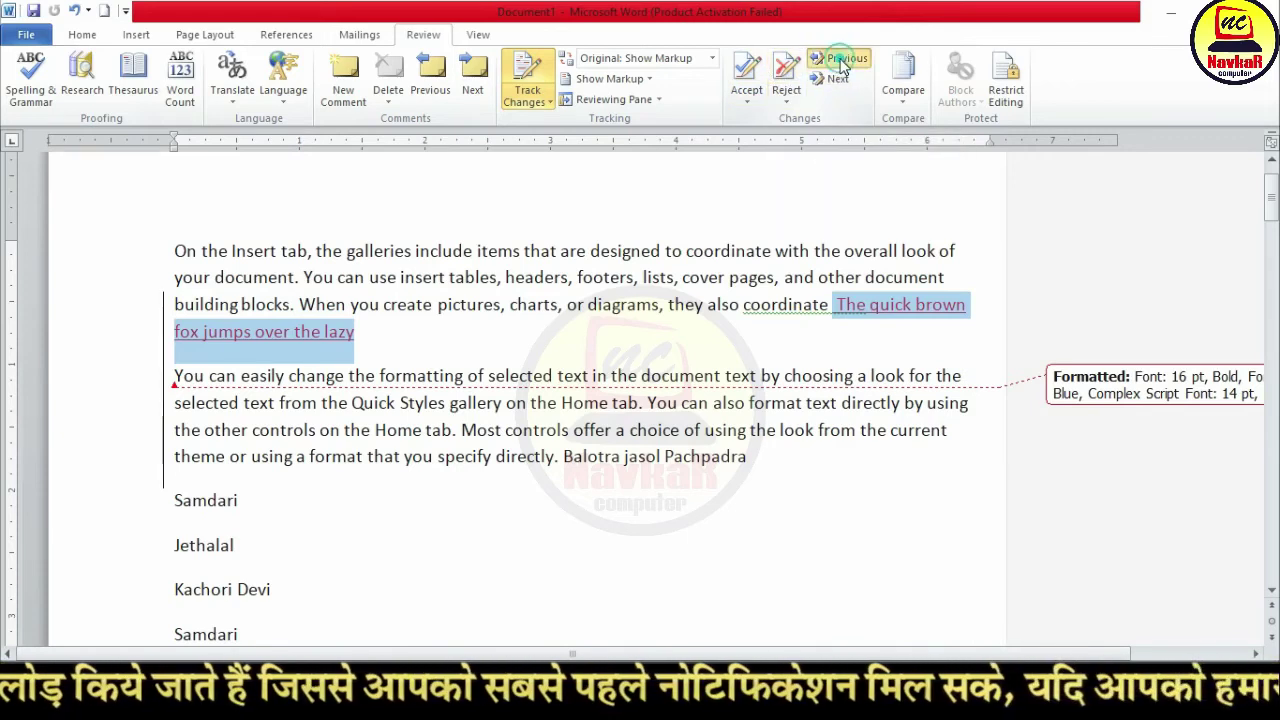
pyautogui.click(842, 62)
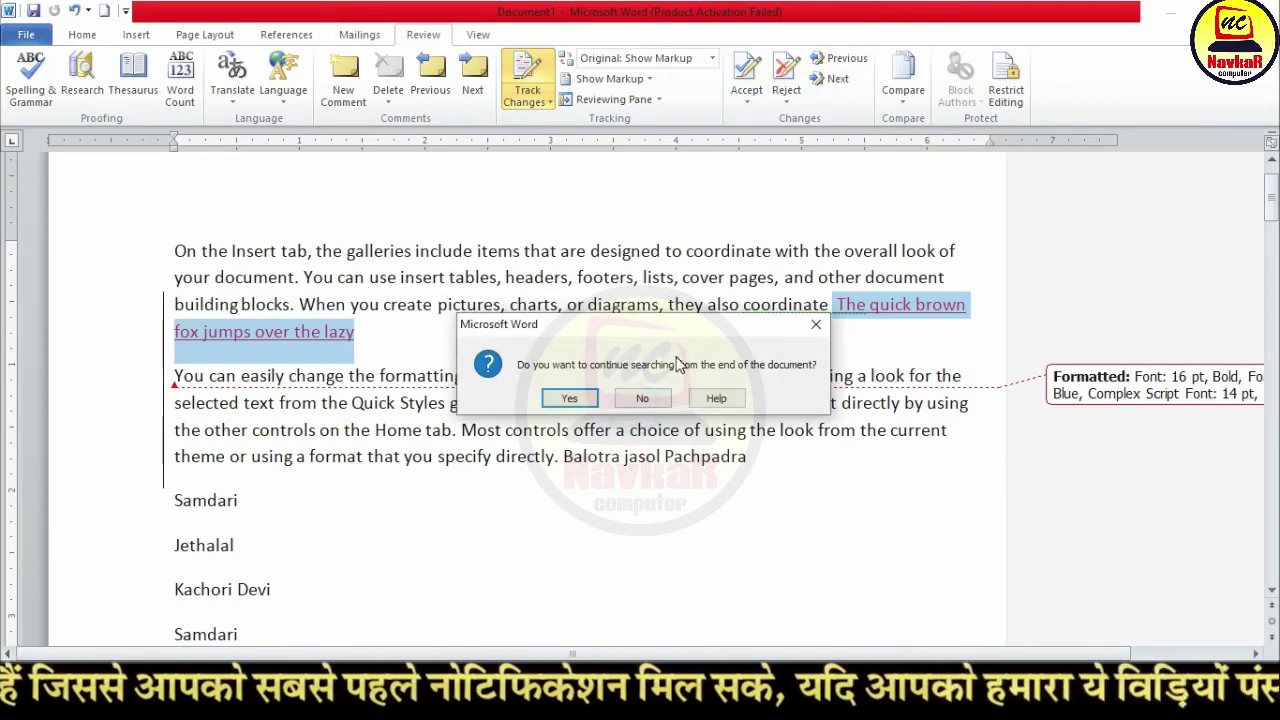
pyautogui.click(658, 398)
# Step: Step through the remaining tracked changes and Kachori comment with Next and Previous
pyautogui.click(837, 79)
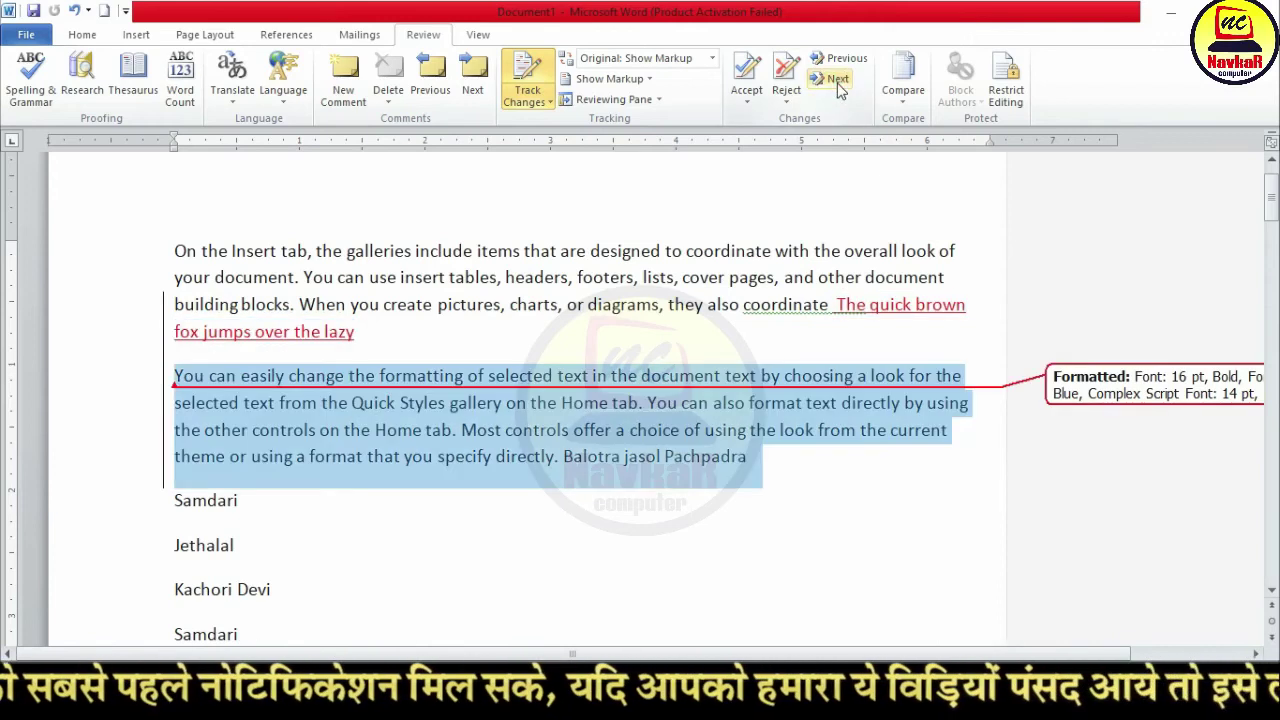
pyautogui.click(837, 80)
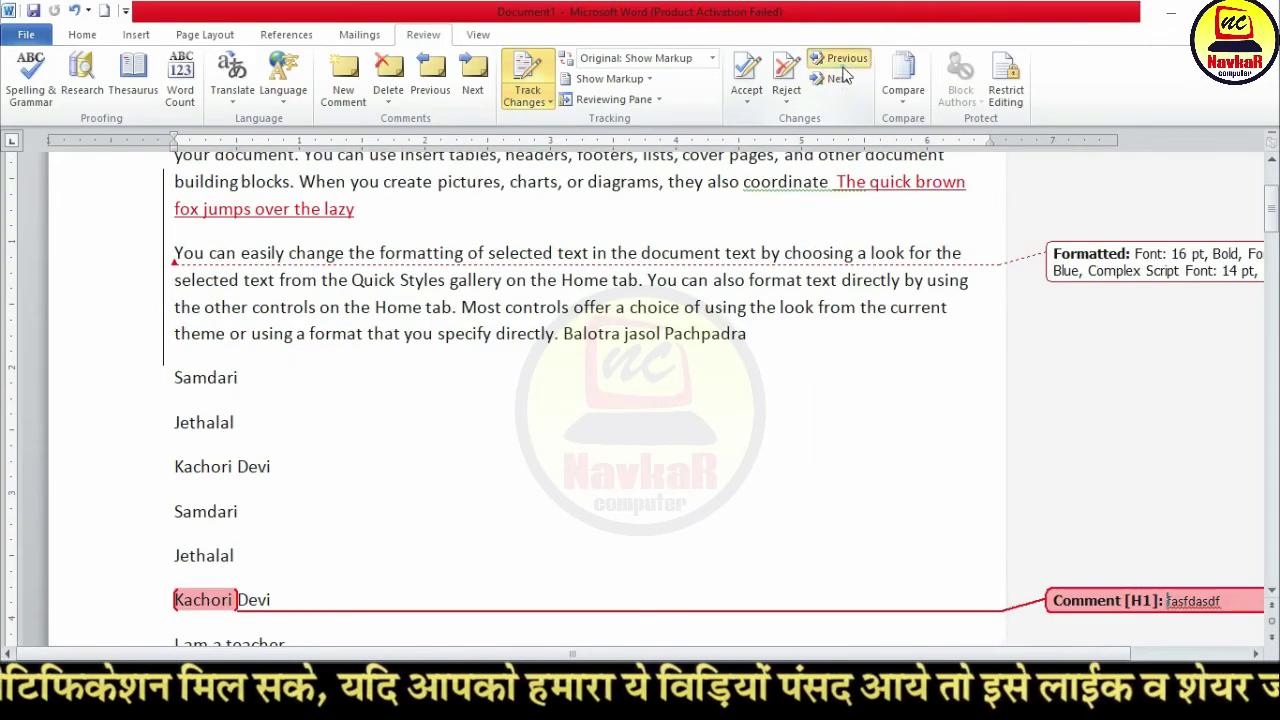
pyautogui.click(842, 60)
pyautogui.click(842, 60)
pyautogui.scroll(1, 770, 118)
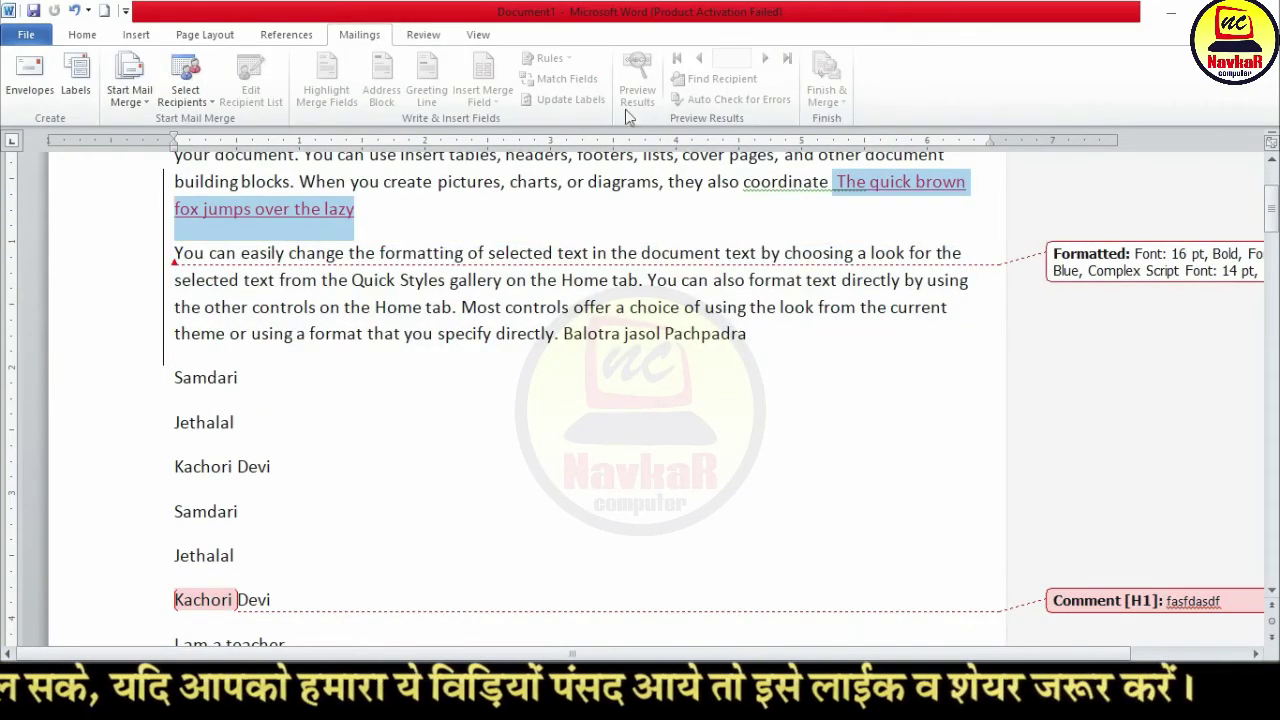
pyautogui.click(432, 40)
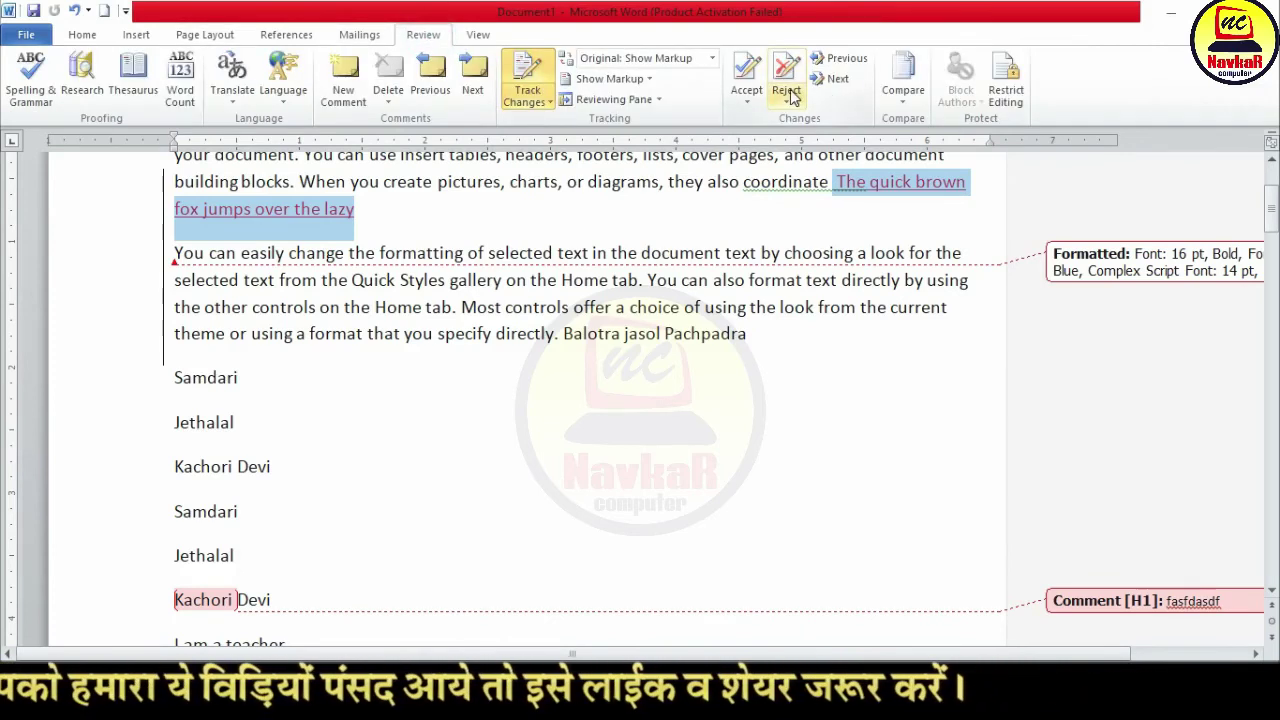
pyautogui.click(722, 280)
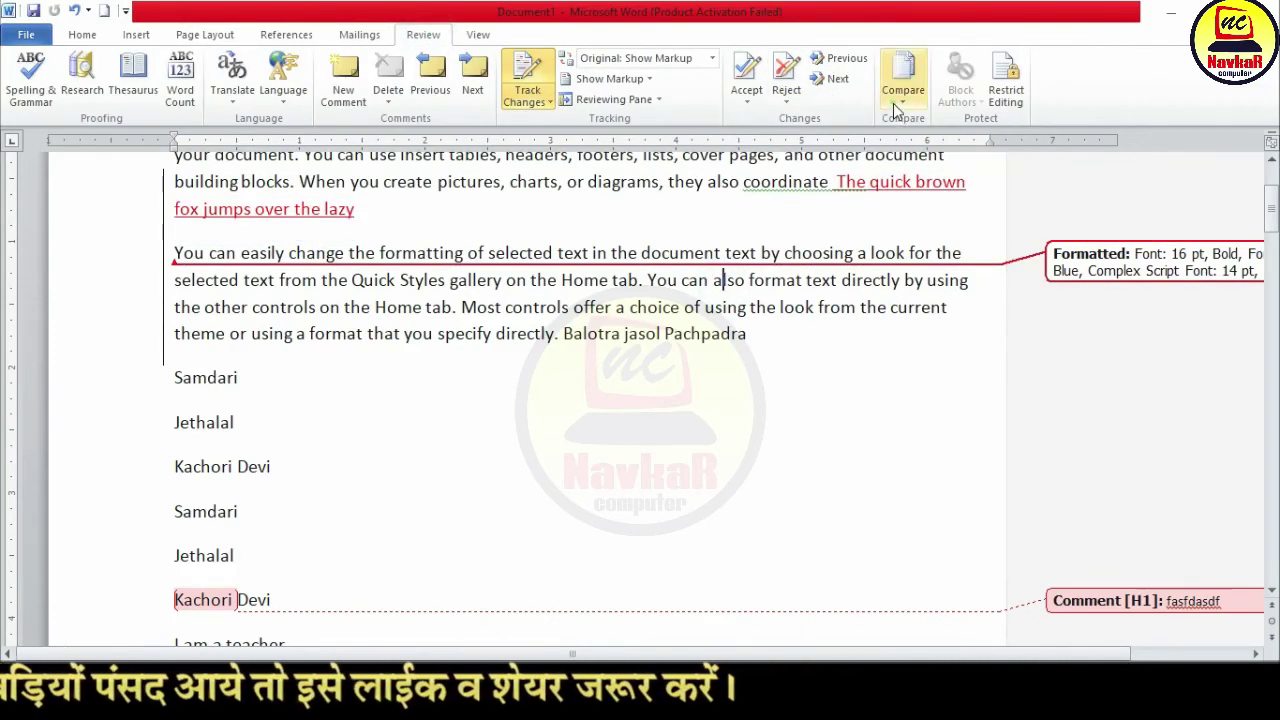
pyautogui.click(893, 103)
pyautogui.scroll(1, 695, 413)
pyautogui.scroll(2, 695, 413)
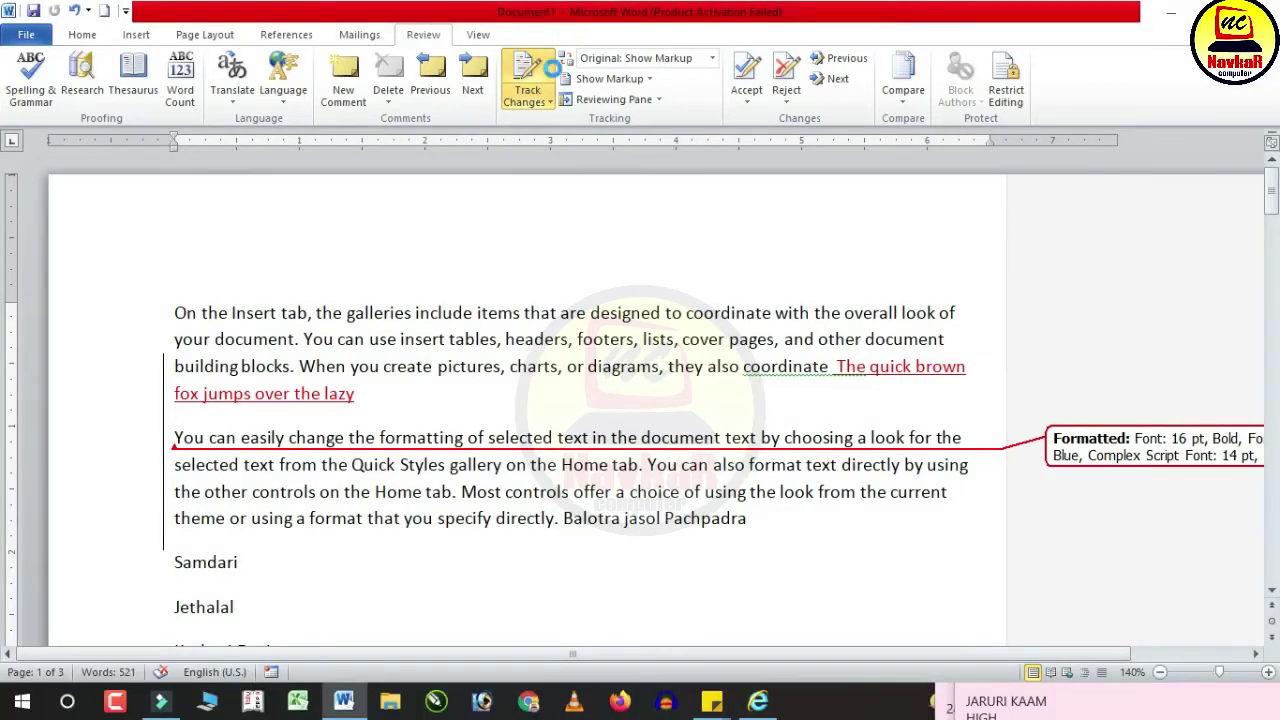
# Step: Save the reviewed document under the name jethalal.docx
pyautogui.hotkey('ctrl', 's')
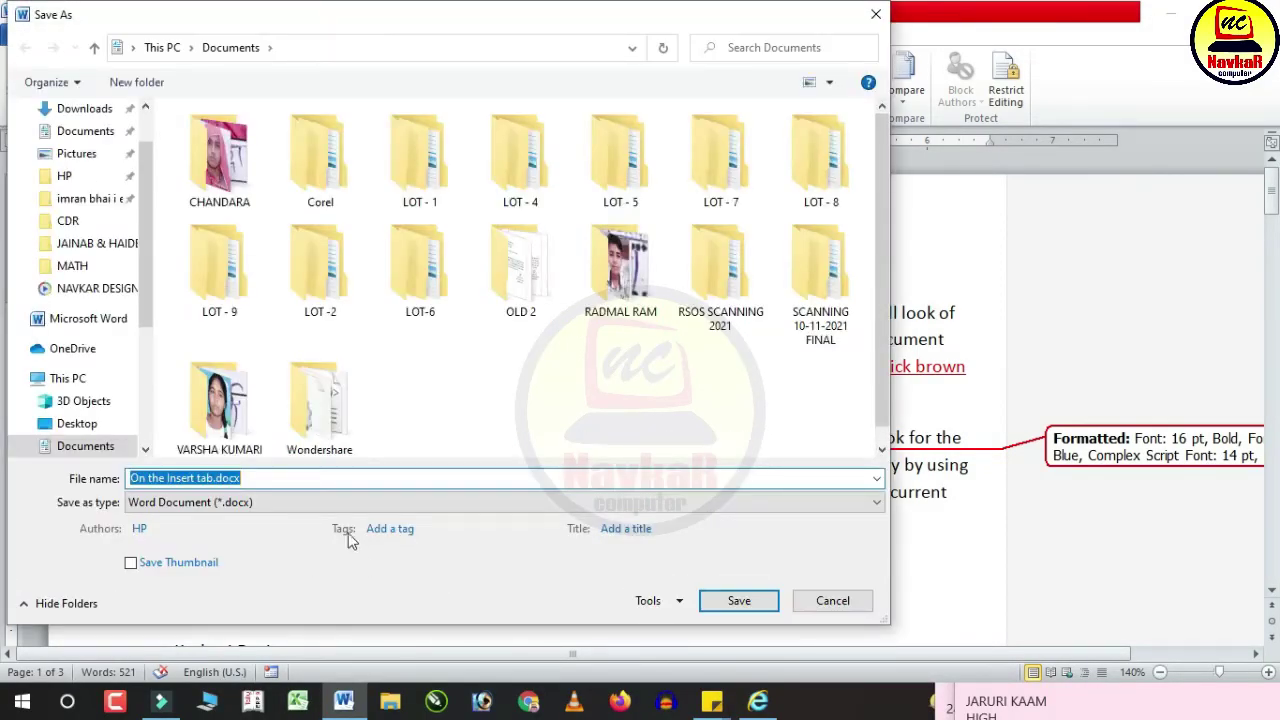
pyautogui.write('jethalal')
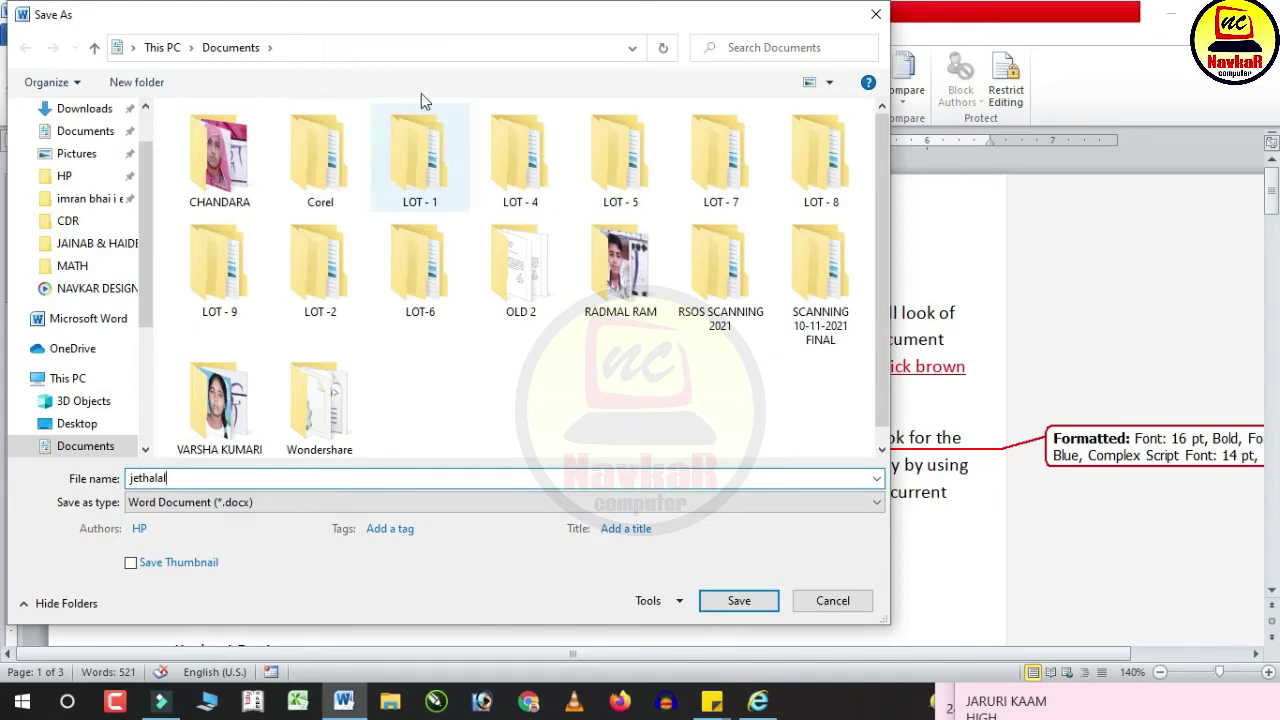
pyautogui.click(738, 600)
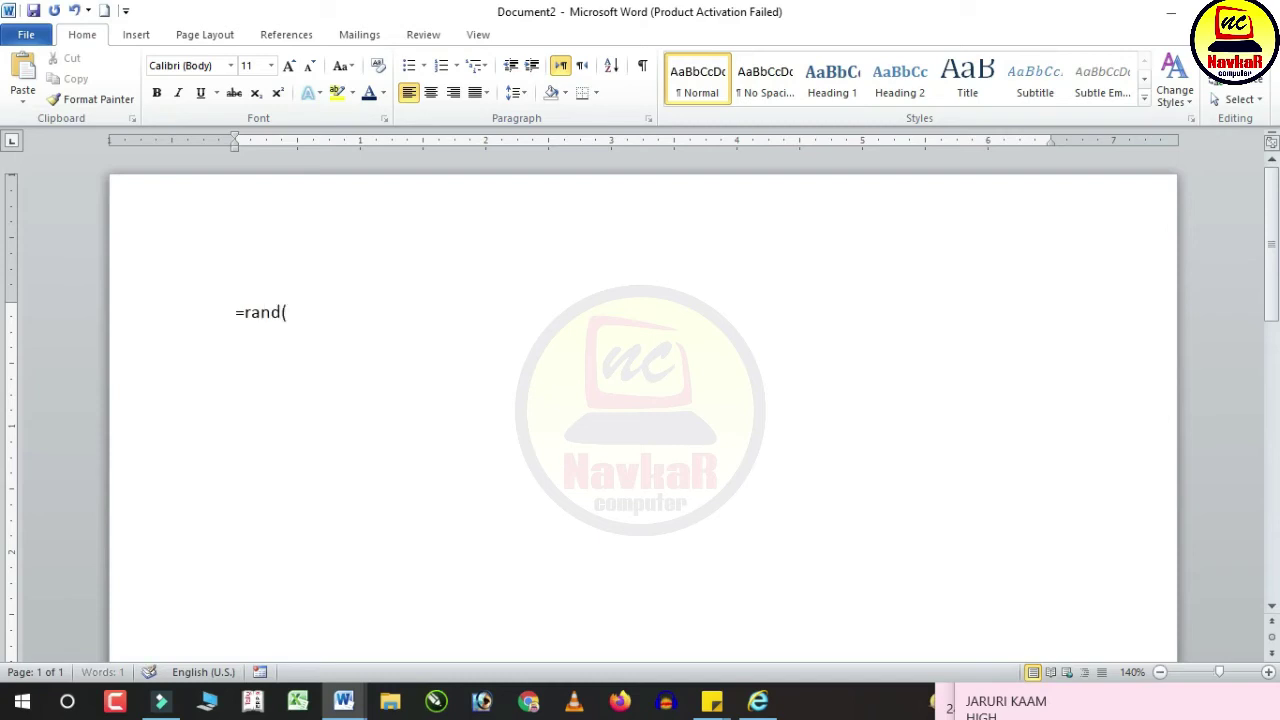
# Step: Generate sample paragraphs with =rand() and save the document as babita.docx
pyautogui.write(')')
pyautogui.press('Return')
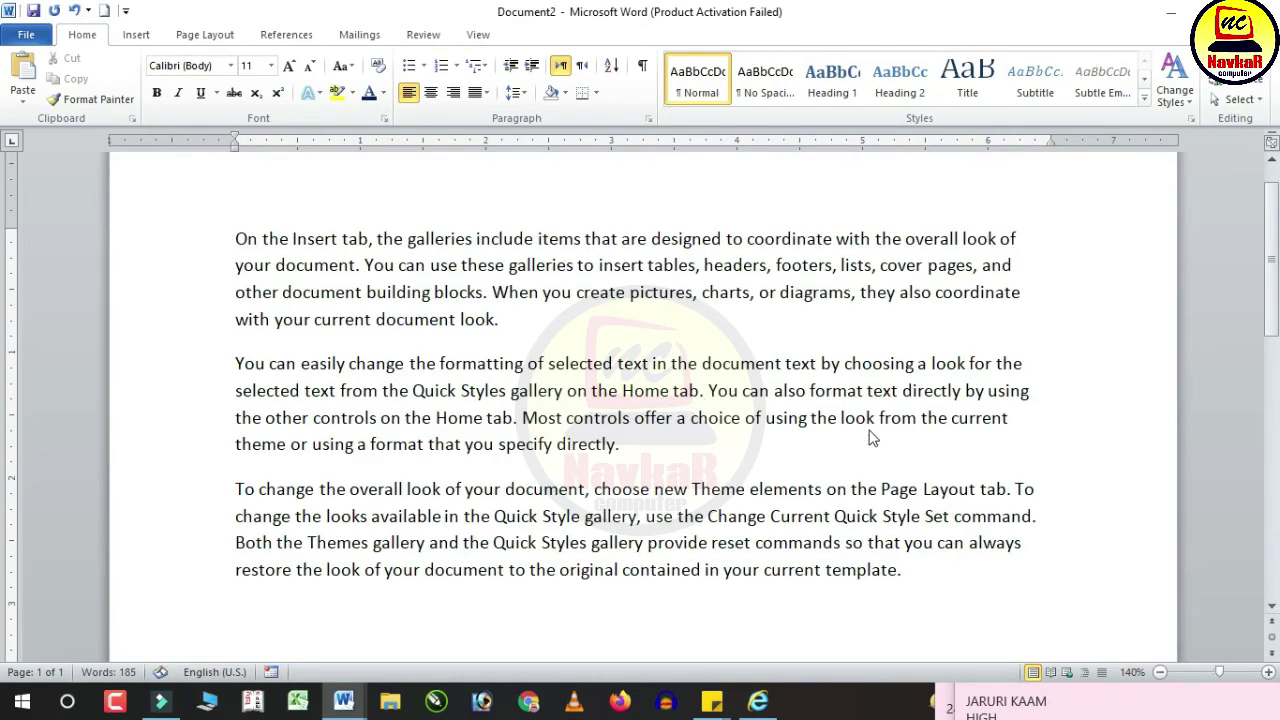
pyautogui.hotkey('ctrl', 's')
pyautogui.write('babita')
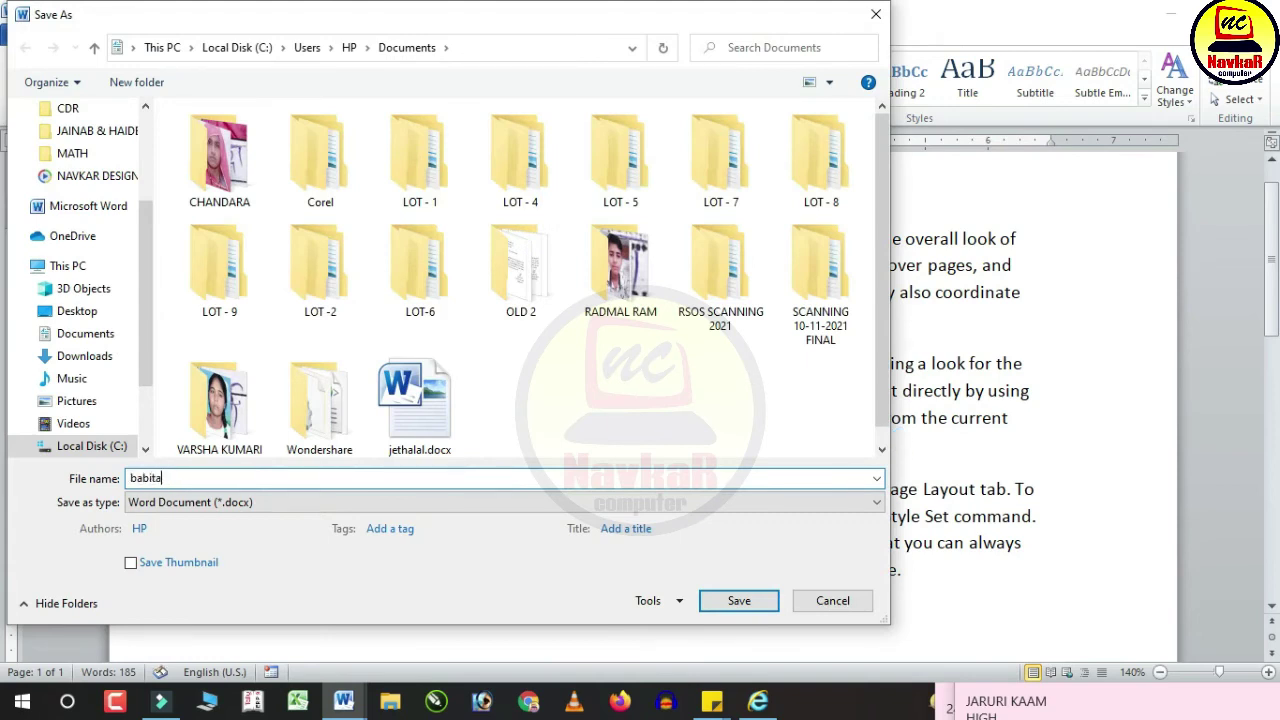
pyautogui.press('Return')
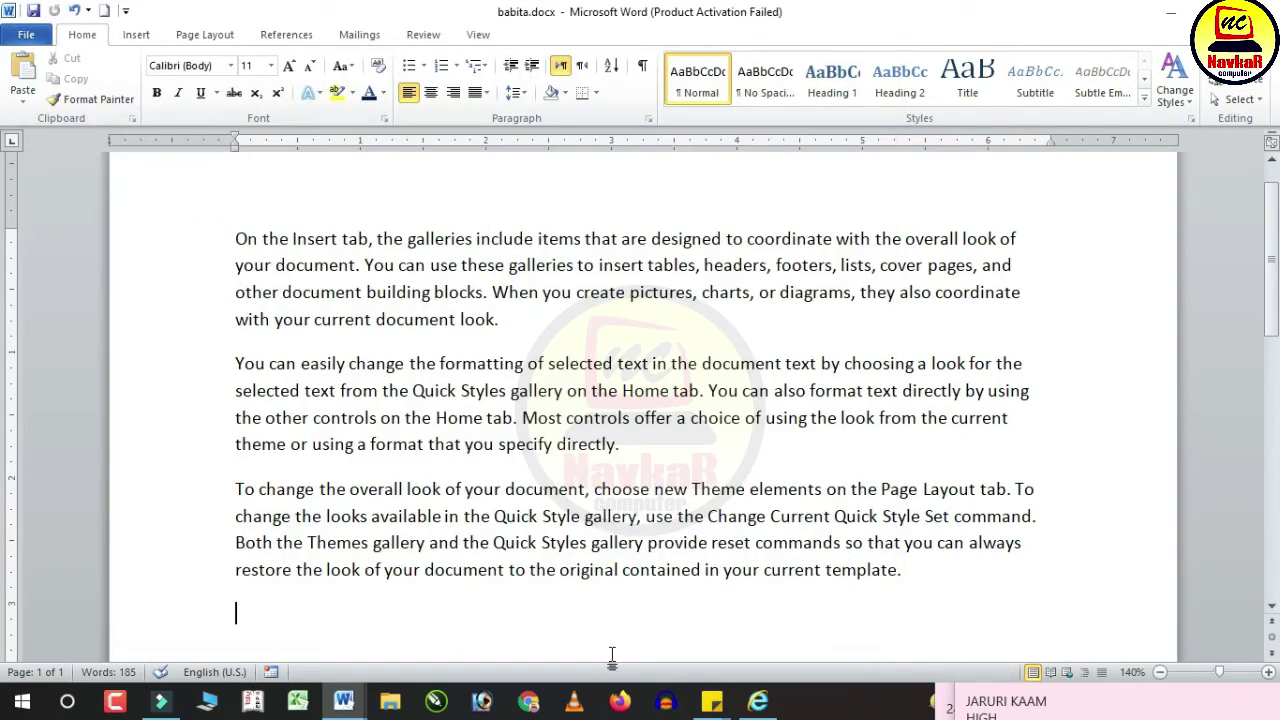
# Step: Switch to jethalal.docx and back to babita.docx, then show the Review commands
pyautogui.moveTo(343, 700)
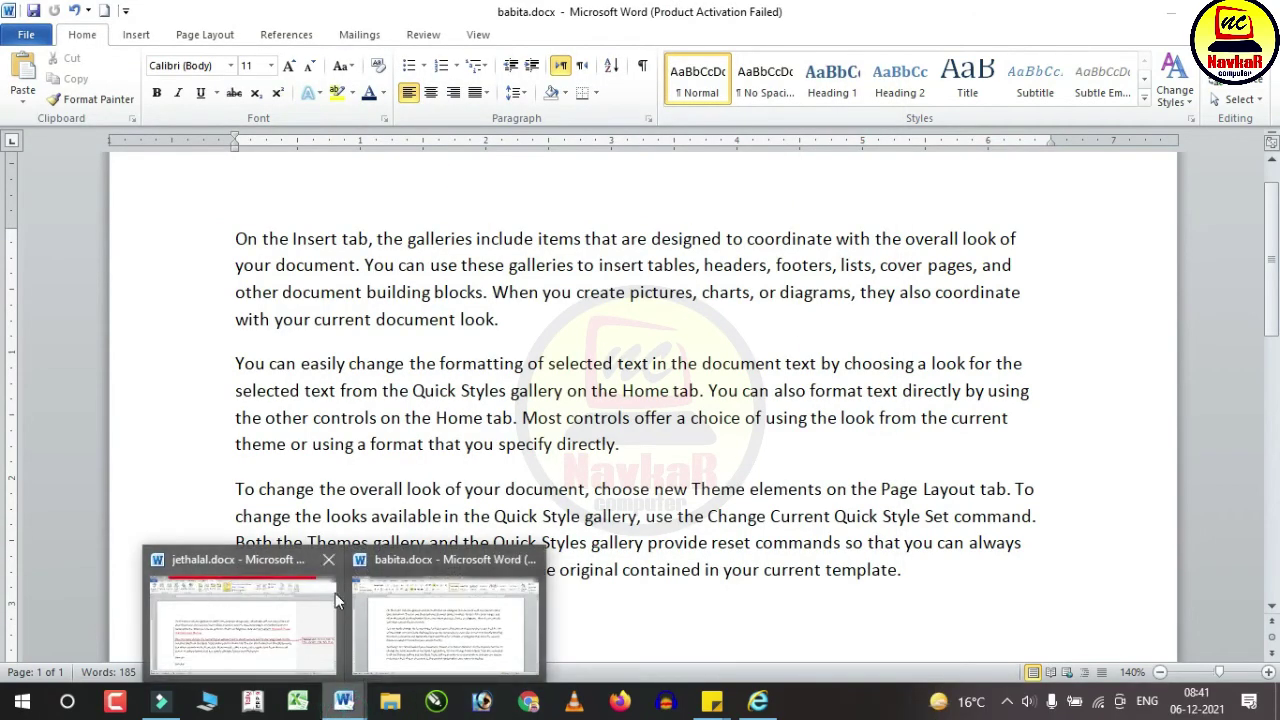
pyautogui.click(335, 593)
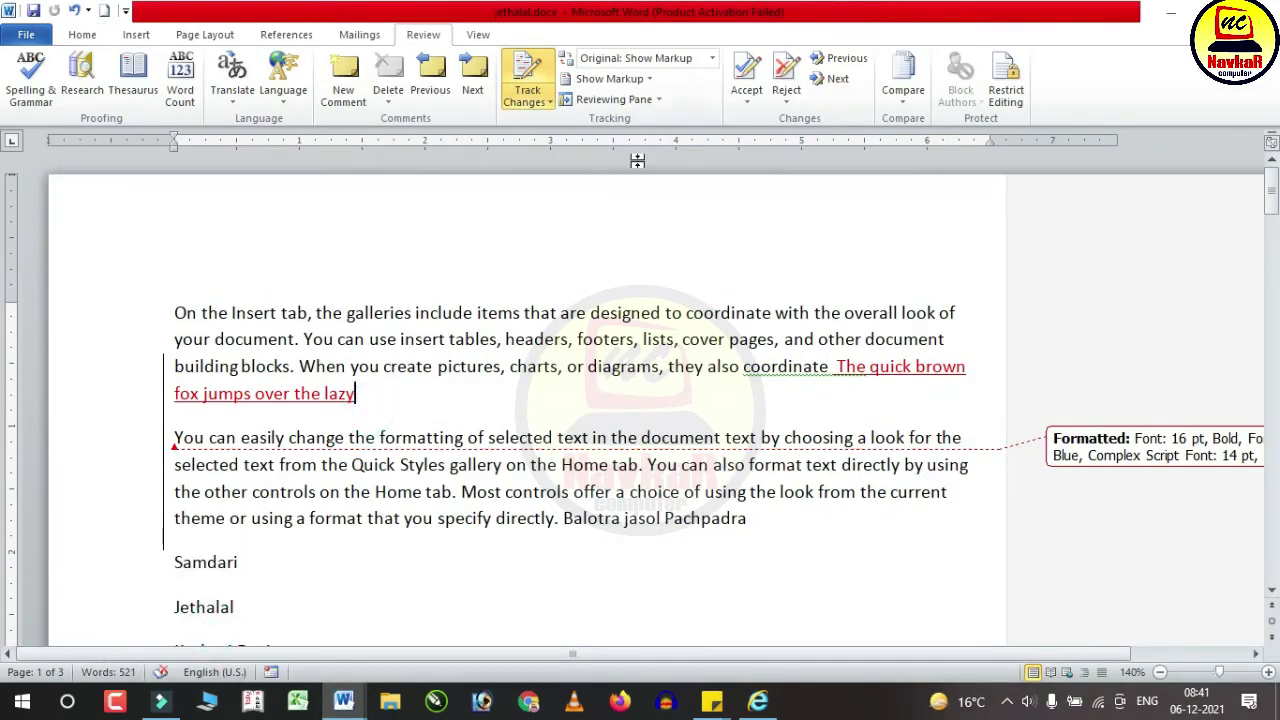
pyautogui.click(450, 593)
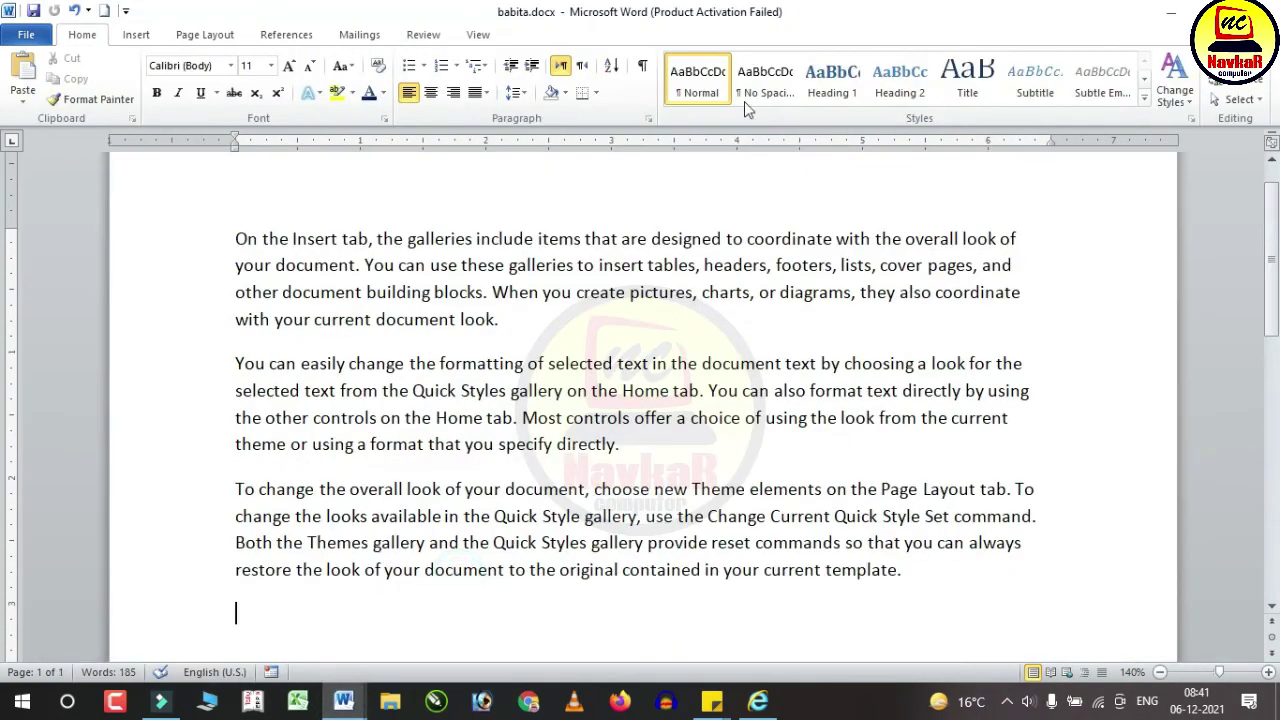
pyautogui.click(420, 33)
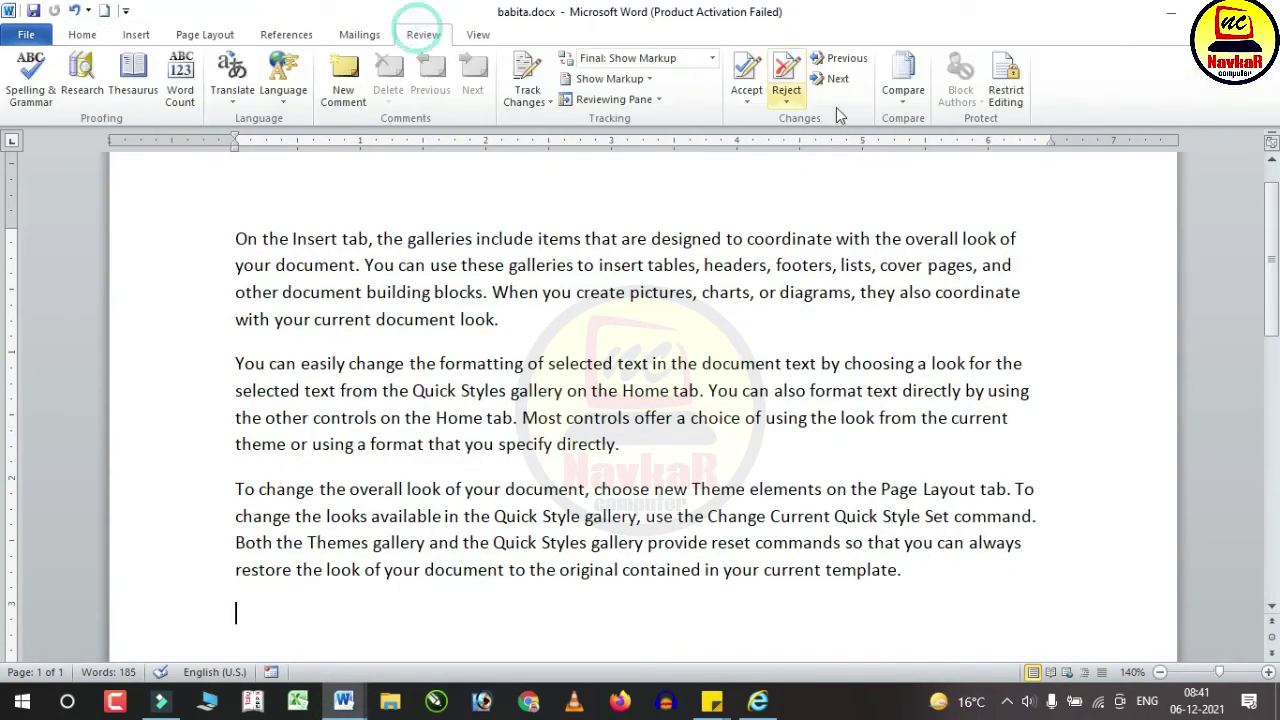
# Step: Run Compare with babita.docx as Original and jethalal.docx as Revised
pyautogui.click(899, 98)
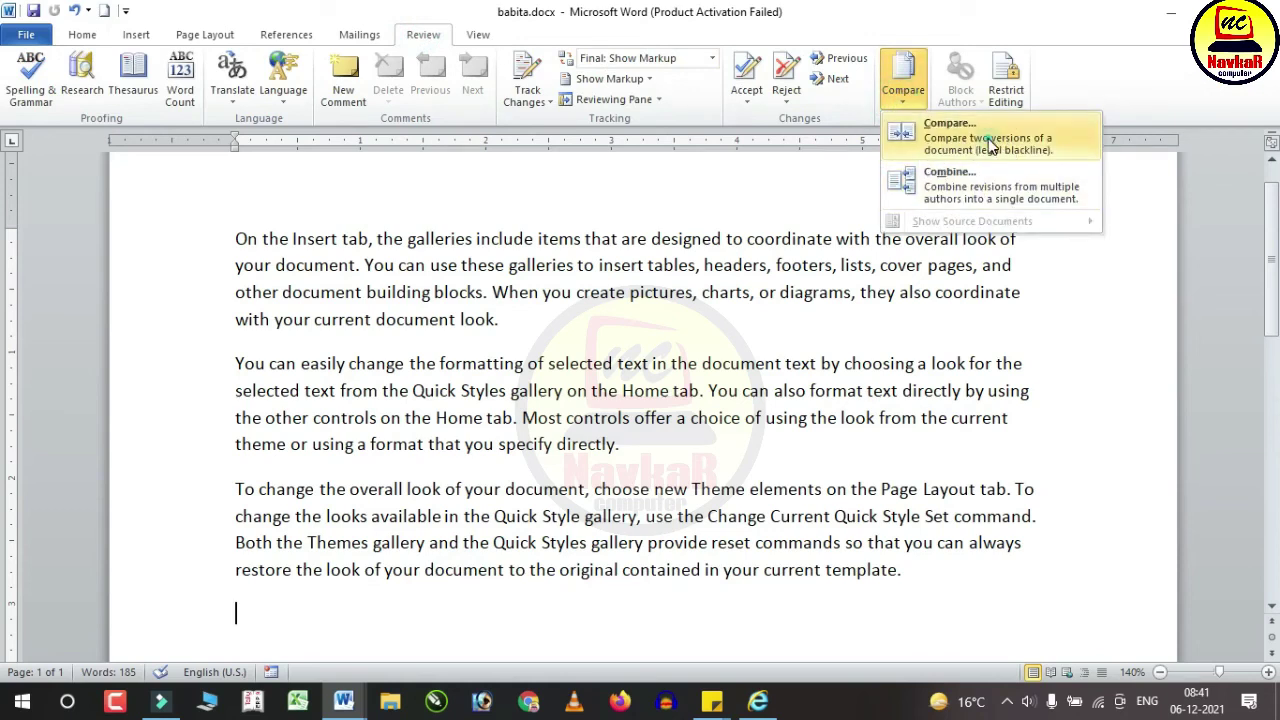
pyautogui.click(988, 143)
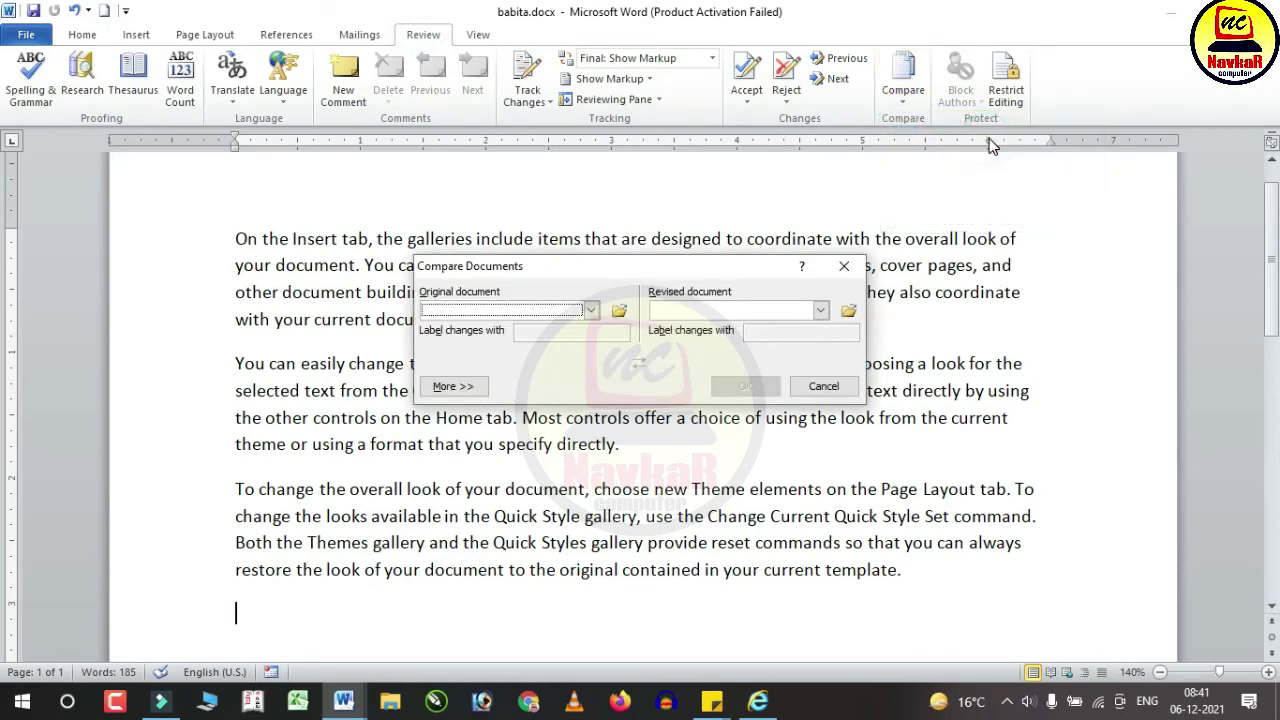
pyautogui.click(591, 310)
pyautogui.click(493, 352)
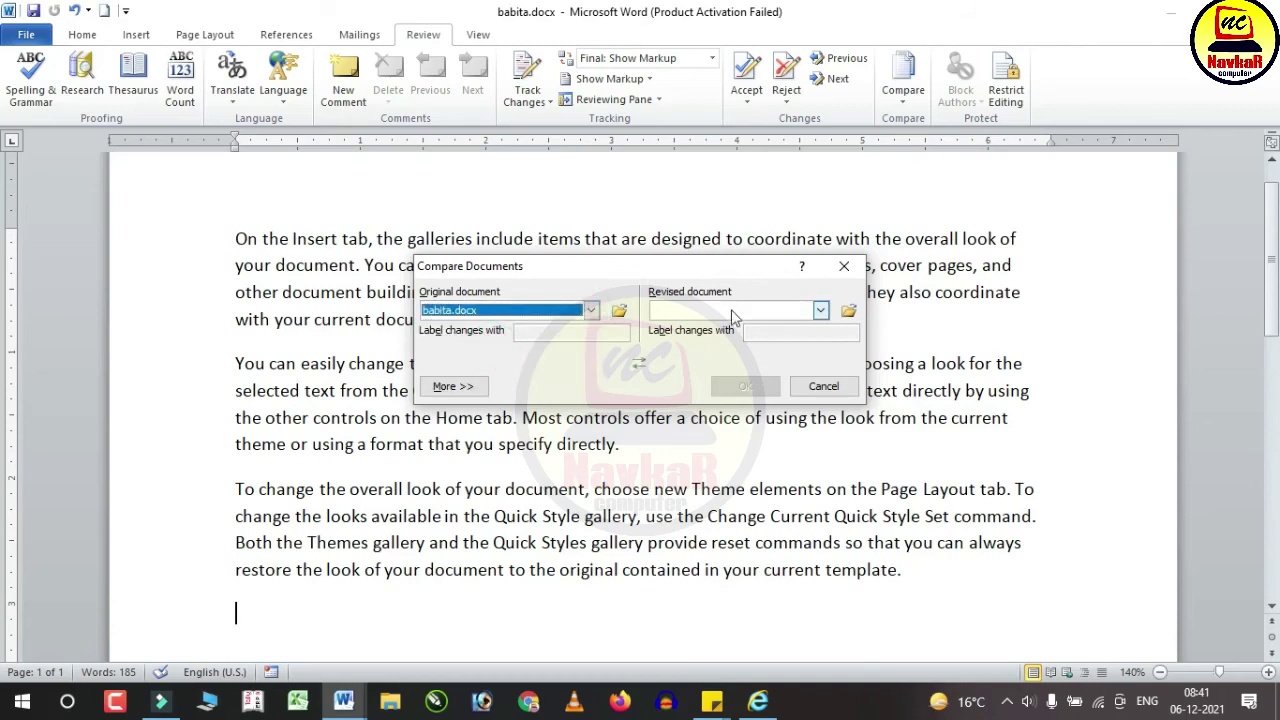
pyautogui.click(820, 310)
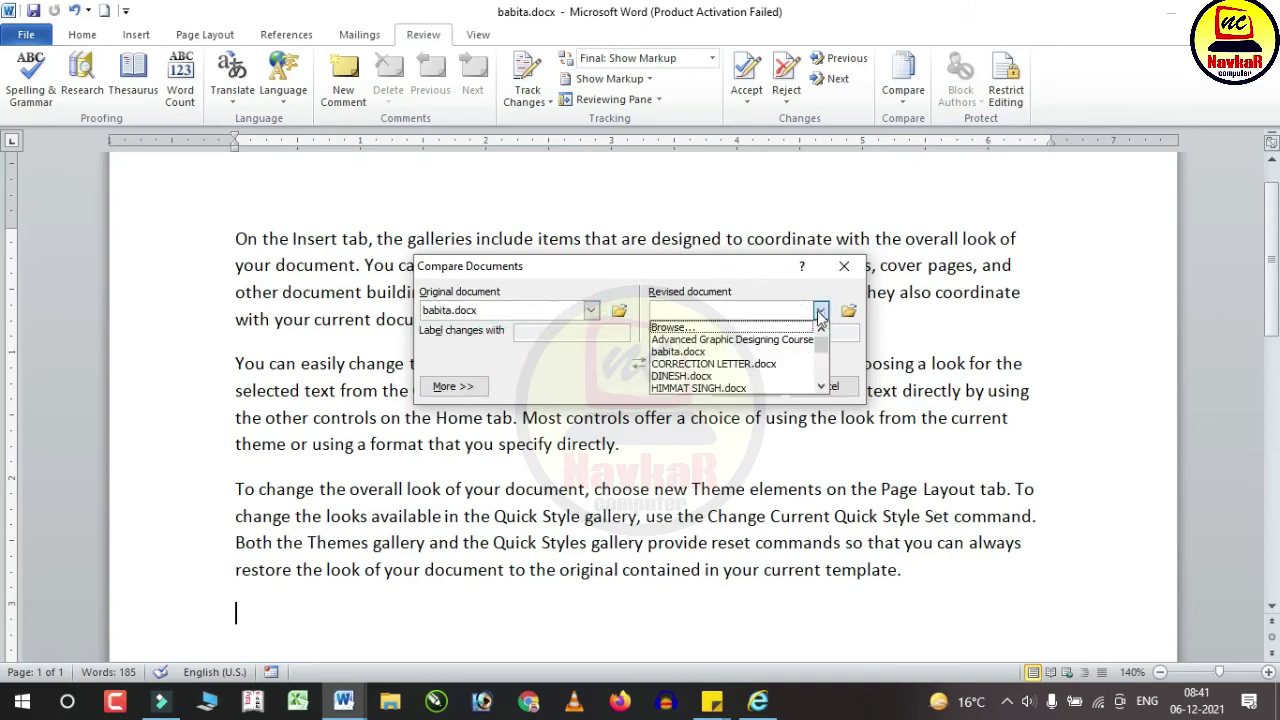
pyautogui.scroll(-2, 716, 370)
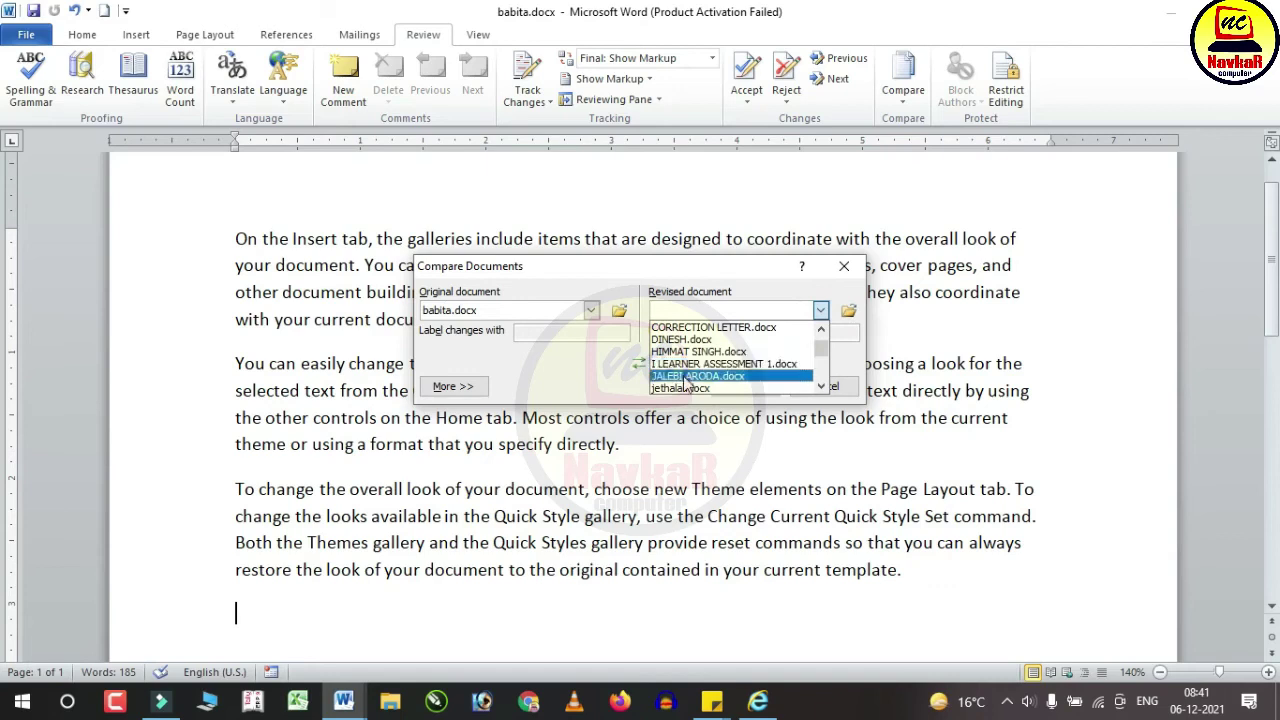
pyautogui.scroll(-1, 700, 368)
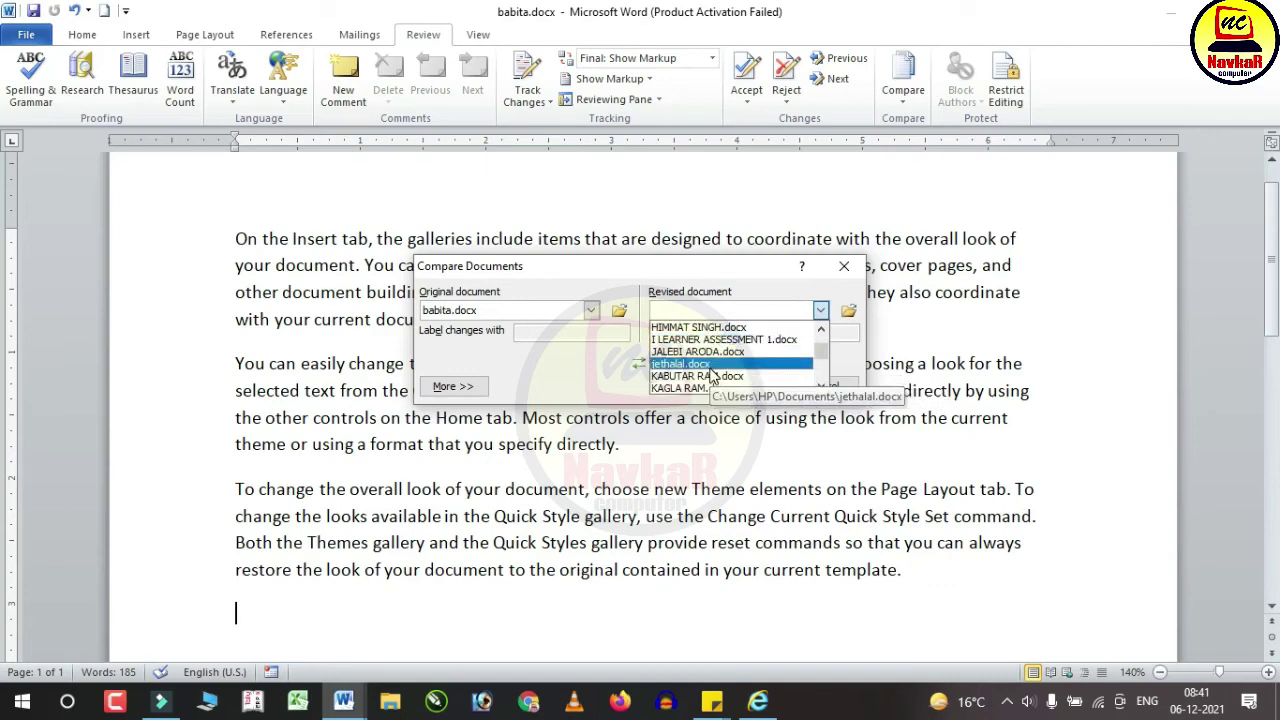
pyautogui.click(714, 366)
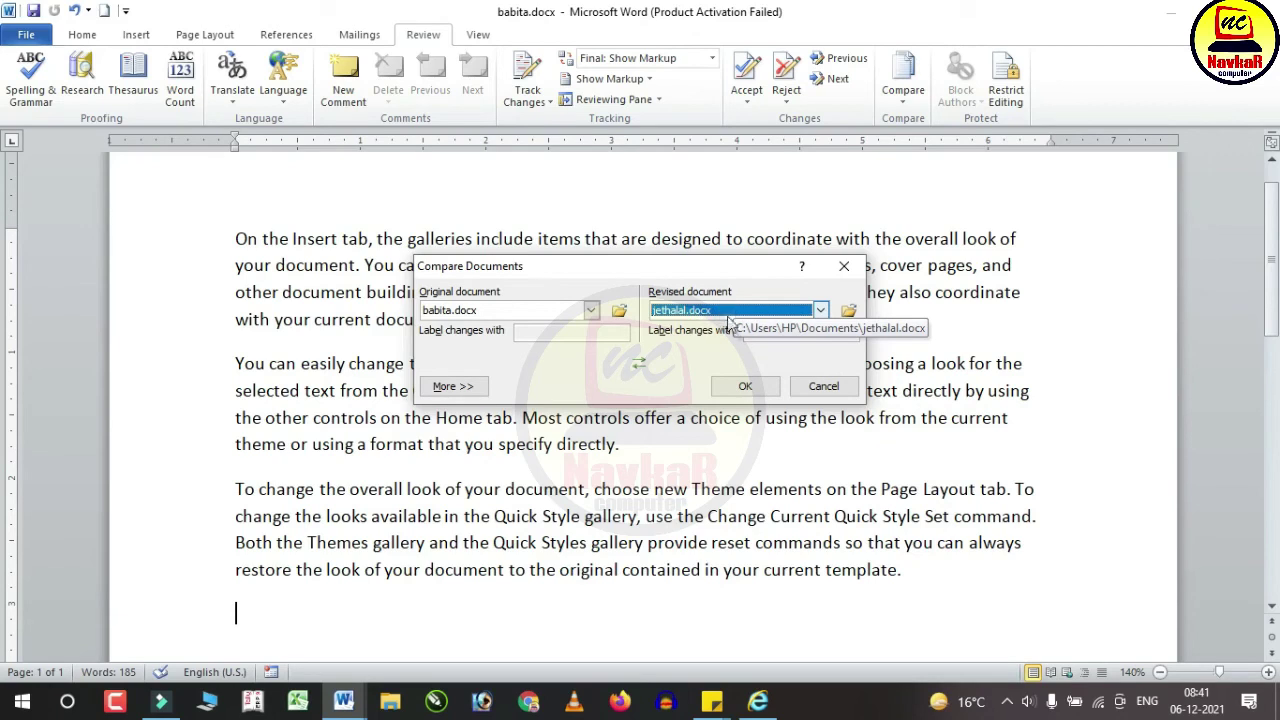
pyautogui.click(745, 387)
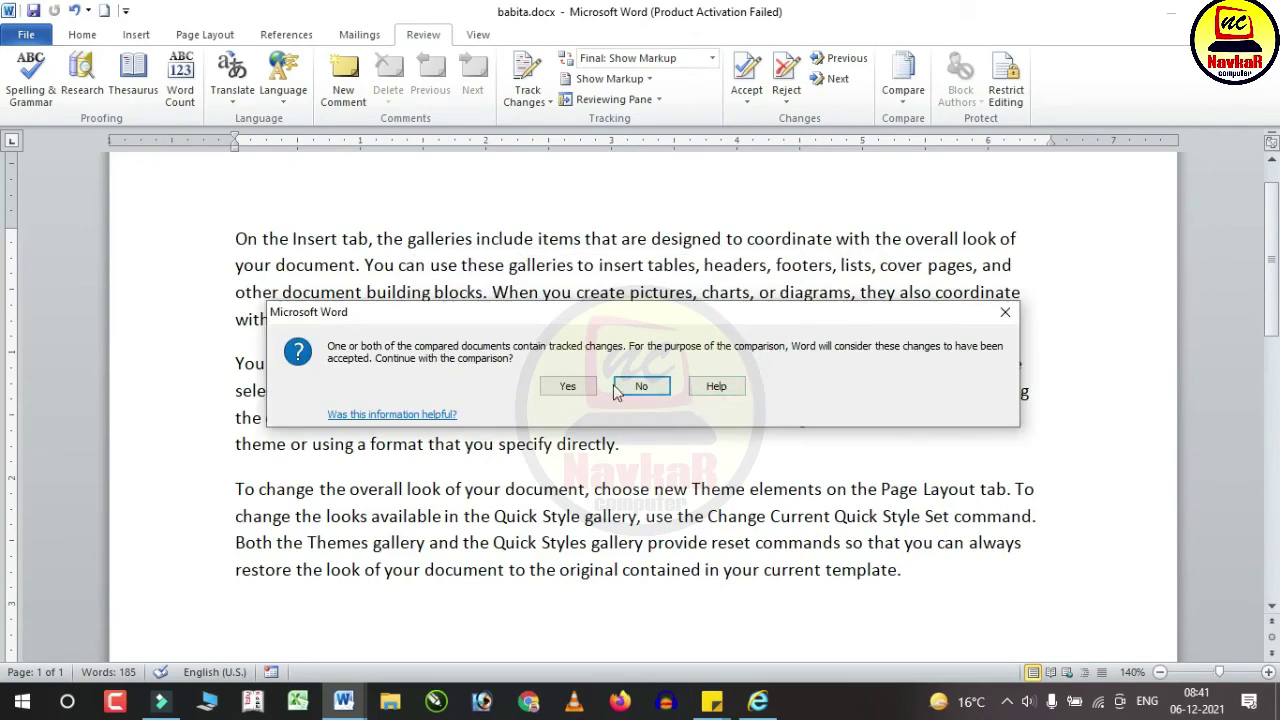
pyautogui.click(580, 386)
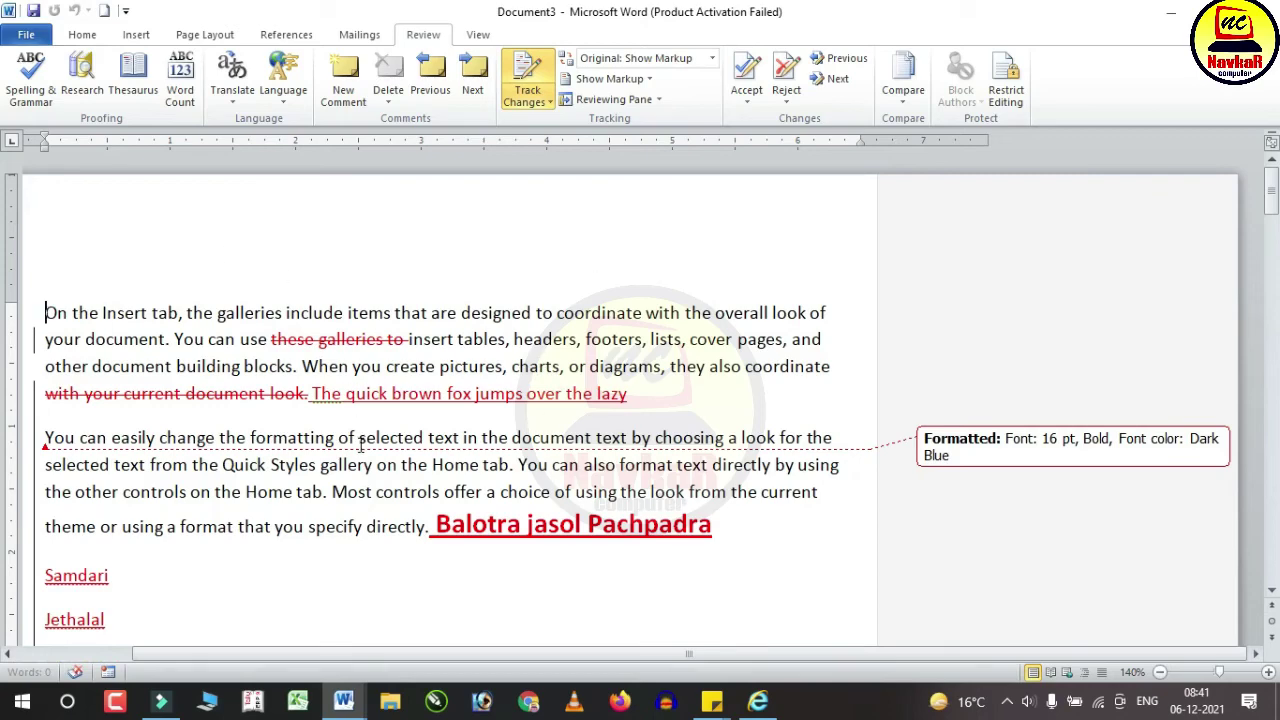
# Step: Inspect the Document3 comparison result, returning to it from the taskbar and scrolling through the differences
pyautogui.scroll(-15, 403, 484)
pyautogui.scroll(15, 403, 485)
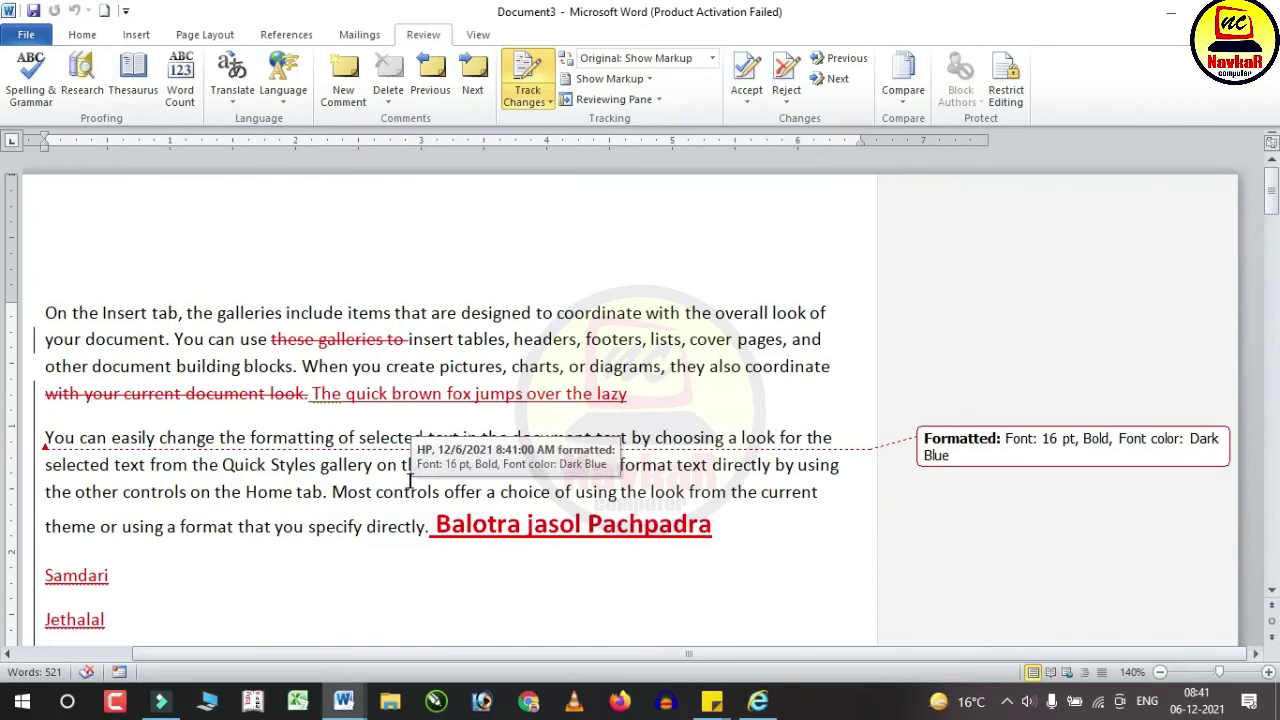
pyautogui.moveTo(485, 326); pyautogui.dragTo(696, 324)
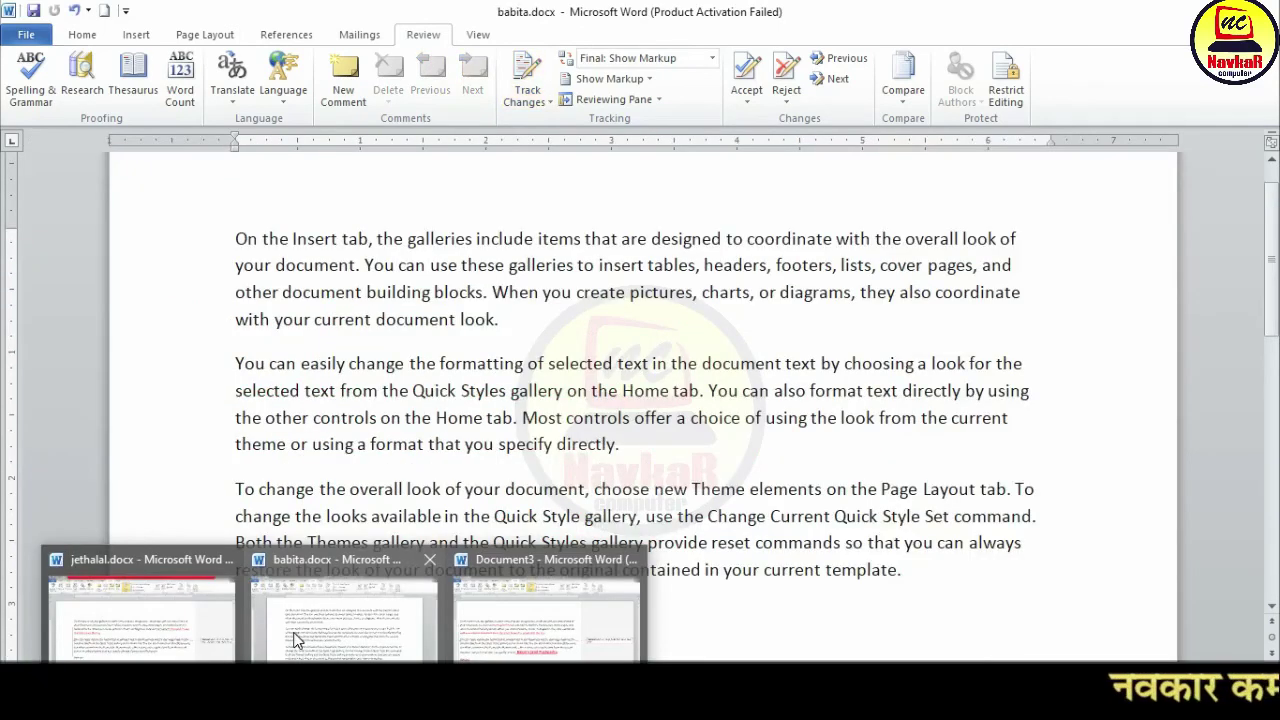
pyautogui.moveTo(89, 580)
pyautogui.moveTo(530, 610)
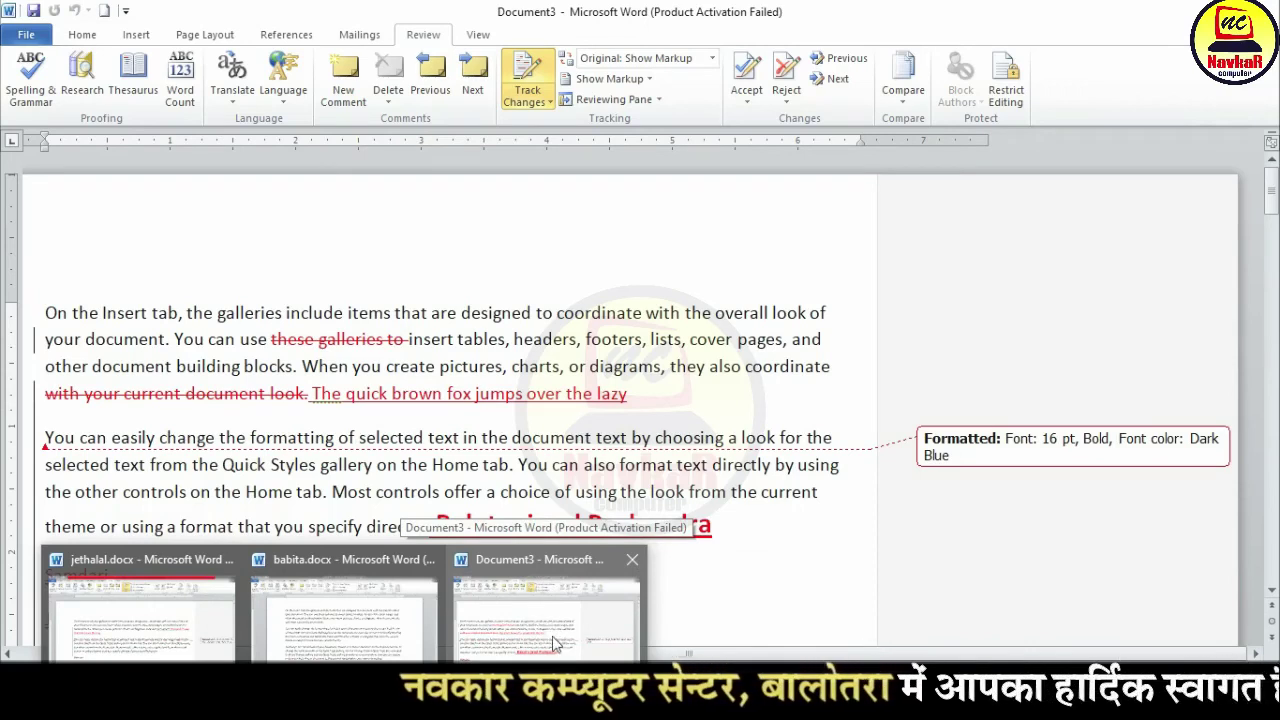
pyautogui.click(552, 636)
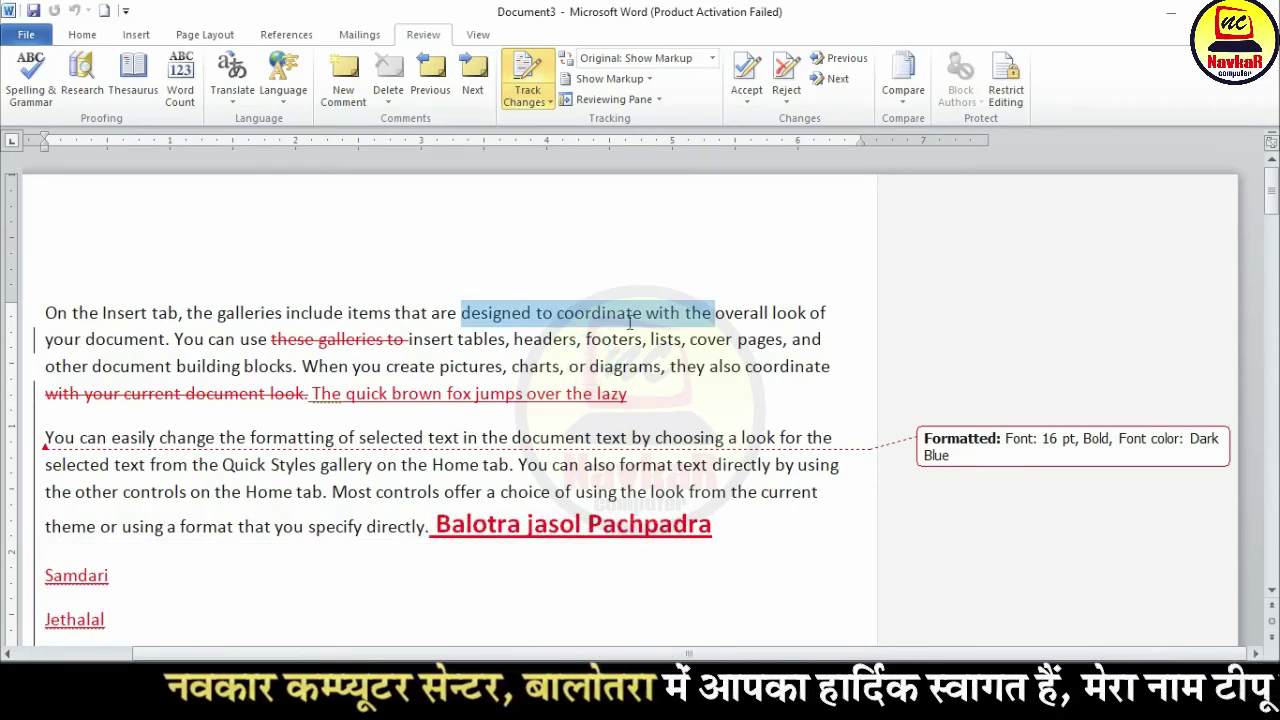
pyautogui.scroll(-2, 500, 539)
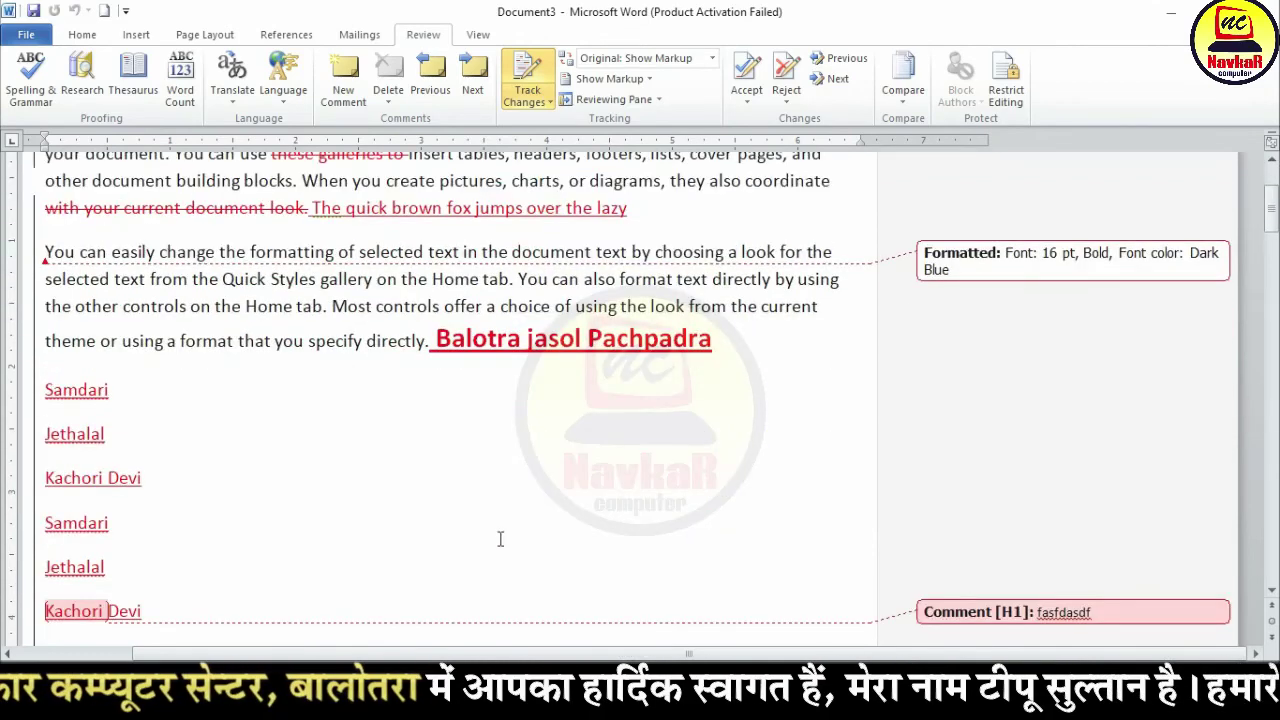
pyautogui.scroll(-6, 500, 539)
pyautogui.scroll(-12, 500, 530)
pyautogui.scroll(10, 510, 523)
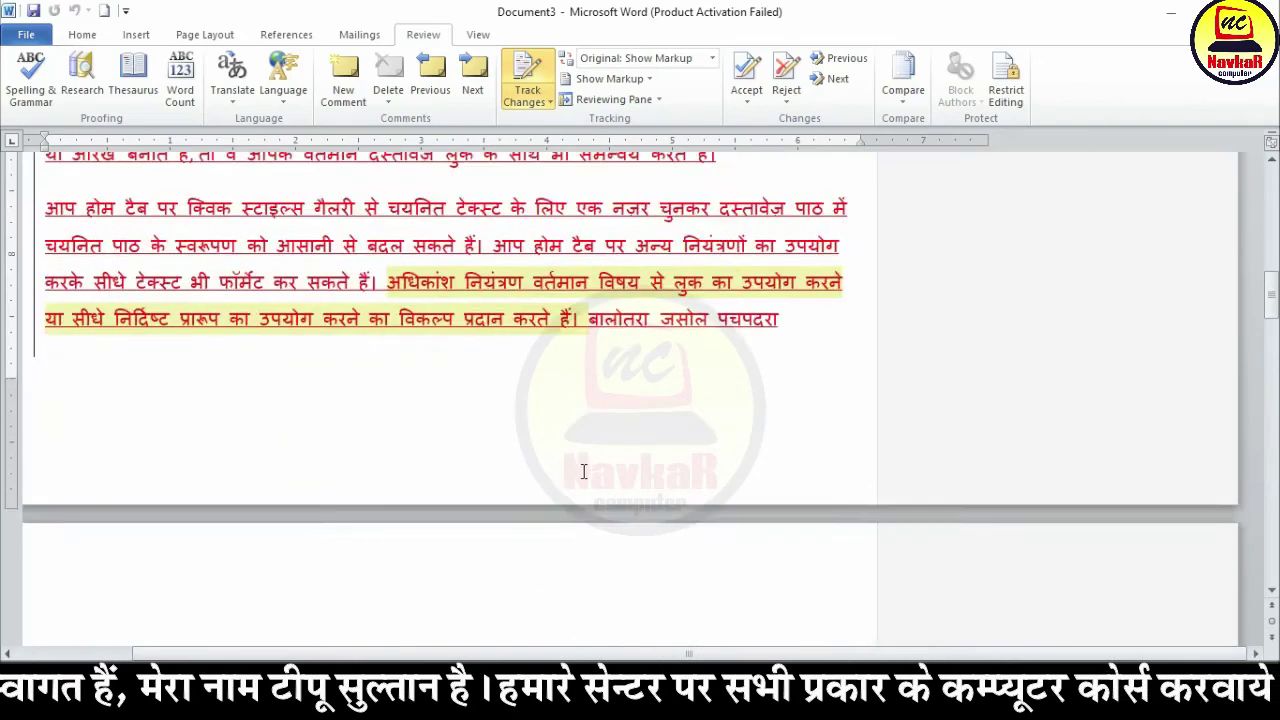
pyautogui.scroll(15, 584, 471)
pyautogui.scroll(-10, 580, 306)
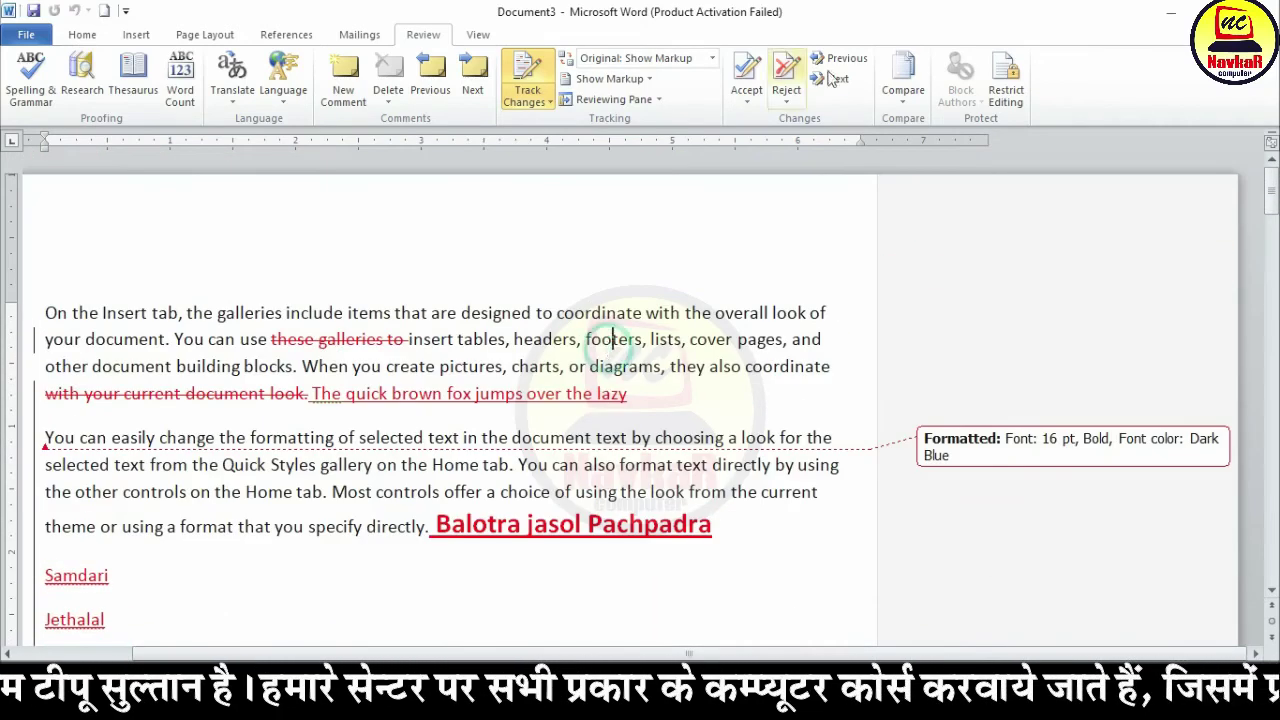
# Step: Open Combine Documents, browse the Original document list, and cancel without combining
pyautogui.click(903, 85)
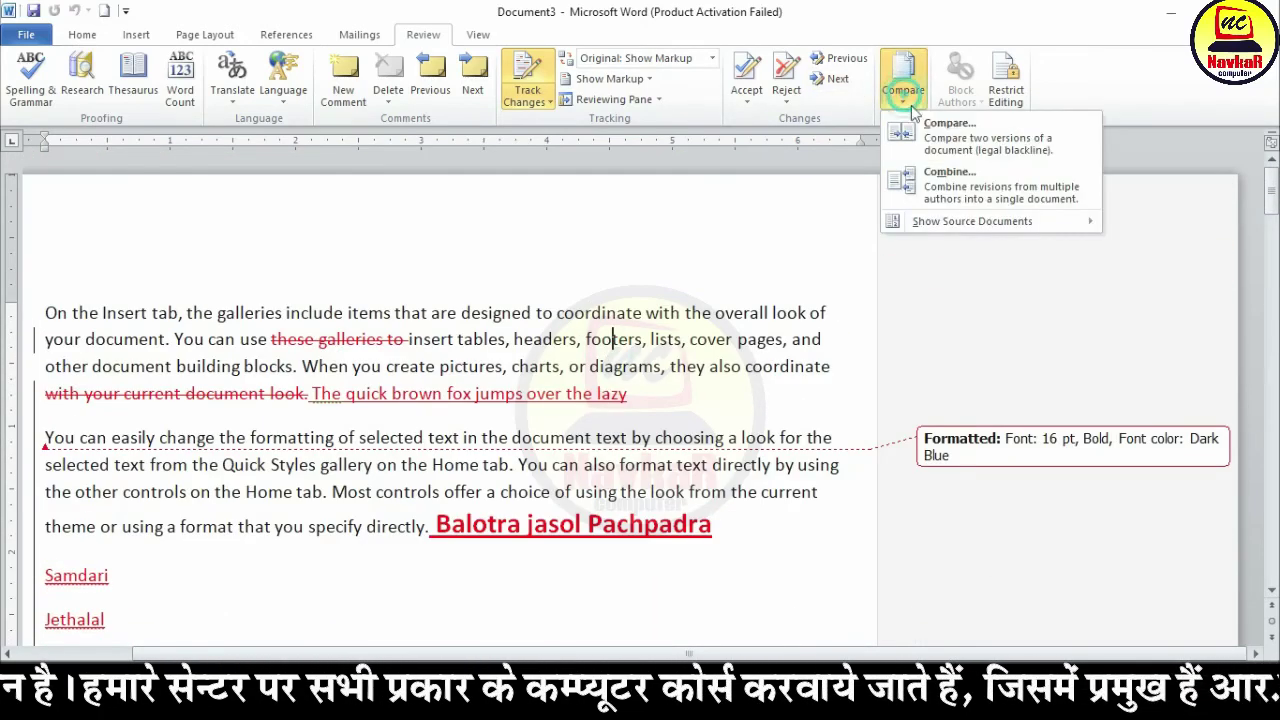
pyautogui.click(974, 190)
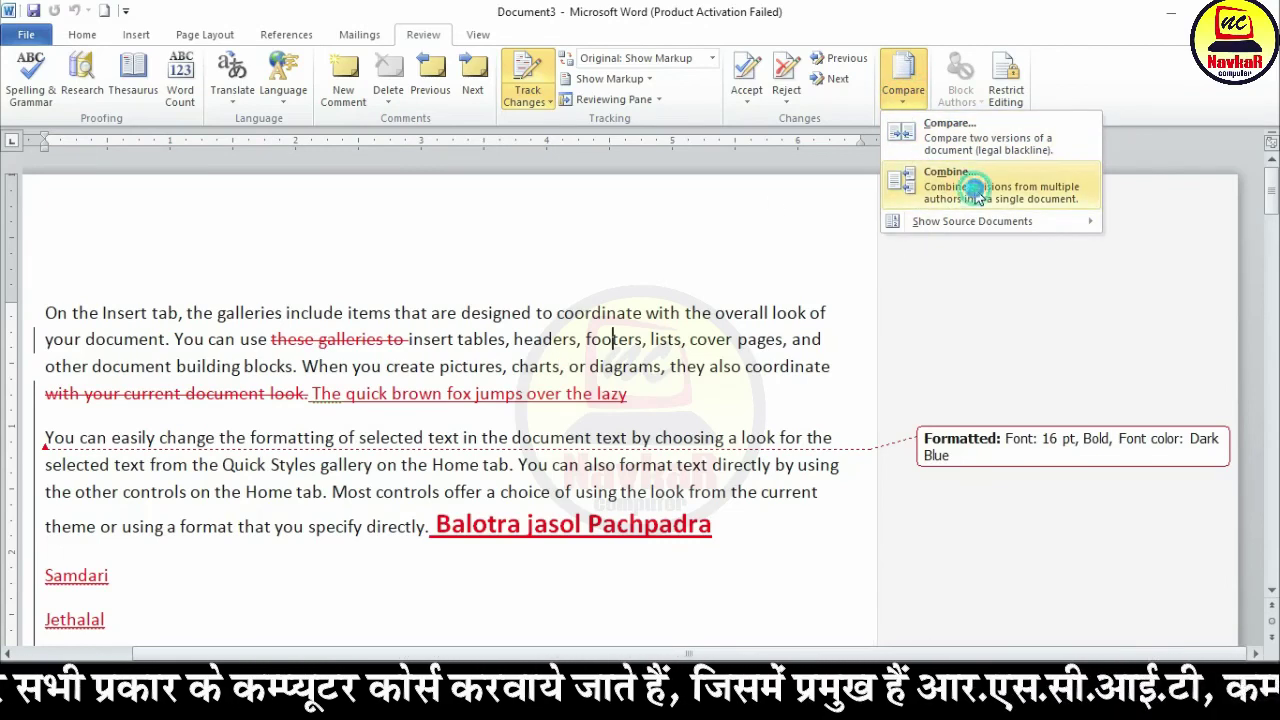
pyautogui.click(588, 309)
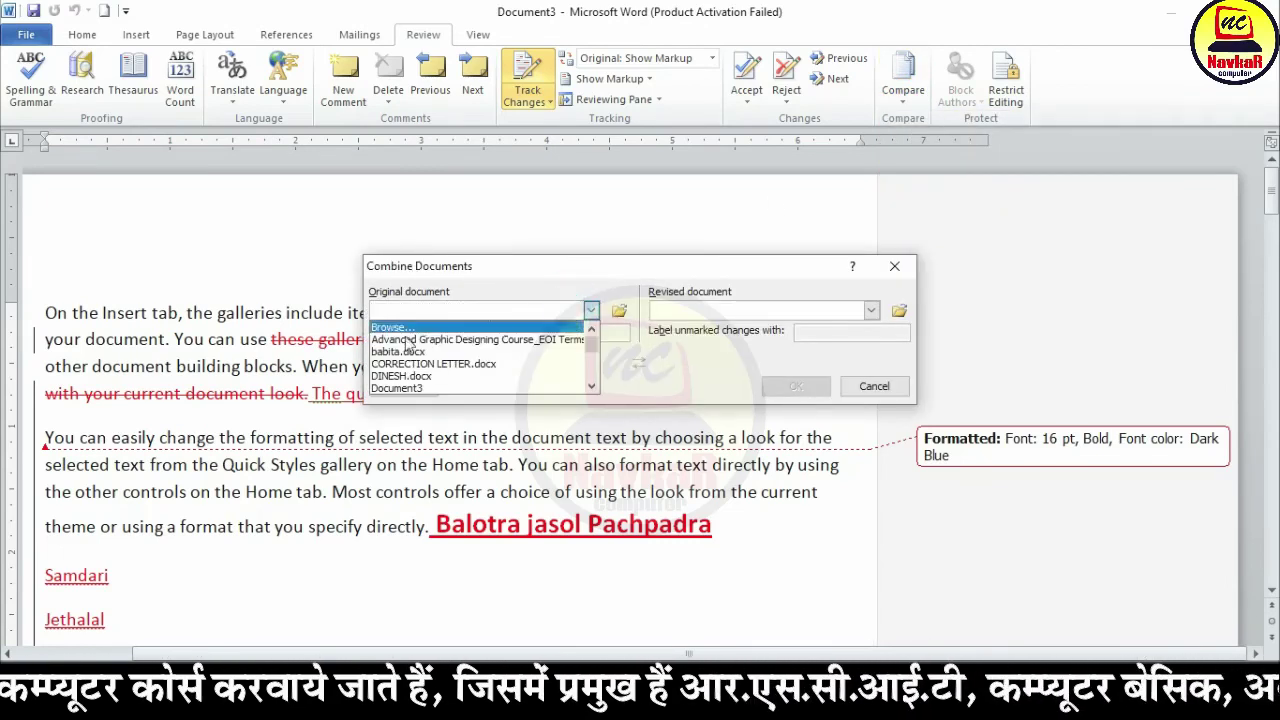
pyautogui.scroll(-1, 430, 386)
pyautogui.click(874, 386)
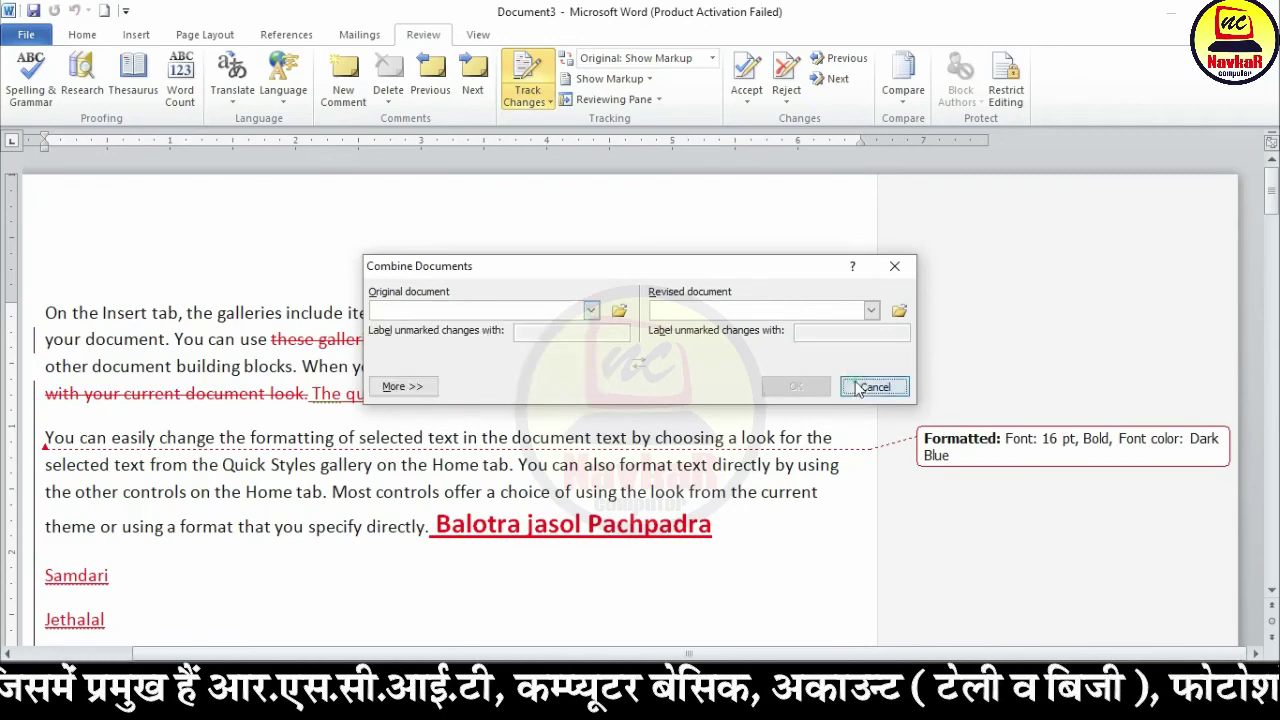
pyautogui.click(874, 386)
# Step: Visit File Info, return to Review, and bring babita.docx to the front
pyautogui.click(25, 30)
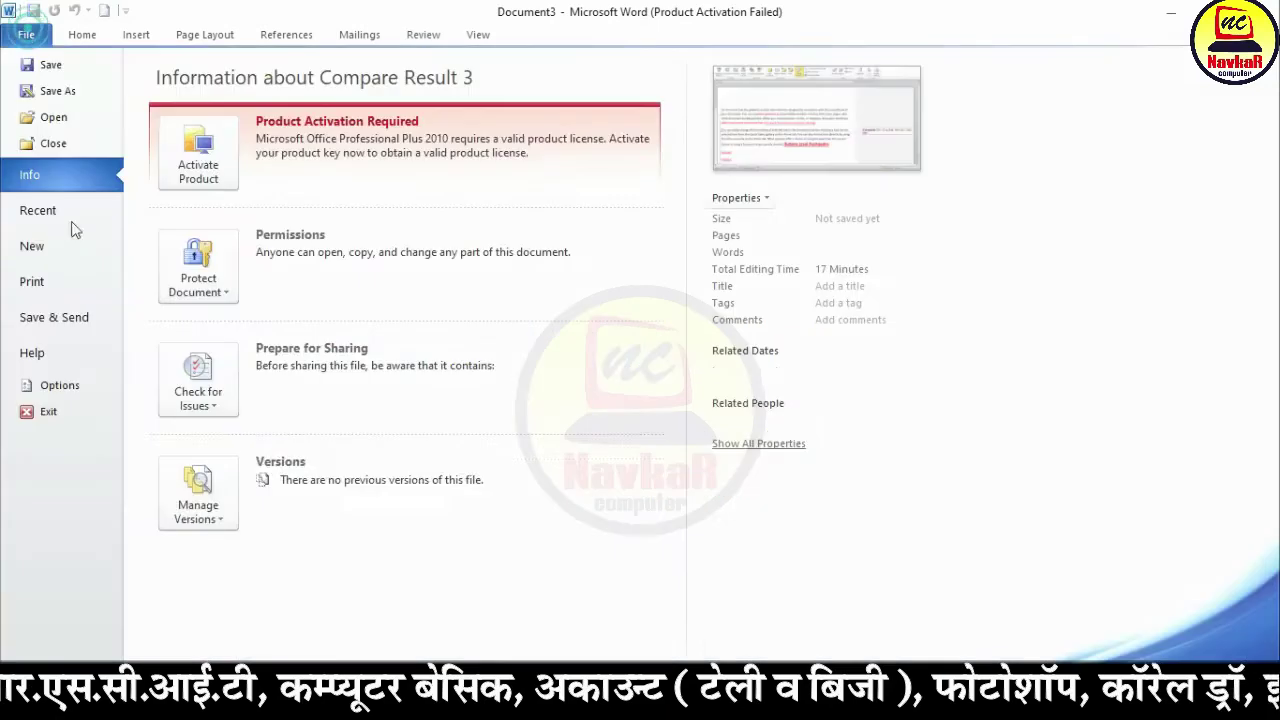
pyautogui.click(423, 34)
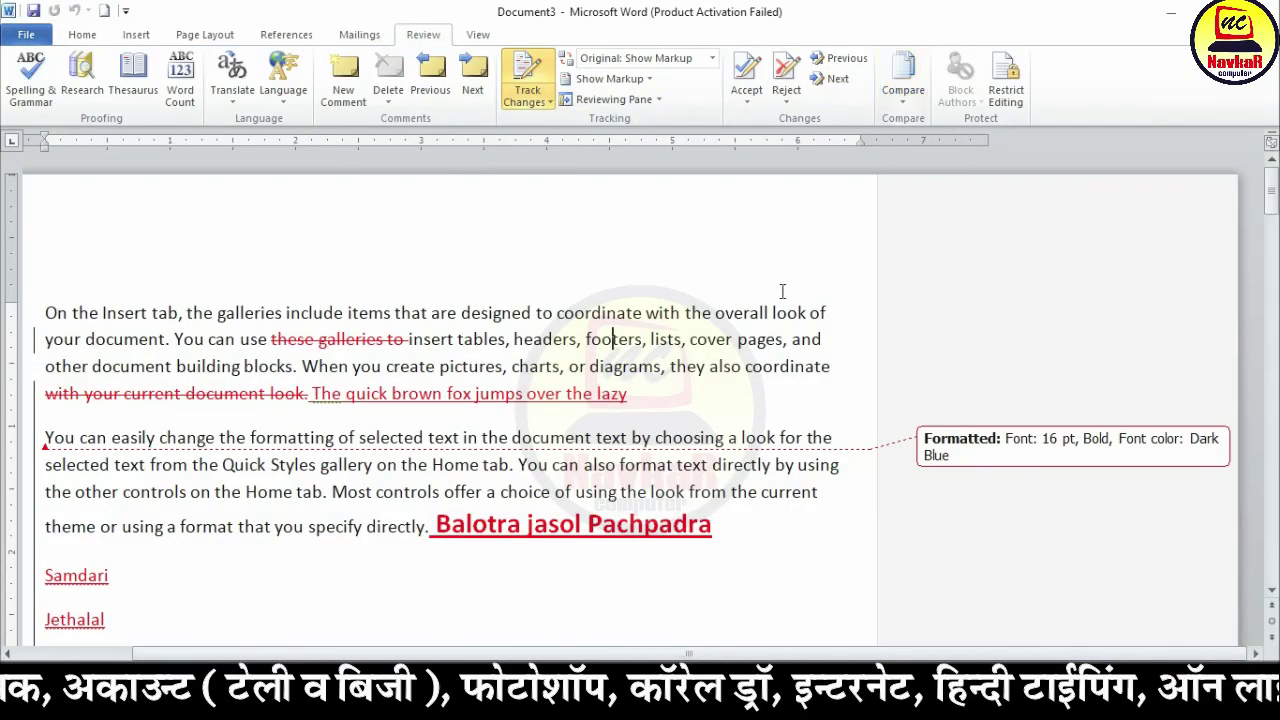
pyautogui.click(418, 606)
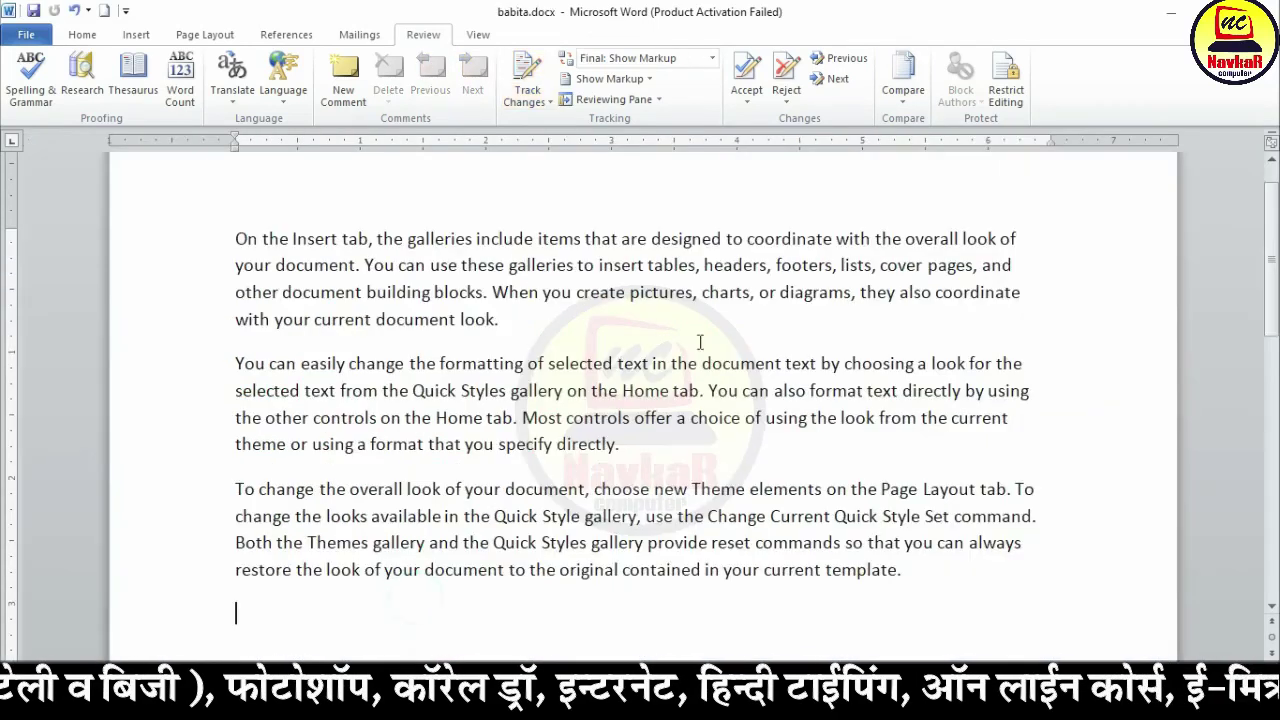
# Step: Tick Limit formatting and Allow only this type of editing (No changes) in Restrict Editing
pyautogui.click(1012, 96)
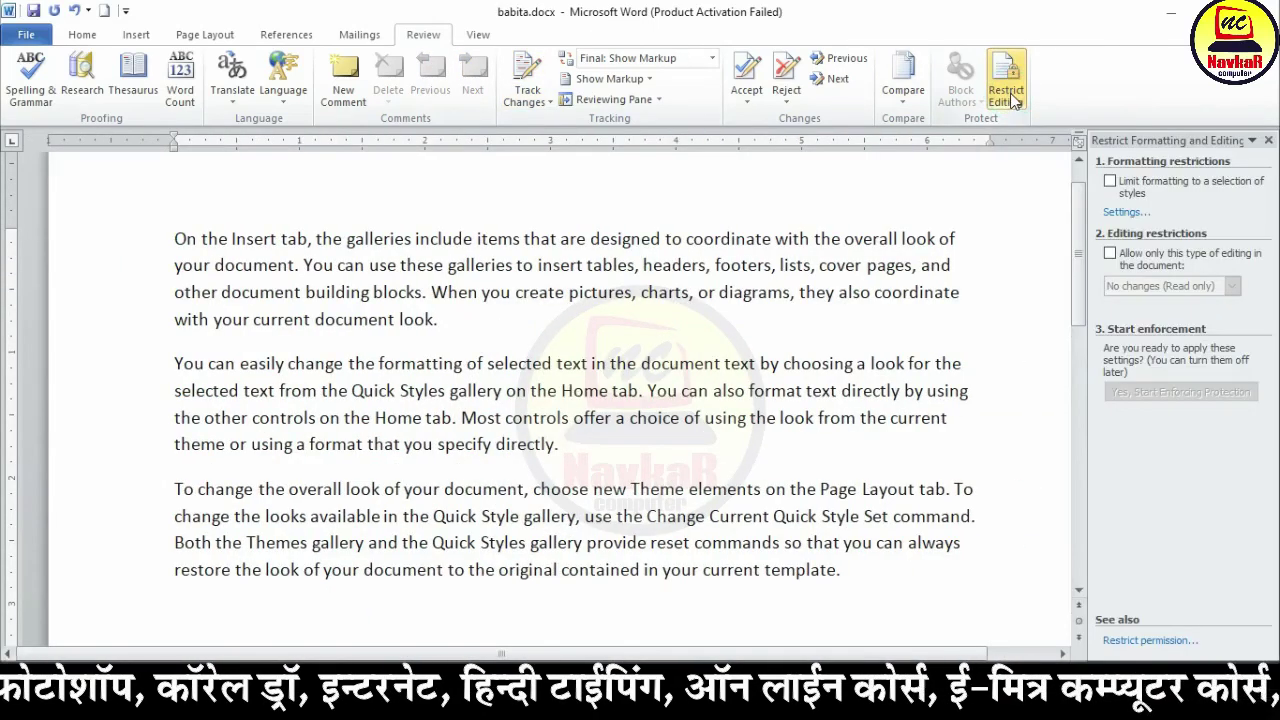
pyautogui.click(1111, 184)
pyautogui.moveTo(400, 265); pyautogui.dragTo(448, 325)
pyautogui.click(84, 35)
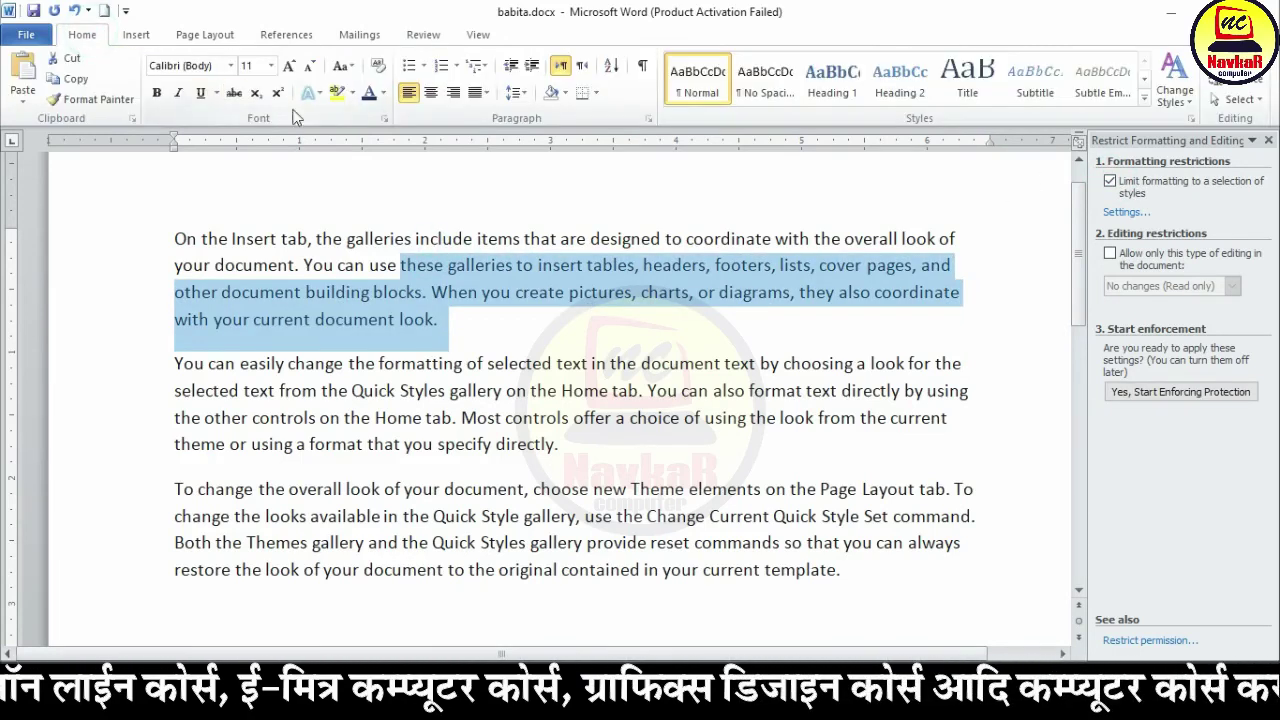
pyautogui.click(1110, 256)
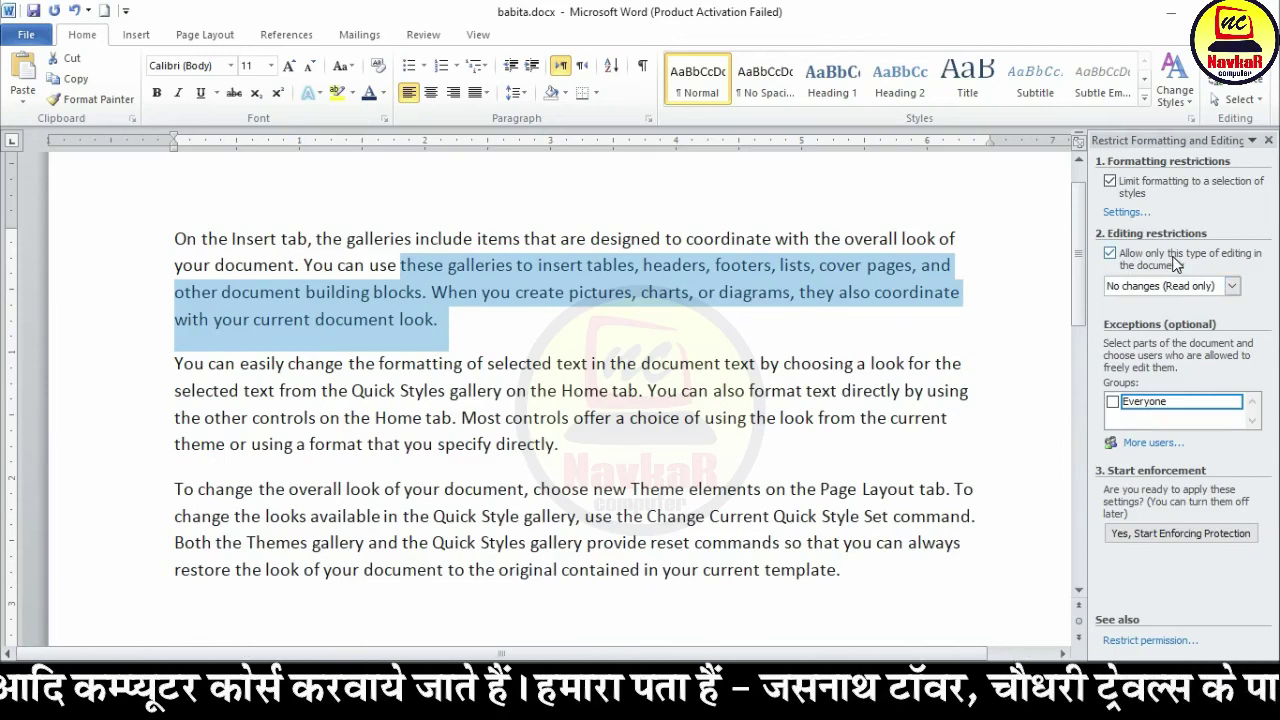
# Step: Make the selected second half of paragraph one bold, italic and underlined
pyautogui.click(156, 92)
pyautogui.click(178, 92)
pyautogui.click(200, 92)
pyautogui.click(470, 332)
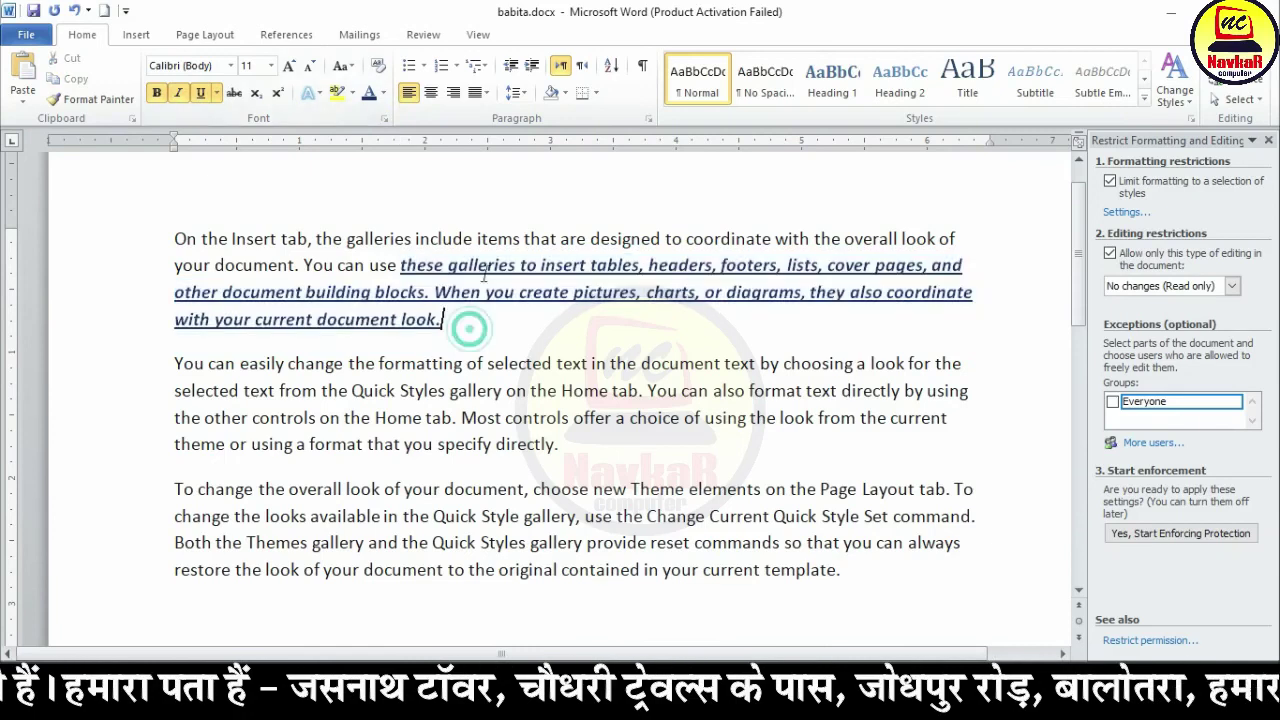
pyautogui.moveTo(510, 357); pyautogui.dragTo(243, 285)
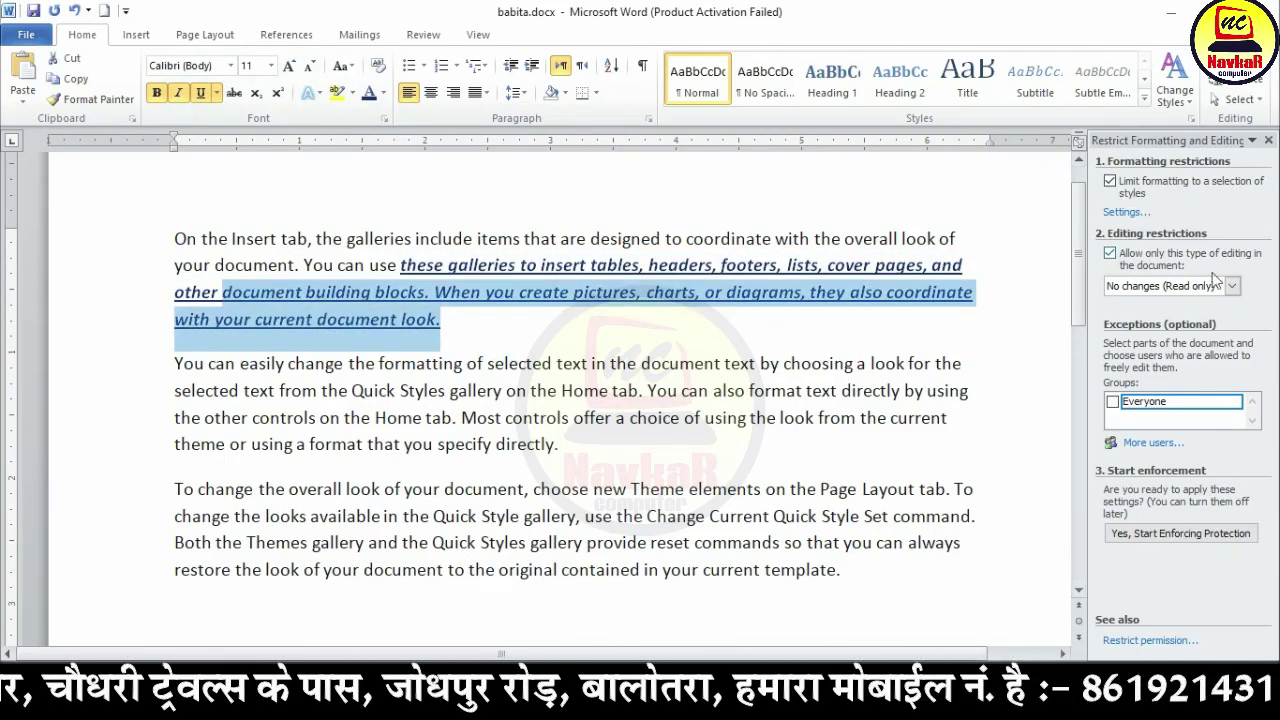
pyautogui.click(812, 316)
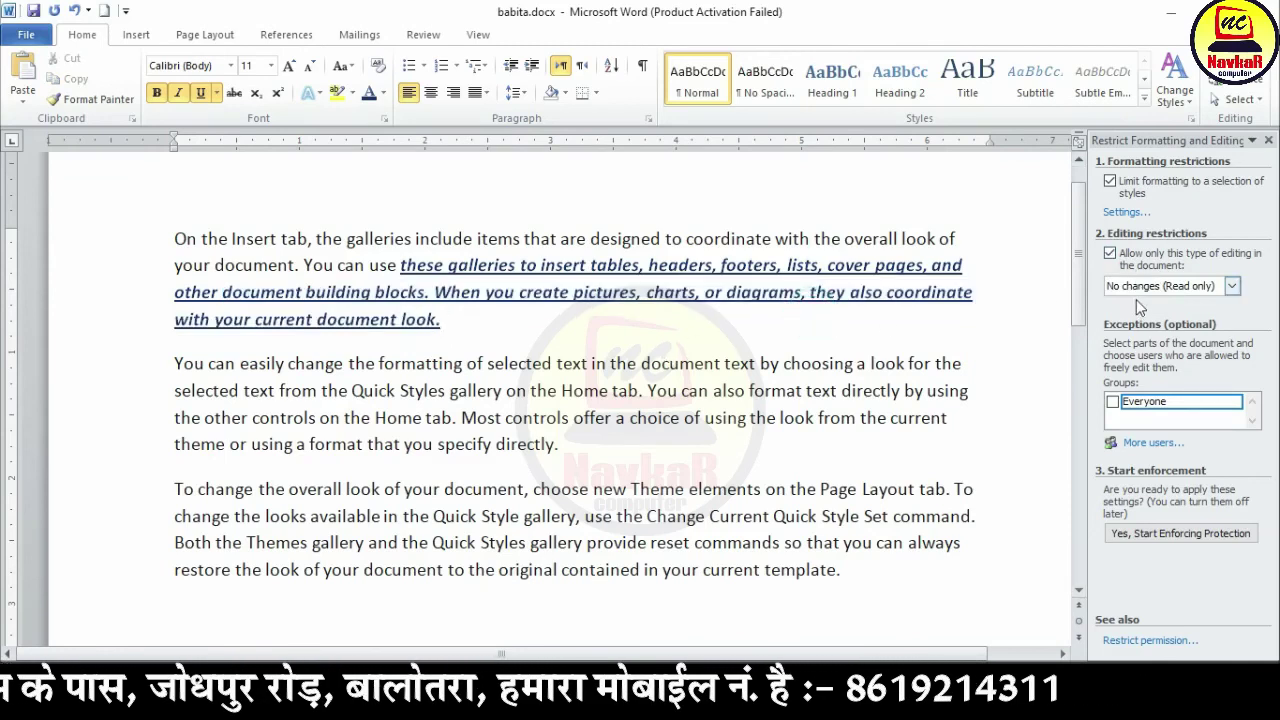
# Step: Start enforcing protection on babita.docx with a password entered and confirmed
pyautogui.click(1238, 536)
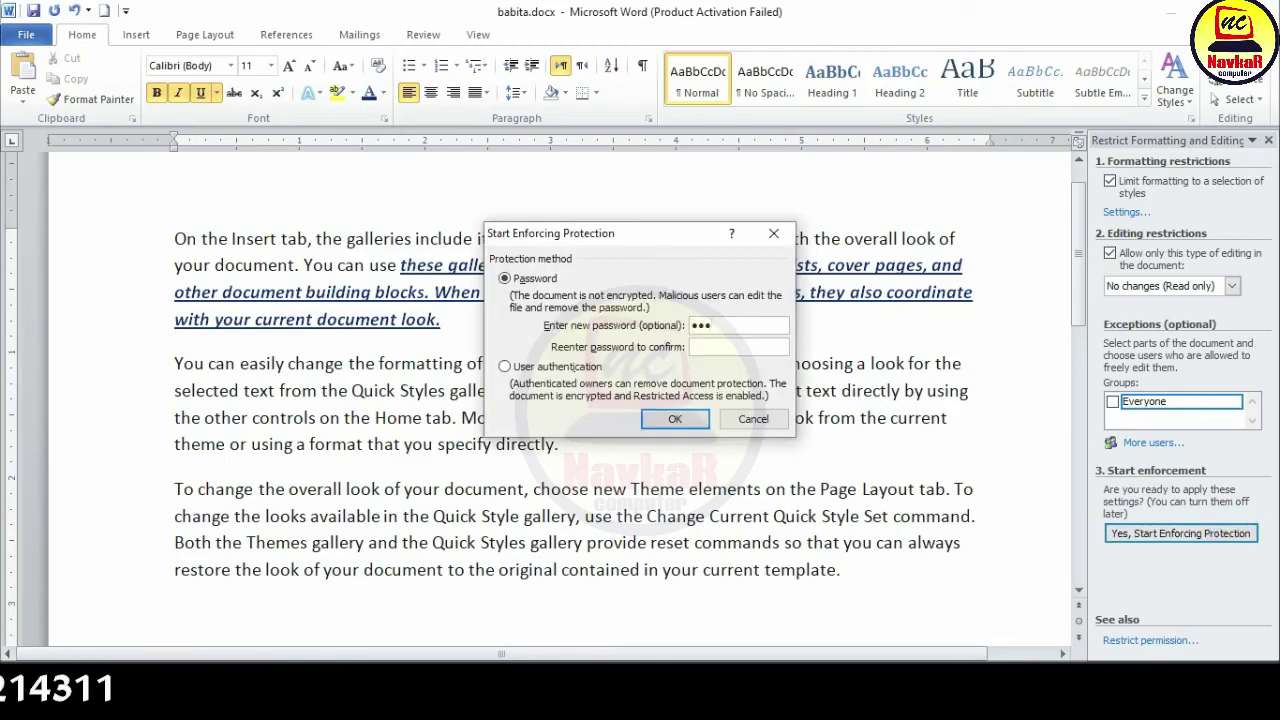
pyautogui.click(762, 343)
pyautogui.write('123')
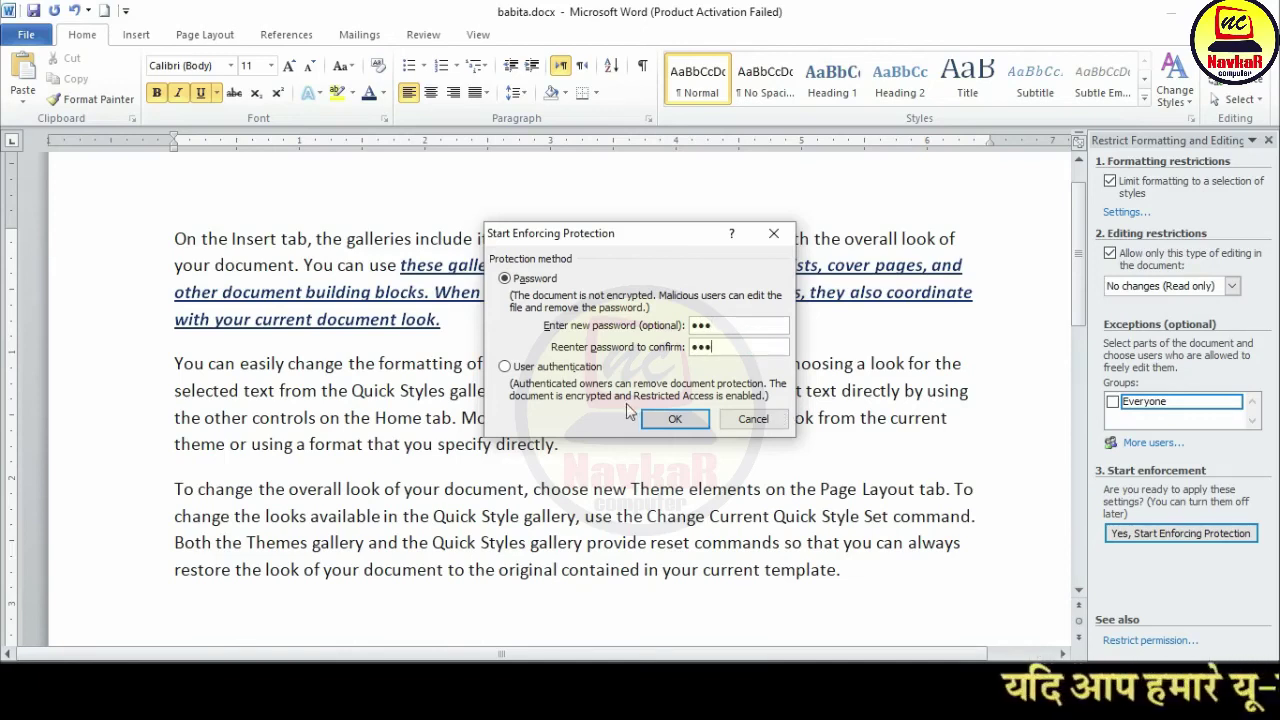
pyautogui.click(670, 417)
# Step: Verify the protected text cannot be formatted, then begin Stop Protection
pyautogui.click(478, 322)
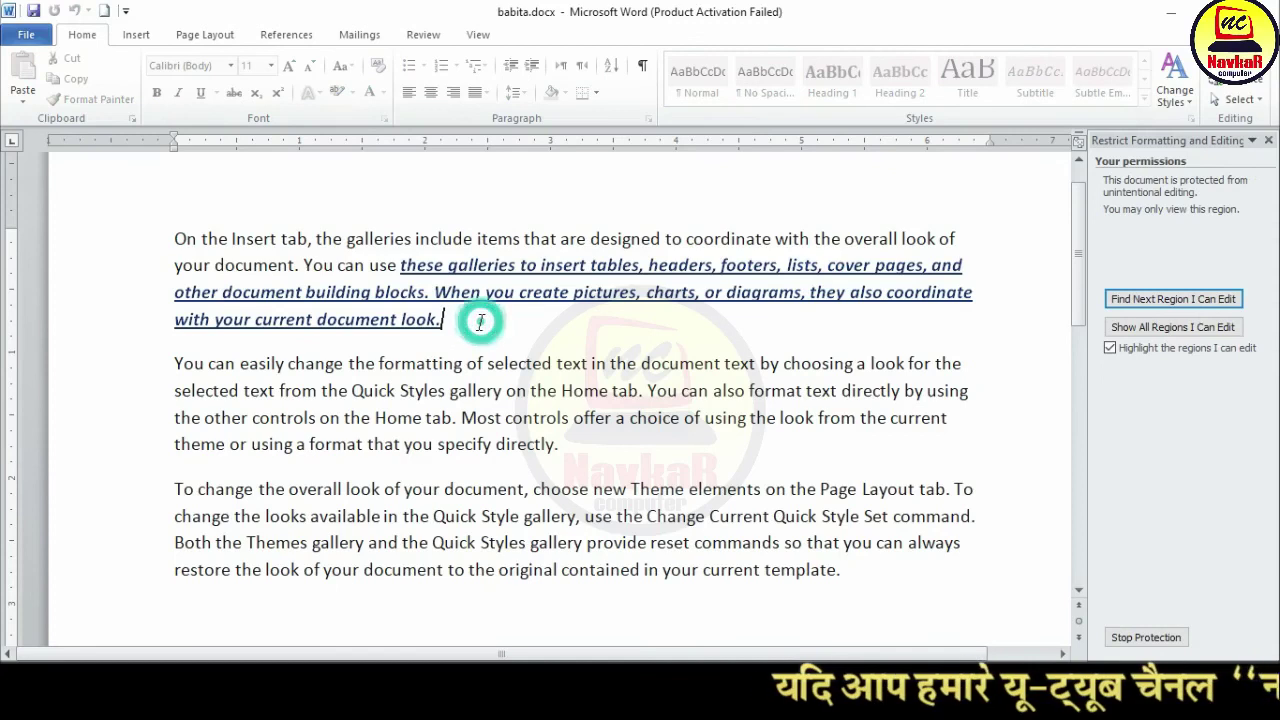
pyautogui.moveTo(254, 217); pyautogui.dragTo(463, 363)
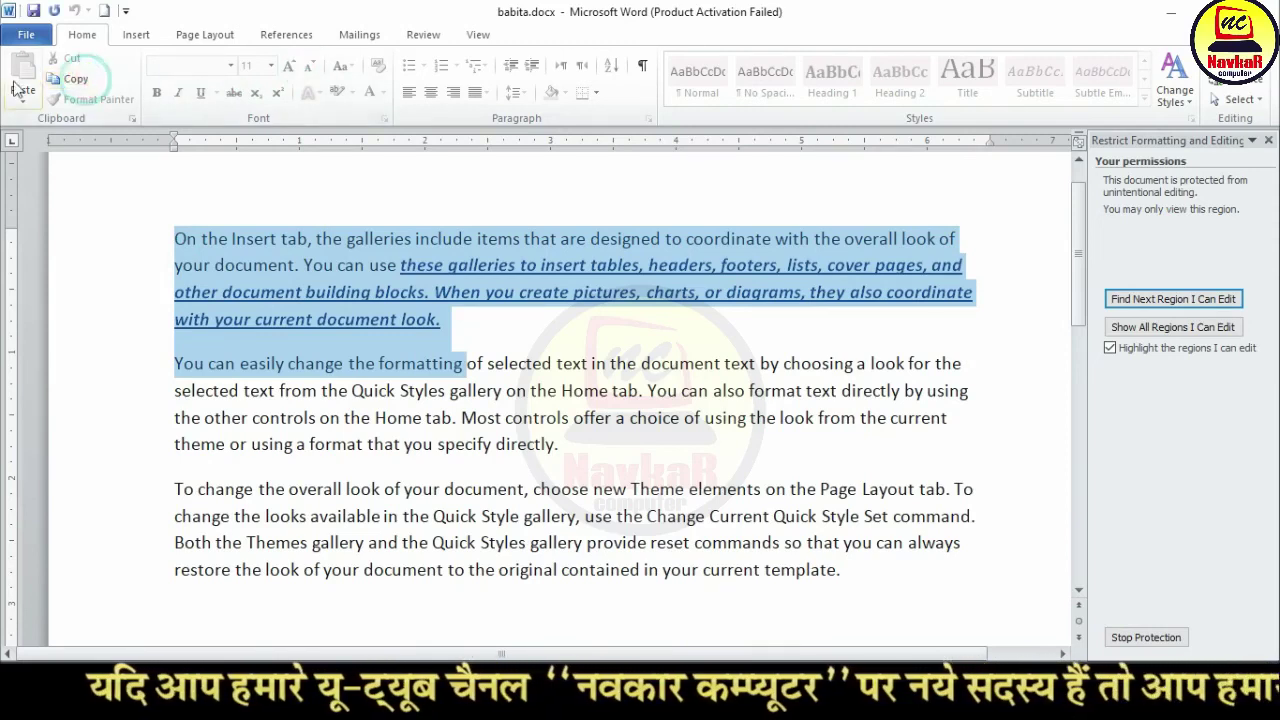
pyautogui.click(314, 85)
pyautogui.click(491, 294)
pyautogui.click(513, 420)
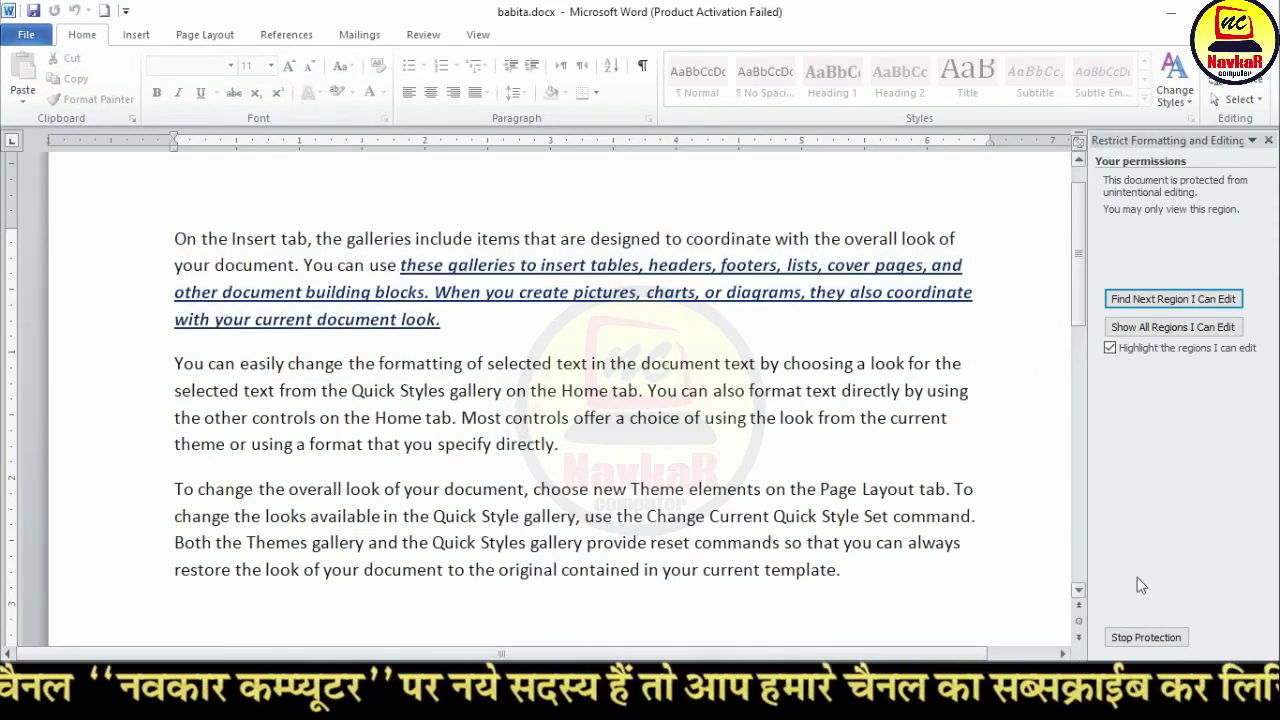
pyautogui.click(1146, 637)
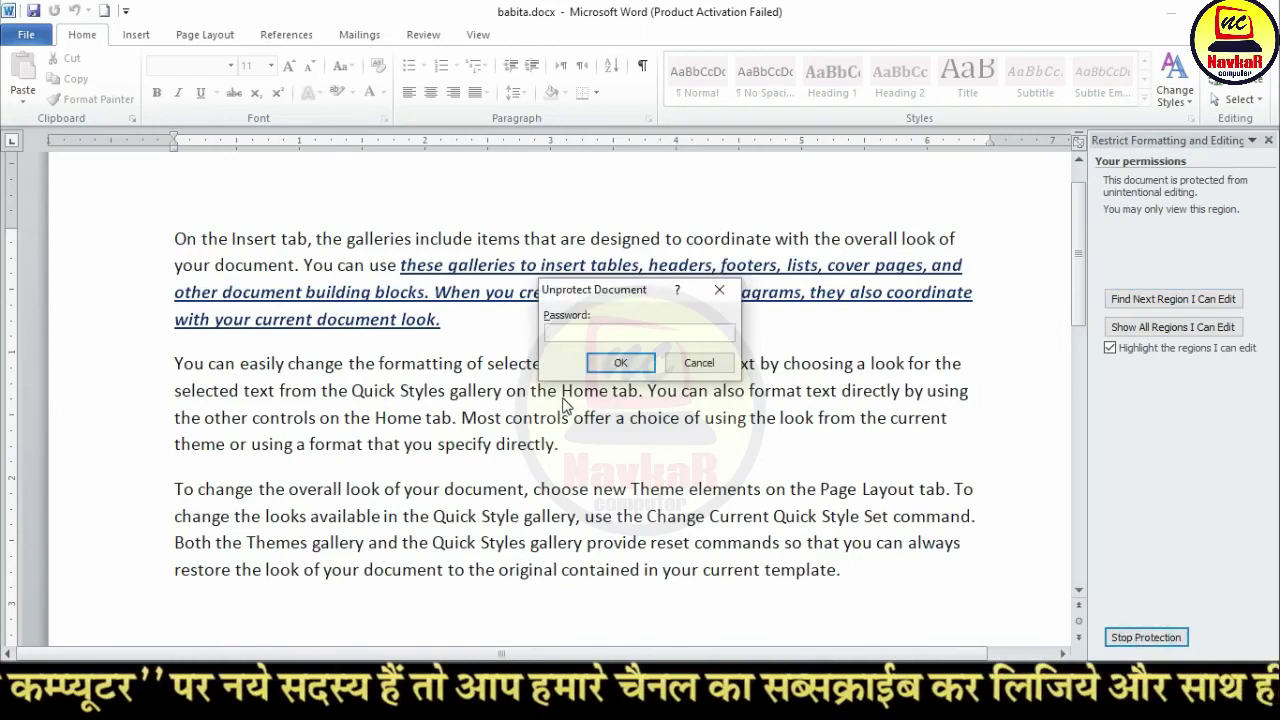
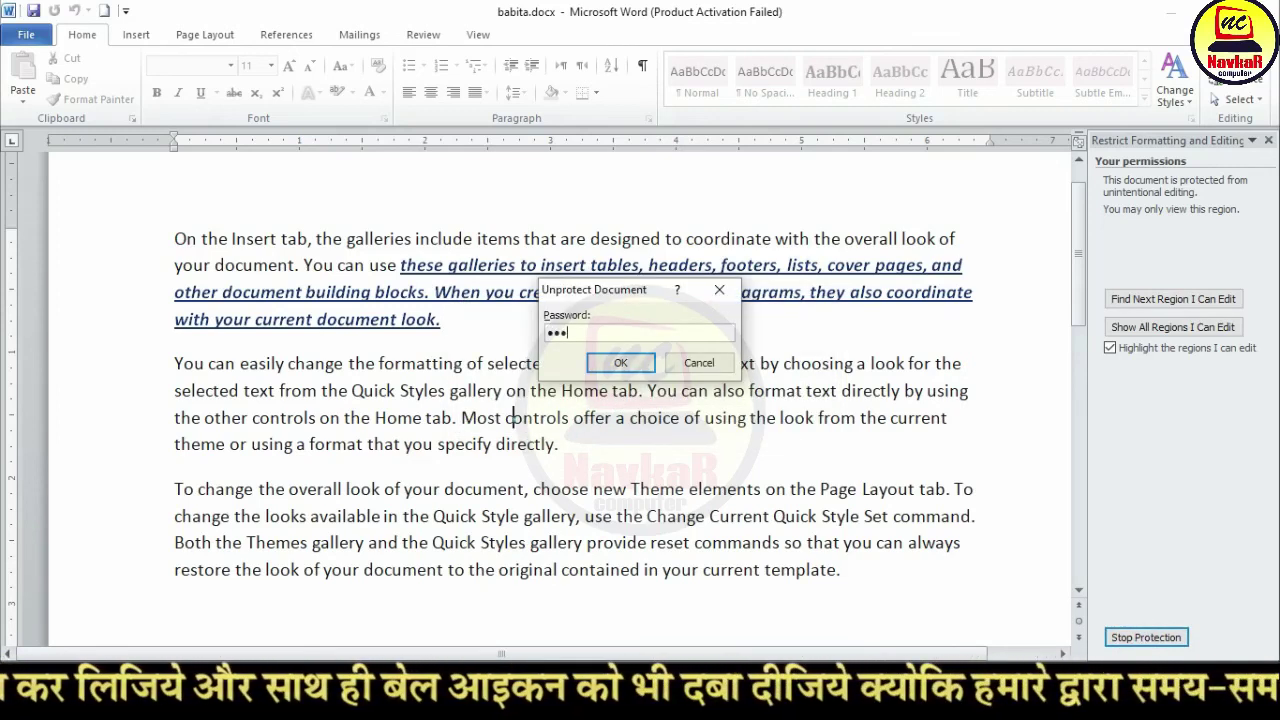
# Step: Unprotect babita.docx by confirming its password, then return to the Review tab
pyautogui.click(620, 363)
pyautogui.click(627, 363)
pyautogui.click(423, 34)
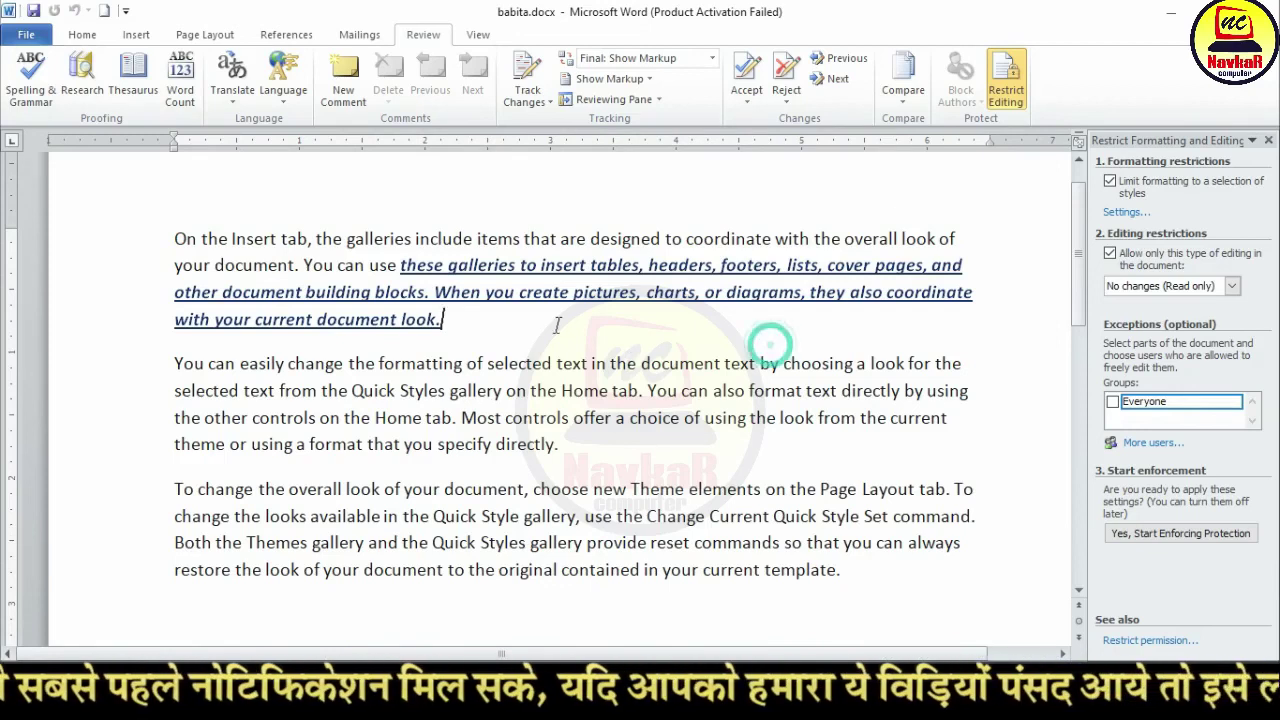
# Step: Select text in the first two paragraphs to confirm editing works, then close the Restrict Editing pane
pyautogui.tripleClick(499, 322)
pyautogui.click(490, 328)
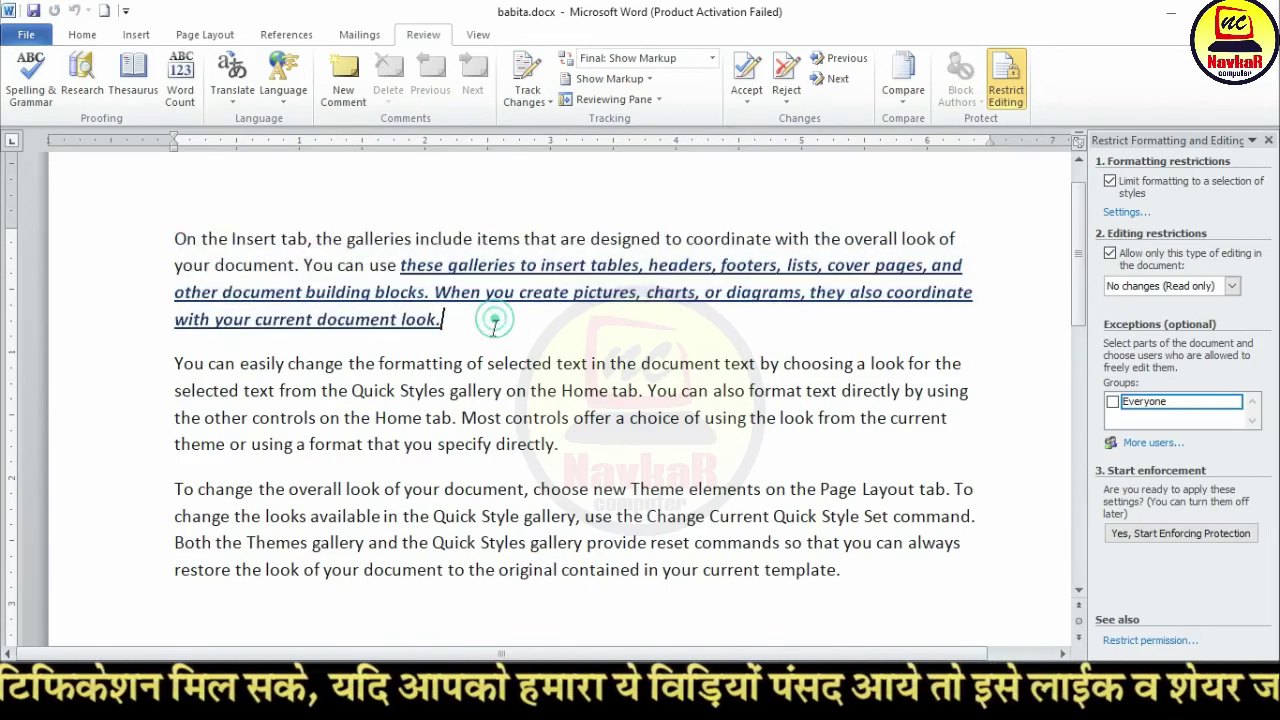
pyautogui.moveTo(445, 320); pyautogui.dragTo(572, 446)
pyautogui.click(572, 446)
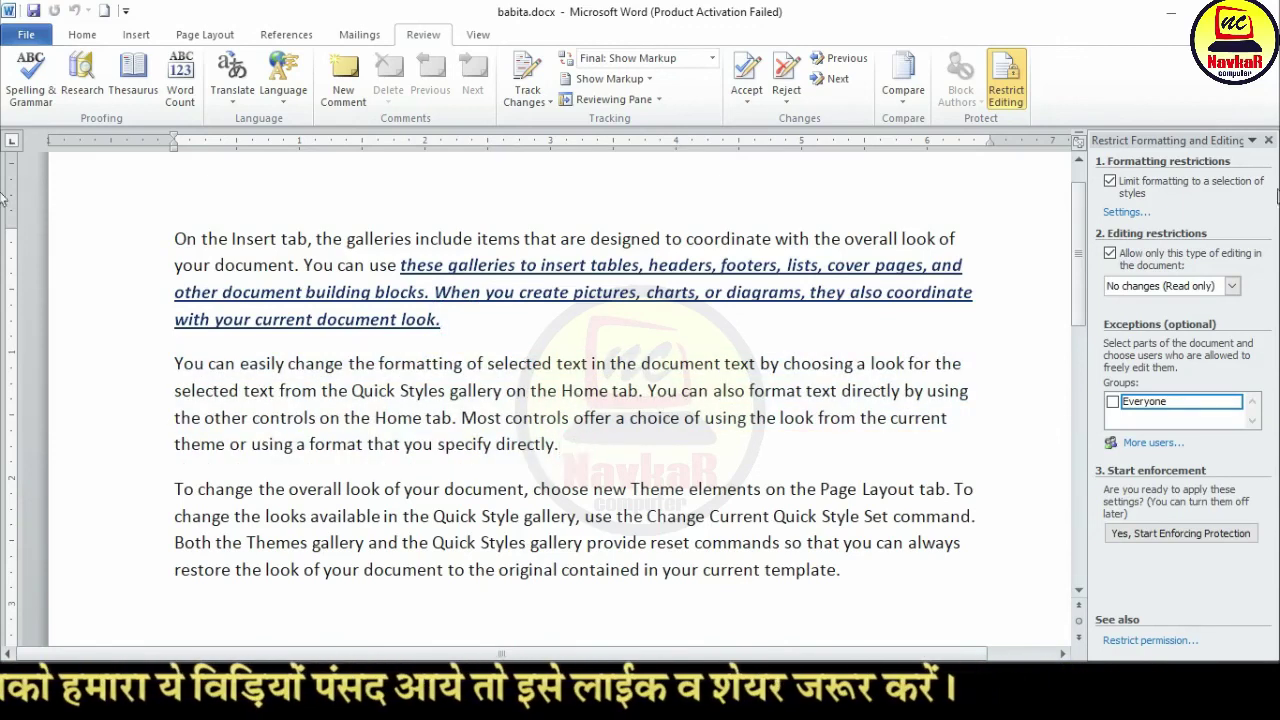
pyautogui.click(1268, 141)
pyautogui.scroll(1, 632, 340)
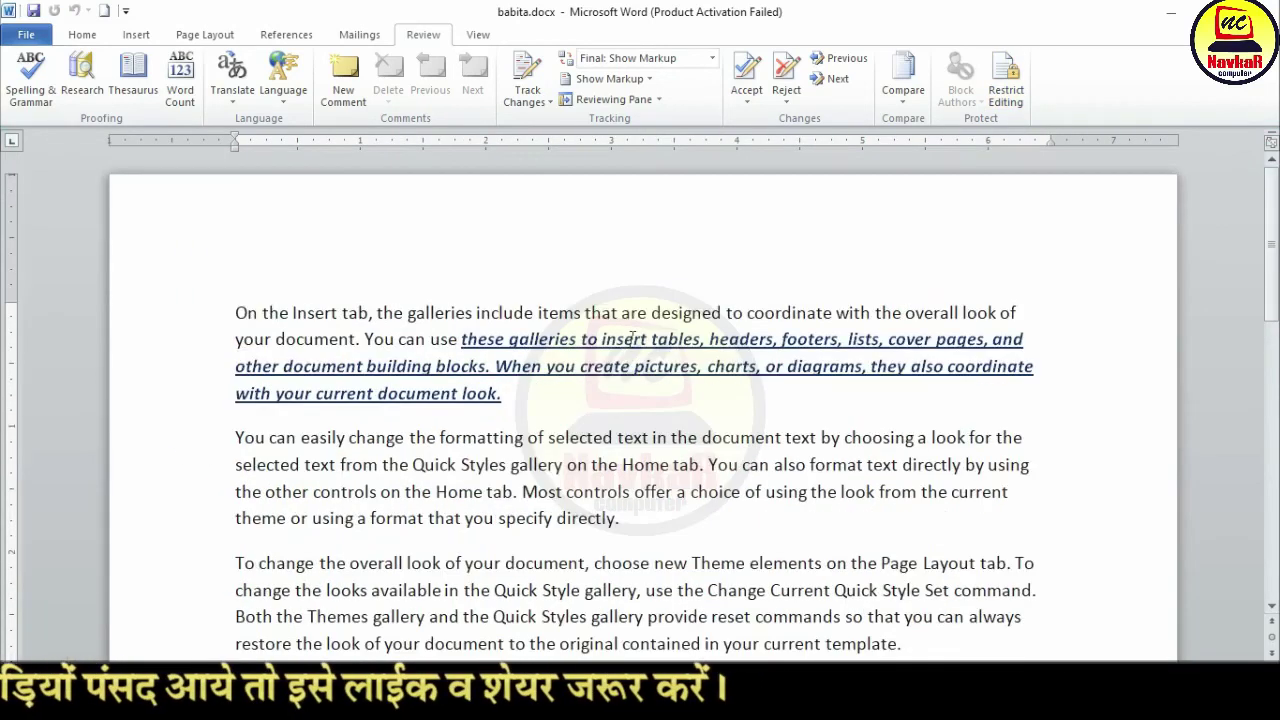